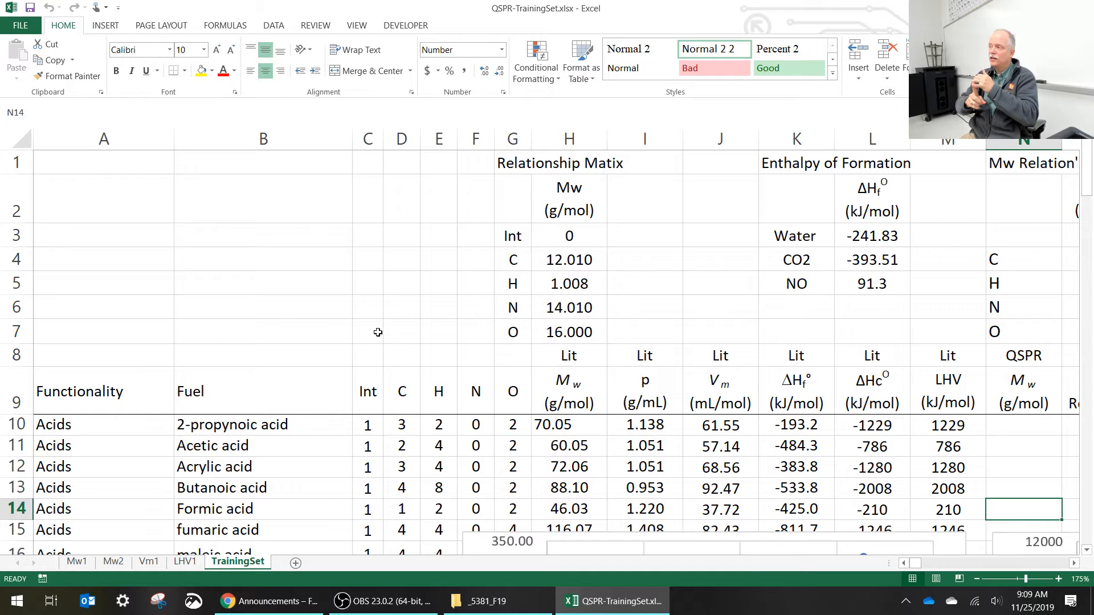
{"action": "scroll", "coordinate": [378, 332], "scroll_direction": "down", "scroll_amount": 4}
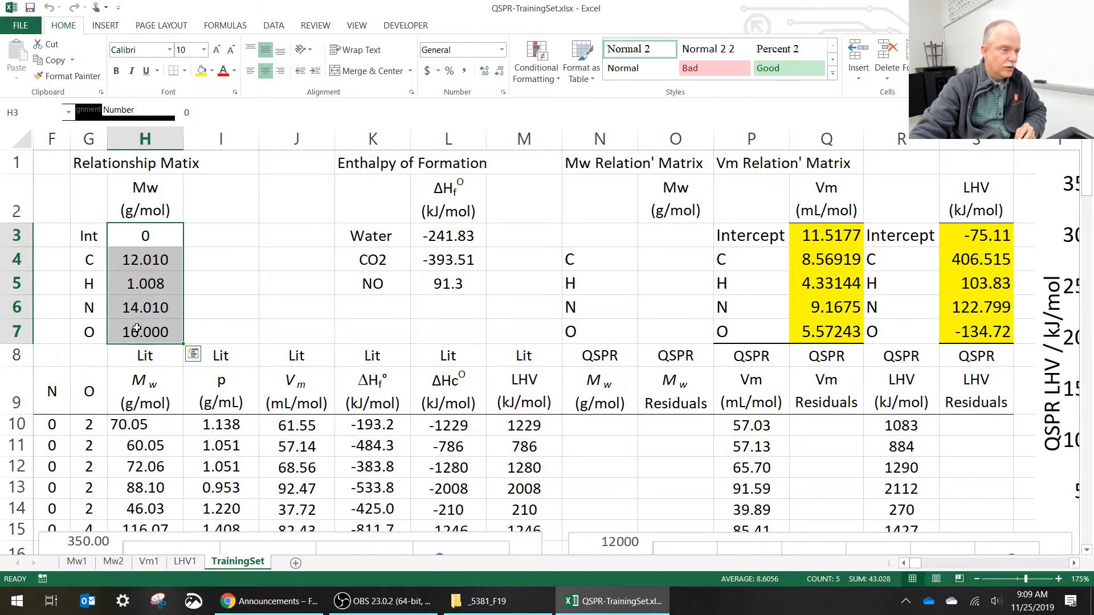
{"action": "left_click", "coordinate": [679, 261]}
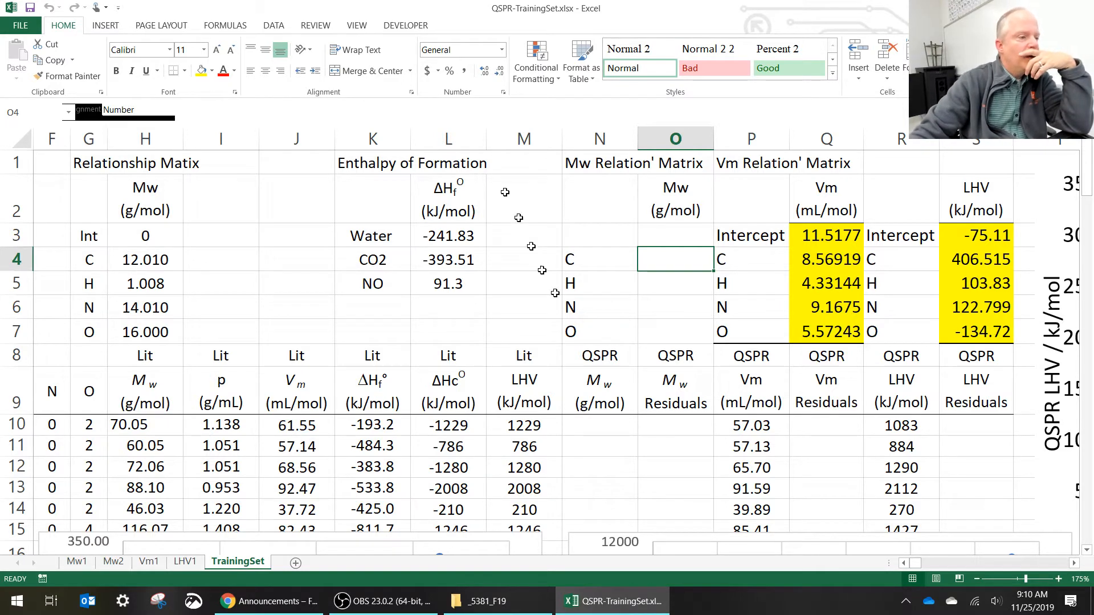
- Enter the title "Quantitative Structure Property Relationship Worksheet" in cell A1 of the TrainingSet sheet and left-align it
{"action": "left_click", "coordinate": [905, 564]}
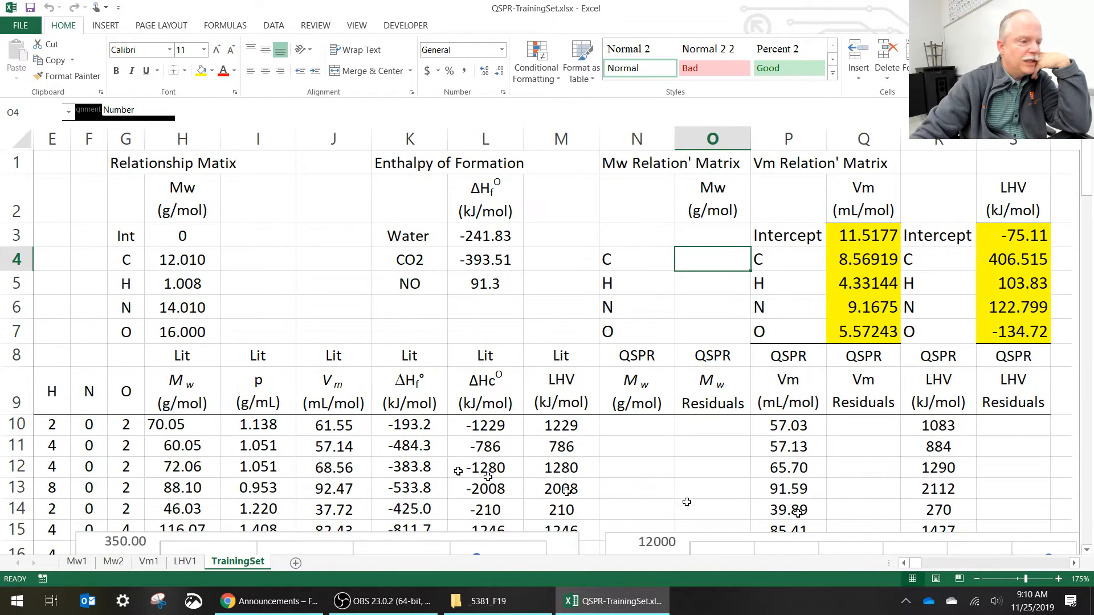
{"action": "left_click", "coordinate": [904, 564]}
{"action": "left_click", "coordinate": [904, 563]}
{"action": "left_click", "coordinate": [904, 563]}
{"action": "left_click", "coordinate": [905, 563]}
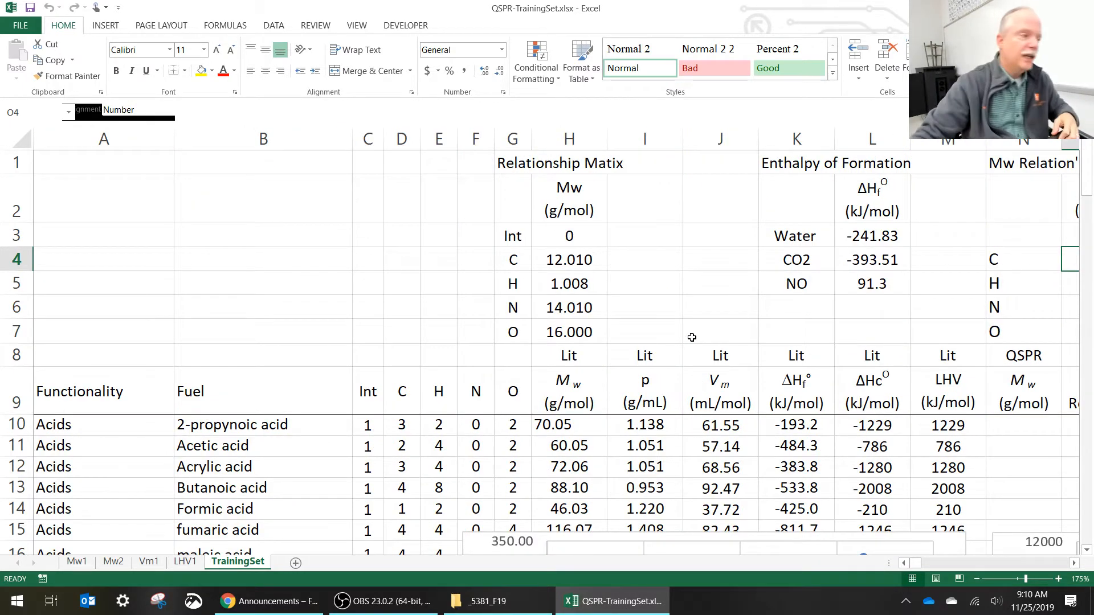
{"action": "left_click", "coordinate": [125, 164]}
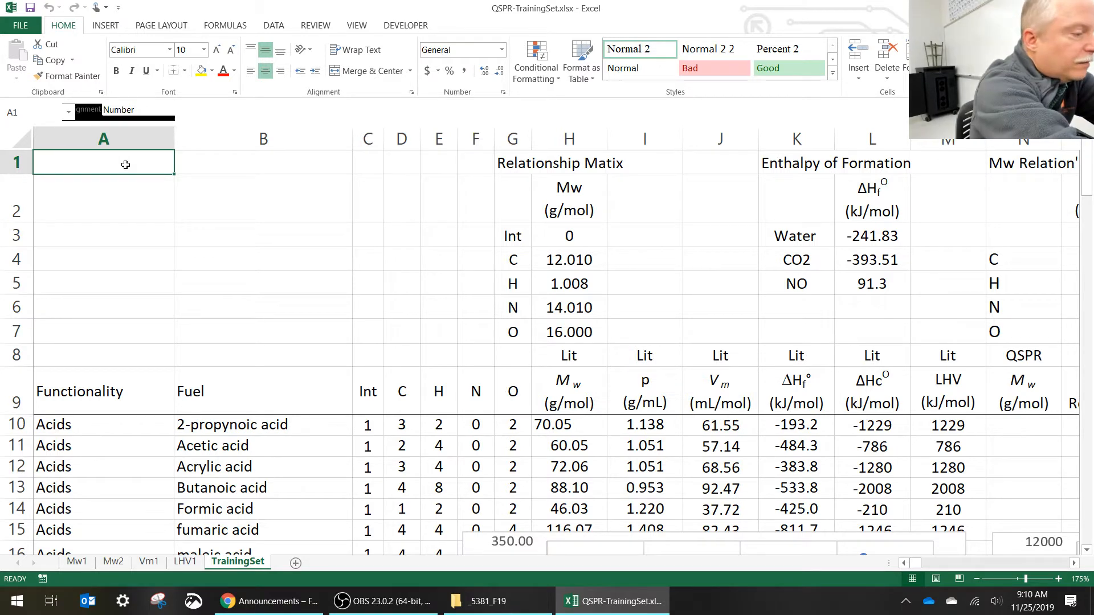
{"action": "type", "text": "Q"}
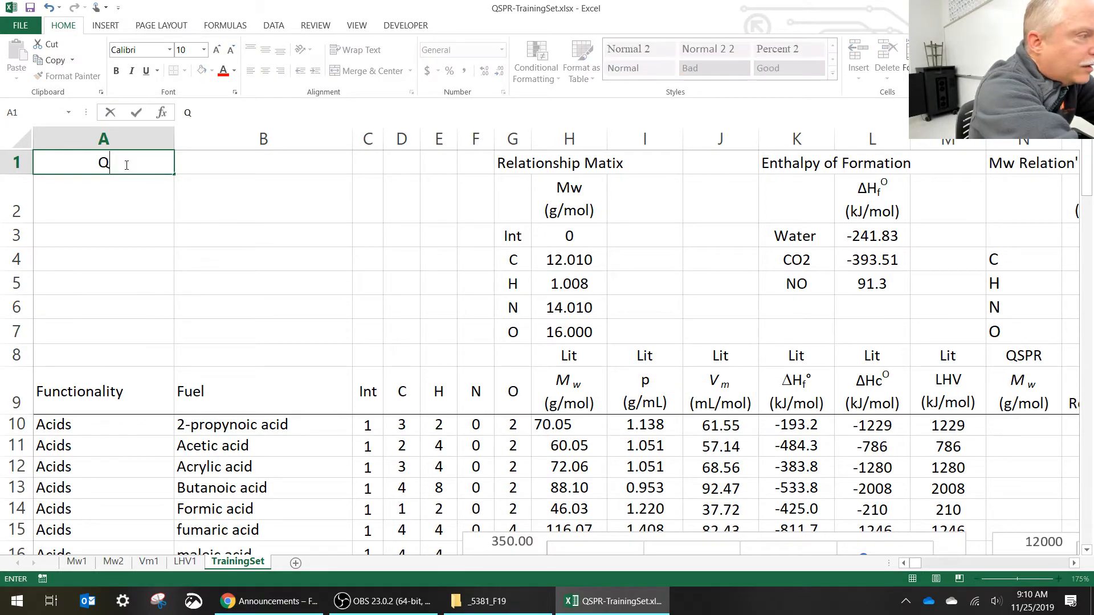
{"action": "type", "text": "uantit"}
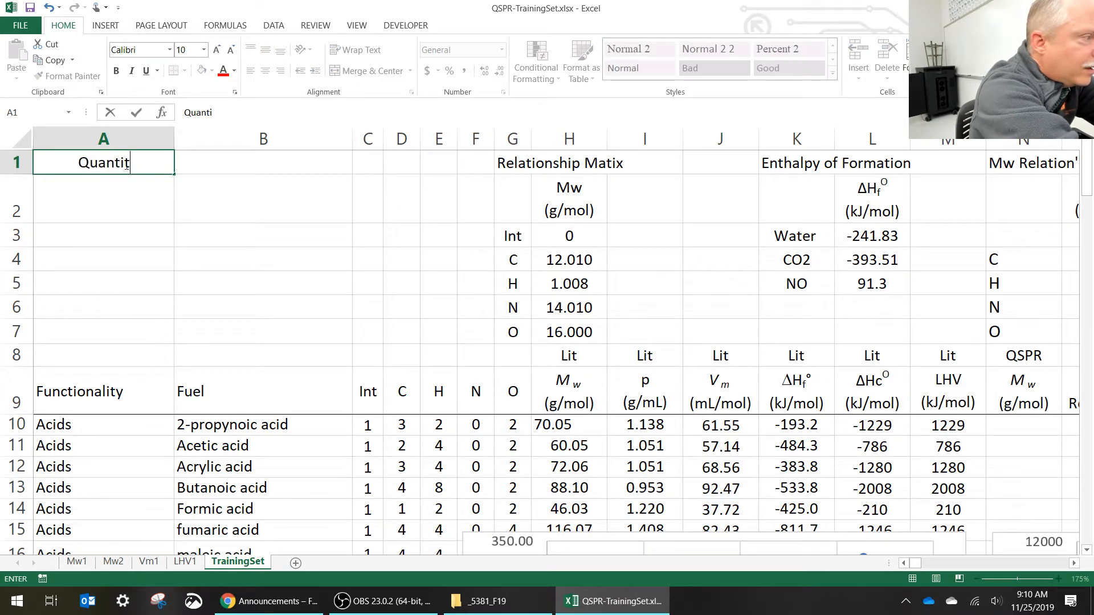
{"action": "type", "text": "ative Str"}
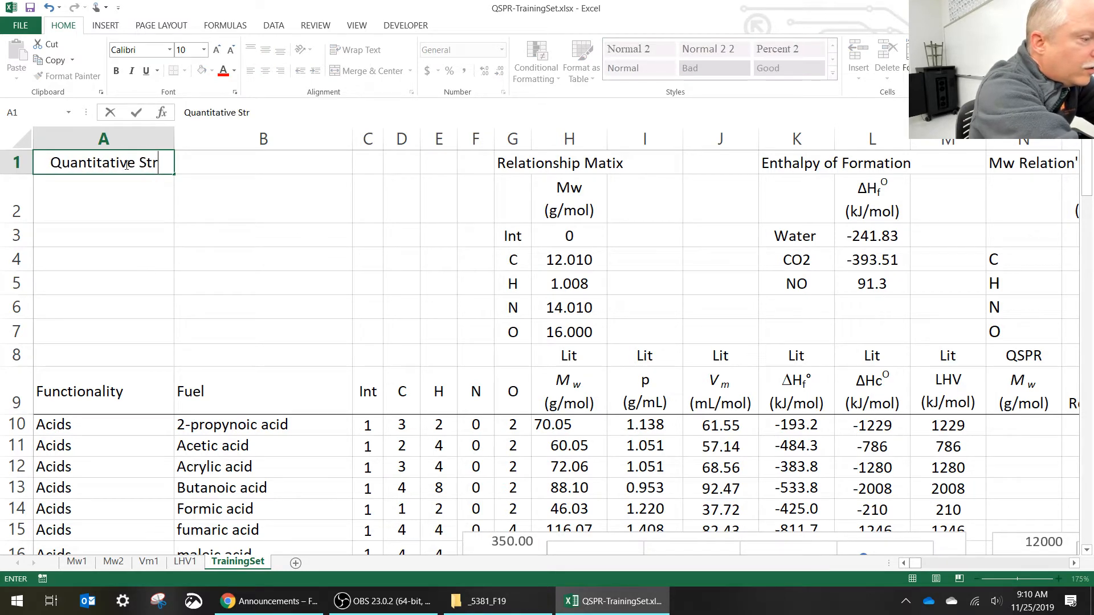
{"action": "type", "text": "ucture Prop"}
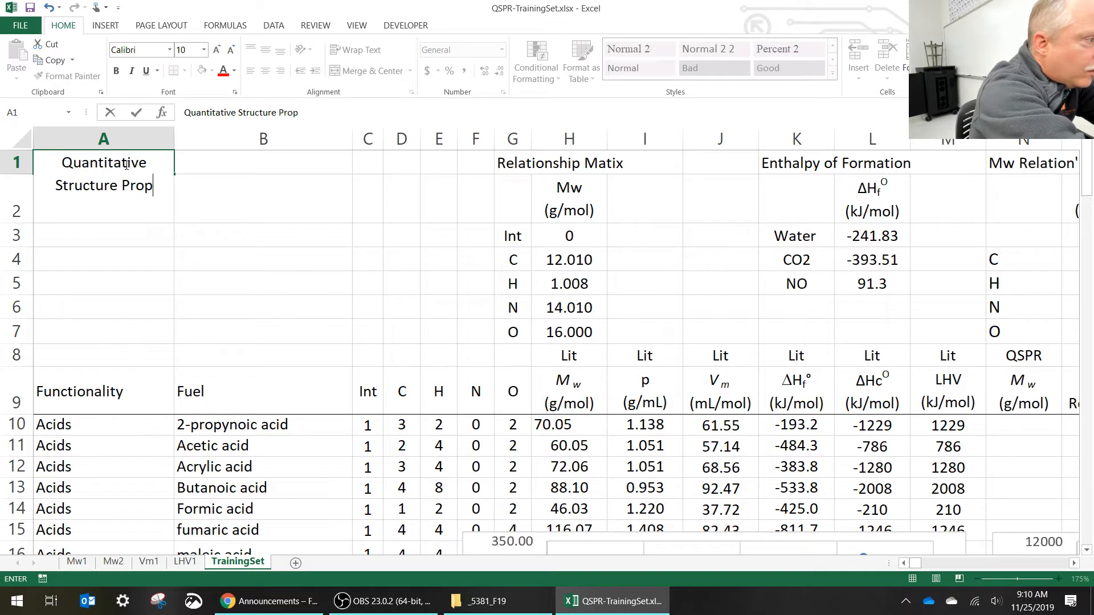
{"action": "type", "text": "erty Relatio"}
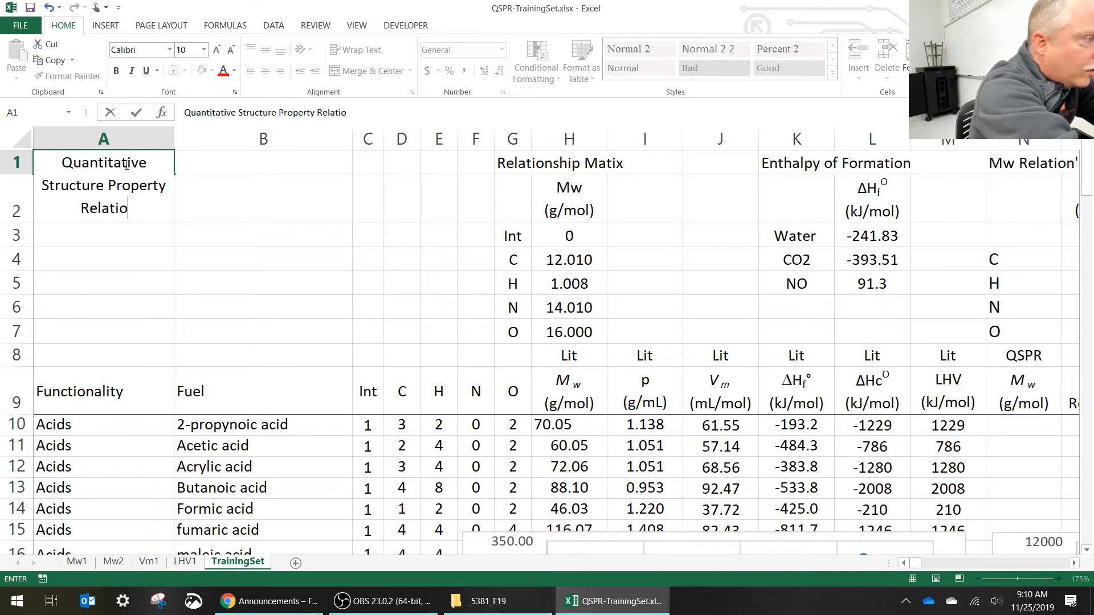
{"action": "type", "text": "nship "}
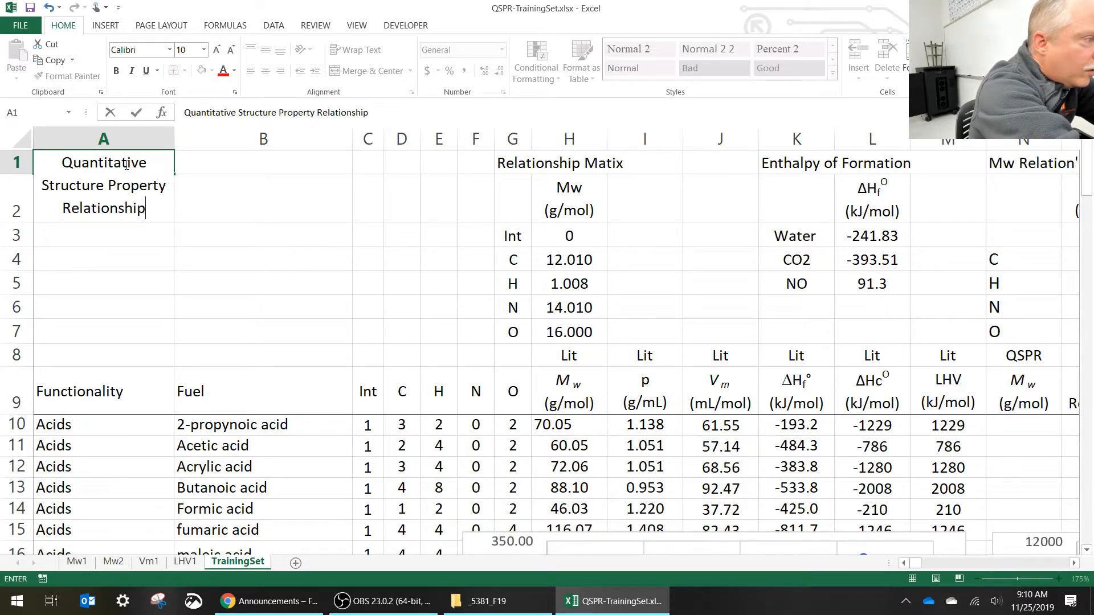
{"action": "type", "text": "Woo"}
{"action": "key", "text": "BackSpace"}
{"action": "type", "text": "r"}
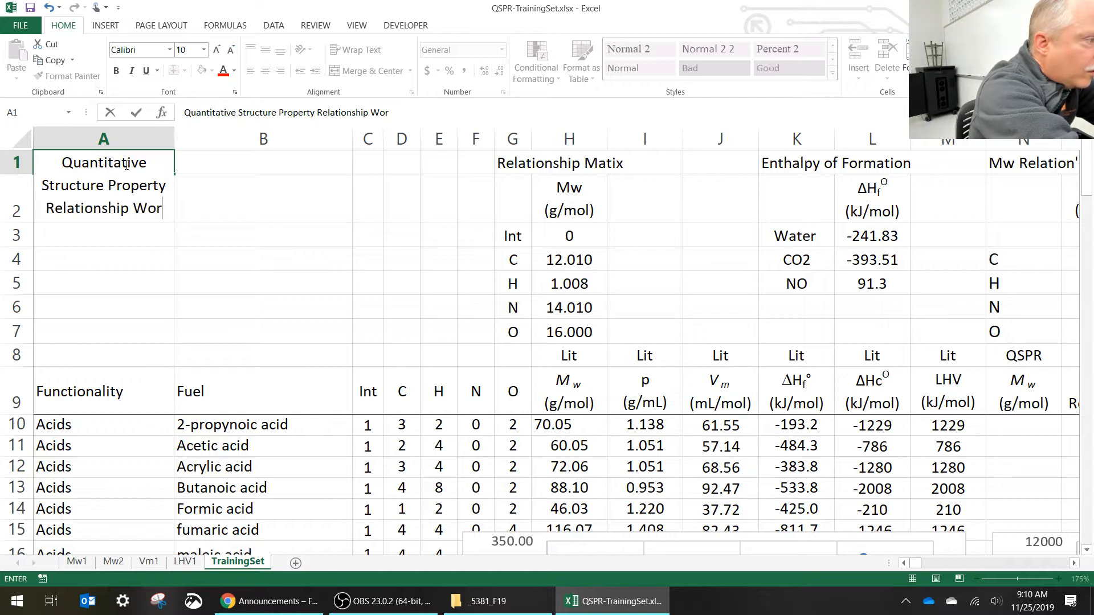
{"action": "type", "text": "ksheet"}
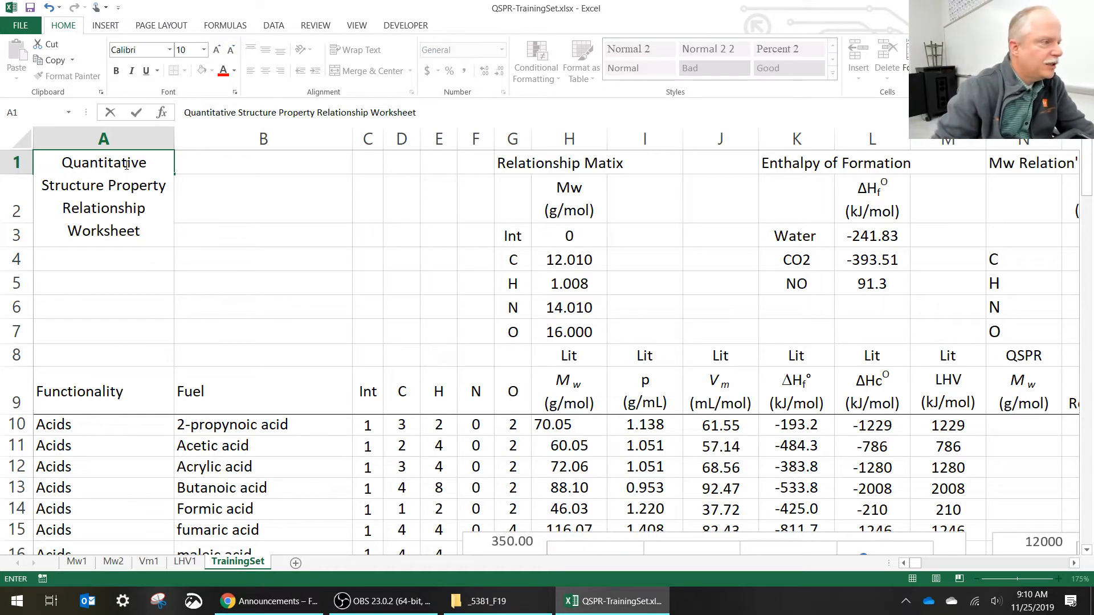
{"action": "key", "text": "Return"}
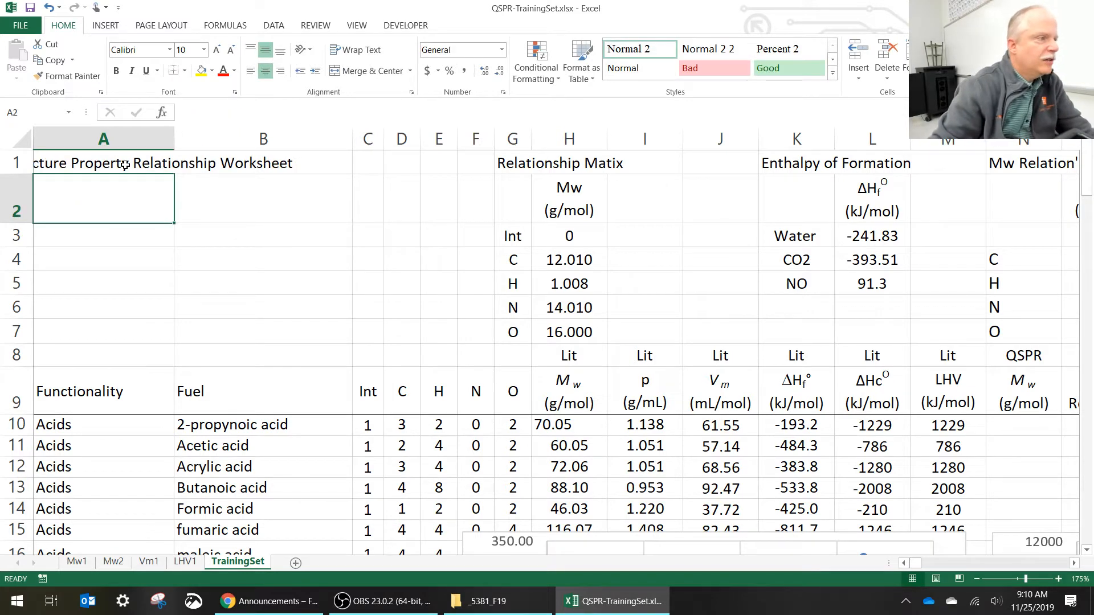
{"action": "left_click", "coordinate": [125, 164]}
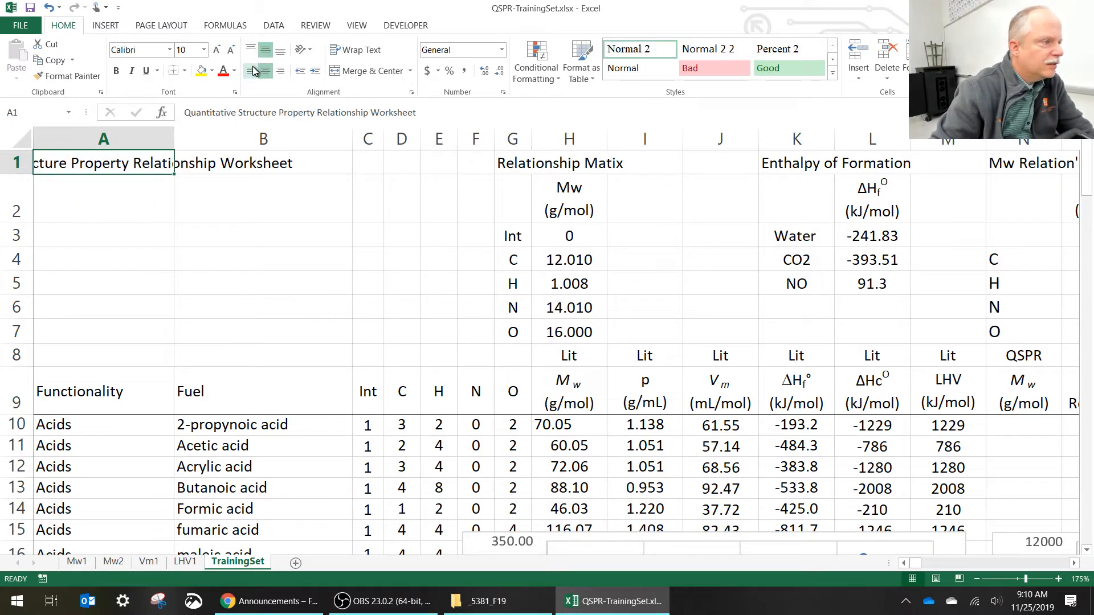
{"action": "left_click", "coordinate": [251, 70]}
- Enter "Prepared by" followed by the author's full name in cell A2, and left-align all of column A
{"action": "left_click", "coordinate": [100, 199]}
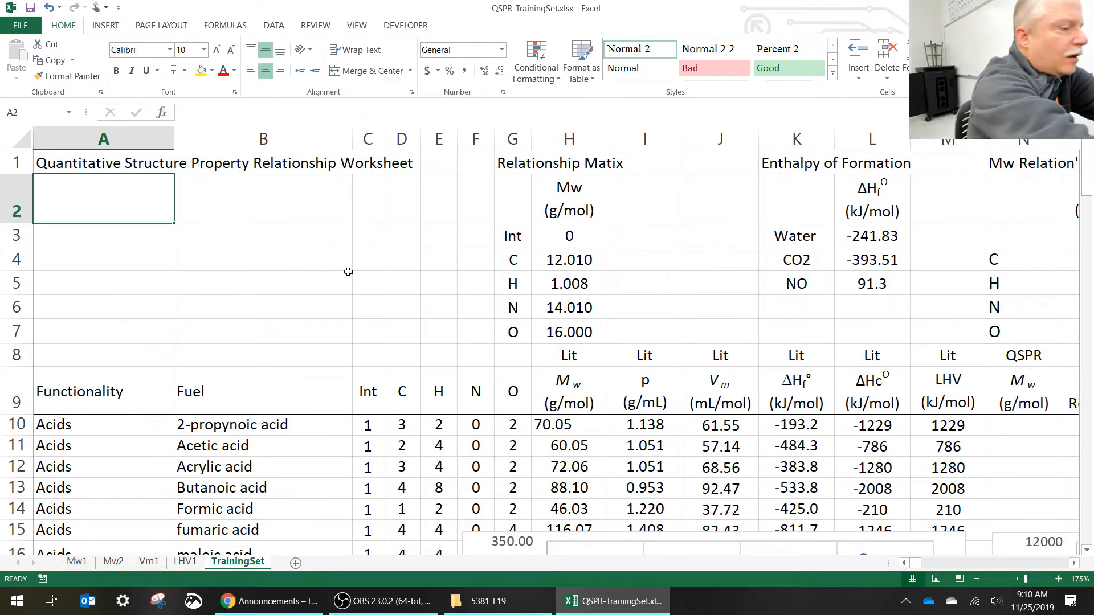
{"action": "type", "text": "Prepared"}
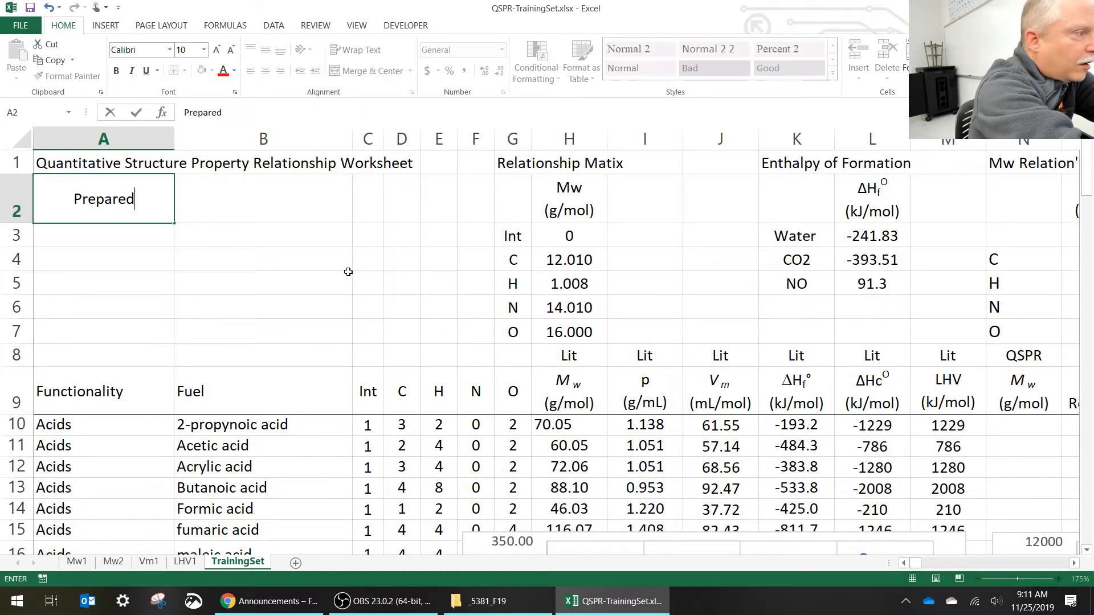
{"action": "type", "text": " by Darren "}
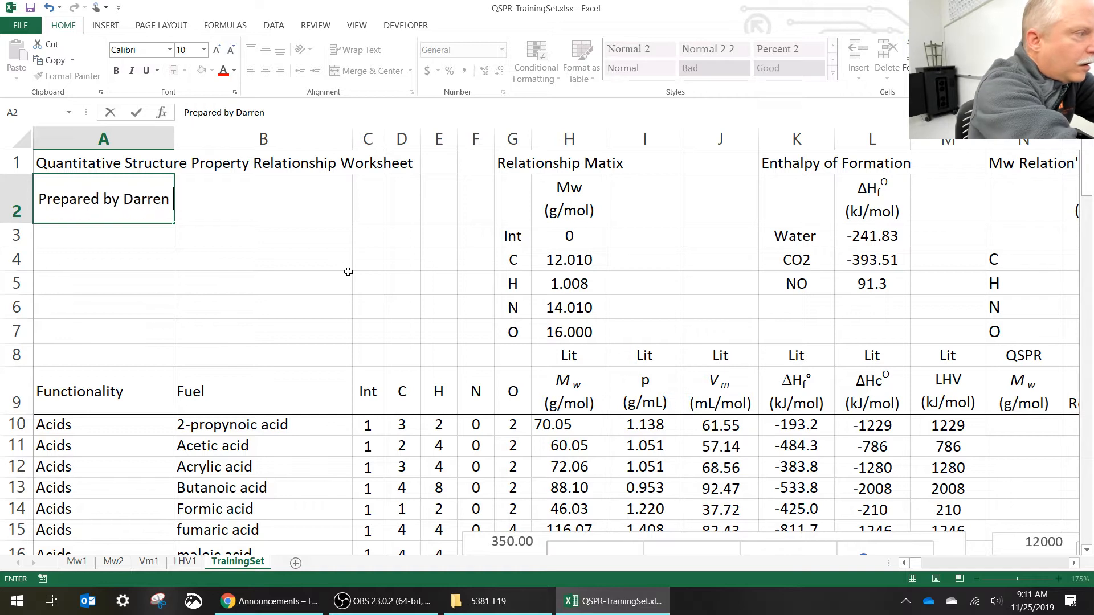
{"action": "type", "text": "Williams"}
{"action": "key", "text": "Return"}
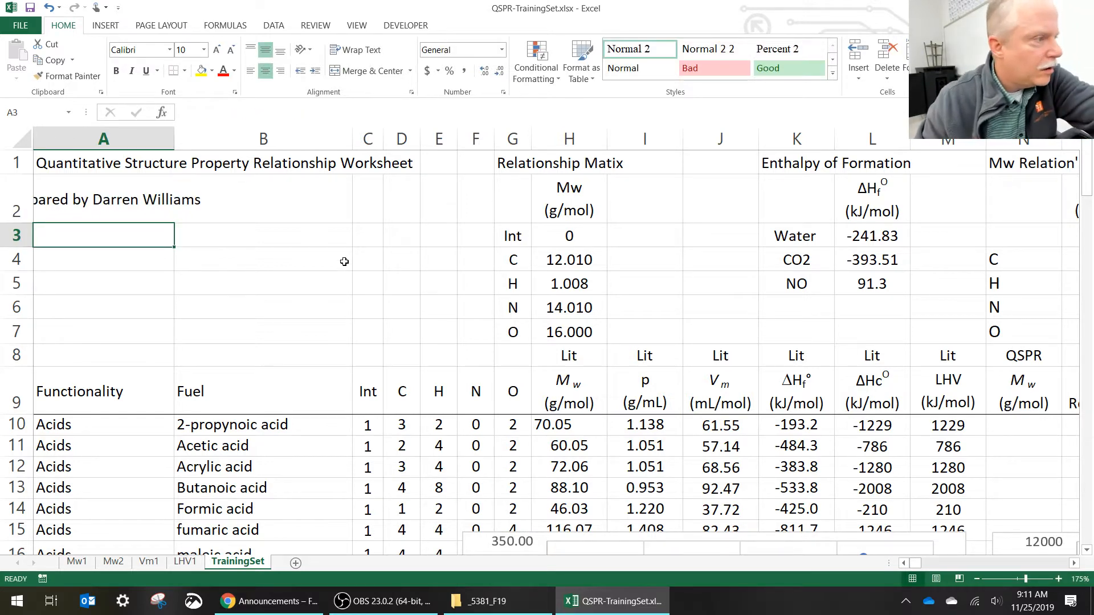
{"action": "left_click", "coordinate": [109, 139]}
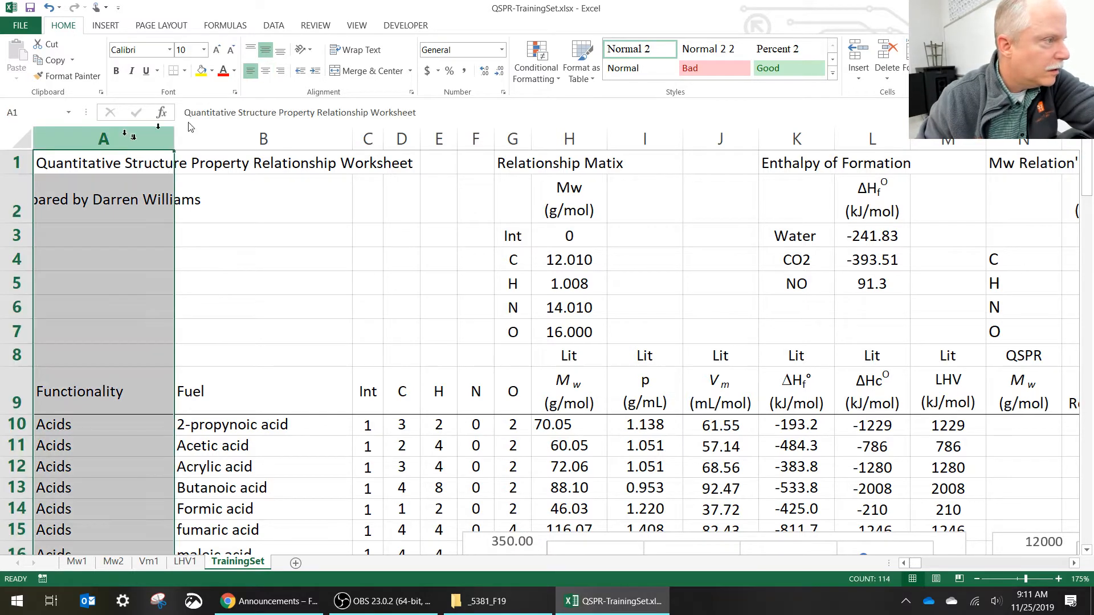
{"action": "left_click", "coordinate": [250, 71]}
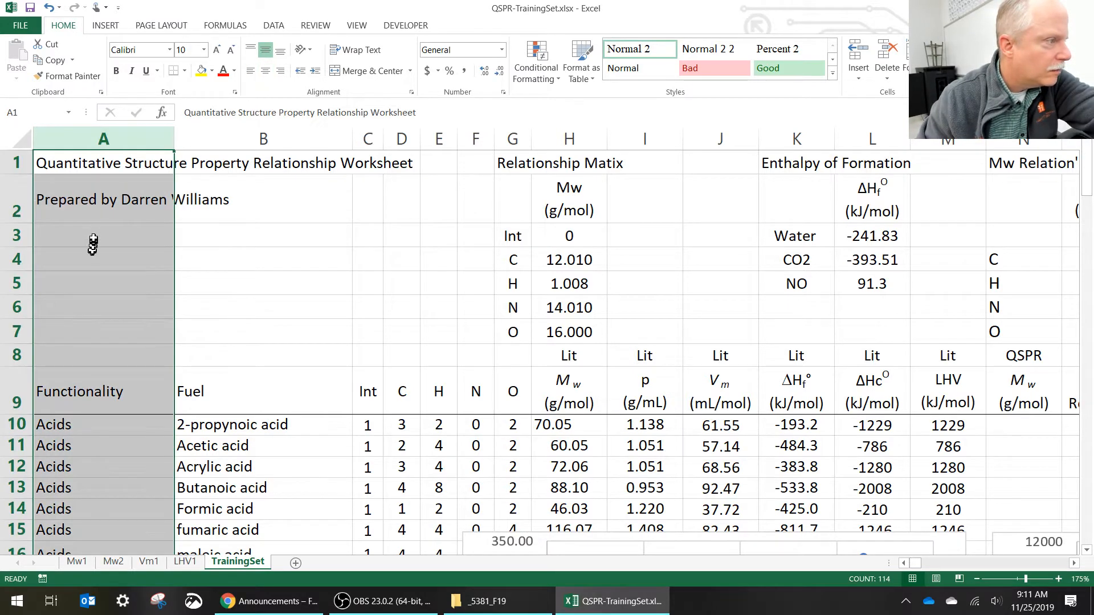
- Enter the date November 2019 in cell A3 below the author line
{"action": "left_click", "coordinate": [104, 229]}
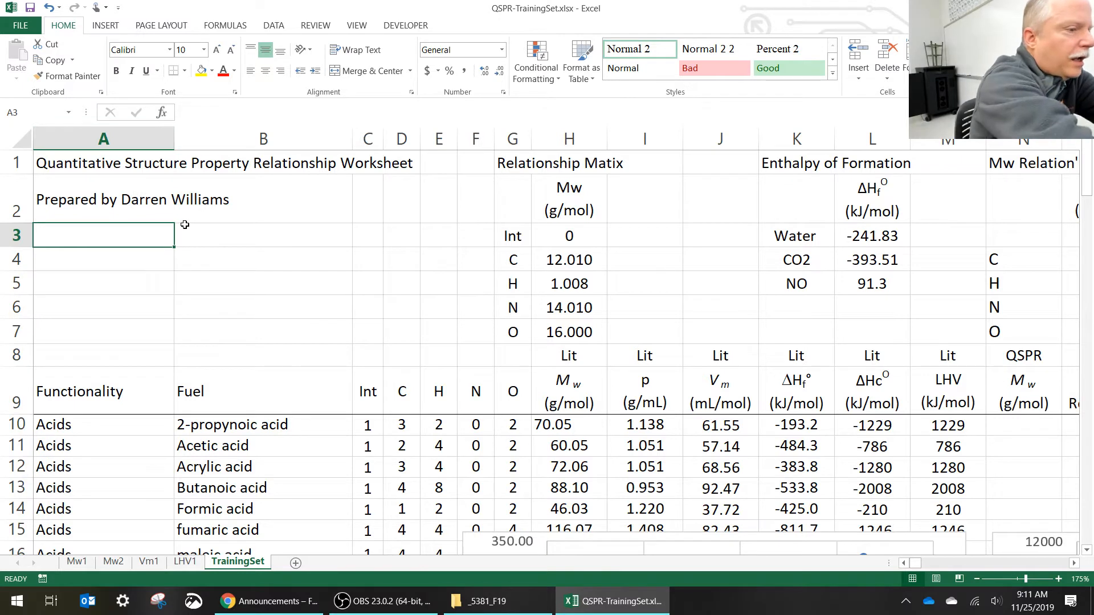
{"action": "type", "text": "Noven"}
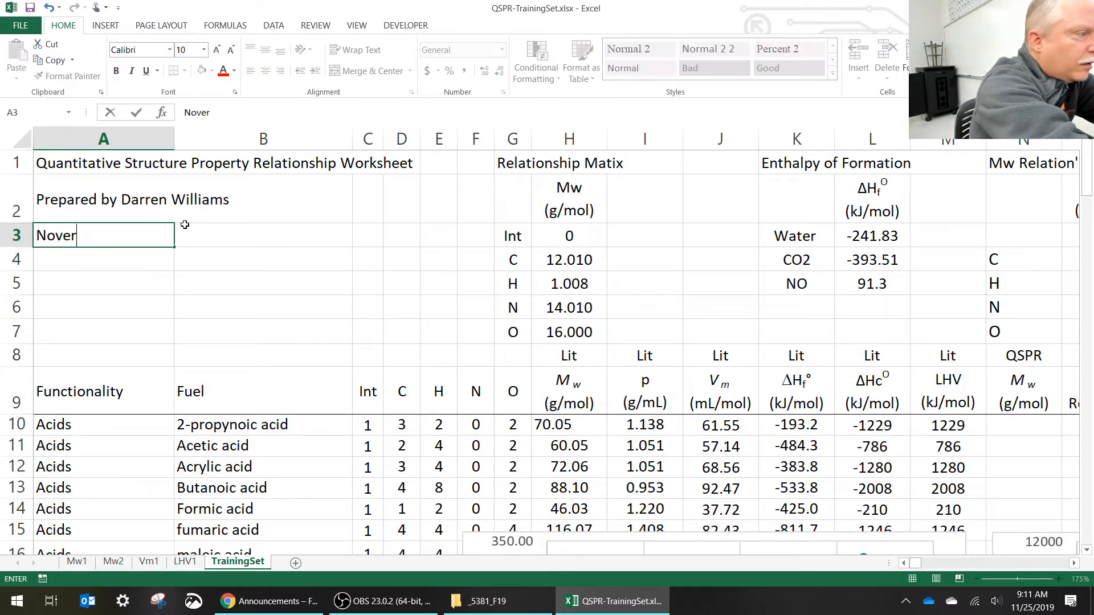
{"action": "key", "text": "BackSpace"}
{"action": "type", "text": "mber"}
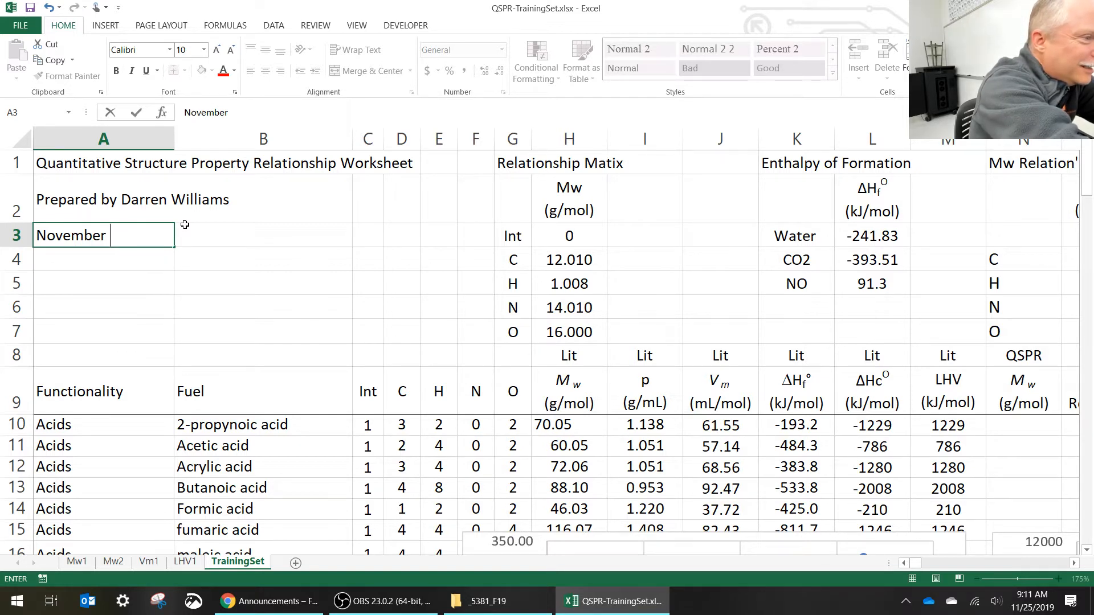
{"action": "type", "text": "2019"}
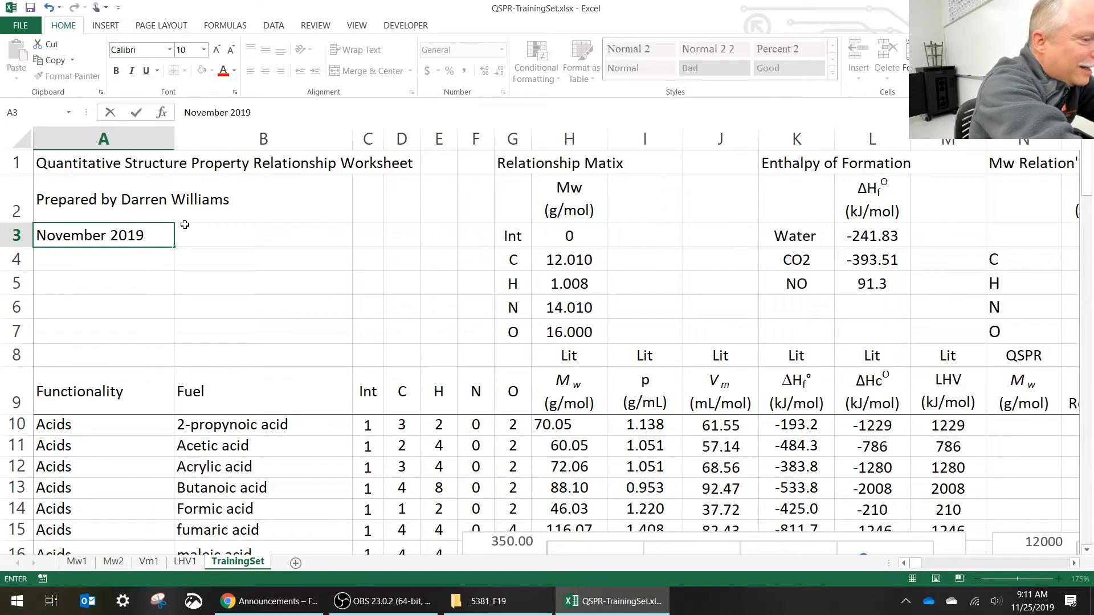
{"action": "key", "text": "Return"}
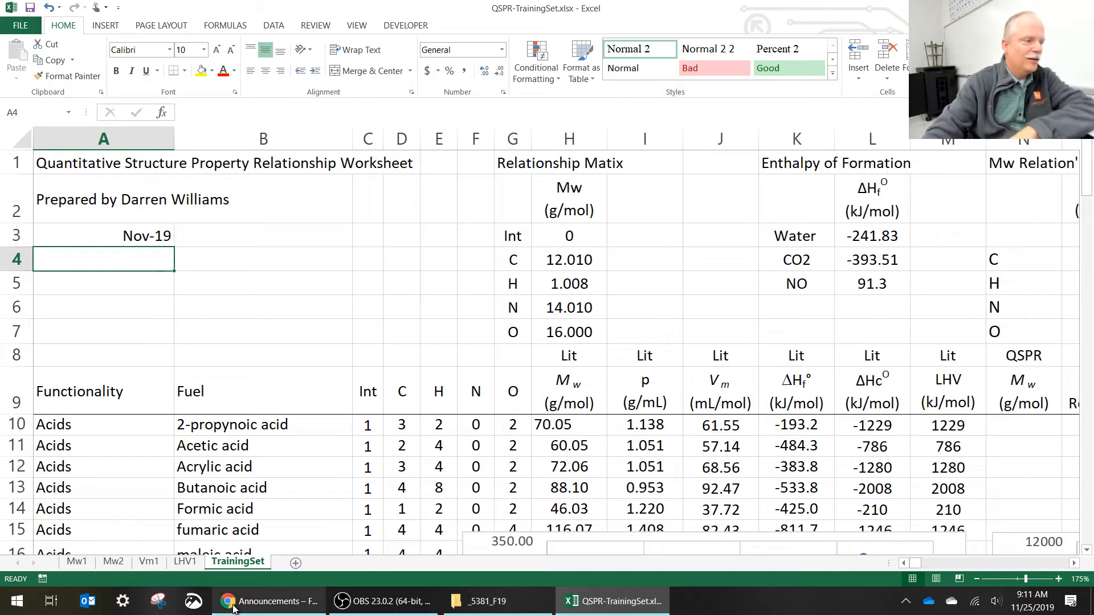
- Enter the notice "Copyright Free to Use with Attribution" in cell A4
{"action": "mouse_move", "coordinate": [234, 609]}
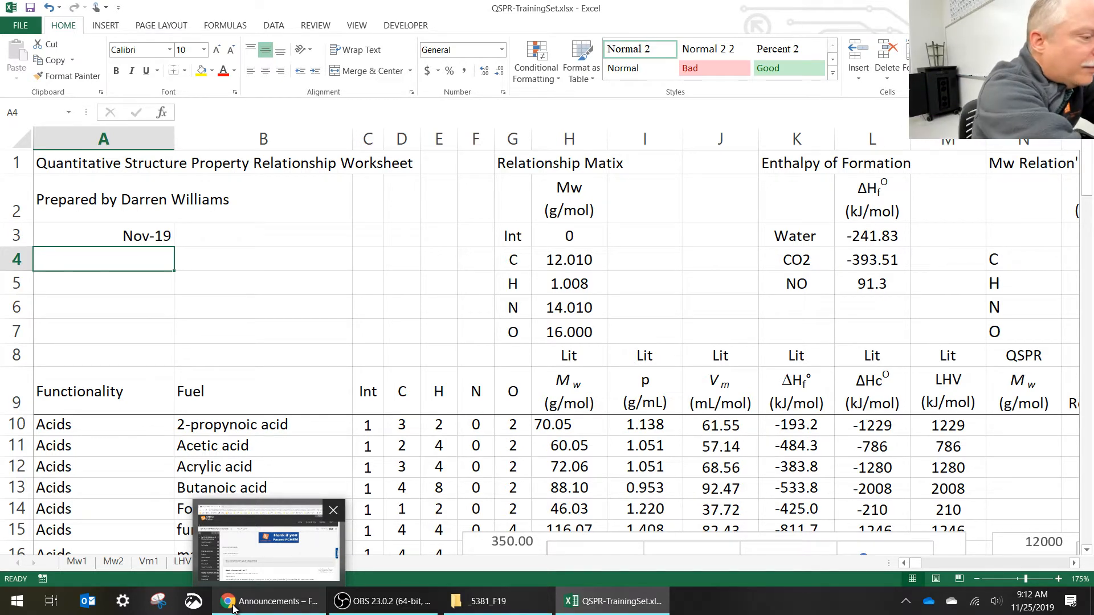
{"action": "type", "text": "Cop"}
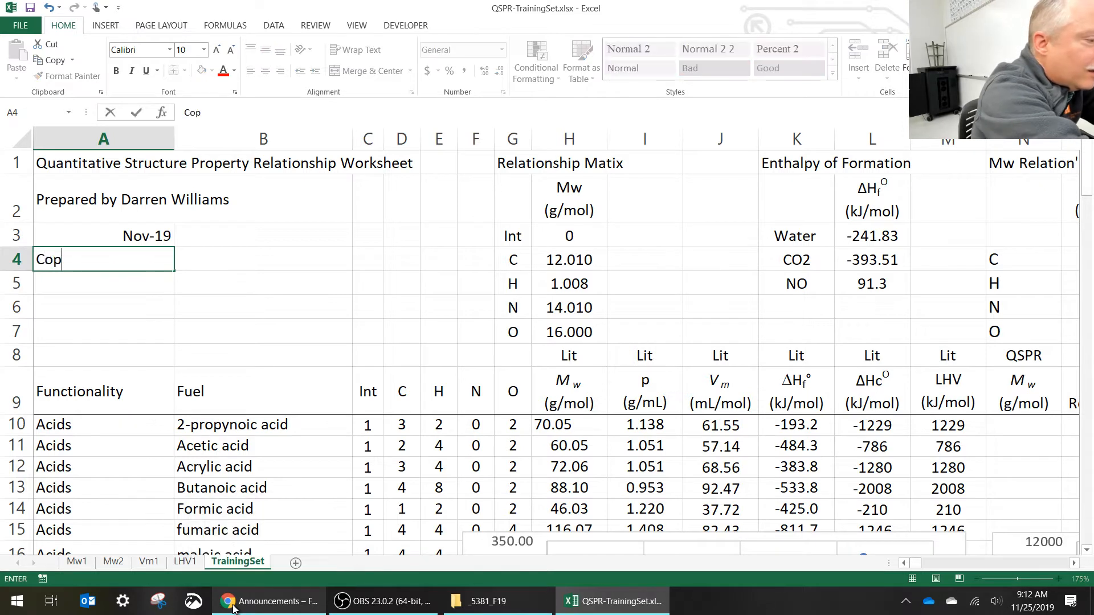
{"action": "type", "text": "yright "}
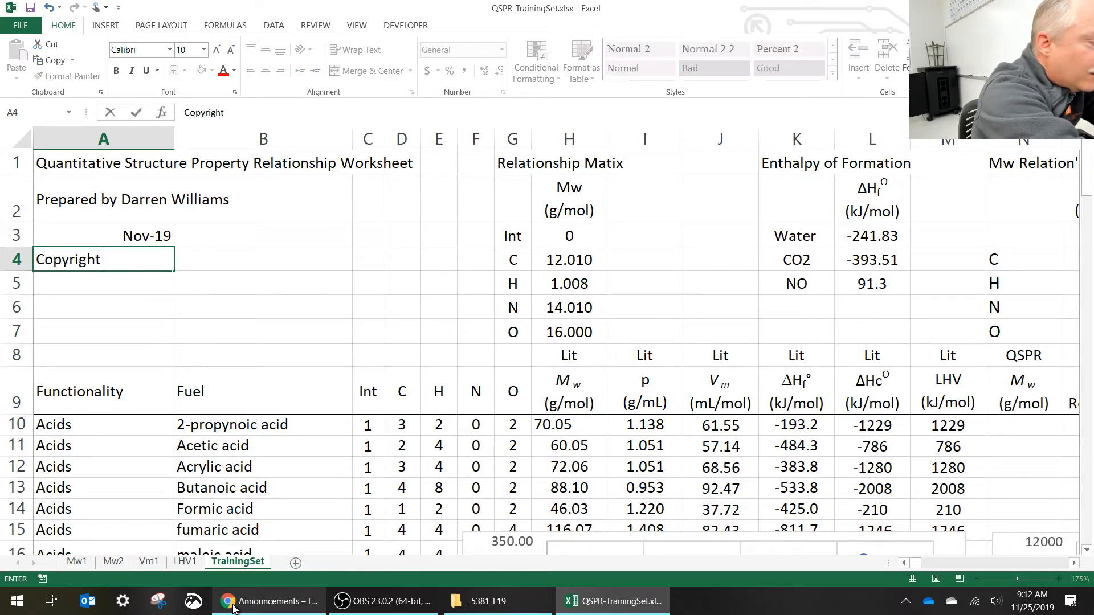
{"action": "type", "text": "Free to Ue"}
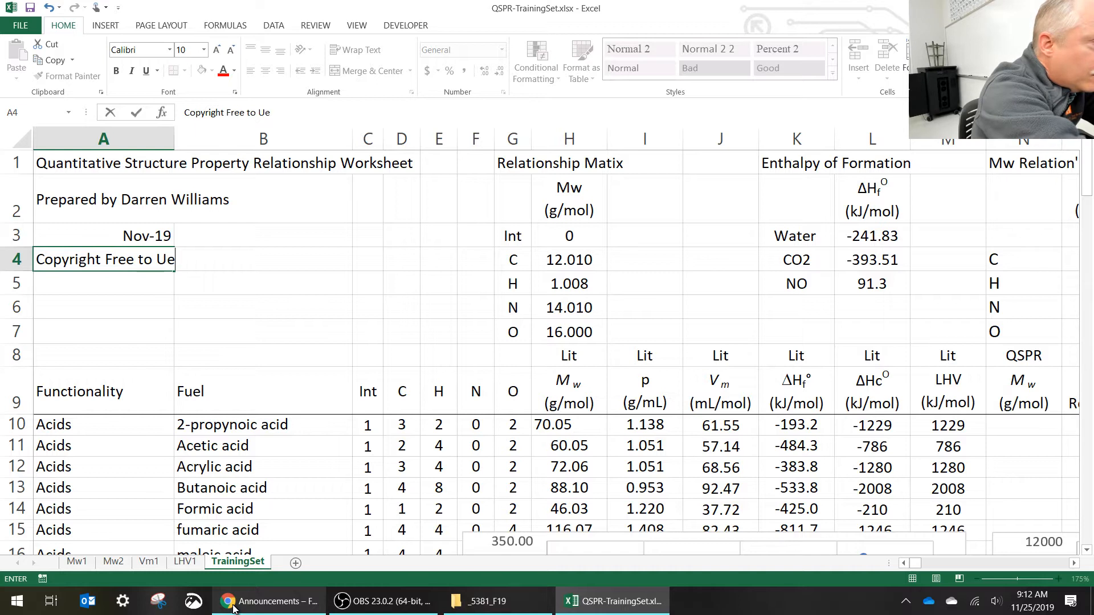
{"action": "key", "text": "BackSpace"}
{"action": "type", "text": "se with A"}
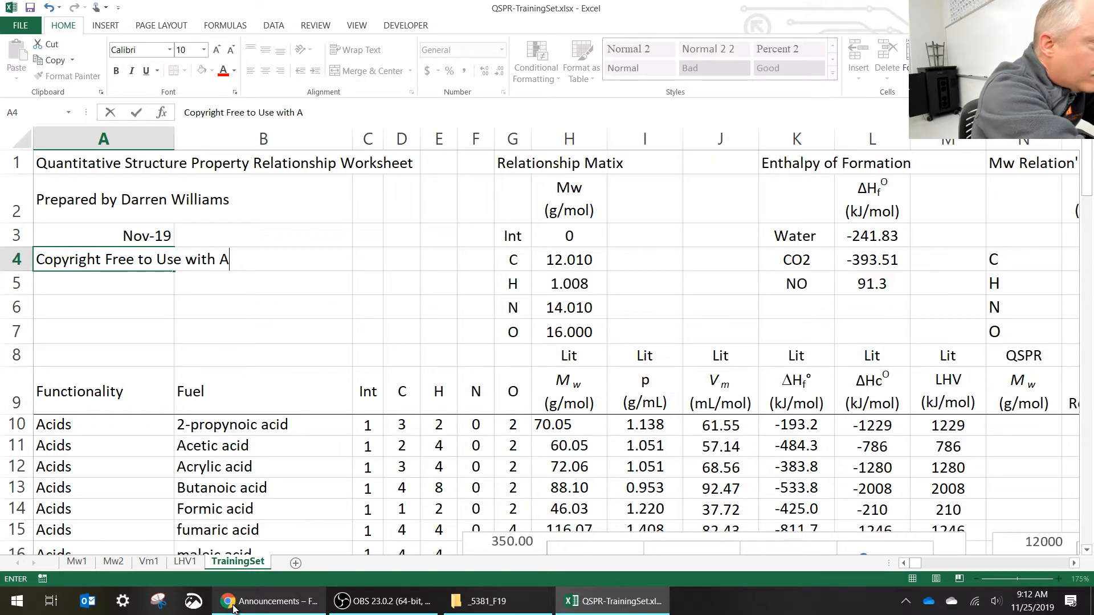
{"action": "type", "text": "ttributyion"}
{"action": "key", "text": "BackSpace"}
{"action": "key", "text": "BackSpace"}
{"action": "key", "text": "BackSpace"}
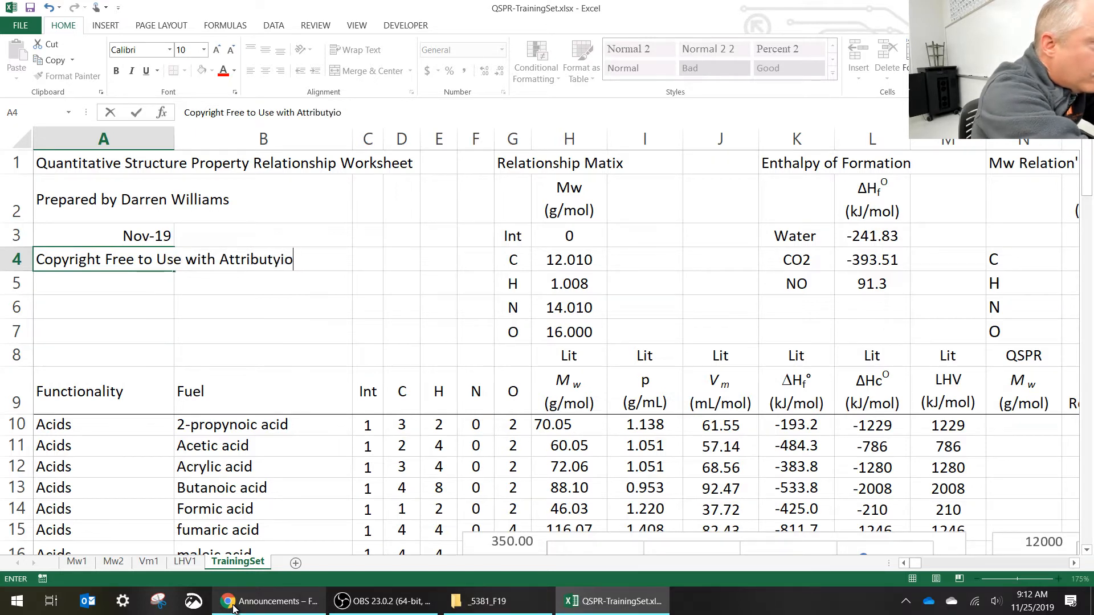
{"action": "key", "text": "BackSpace"}
{"action": "type", "text": "ion"}
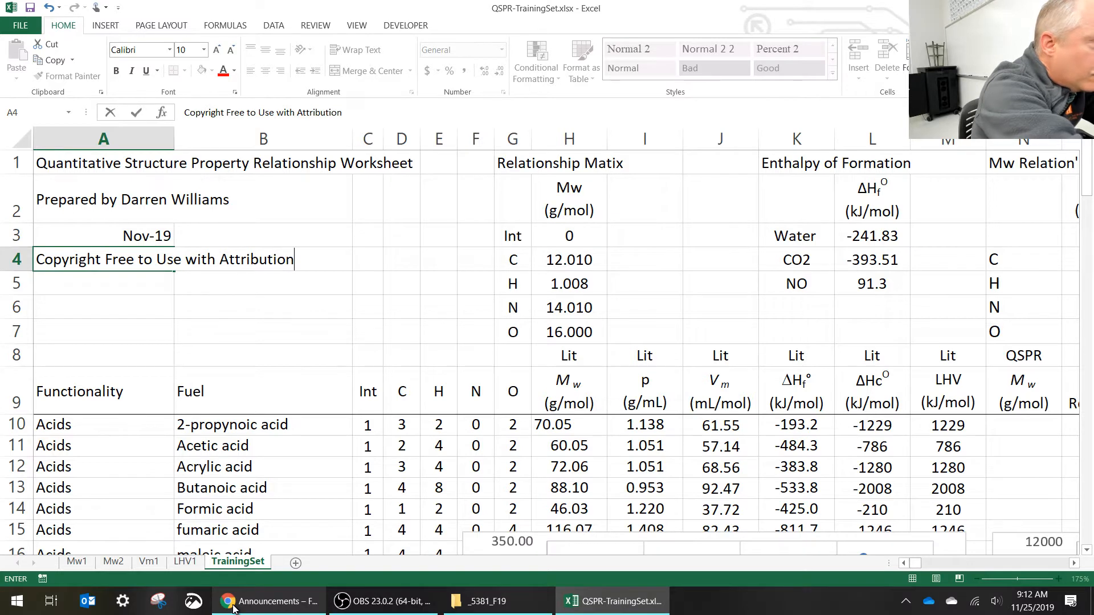
{"action": "key", "text": "Return"}
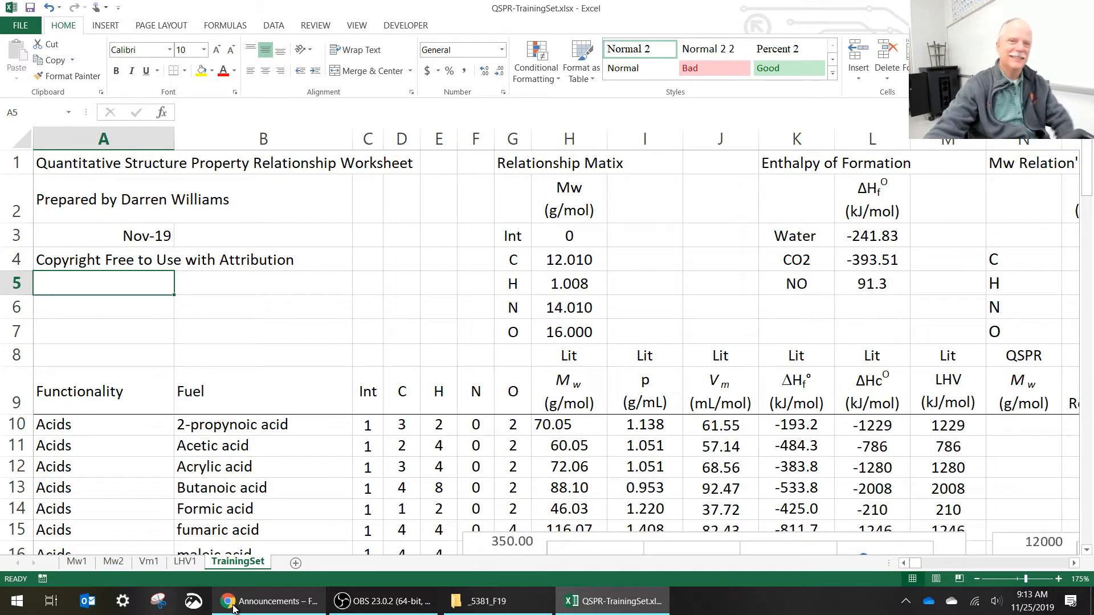
{"action": "mouse_move", "coordinate": [221, 597]}
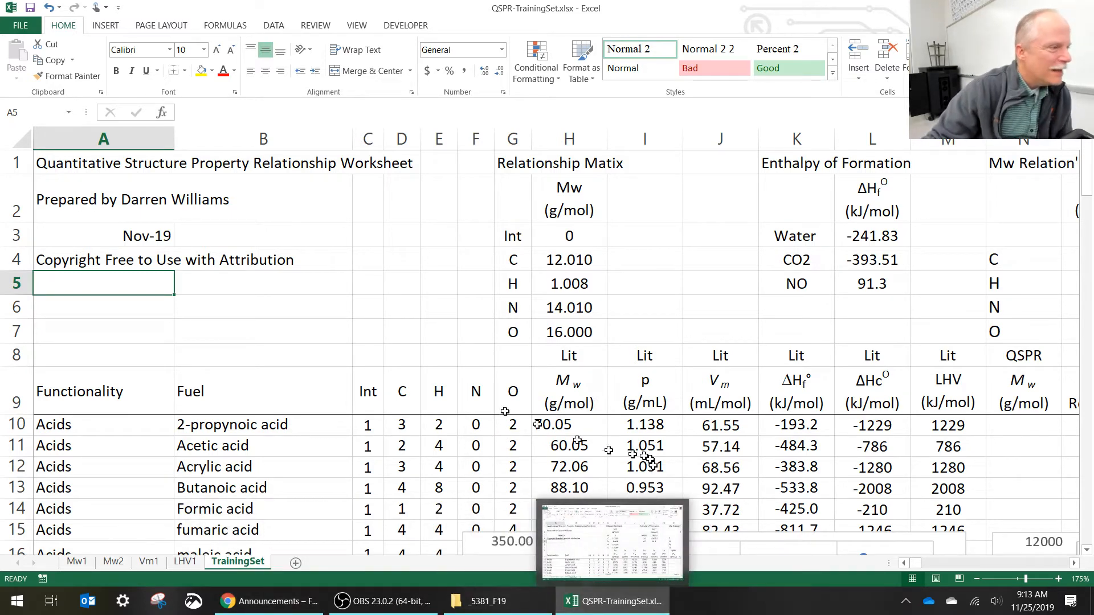
- Left-align the Nov-19 date in cell A3 of the TrainingSet sheet
{"action": "left_click", "coordinate": [141, 236]}
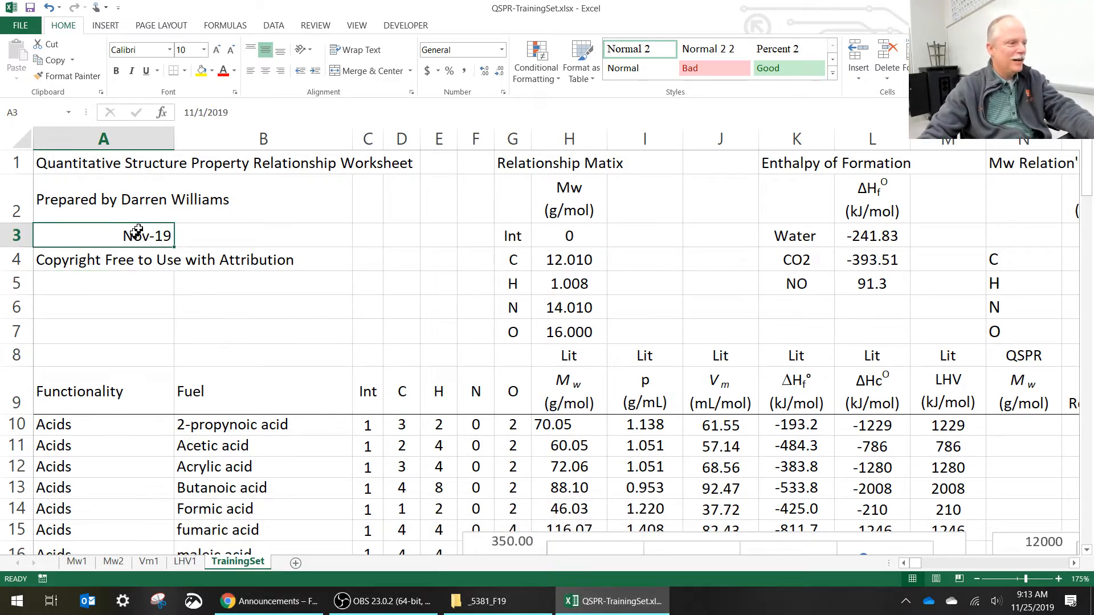
{"action": "left_click", "coordinate": [250, 71]}
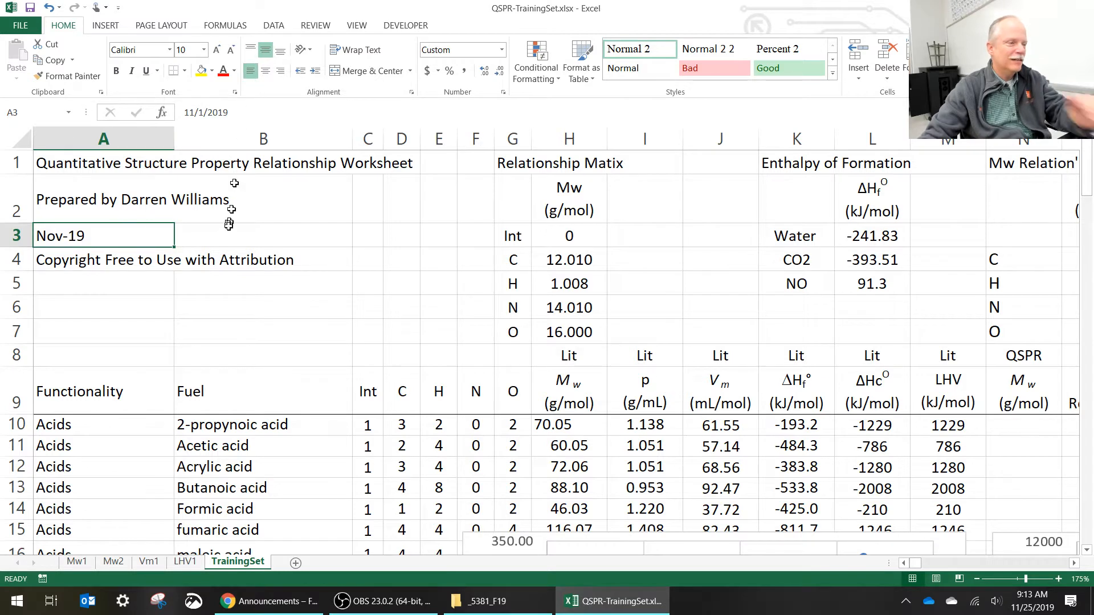
{"action": "left_click", "coordinate": [293, 285]}
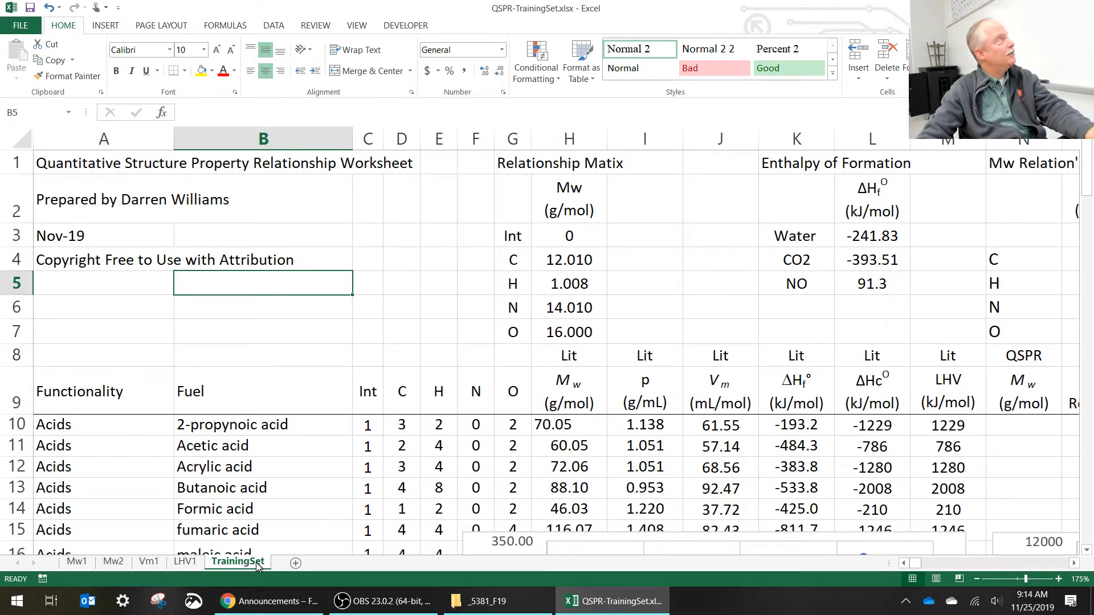
- Add a new worksheet after TrainingSet and name it QSPR
{"action": "left_click", "coordinate": [295, 564]}
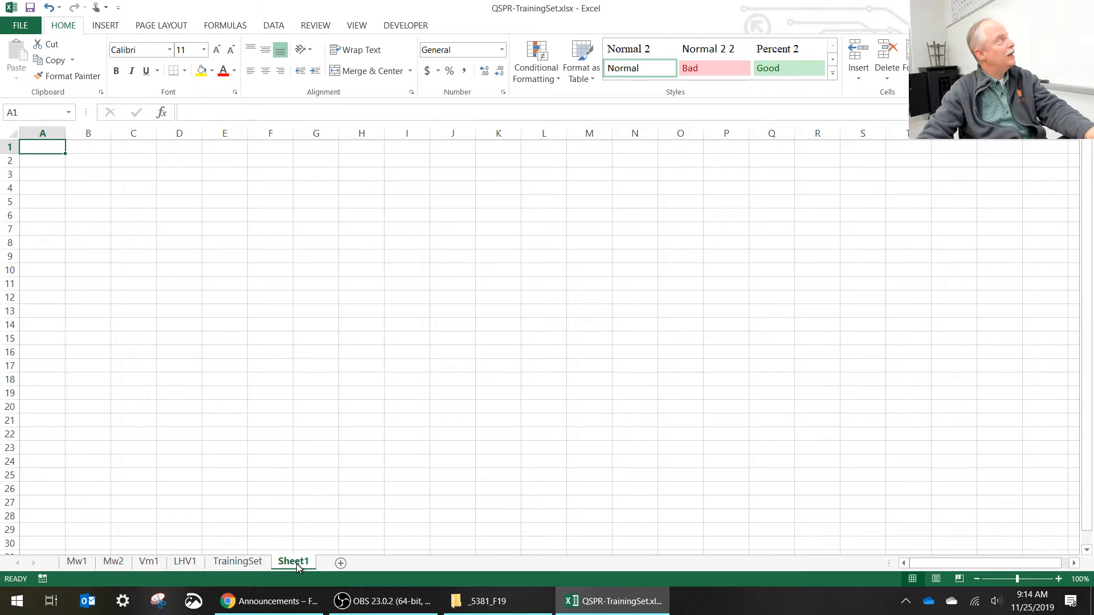
{"action": "double_click", "coordinate": [294, 562]}
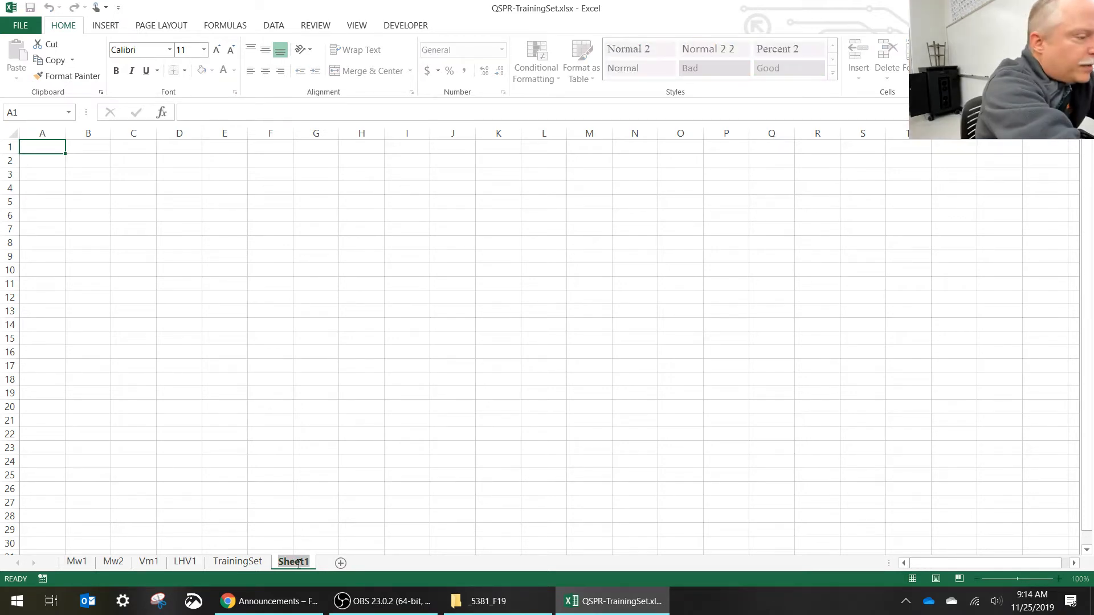
{"action": "type", "text": "QSPR"}
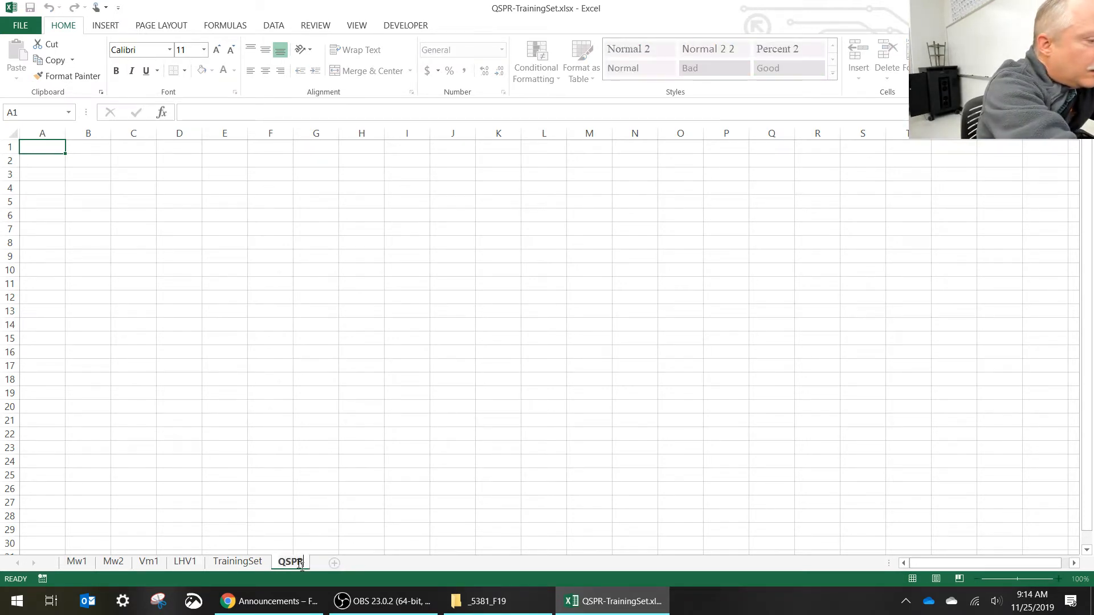
{"action": "key", "text": "Return"}
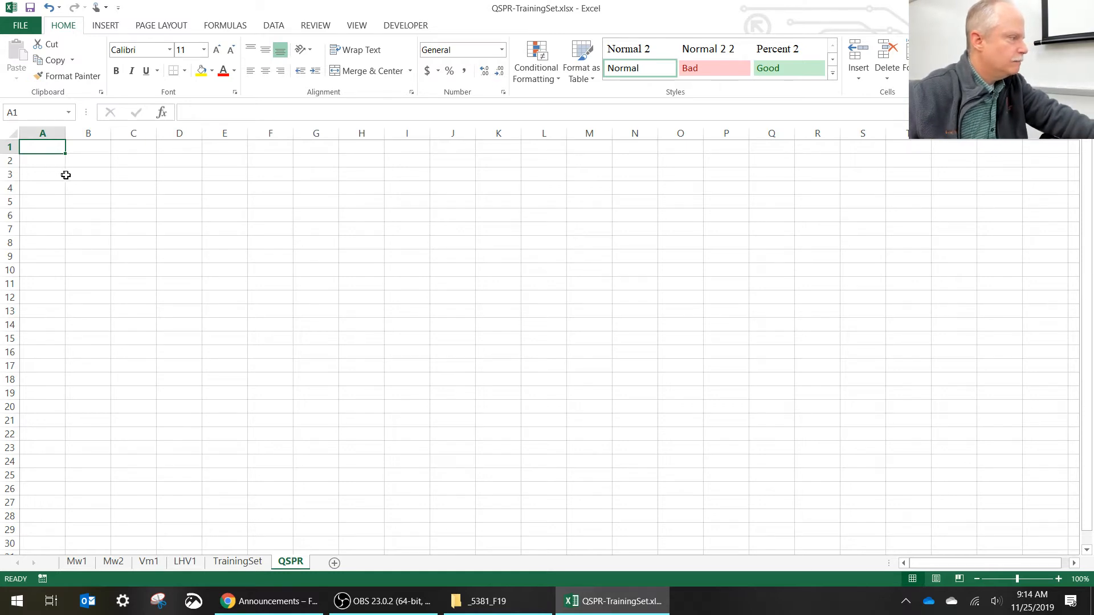
- Enter the element headings C, H, N and O in cells B5 through E5 of the QSPR sheet
{"action": "left_click", "coordinate": [88, 175]}
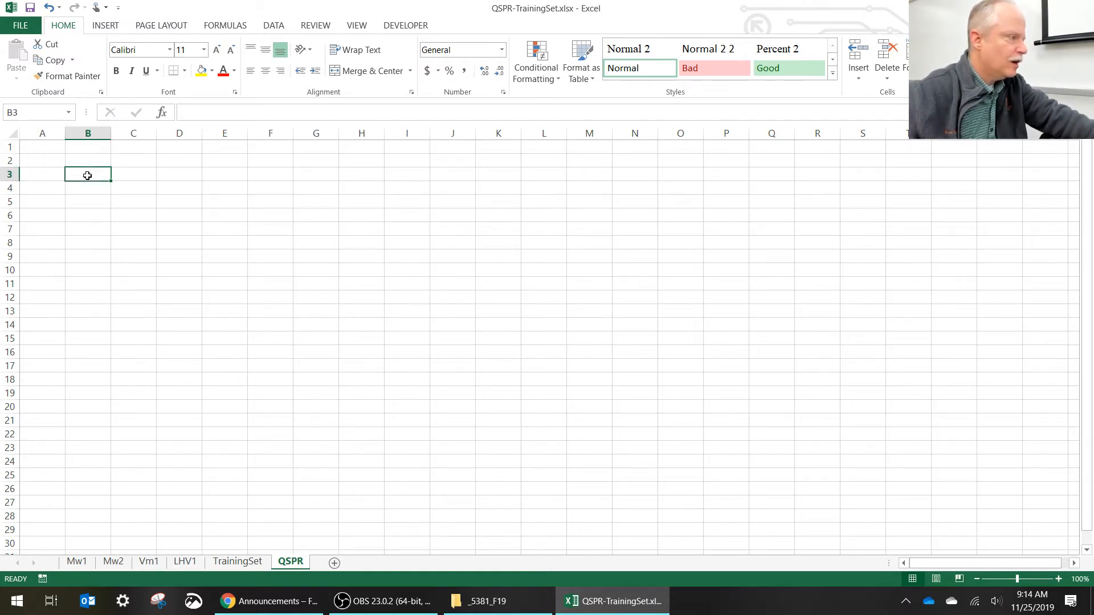
{"action": "left_click", "coordinate": [96, 204]}
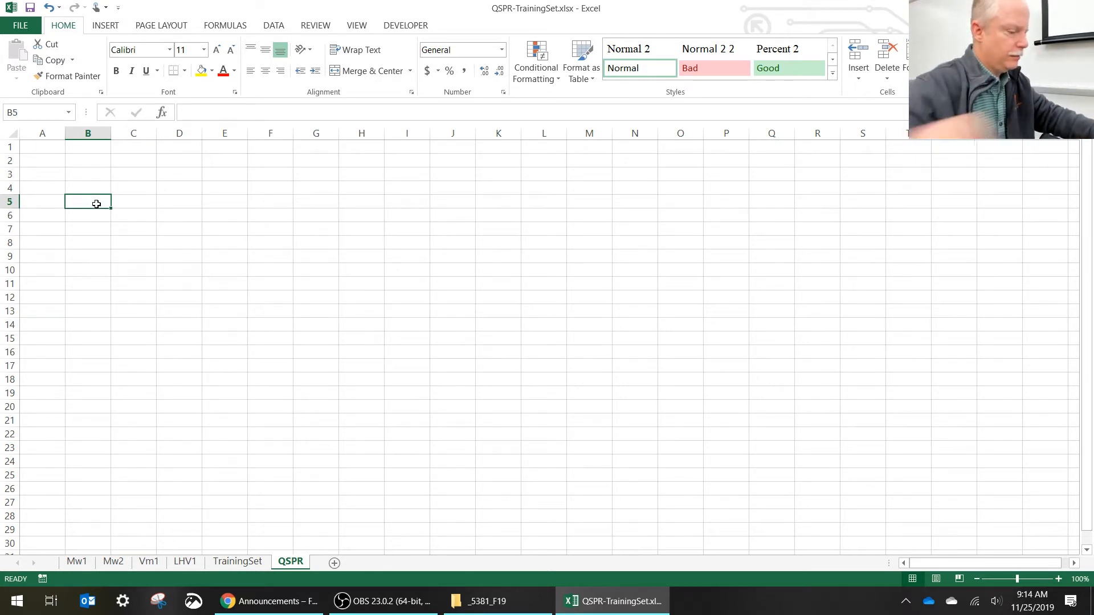
{"action": "scroll", "coordinate": [95, 205], "scroll_direction": "up", "scroll_amount": 5}
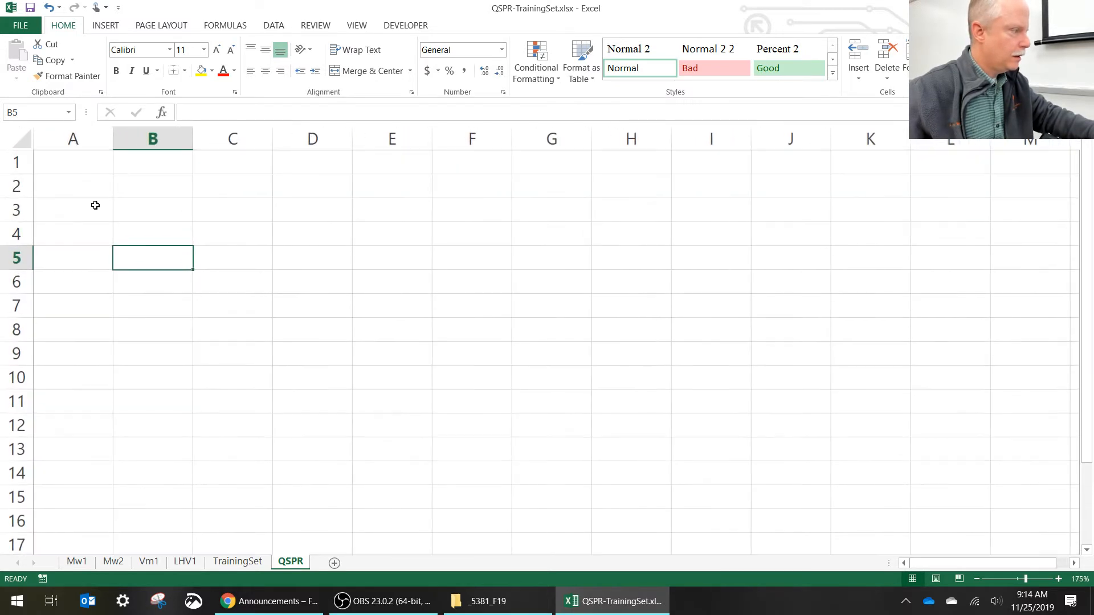
{"action": "type", "text": "C"}
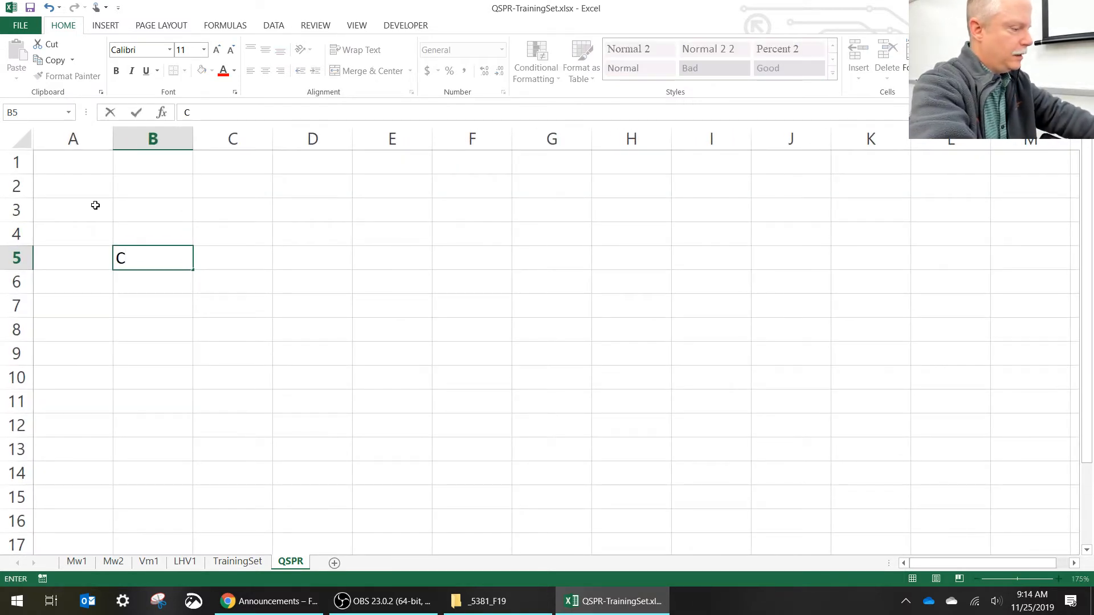
{"action": "key", "text": "Tab"}
{"action": "type", "text": "H"}
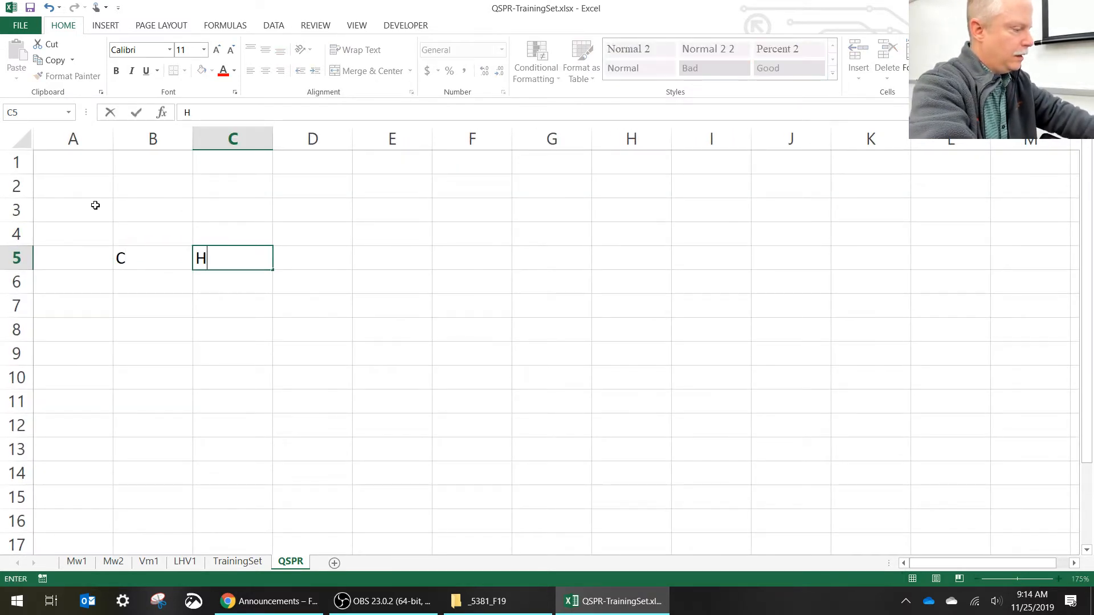
{"action": "key", "text": "Tab"}
{"action": "type", "text": "N"}
{"action": "key", "text": "Tab"}
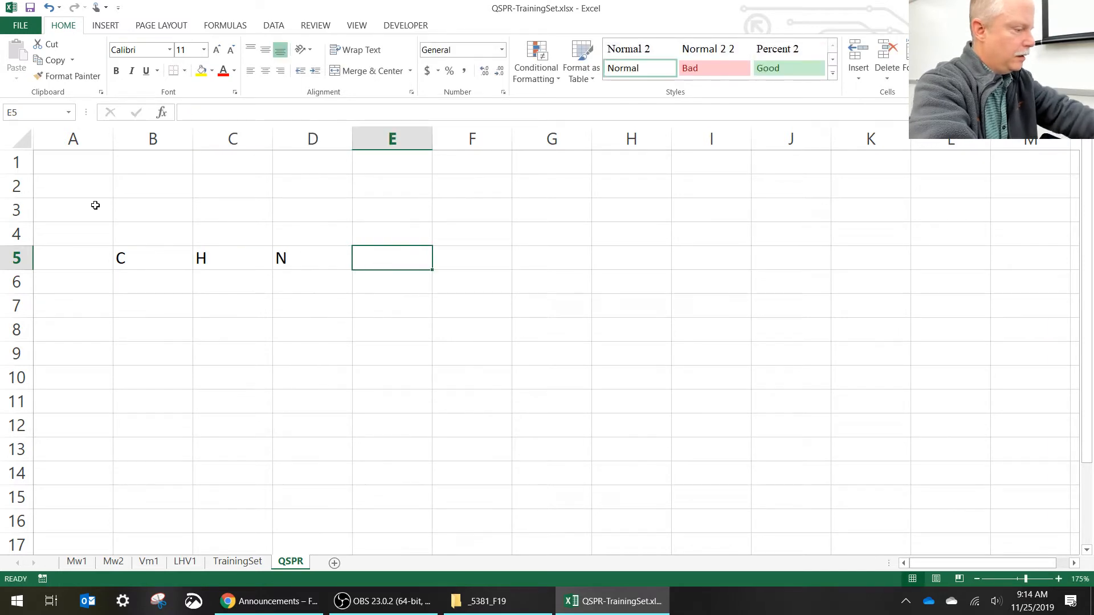
{"action": "type", "text": "O"}
{"action": "key", "text": "Return"}
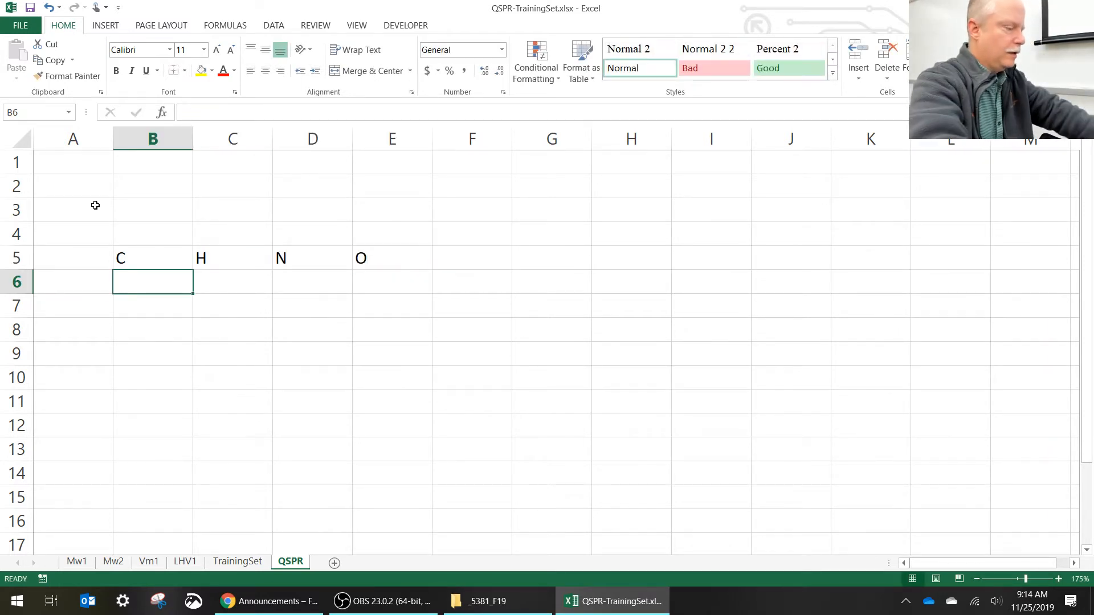
- Enter the heading Name in cell A5 and widen column A to about two and a half times its width
{"action": "key", "text": "Left"}
{"action": "key", "text": "Up"}
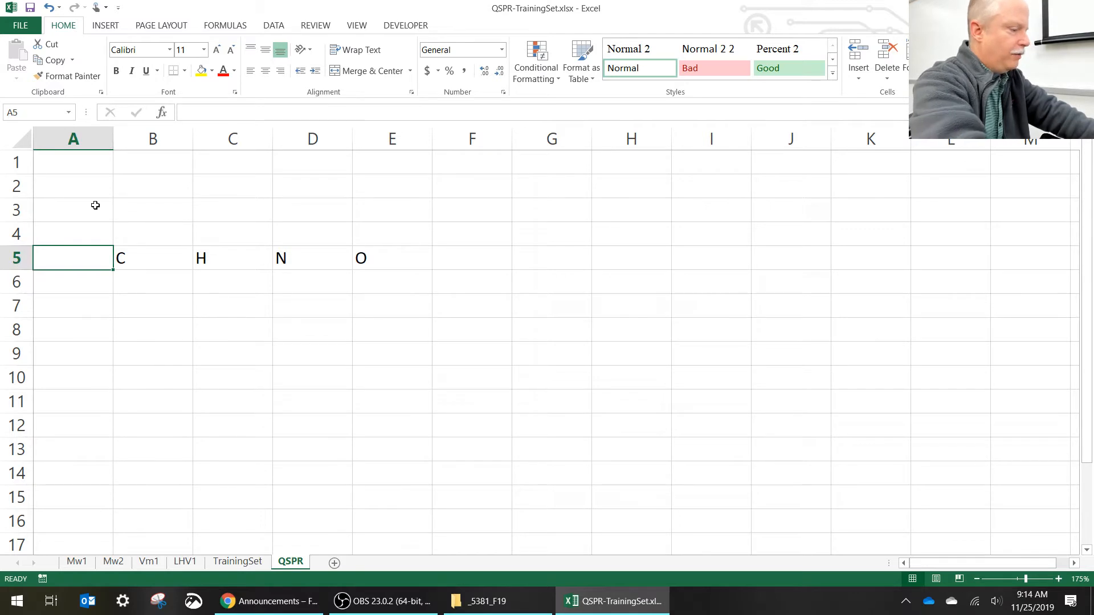
{"action": "type", "text": "Name"}
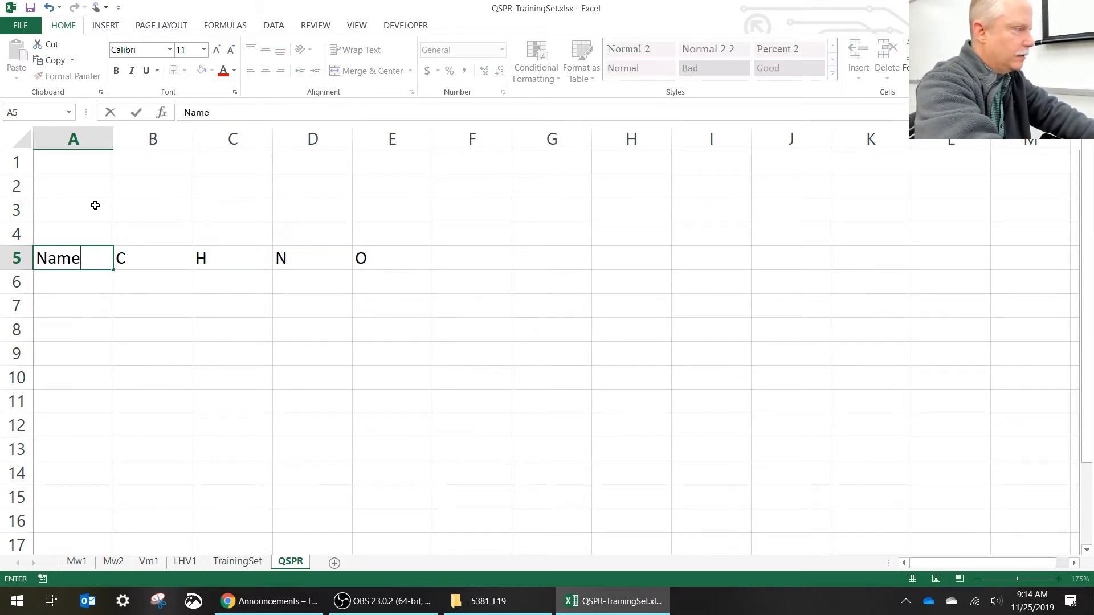
{"action": "key", "text": "Return"}
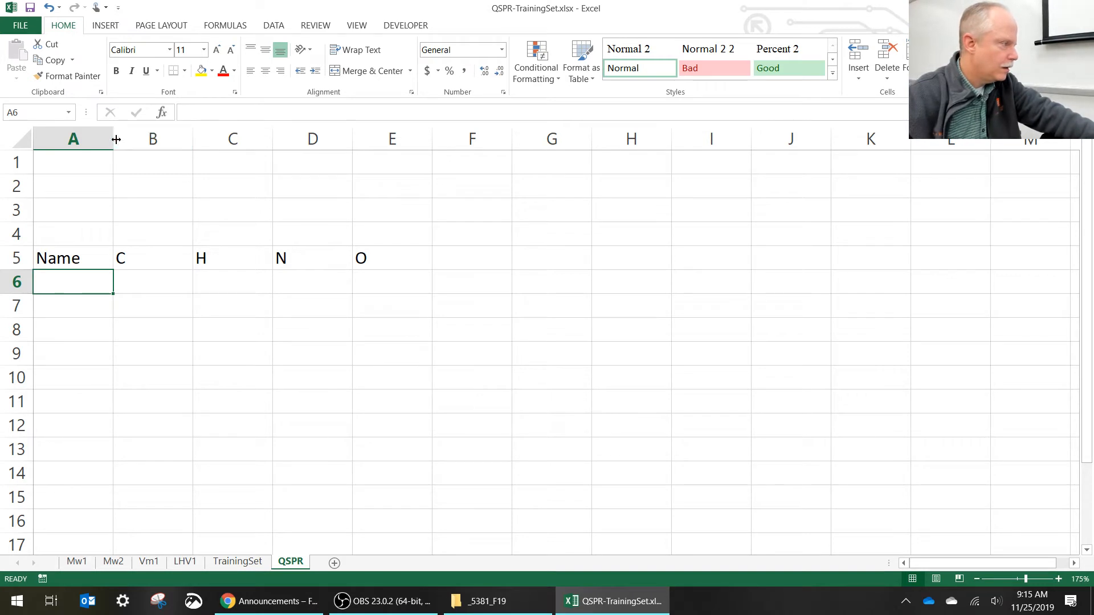
{"action": "left_click_drag", "start_coordinate": [113, 139], "coordinate": [238, 139]}
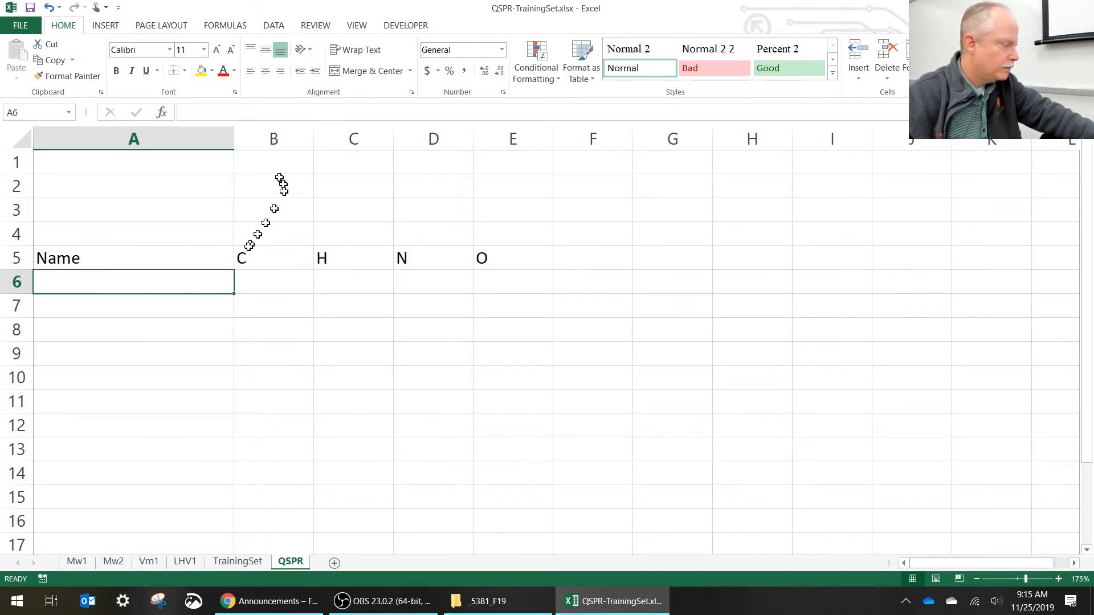
{"action": "left_click", "coordinate": [138, 314]}
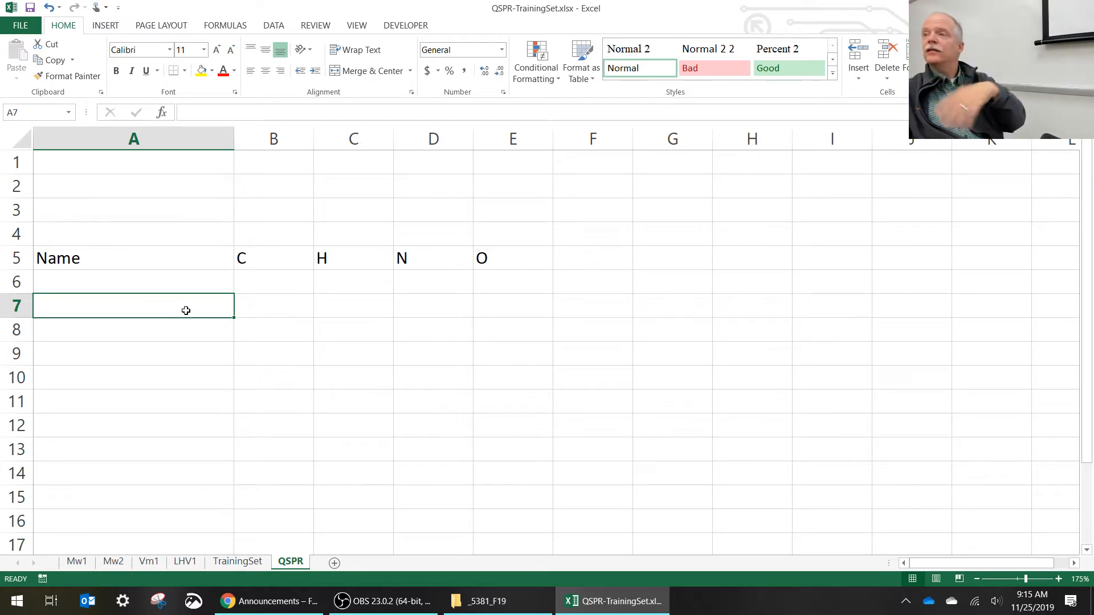
{"action": "type", "text": "Moa"}
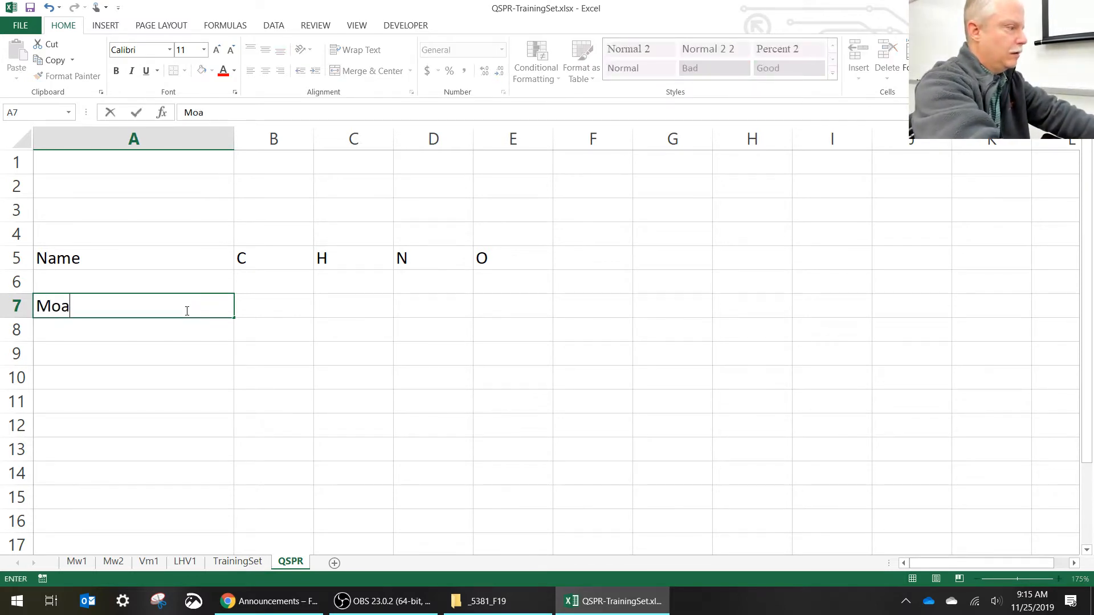
{"action": "key", "text": "BackSpace"}
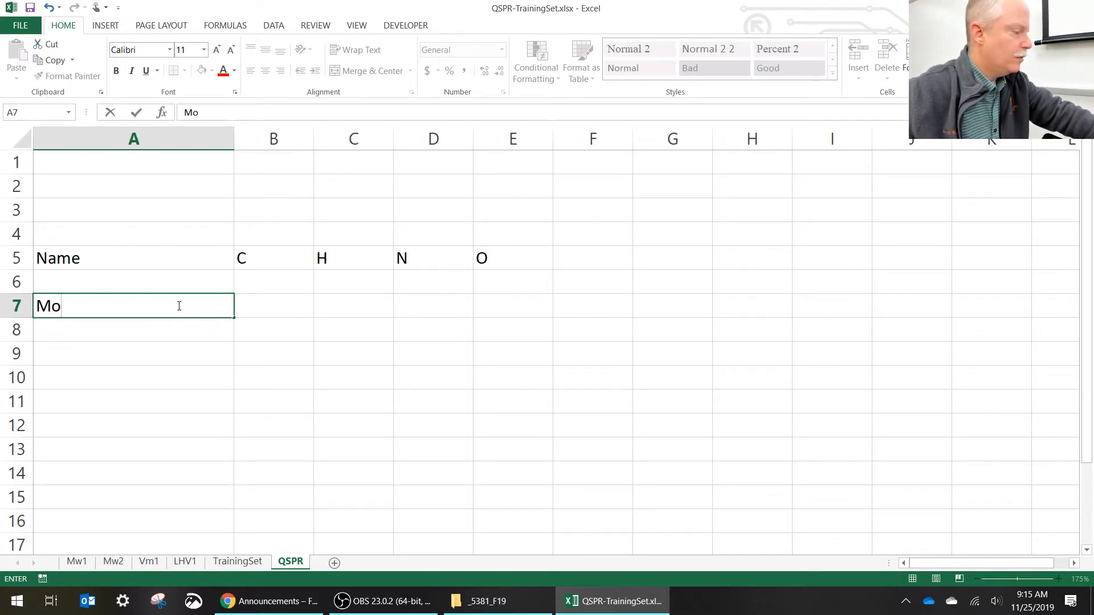
{"action": "key", "text": "Escape"}
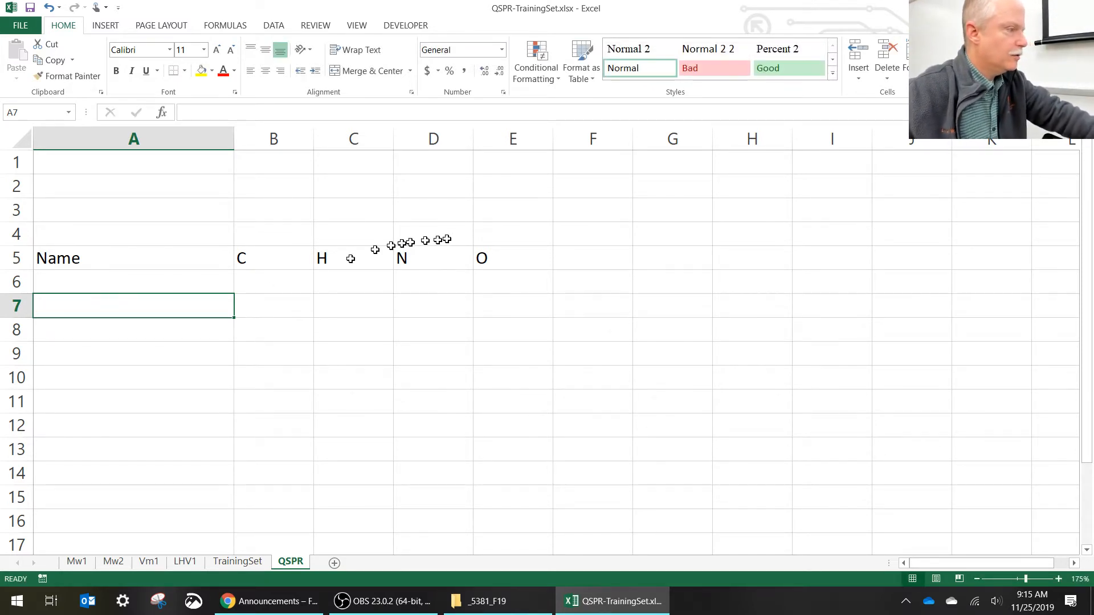
- Enter the heading Molar Mass in cell F4, one row above the element headings
{"action": "left_click", "coordinate": [592, 233]}
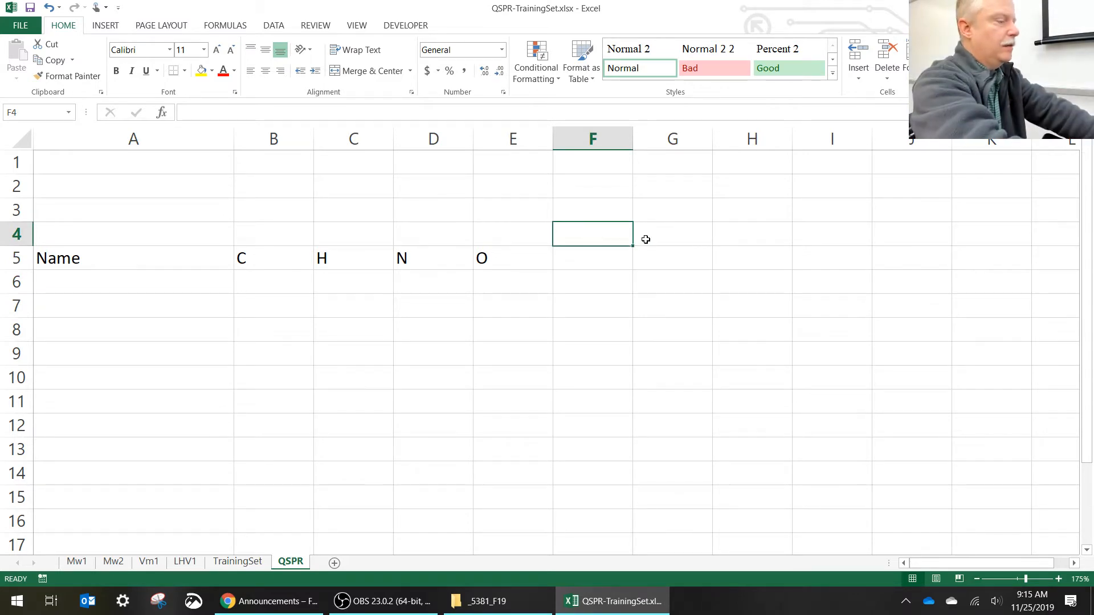
{"action": "type", "text": "Molar M"}
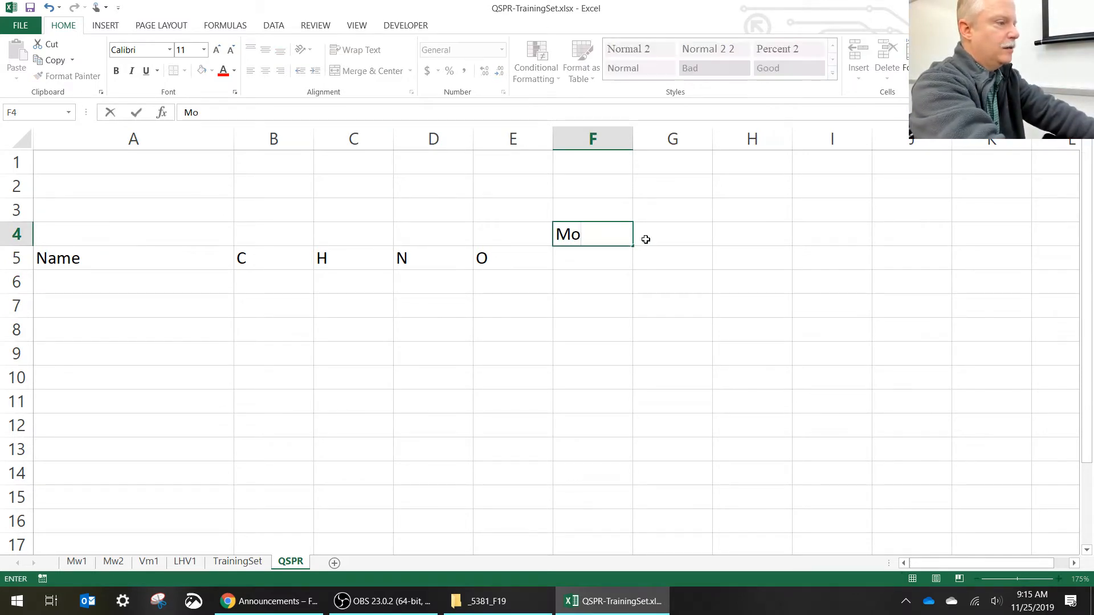
{"action": "type", "text": "s"}
{"action": "key", "text": "Return"}
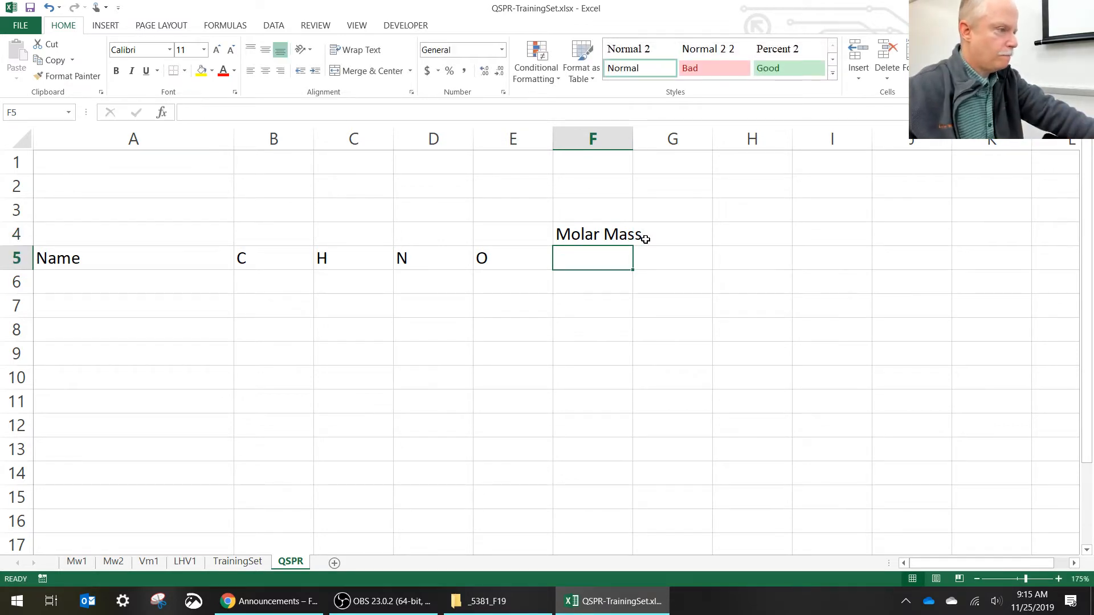
- Wrap the Molar Mass heading onto two lines and move it down to cell F5, in line with the other headings
{"action": "left_click", "coordinate": [612, 234]}
{"action": "left_click", "coordinate": [498, 110]}
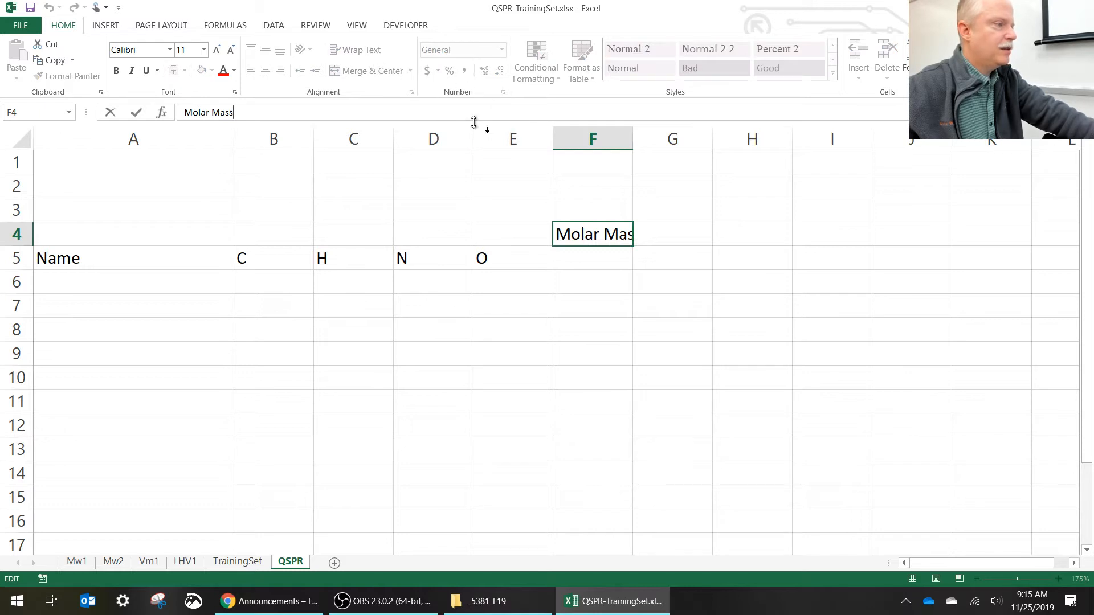
{"action": "left_click", "coordinate": [614, 232]}
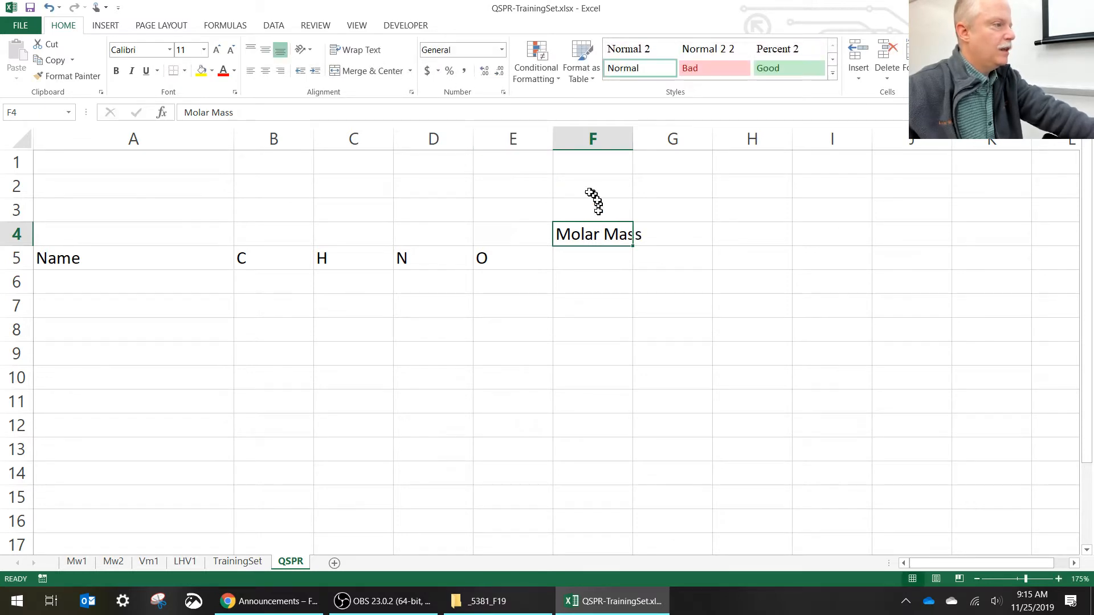
{"action": "left_click", "coordinate": [371, 53]}
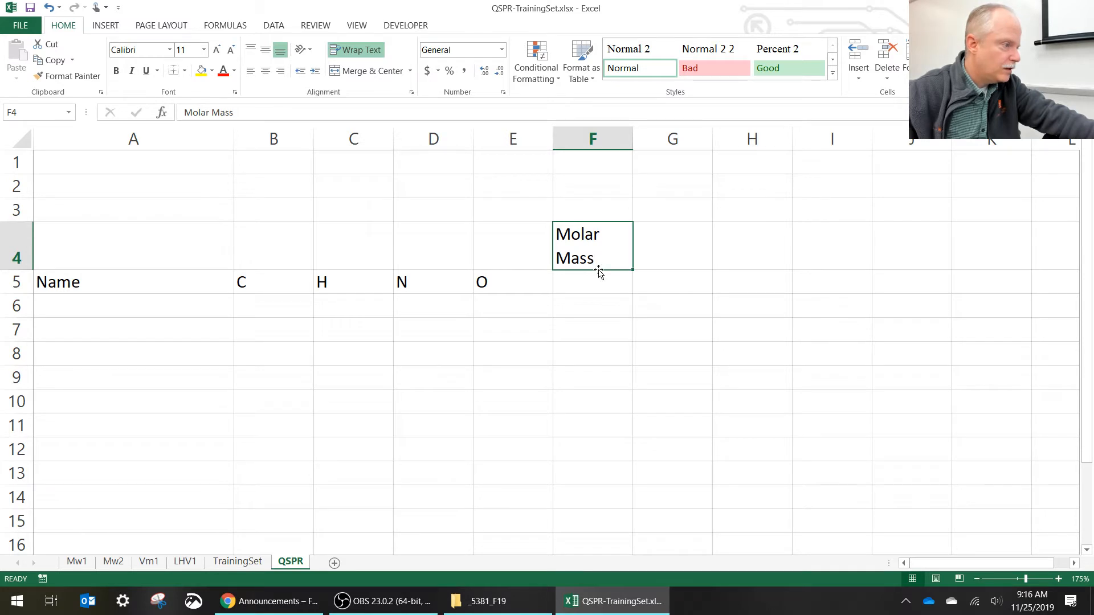
{"action": "left_click_drag", "start_coordinate": [598, 270], "coordinate": [605, 281]}
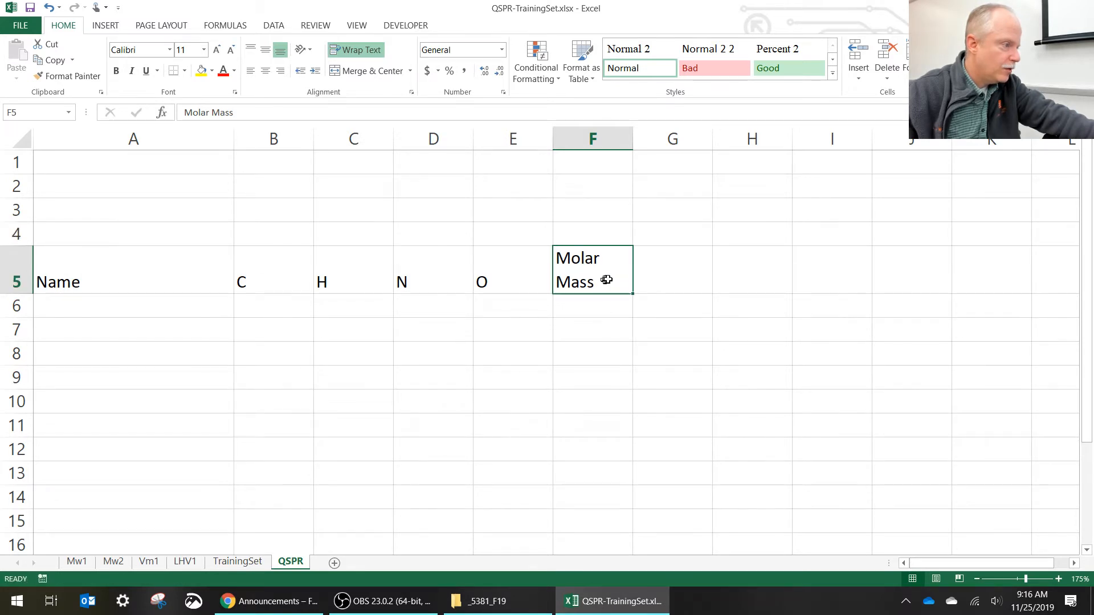
- Enter the heading Molar Volume in cell G5 and wrap its text onto two lines
{"action": "left_click", "coordinate": [678, 266]}
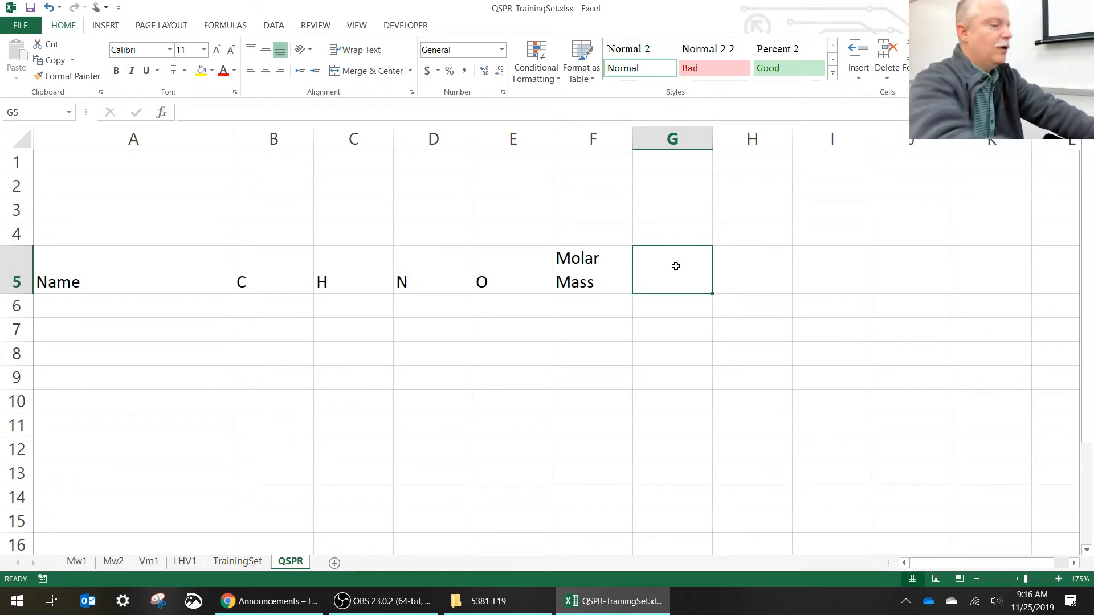
{"action": "type", "text": "Mola"}
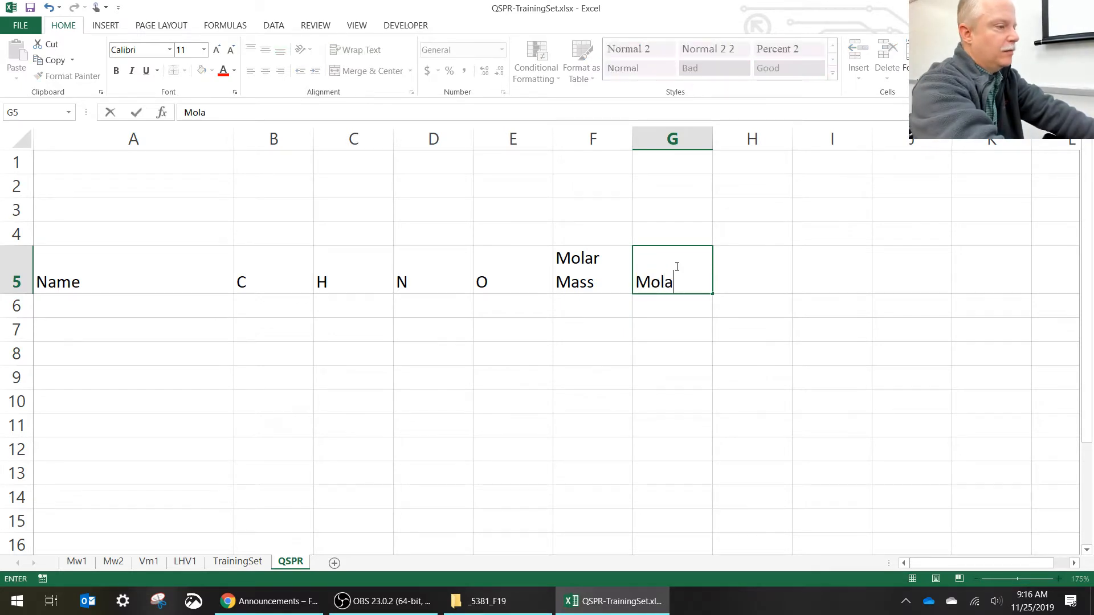
{"action": "type", "text": "r Volume"}
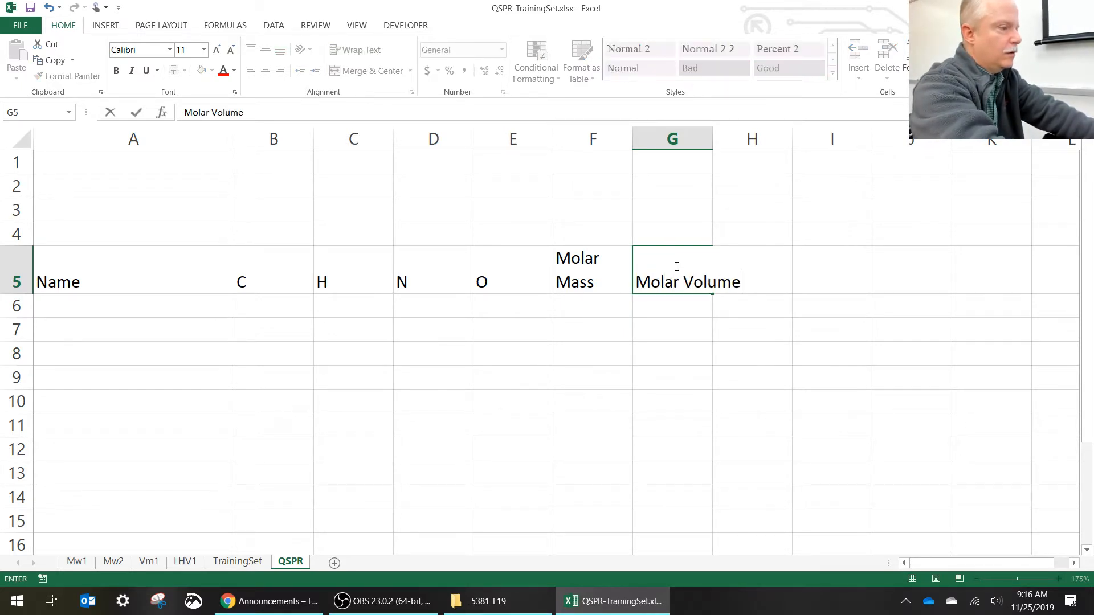
{"action": "key", "text": "Return"}
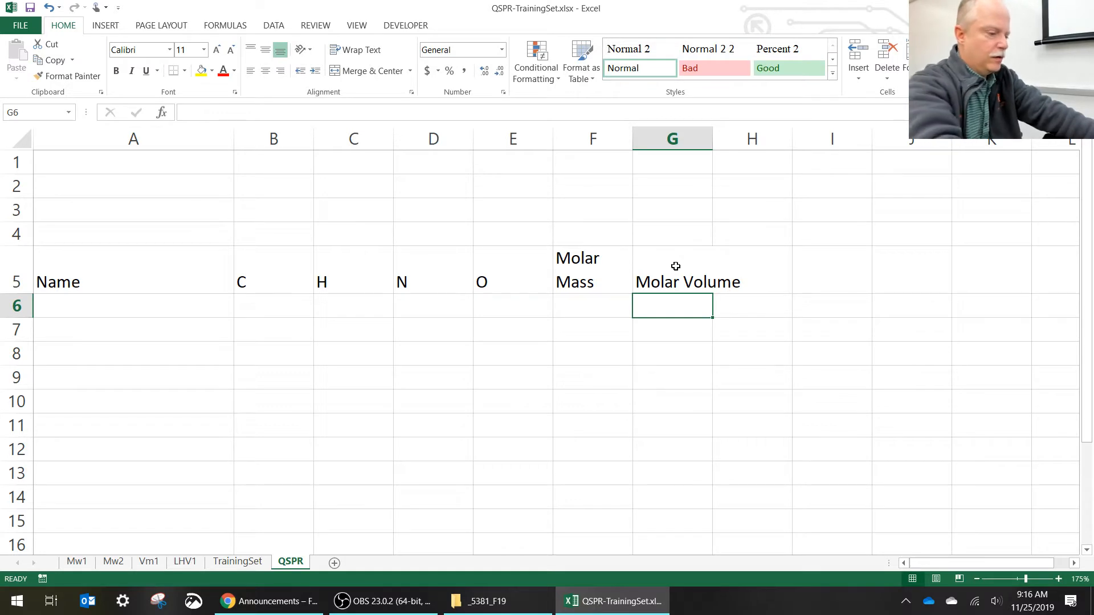
{"action": "left_click", "coordinate": [675, 266]}
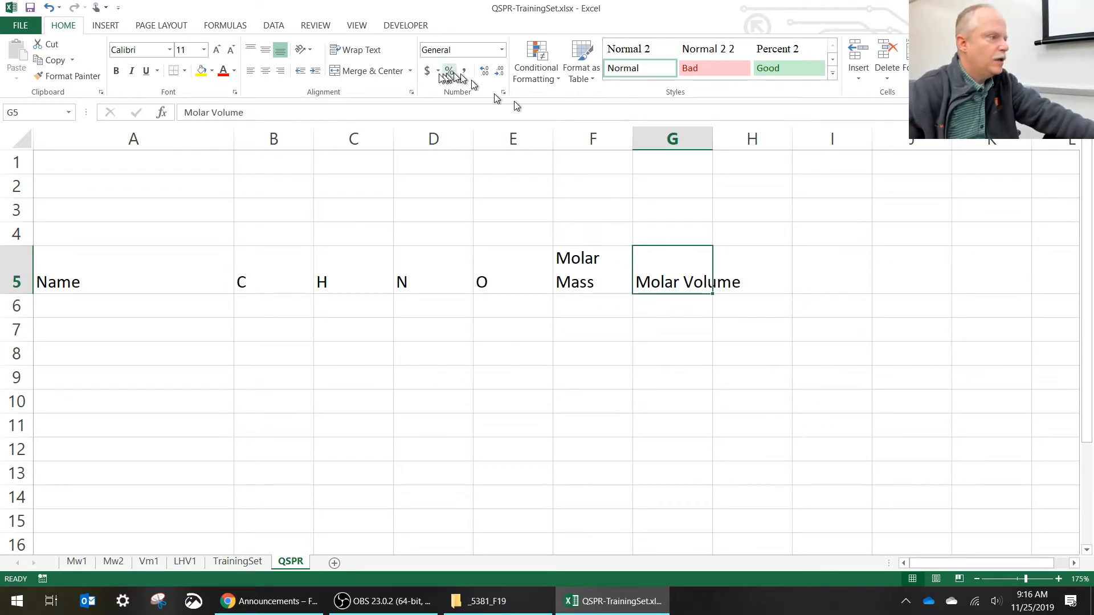
{"action": "left_click", "coordinate": [357, 52]}
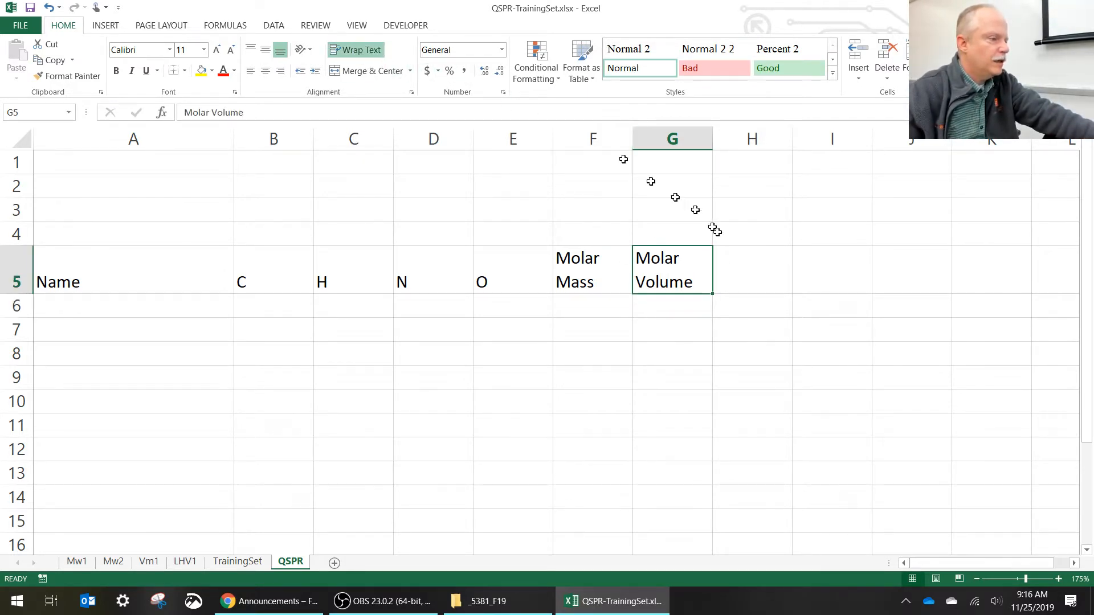
- Enter the heading LHV / kJ/mol in cell H5 and wrap its text within the column
{"action": "left_click", "coordinate": [741, 269]}
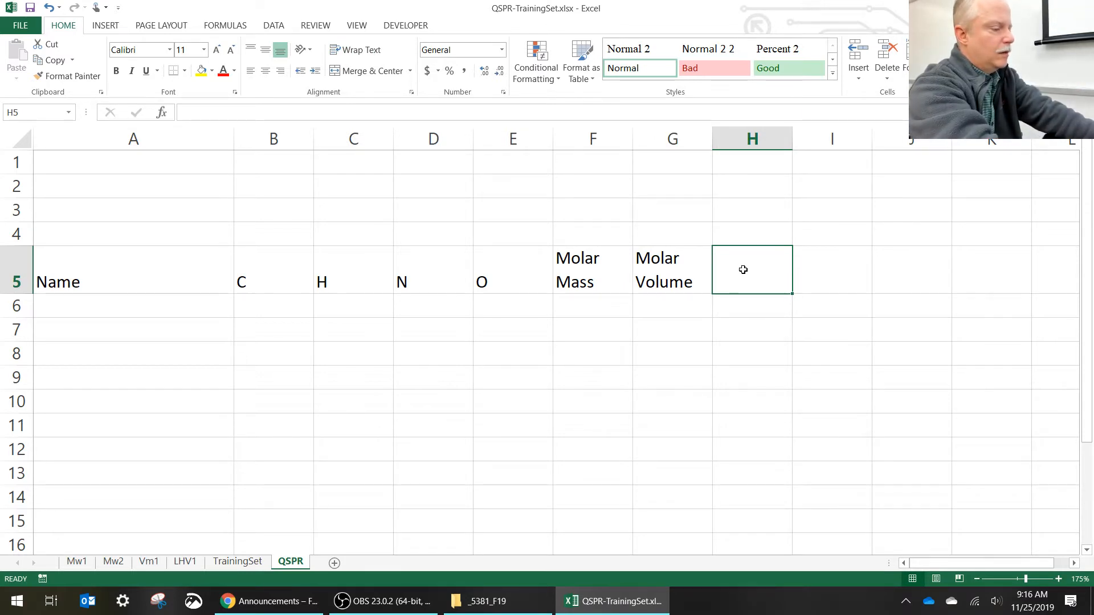
{"action": "type", "text": "LHV /"}
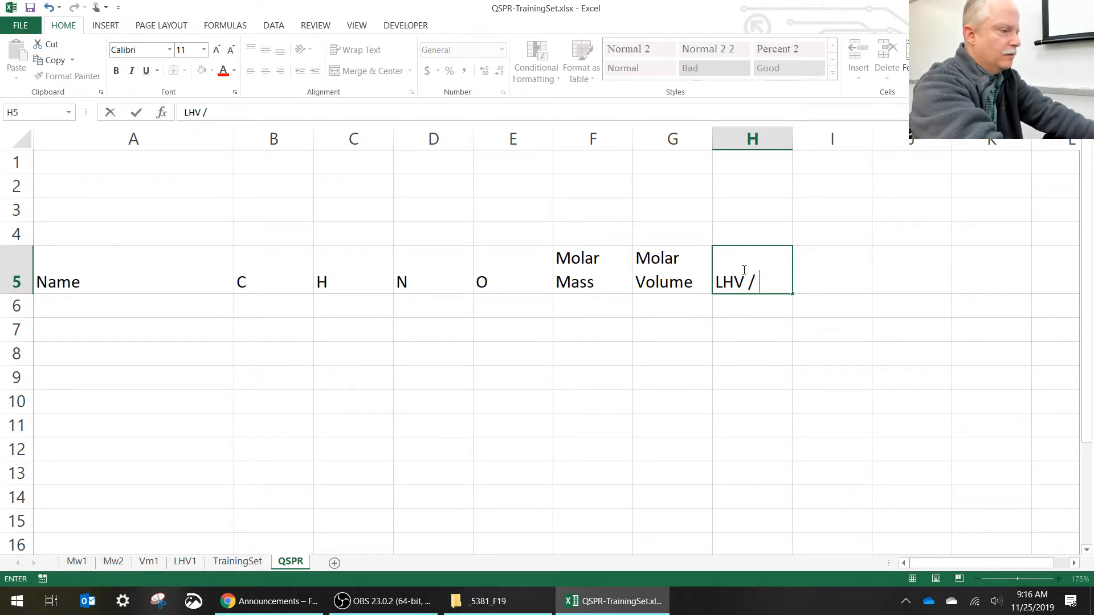
{"action": "type", "text": "kJ/mol"}
{"action": "key", "text": "Return"}
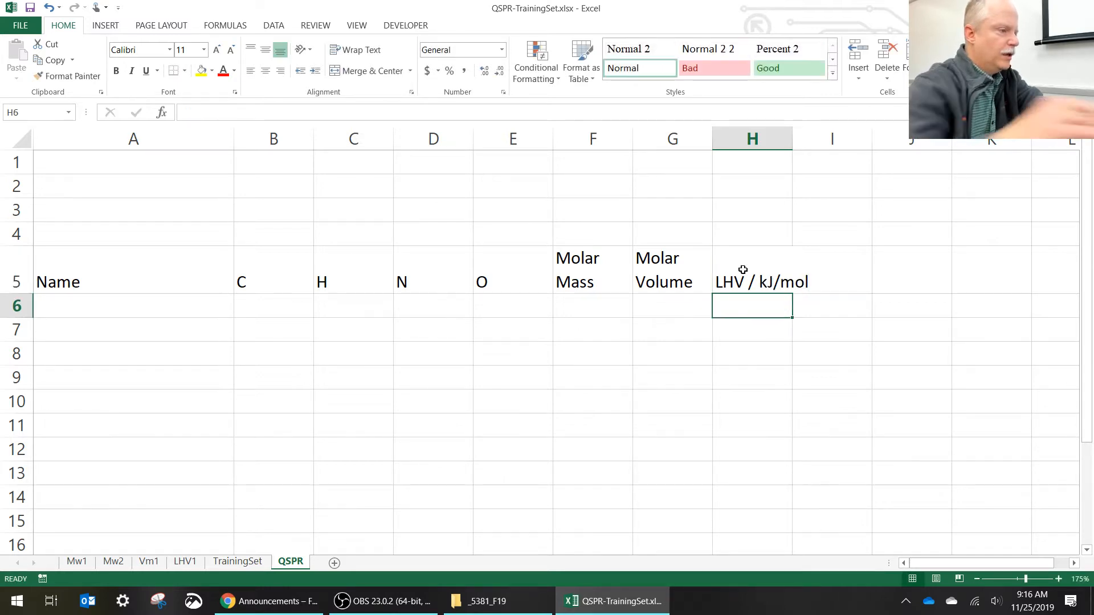
{"action": "left_click", "coordinate": [743, 269]}
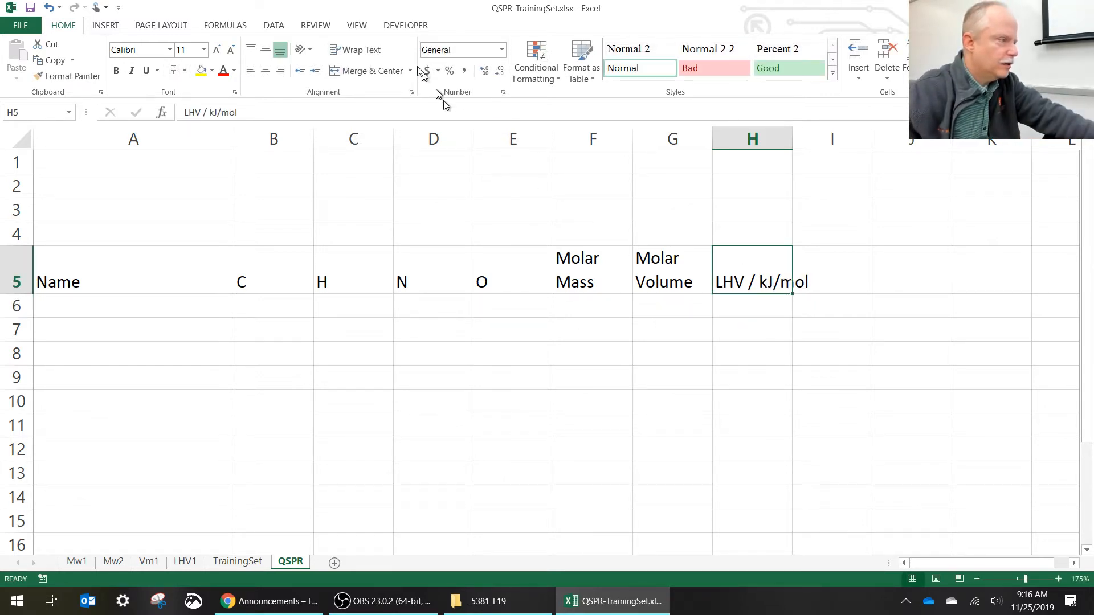
{"action": "left_click", "coordinate": [377, 50]}
- Add the unit to the Molar Volume heading in G5 so it reads Molar Volume / mL/mol
{"action": "double_click", "coordinate": [698, 279]}
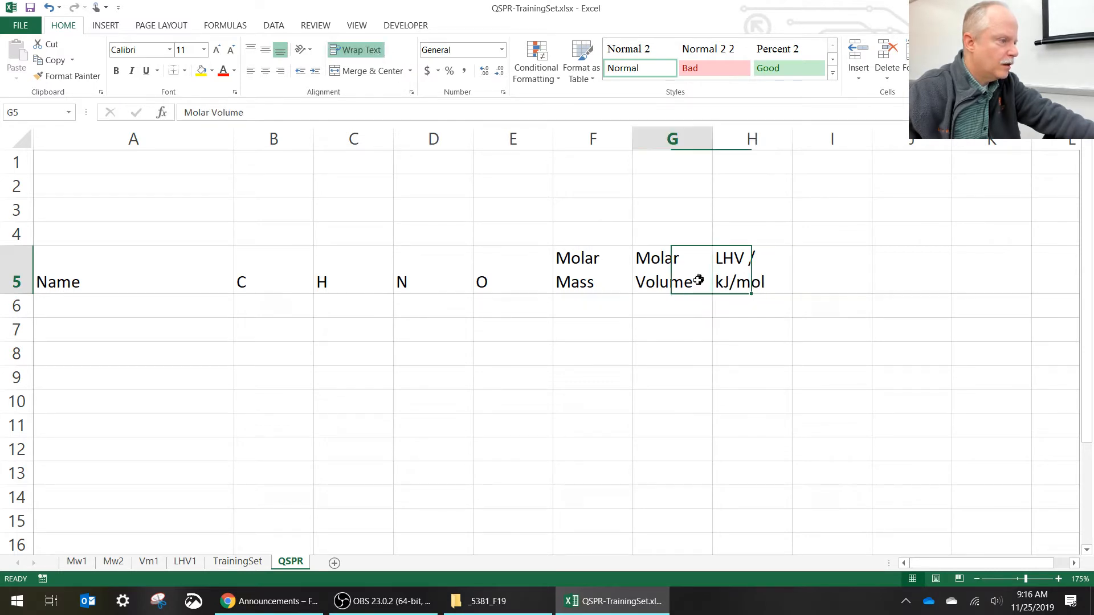
{"action": "type", "text": "/"}
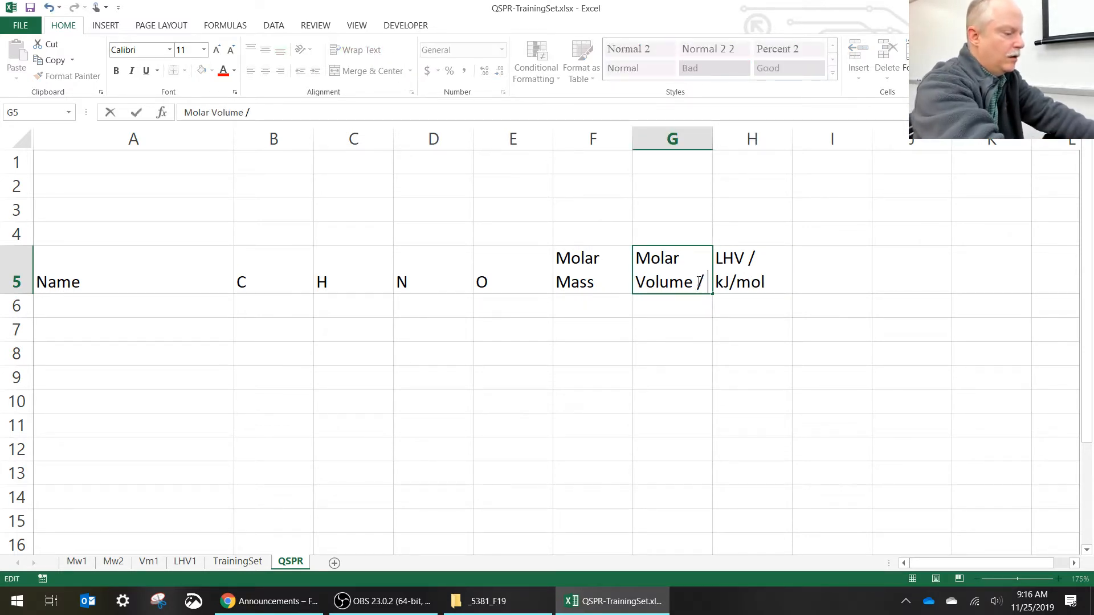
{"action": "type", "text": " mL"}
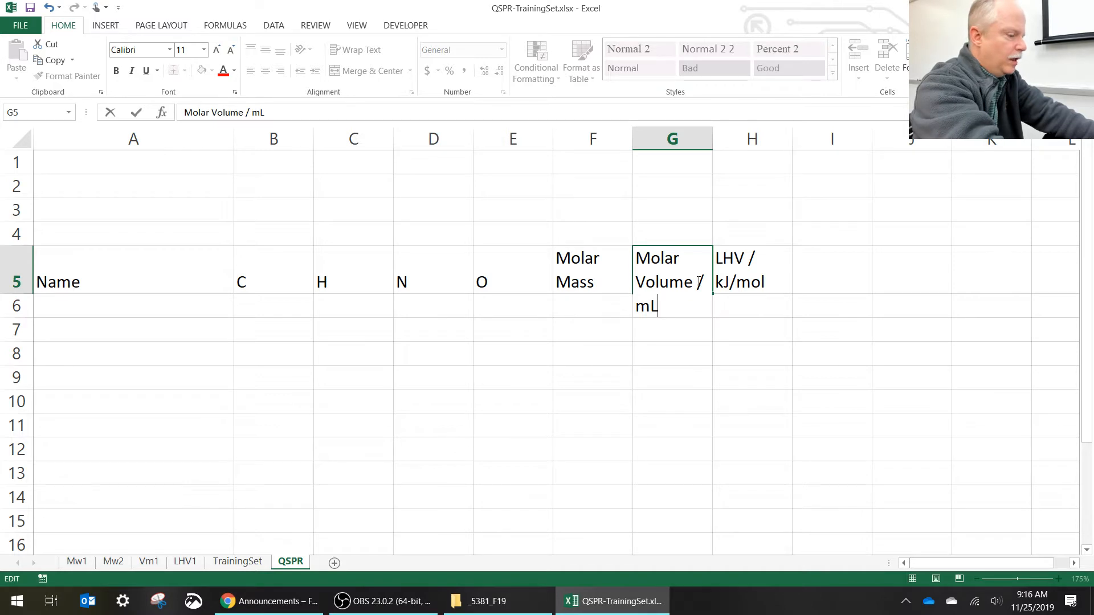
{"action": "type", "text": "/m"}
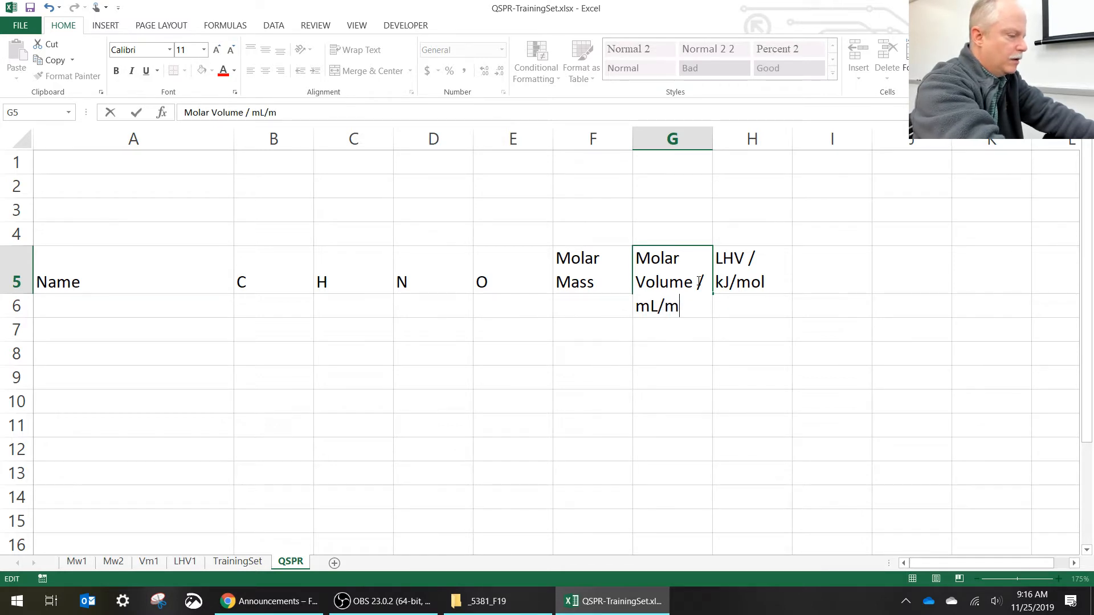
{"action": "type", "text": "ol"}
{"action": "key", "text": "Return"}
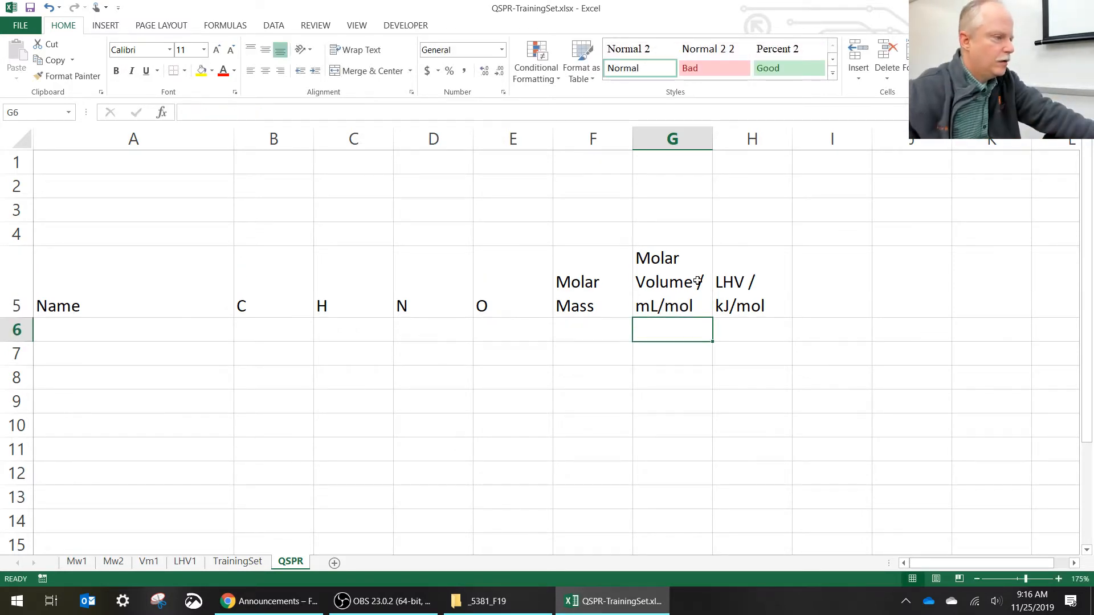
- Add the unit to the Molar Mass heading in F5 so it reads Molar Mass / g/mol
{"action": "double_click", "coordinate": [610, 306]}
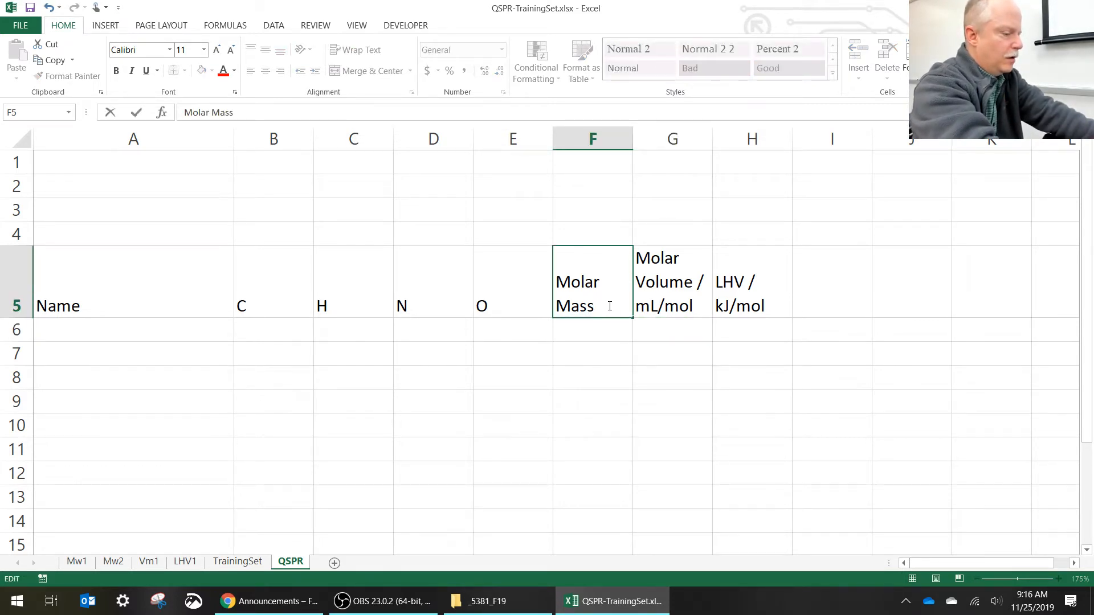
{"action": "type", "text": "/ g/mol"}
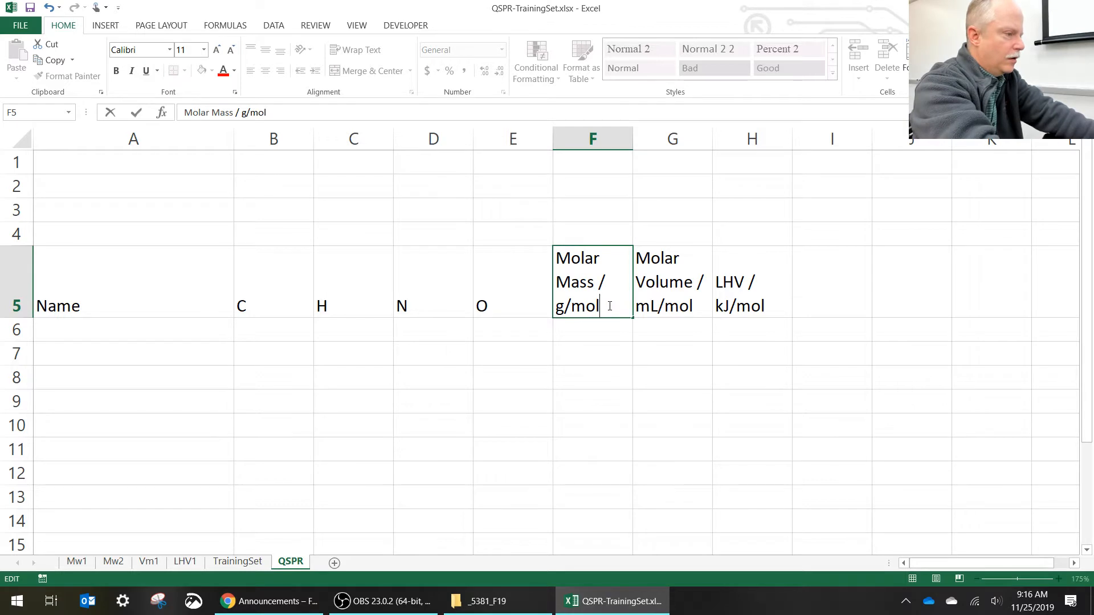
{"action": "key", "text": "Return"}
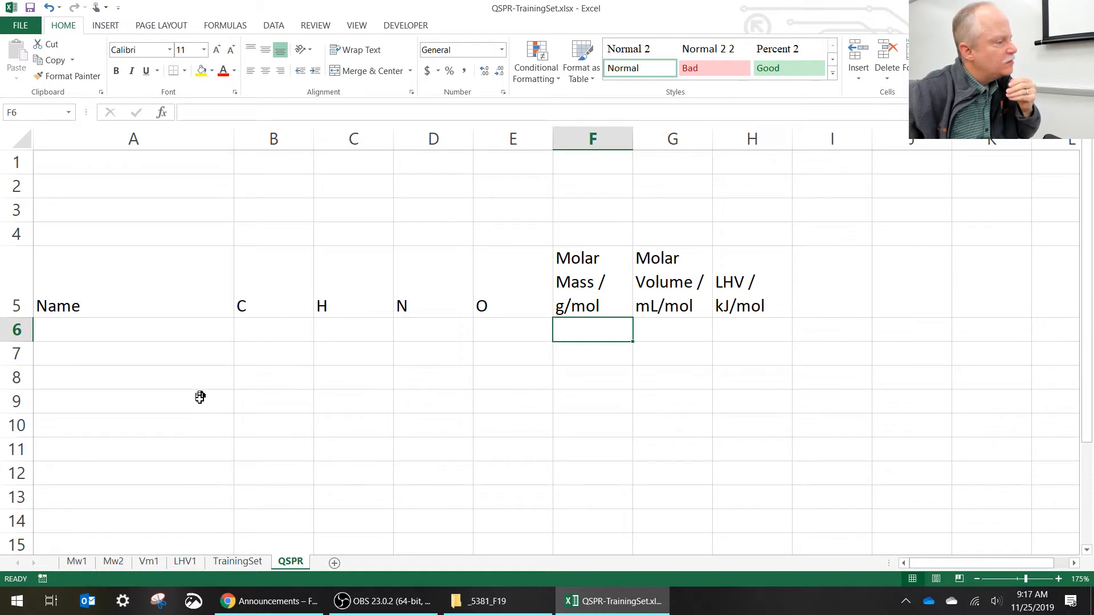
- Enter the title QSPR Relationship Matrix in cell A8
{"action": "left_click", "coordinate": [184, 378]}
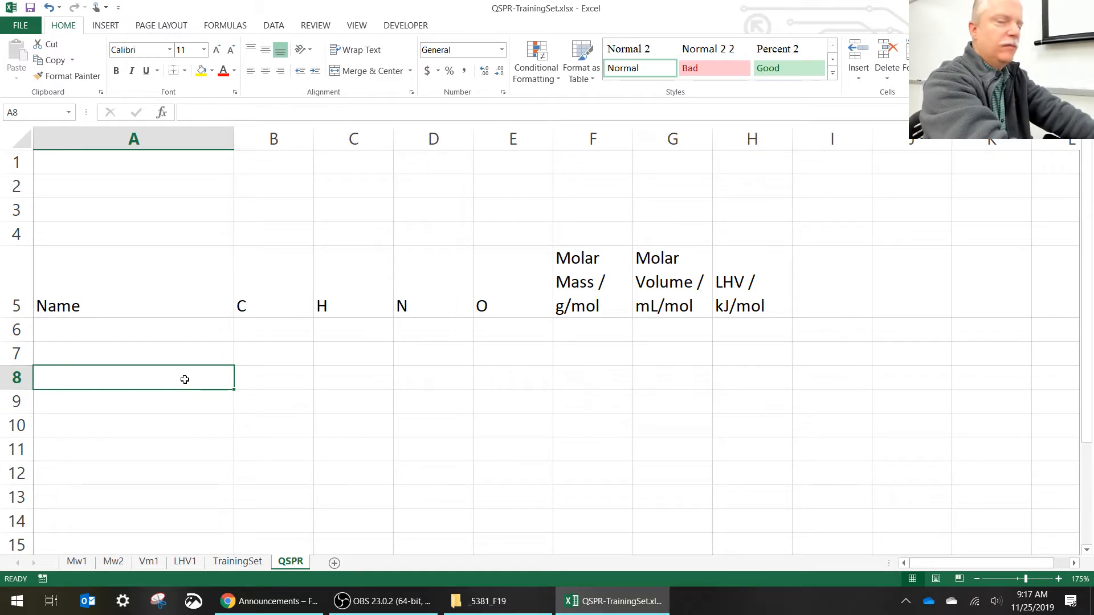
{"action": "type", "text": "QSPR"}
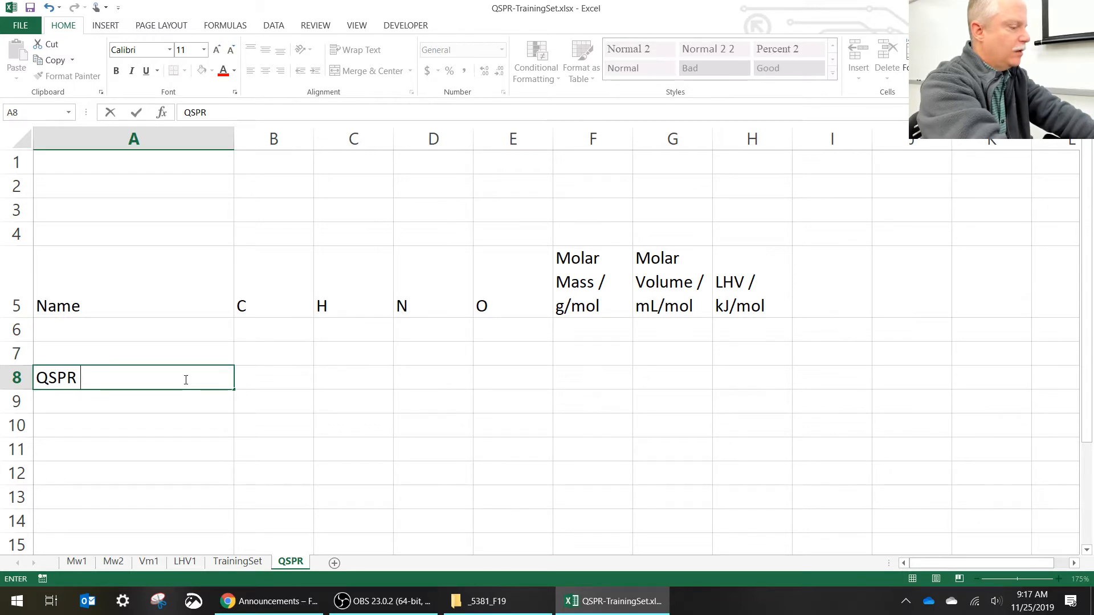
{"action": "type", "text": " Rlati"}
{"action": "key", "text": "BackSpace"}
{"action": "key", "text": "BackSpace"}
{"action": "key", "text": "BackSpace"}
{"action": "key", "text": "BackSpace"}
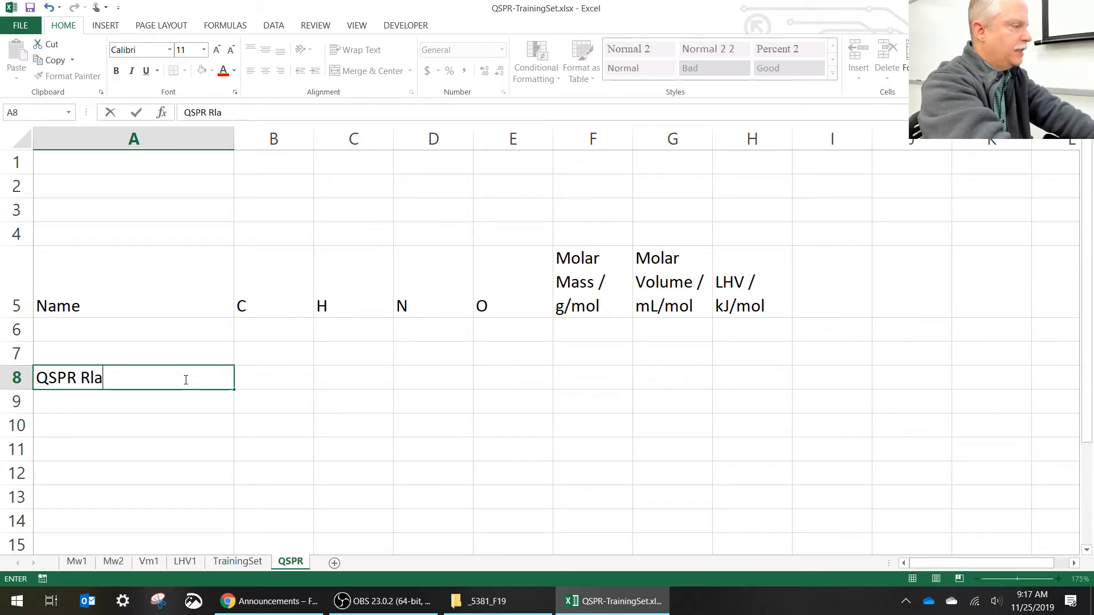
{"action": "type", "text": "elationship Matrix"}
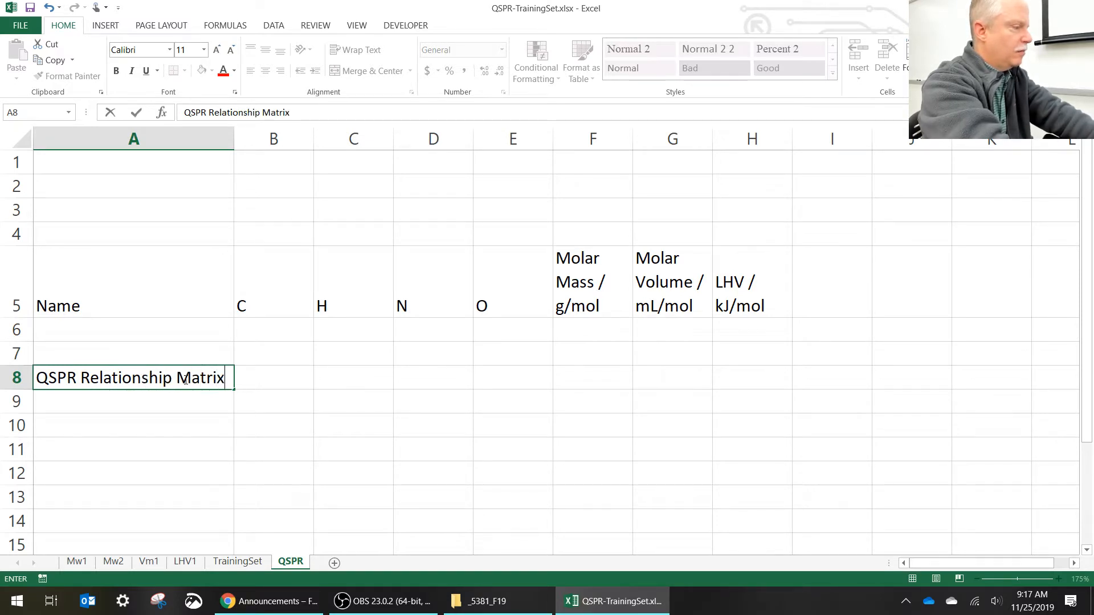
{"action": "key", "text": "Return"}
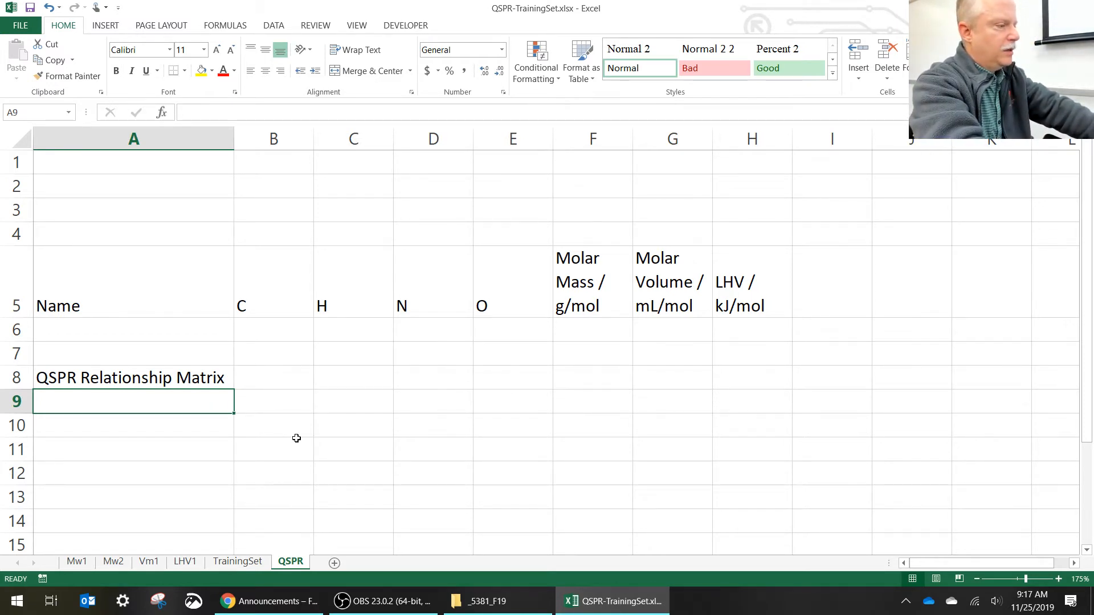
- Enter the row labels C, H, N and O in cells A9 to A12 under the matrix title
{"action": "type", "text": "C"}
{"action": "key", "text": "Return"}
{"action": "type", "text": "H"}
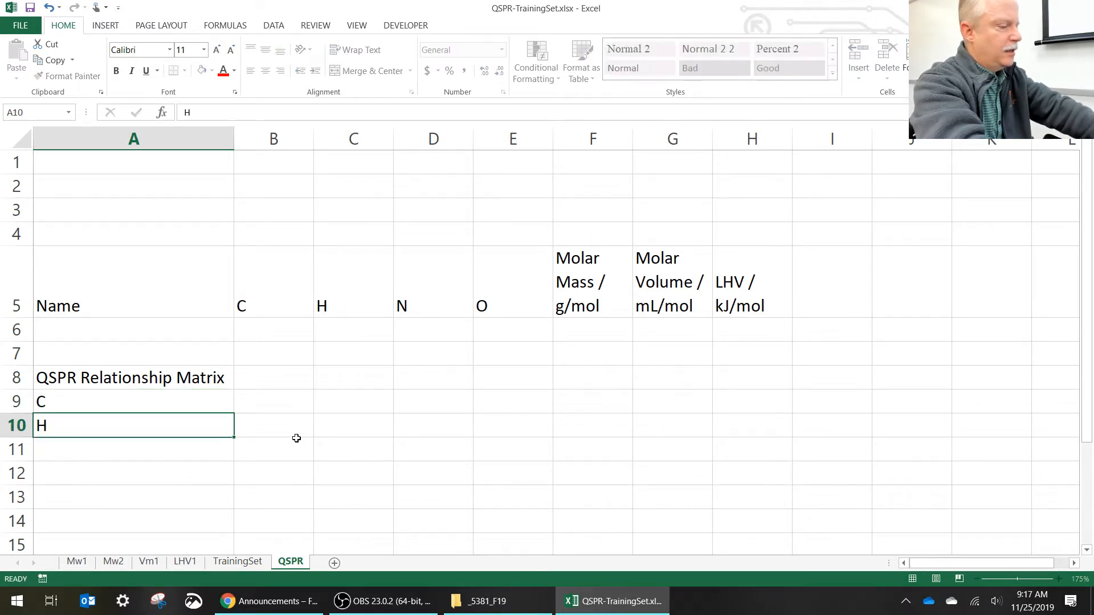
{"action": "key", "text": "Return"}
{"action": "type", "text": "N"}
{"action": "key", "text": "Return"}
{"action": "type", "text": "O"}
{"action": "key", "text": "Return"}
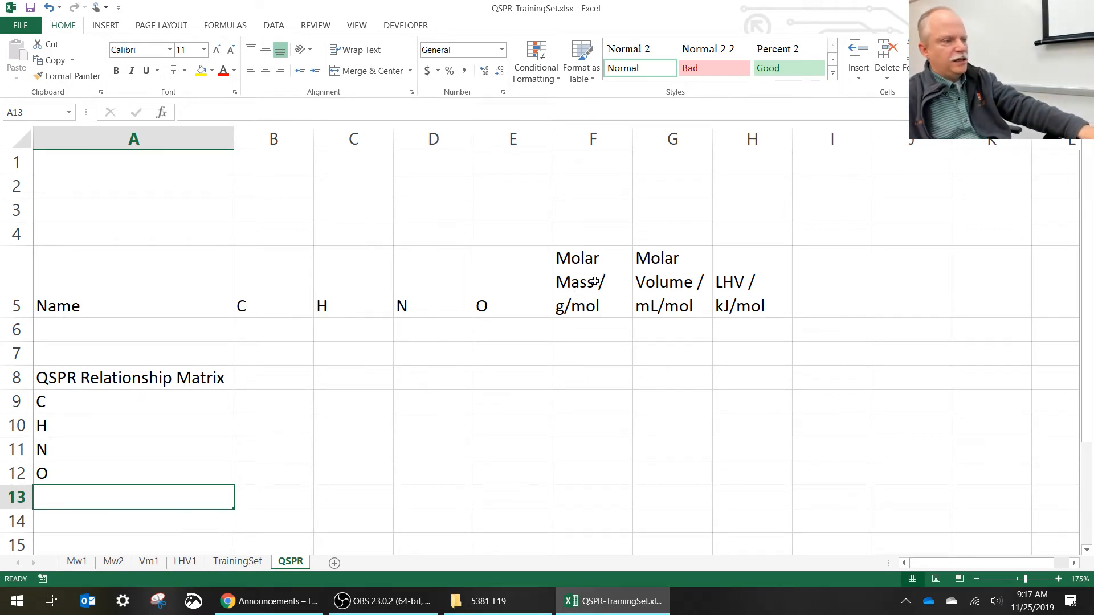
- Copy the molar mass, molar volume and LHV headings from F5:H5 to B8:D8 as the matrix column headings
{"action": "left_click_drag", "start_coordinate": [594, 281], "coordinate": [765, 288]}
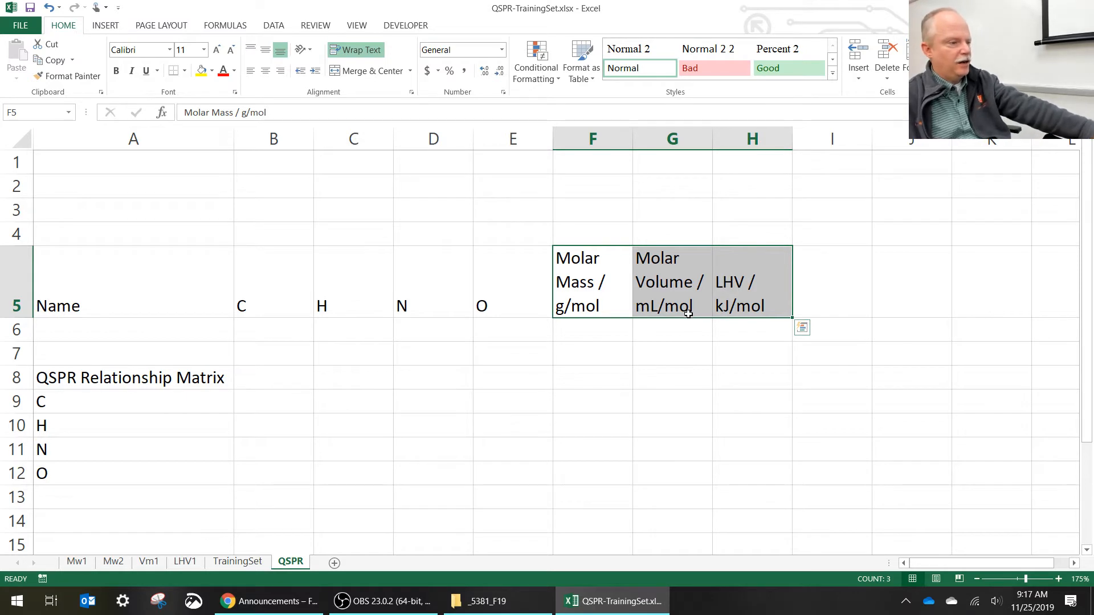
{"action": "left_click_drag", "start_coordinate": [690, 321], "coordinate": [362, 385]}
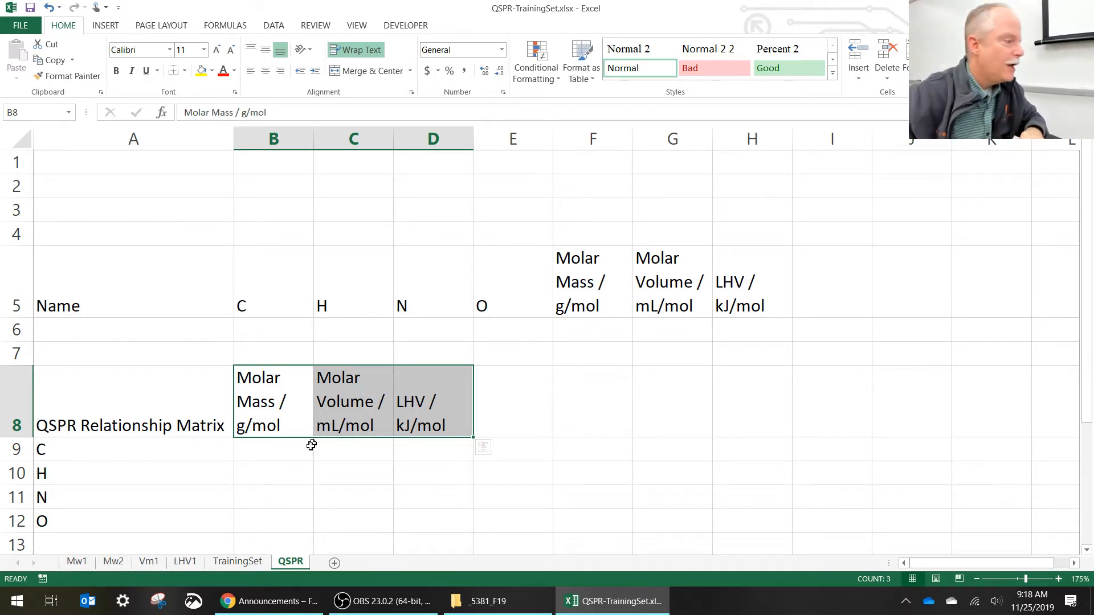
{"action": "left_click_drag", "start_coordinate": [273, 450], "coordinate": [417, 517]}
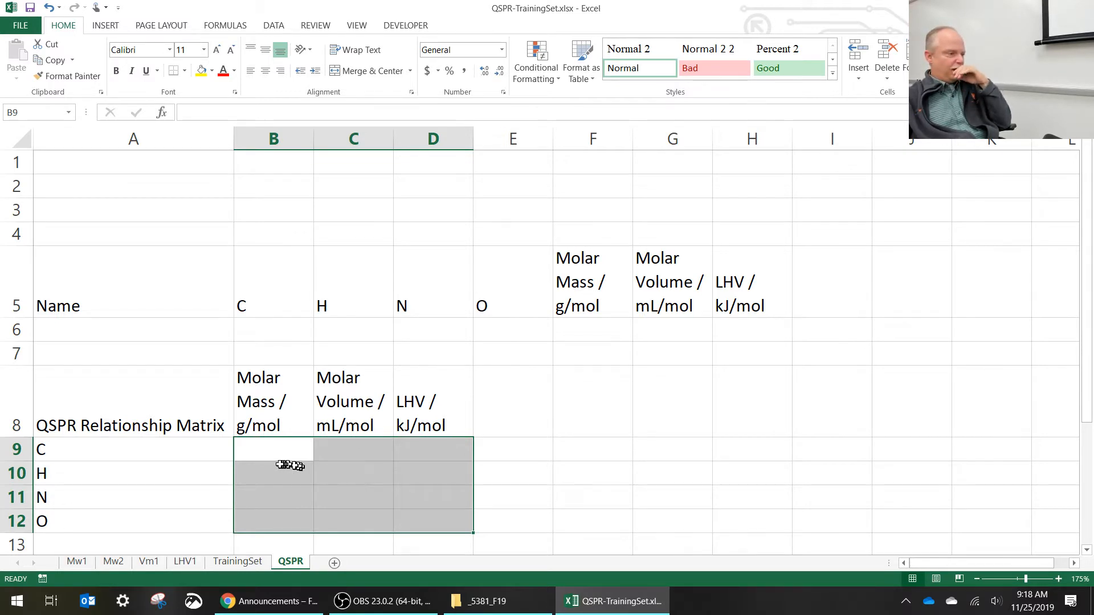
- Shift the C, H, N and O row labels down one row and enter Intercept in cell A9
{"action": "left_click", "coordinate": [212, 448]}
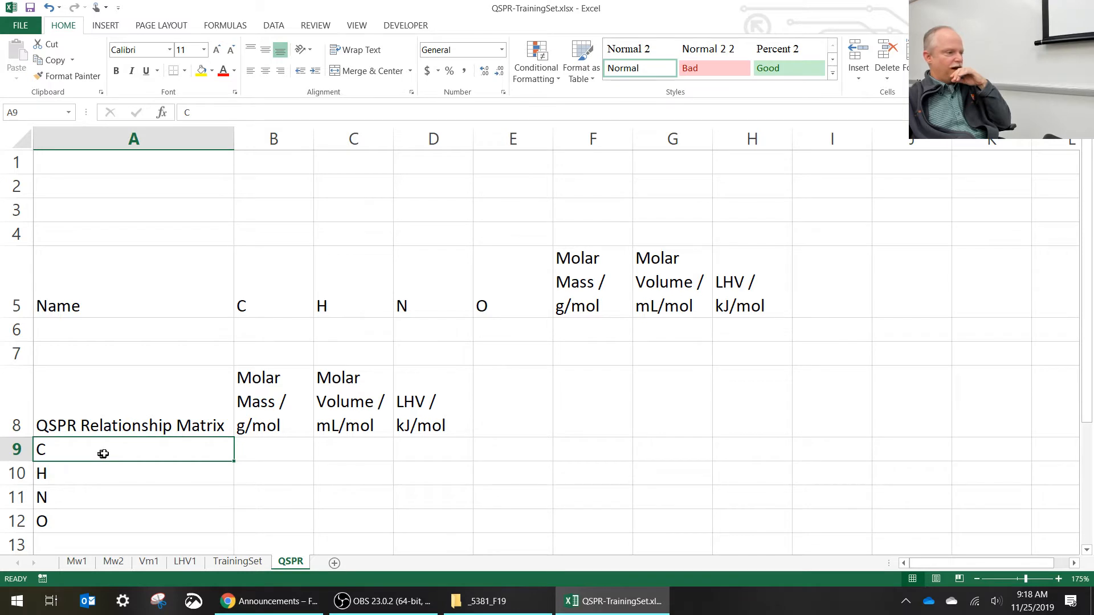
{"action": "left_click_drag", "start_coordinate": [103, 454], "coordinate": [108, 510]}
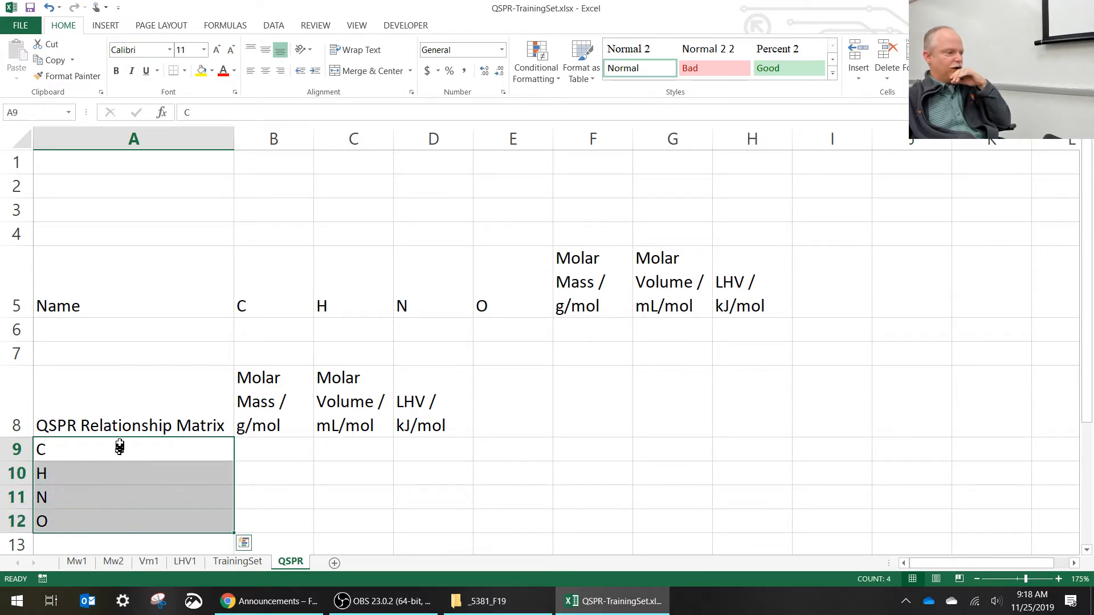
{"action": "mouse_move", "coordinate": [117, 439]}
{"action": "left_mouse_down"}
{"action": "mouse_move", "coordinate": [119, 466]}
{"action": "mouse_move", "coordinate": [115, 453]}
{"action": "left_mouse_up"}
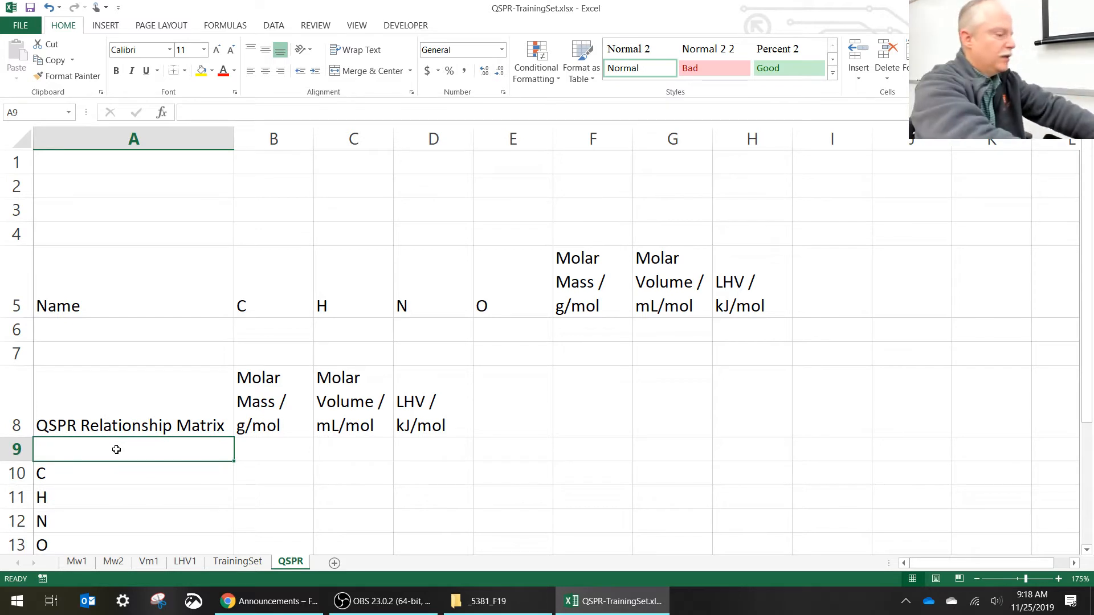
{"action": "type", "text": "Inte"}
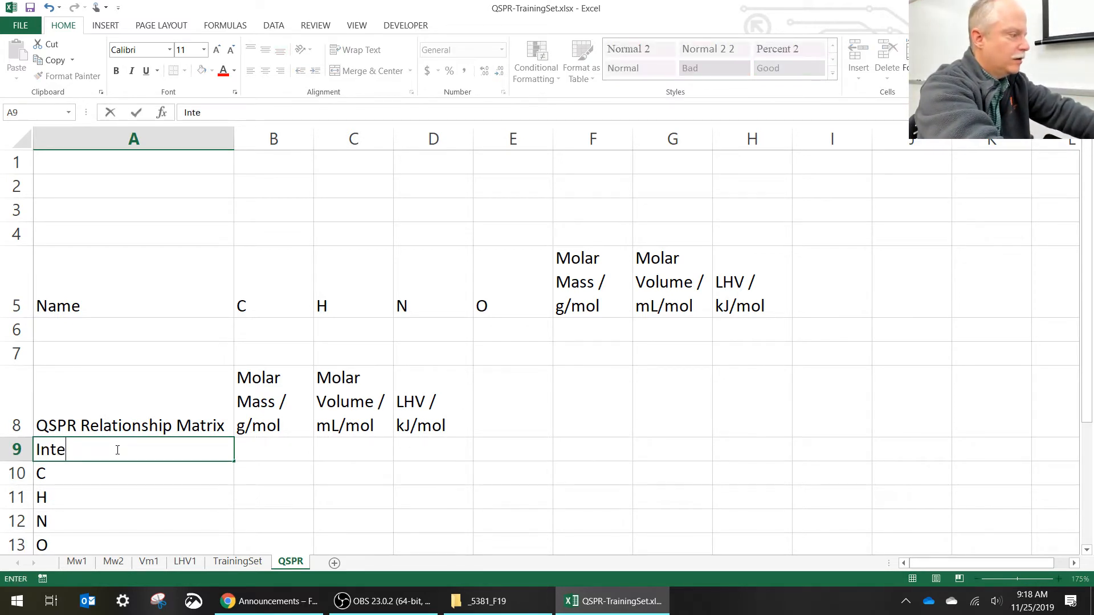
{"action": "type", "text": "rcept"}
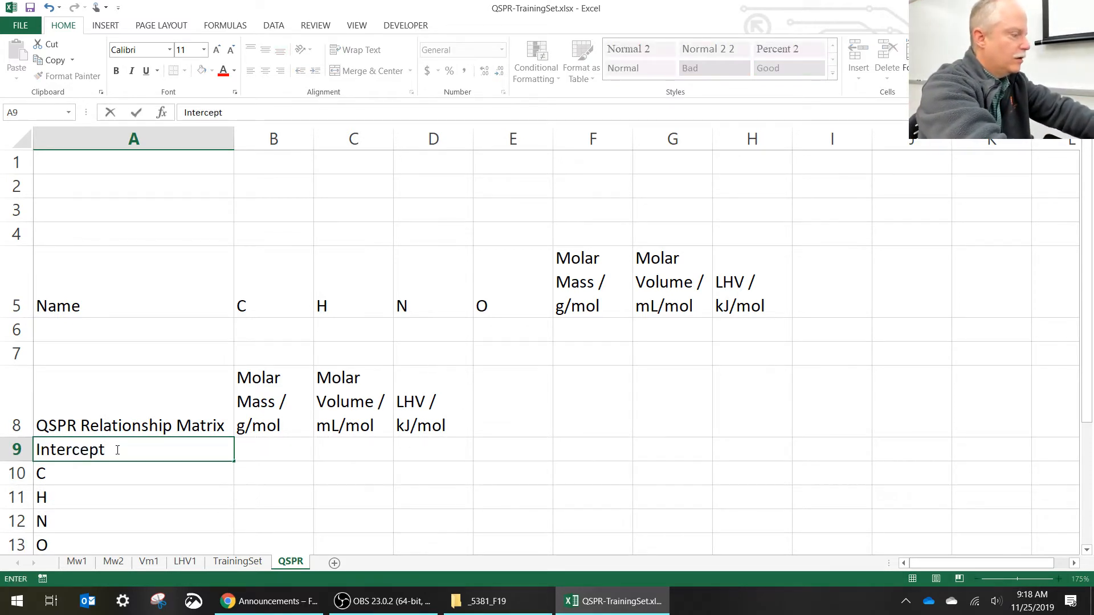
{"action": "key", "text": "Return"}
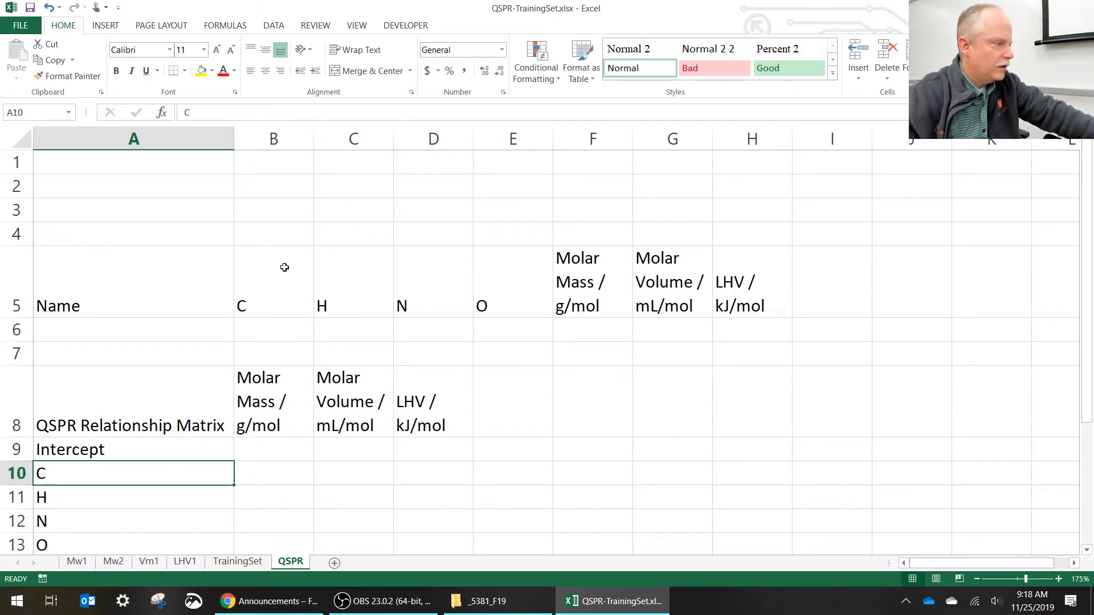
- Shift the headings from B5:H5 one column over to C5:I5 and enter Intercept in B5 with the value 1 beneath it
{"action": "left_click_drag", "start_coordinate": [283, 268], "coordinate": [819, 264]}
{"action": "left_click", "coordinate": [283, 298]}
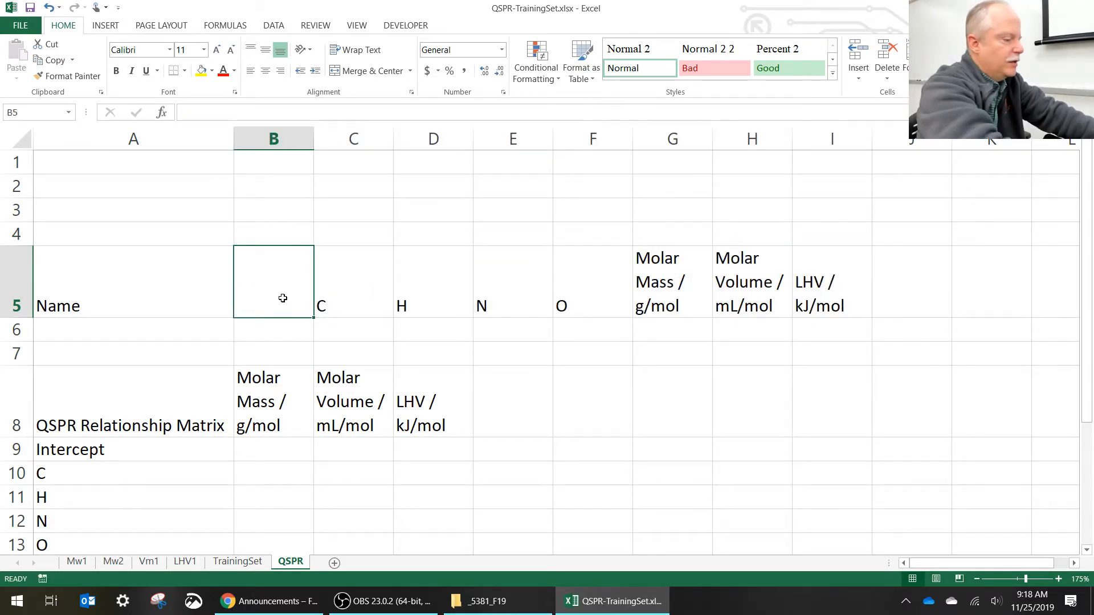
{"action": "type", "text": "Intercept"}
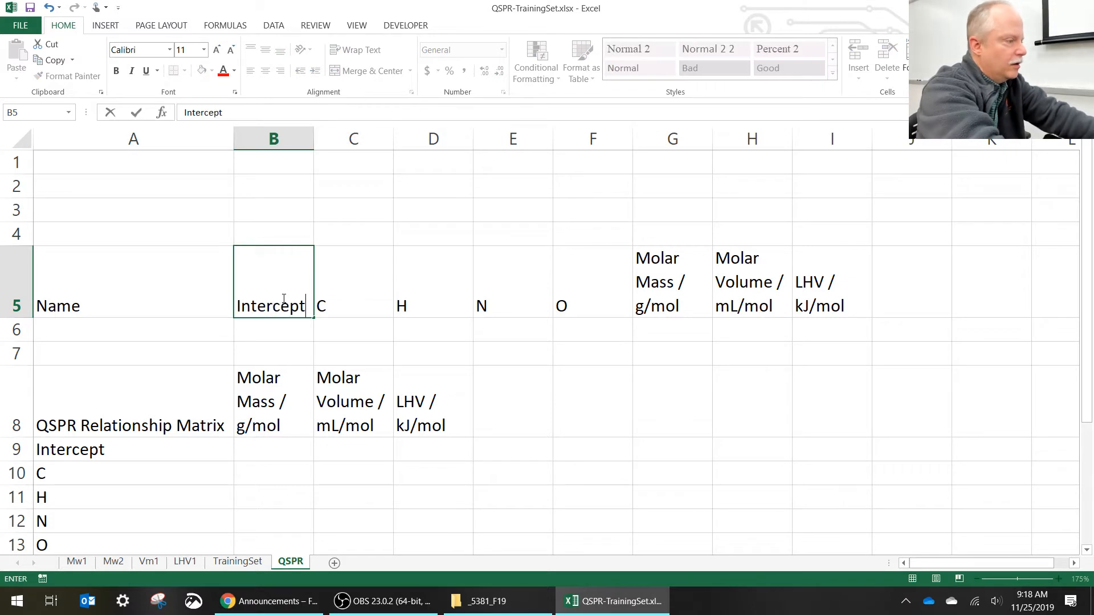
{"action": "key", "text": "Return"}
{"action": "type", "text": "1"}
{"action": "key", "text": "Return"}
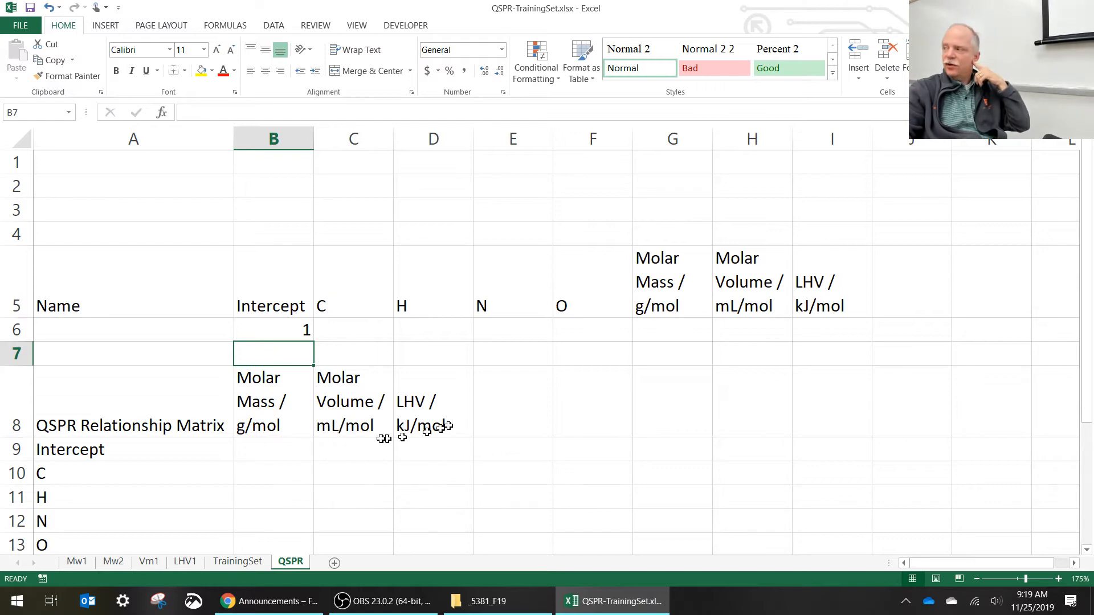
- Copy the Mw coefficients in H3:H7 of the TrainingSet sheet into B9:B13 of the QSPR sheet's relationship matrix
{"action": "left_click", "coordinate": [238, 563]}
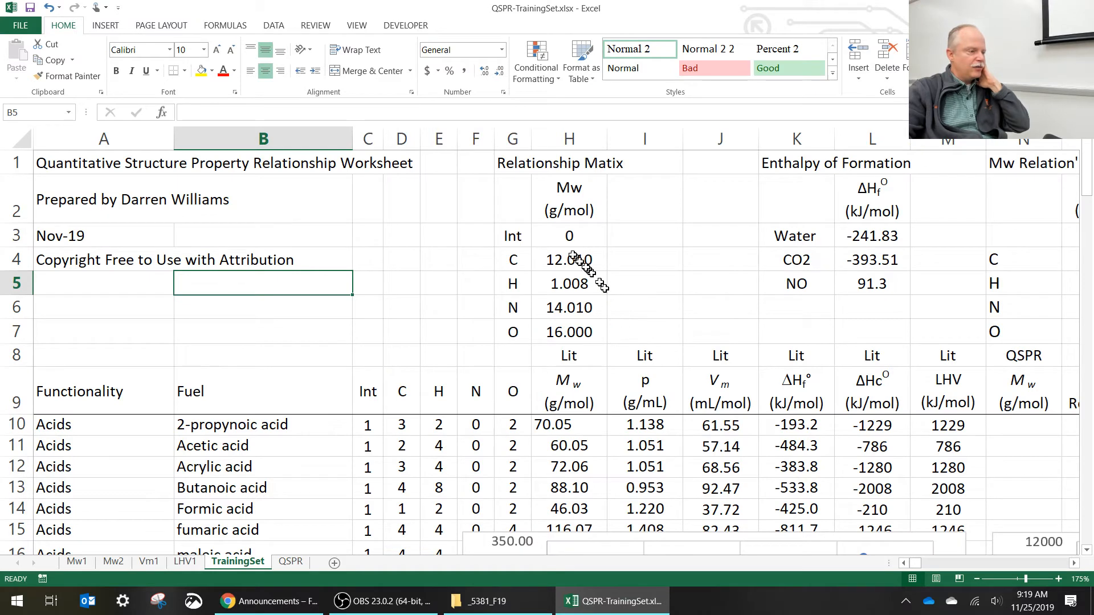
{"action": "left_click_drag", "start_coordinate": [569, 236], "coordinate": [572, 330]}
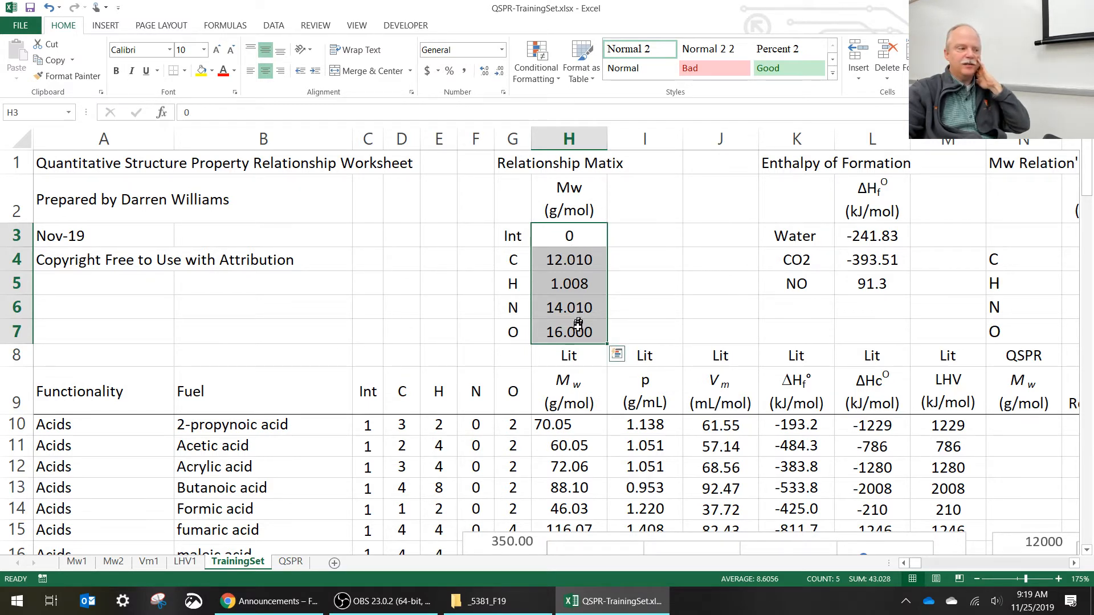
{"action": "key", "text": "ctrl+c"}
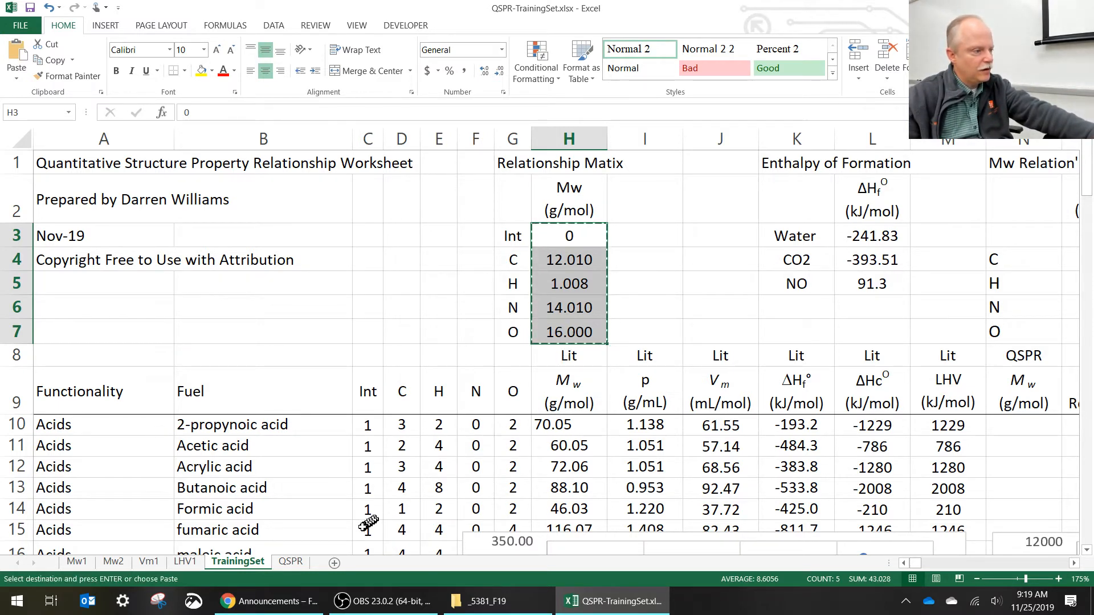
{"action": "left_click", "coordinate": [294, 563]}
{"action": "left_click", "coordinate": [282, 449]}
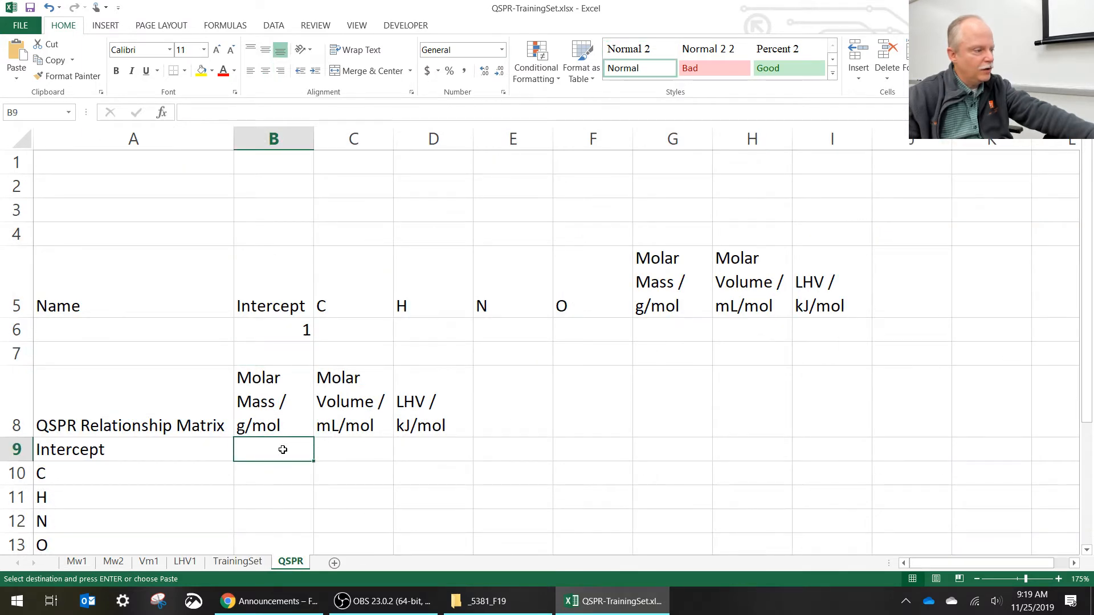
{"action": "key", "text": "ctrl+v"}
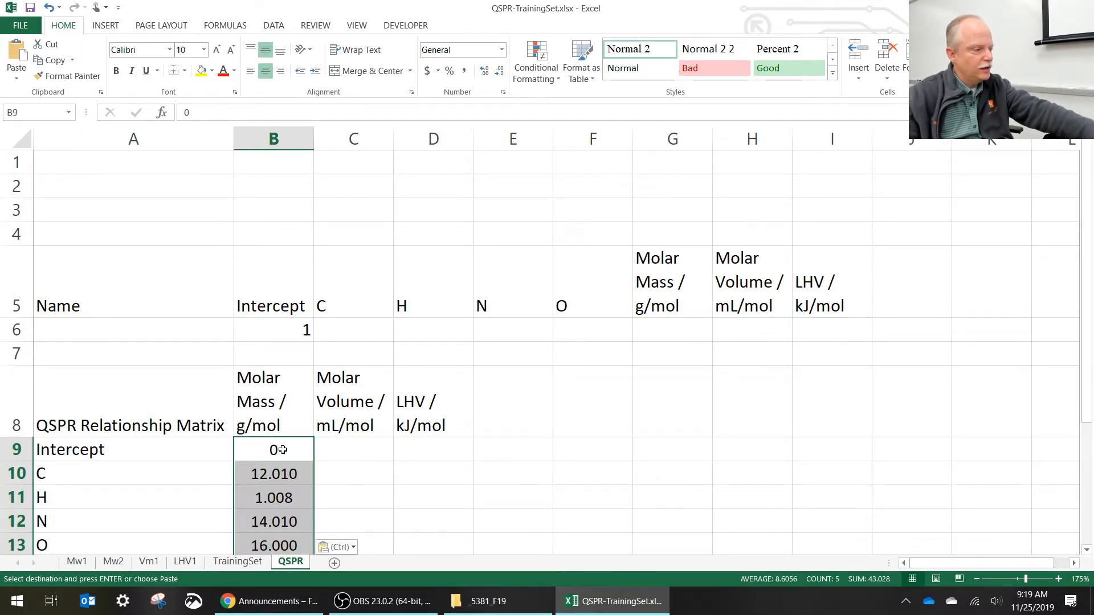
- Copy the Vm coefficients in Q3:Q7 of the TrainingSet sheet into the Molar Volume column of the QSPR matrix, starting at C9
{"action": "left_click", "coordinate": [365, 451]}
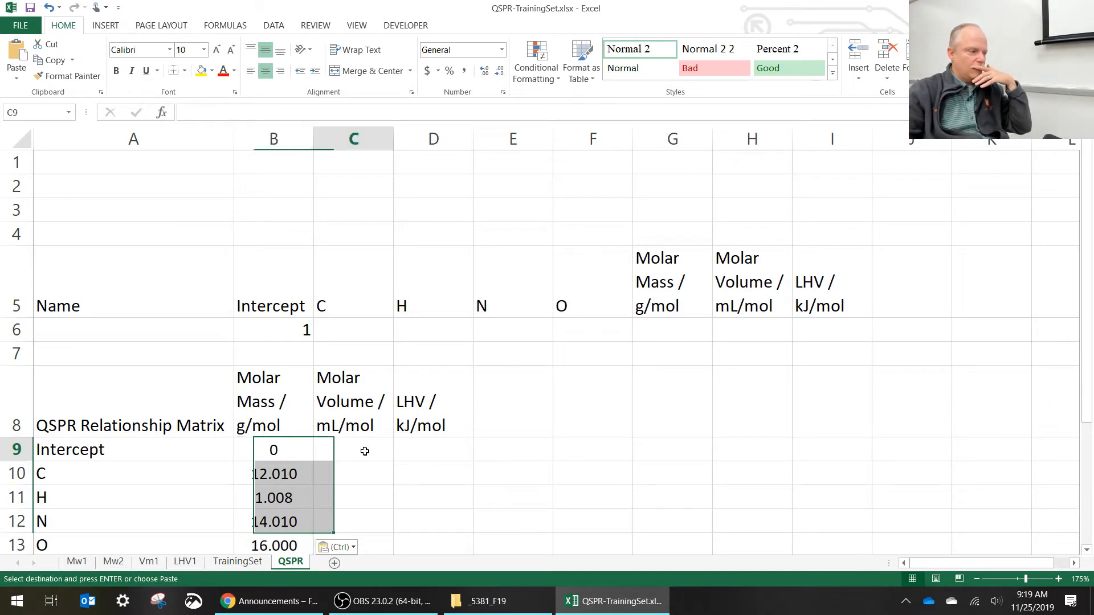
{"action": "left_click", "coordinate": [236, 563]}
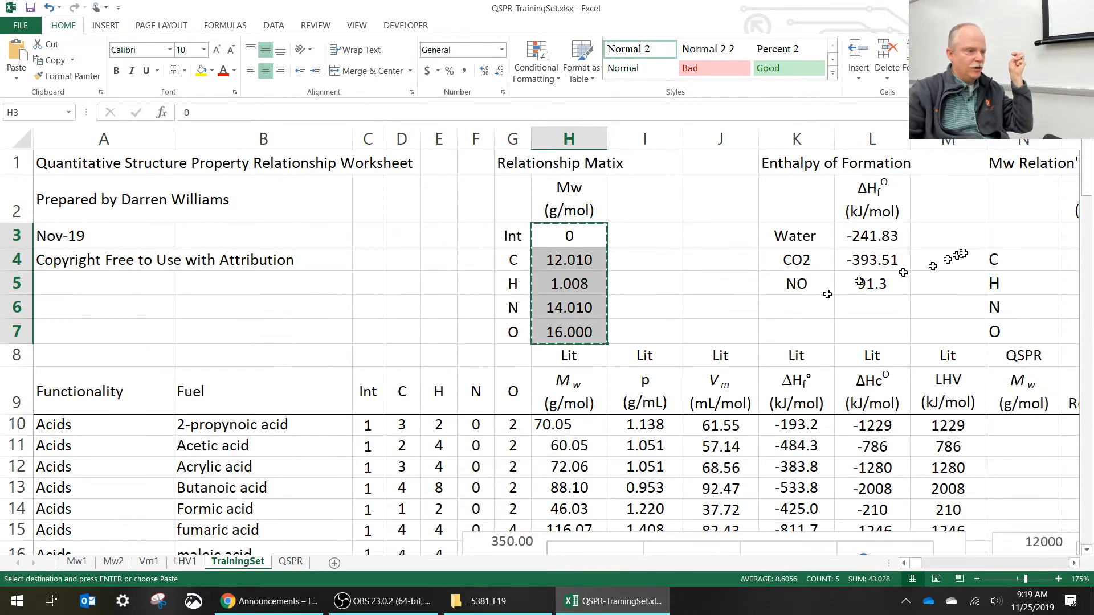
{"action": "left_click", "coordinate": [1073, 563]}
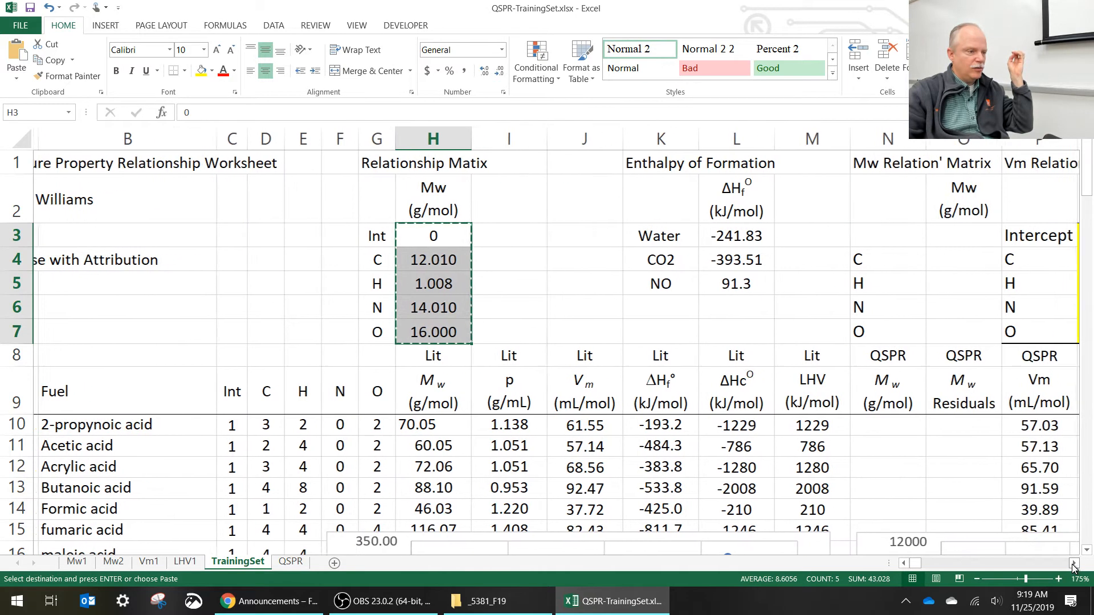
{"action": "left_click", "coordinate": [1074, 564]}
{"action": "left_click", "coordinate": [885, 238]}
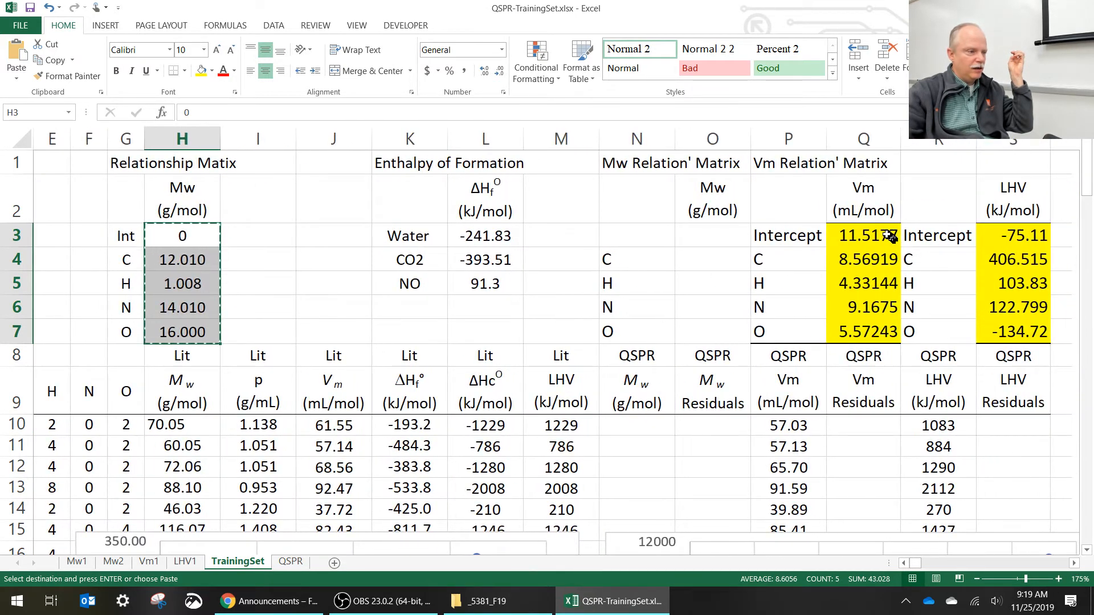
{"action": "left_click_drag", "start_coordinate": [886, 238], "coordinate": [887, 333]}
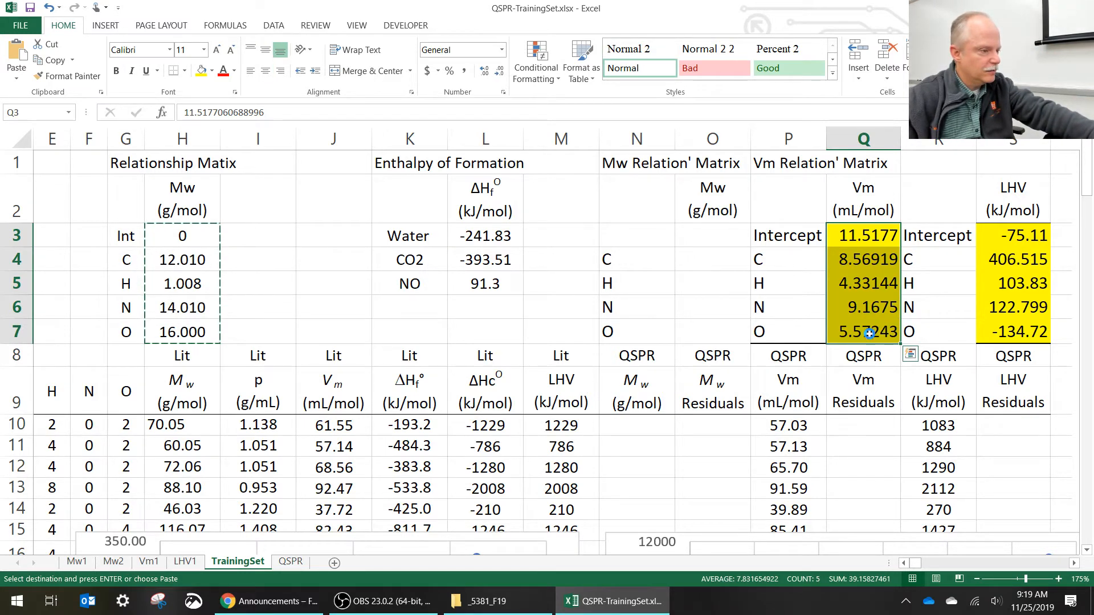
{"action": "key", "text": "ctrl+c"}
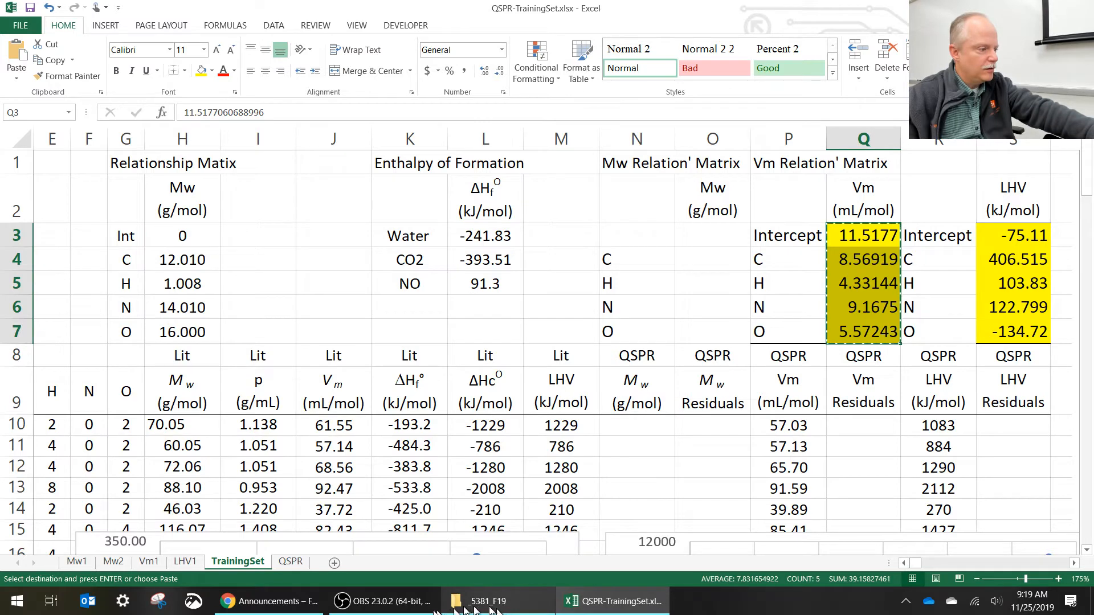
{"action": "left_click", "coordinate": [290, 562]}
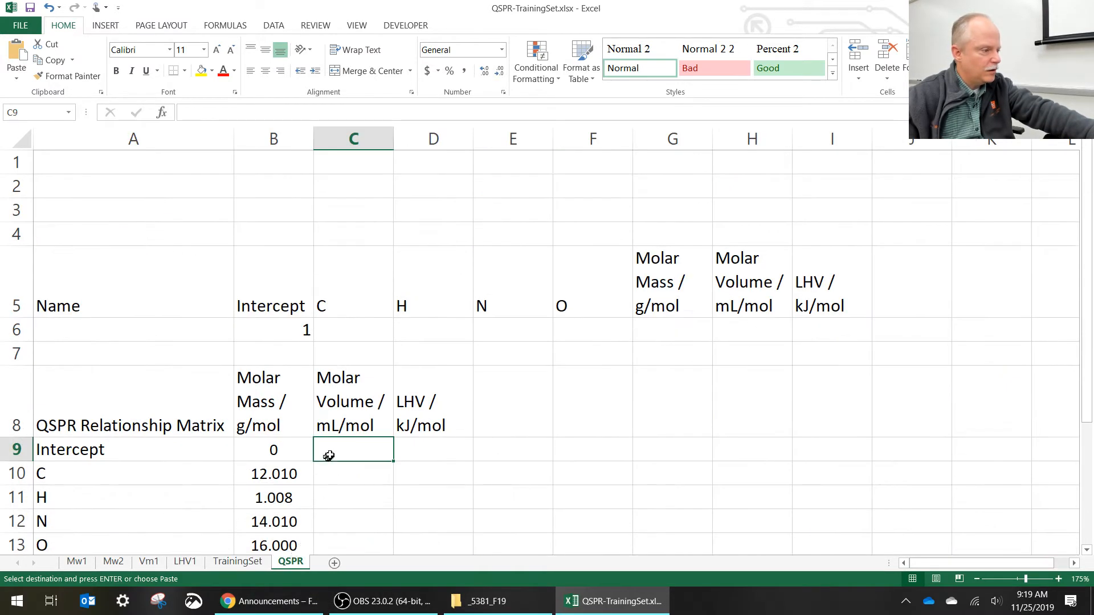
{"action": "key", "text": "ctrl+v"}
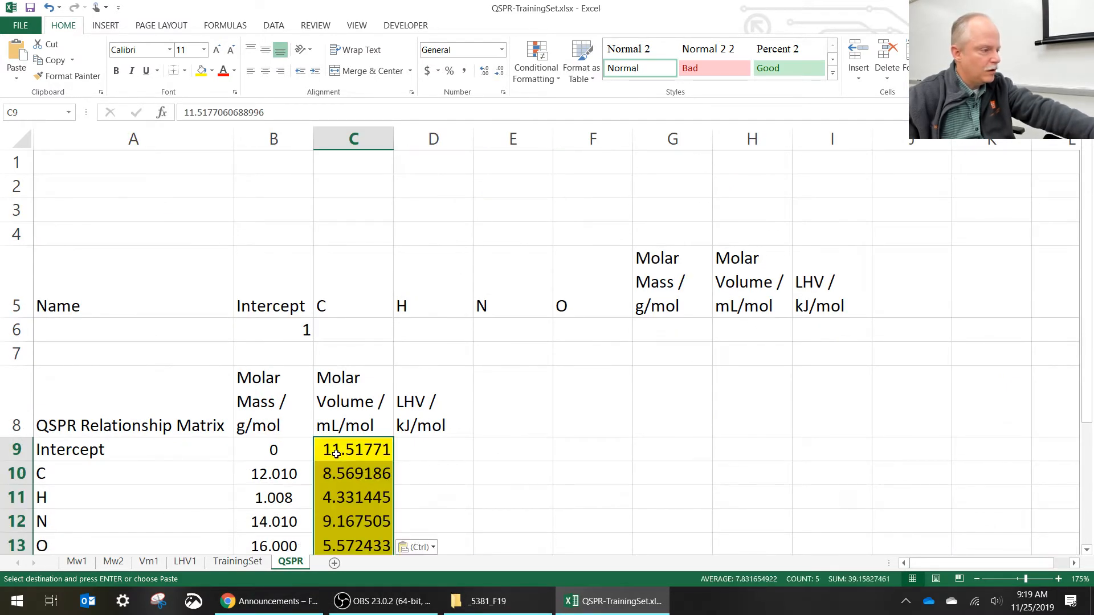
- Remove the yellow fill from the molar volume coefficients in C9:C13
{"action": "left_click", "coordinate": [435, 450]}
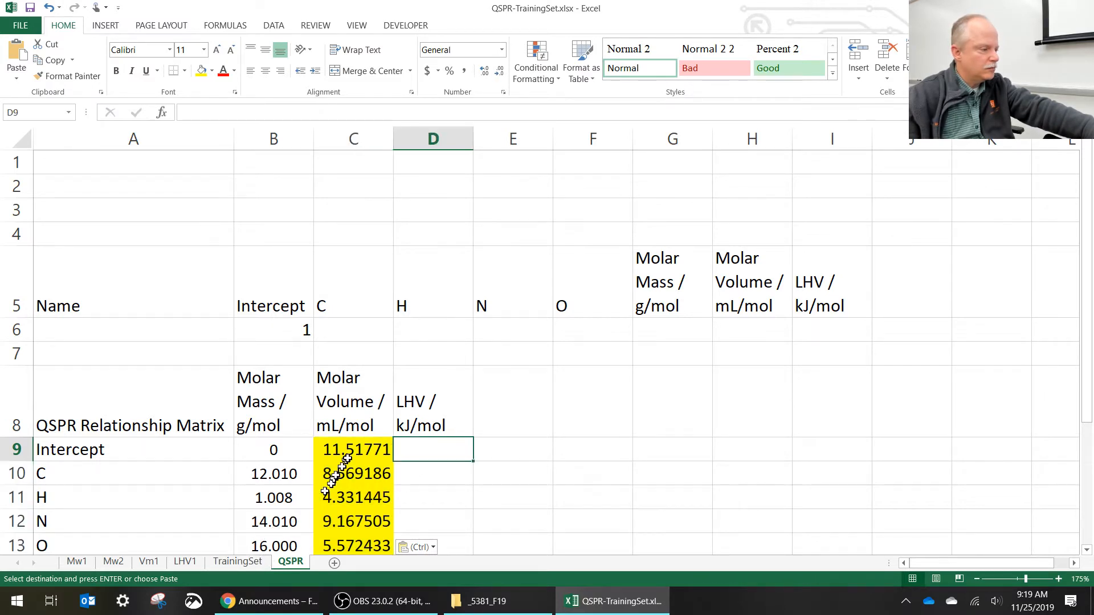
{"action": "left_click_drag", "start_coordinate": [354, 450], "coordinate": [357, 542]}
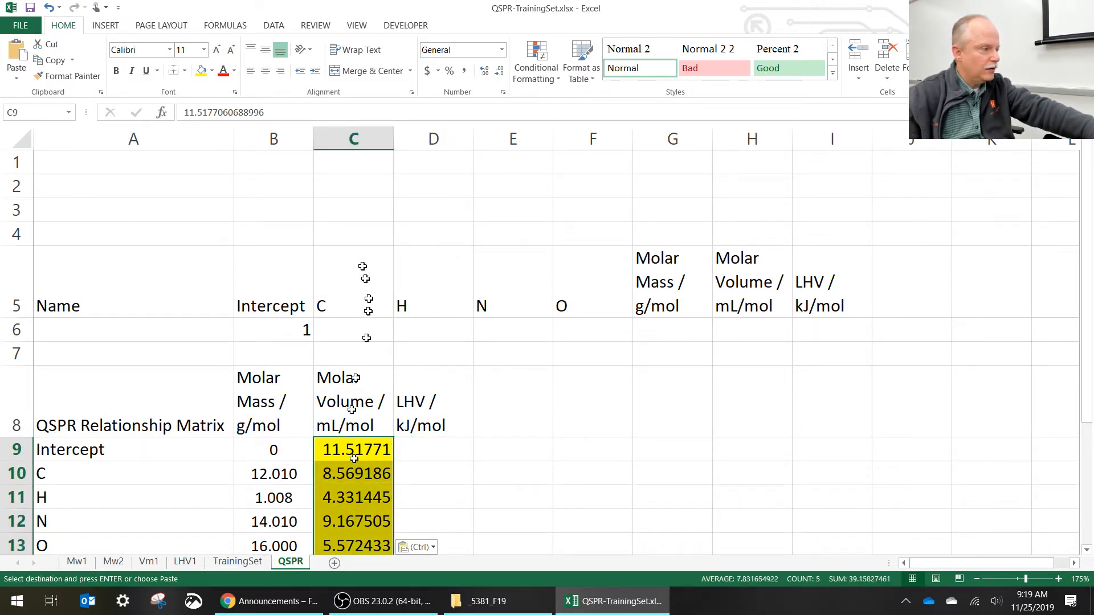
{"action": "left_click", "coordinate": [212, 70]}
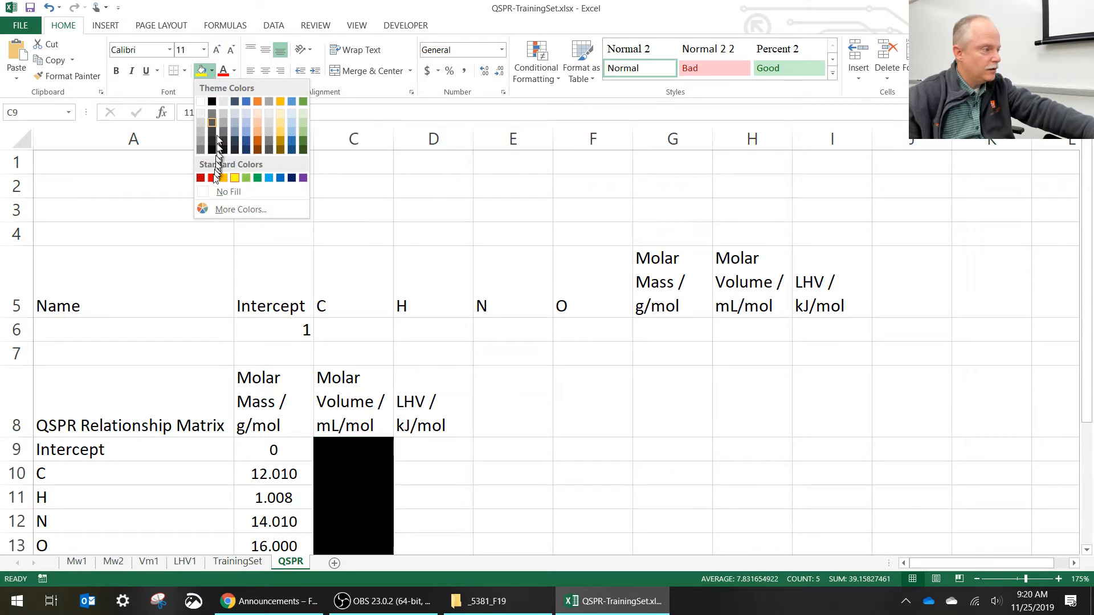
{"action": "left_click", "coordinate": [228, 189]}
- Copy the LHV coefficients in S3:S7 of the TrainingSet sheet into D9:D13 of the QSPR matrix as values only
{"action": "left_click", "coordinate": [421, 449]}
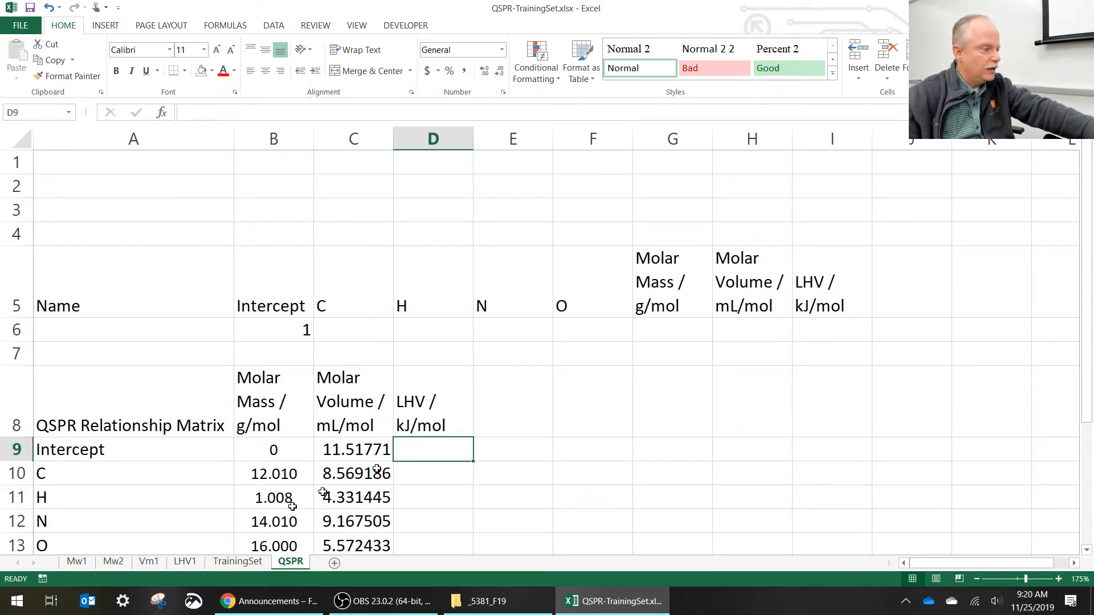
{"action": "left_click", "coordinate": [241, 565]}
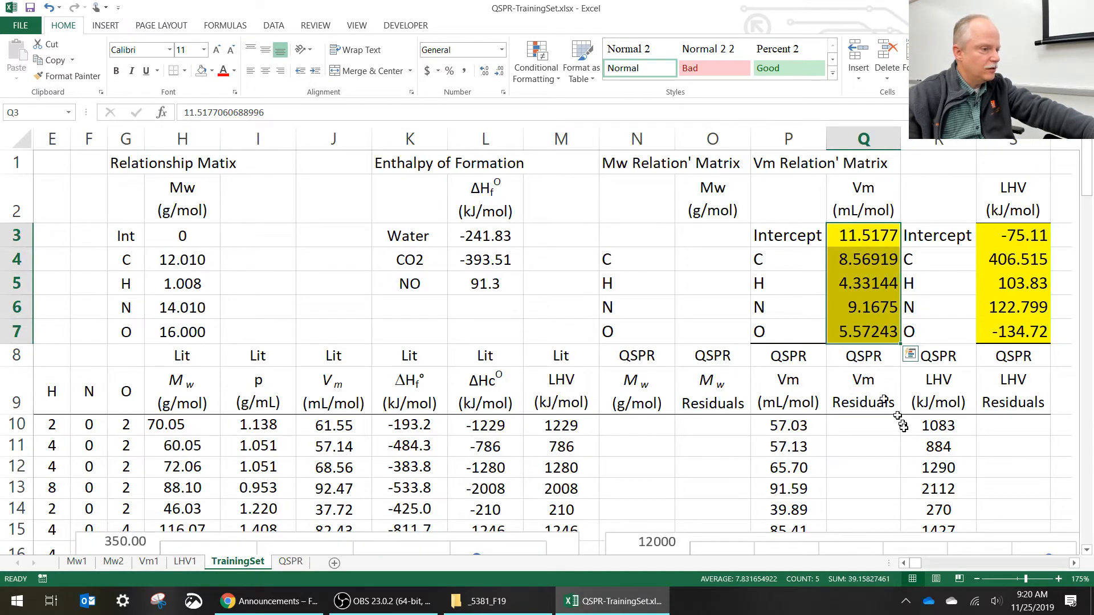
{"action": "left_click_drag", "start_coordinate": [1010, 241], "coordinate": [999, 335]}
{"action": "key", "text": "ctrl+c"}
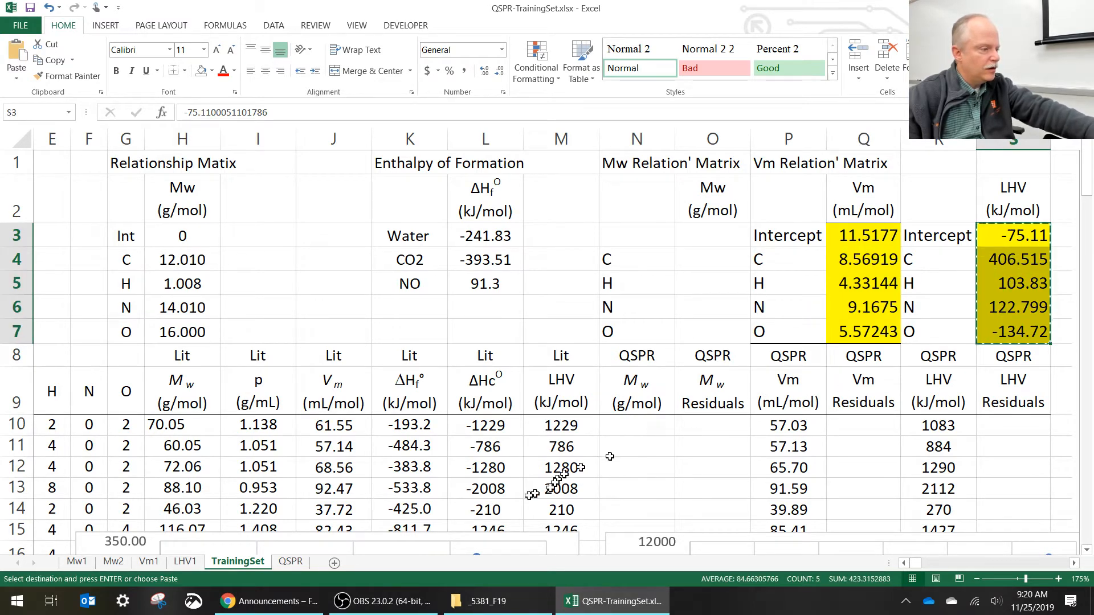
{"action": "left_click", "coordinate": [290, 563]}
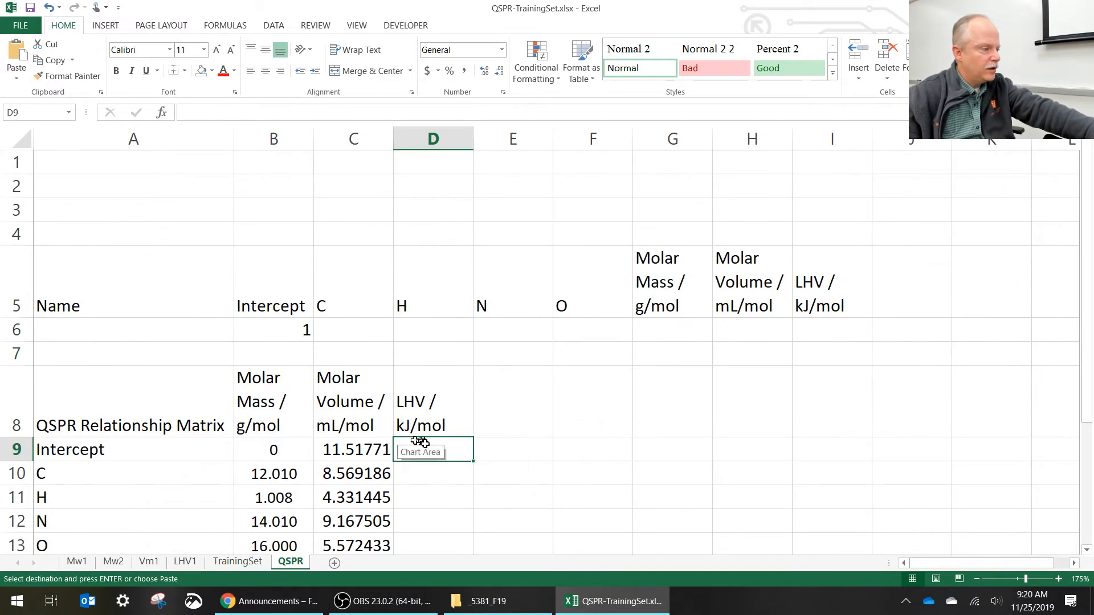
{"action": "left_click", "coordinate": [21, 79]}
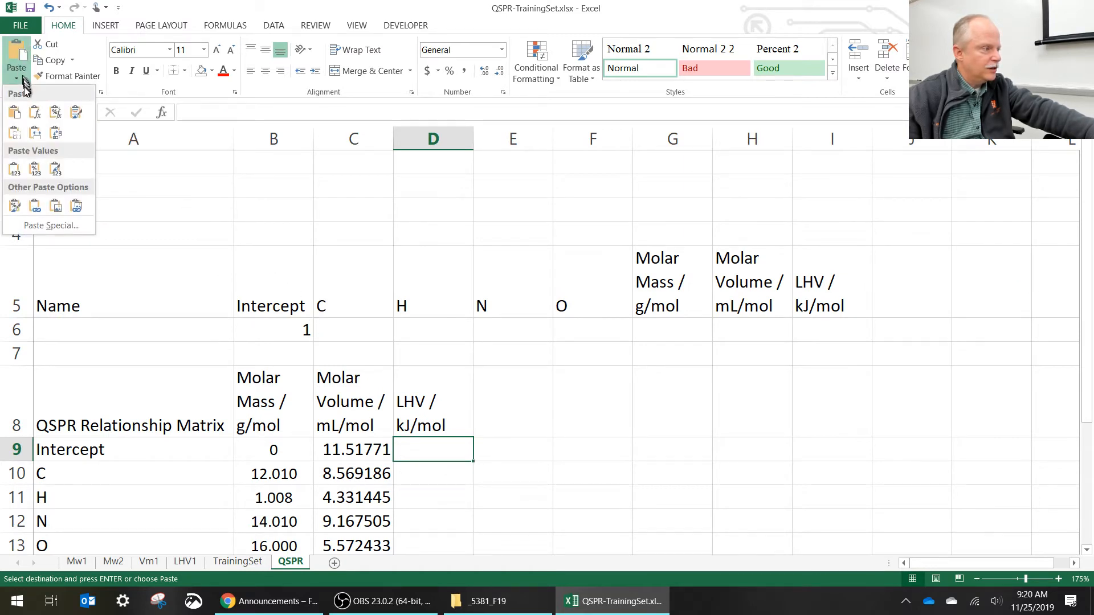
{"action": "left_click", "coordinate": [14, 168]}
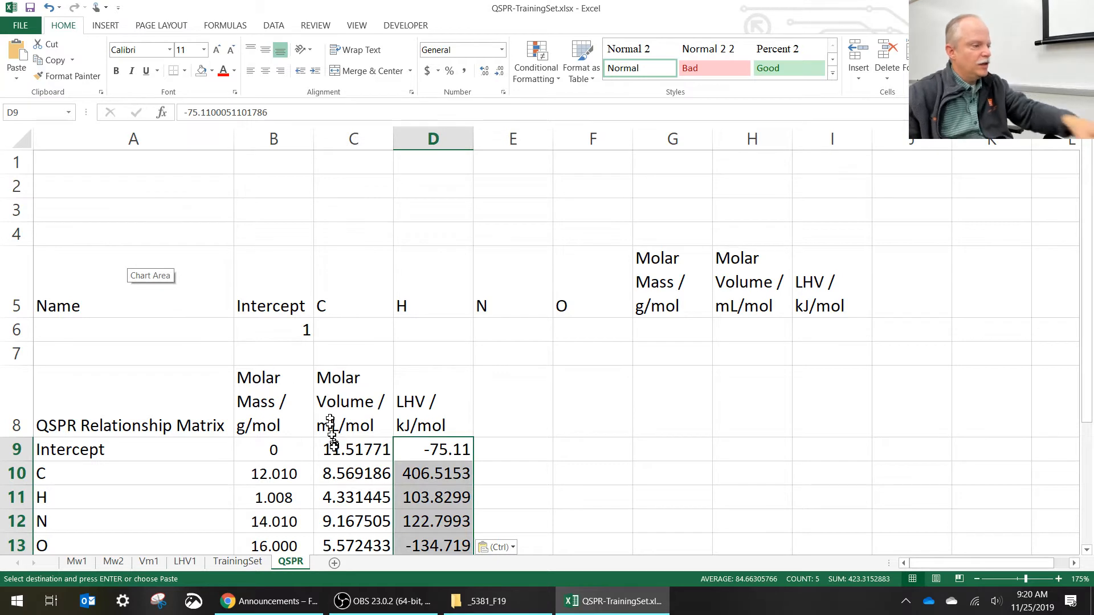
{"action": "left_click_drag", "start_coordinate": [305, 451], "coordinate": [436, 546]}
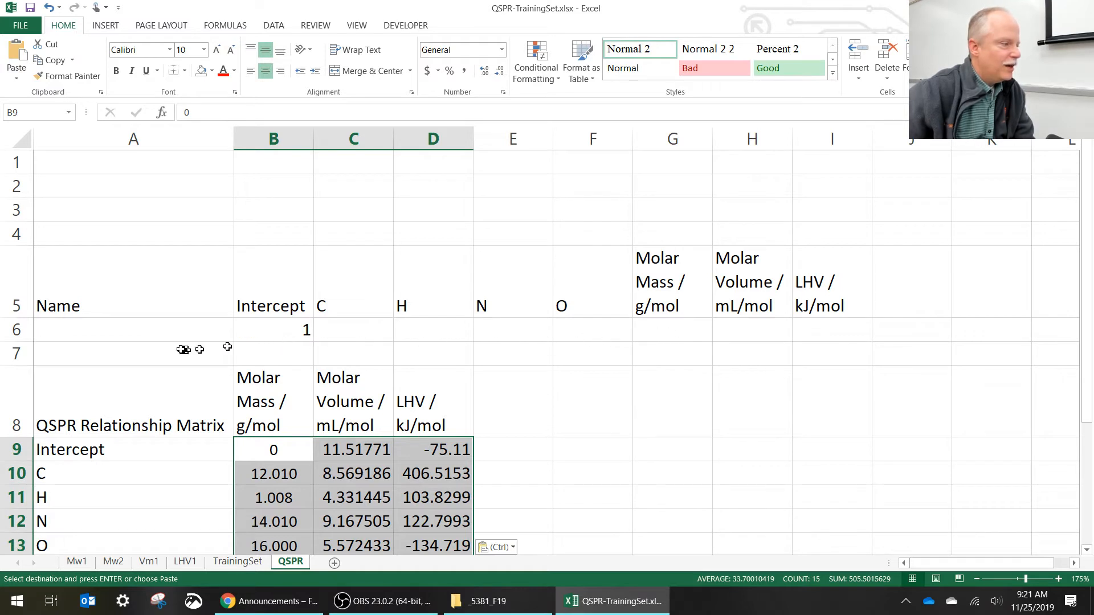
- Enter acetylene as the compound in A6 with 2 C, 2 H, 0 N and 0 O in C6:F6
{"action": "left_click", "coordinate": [178, 330]}
{"action": "type", "text": "a"}
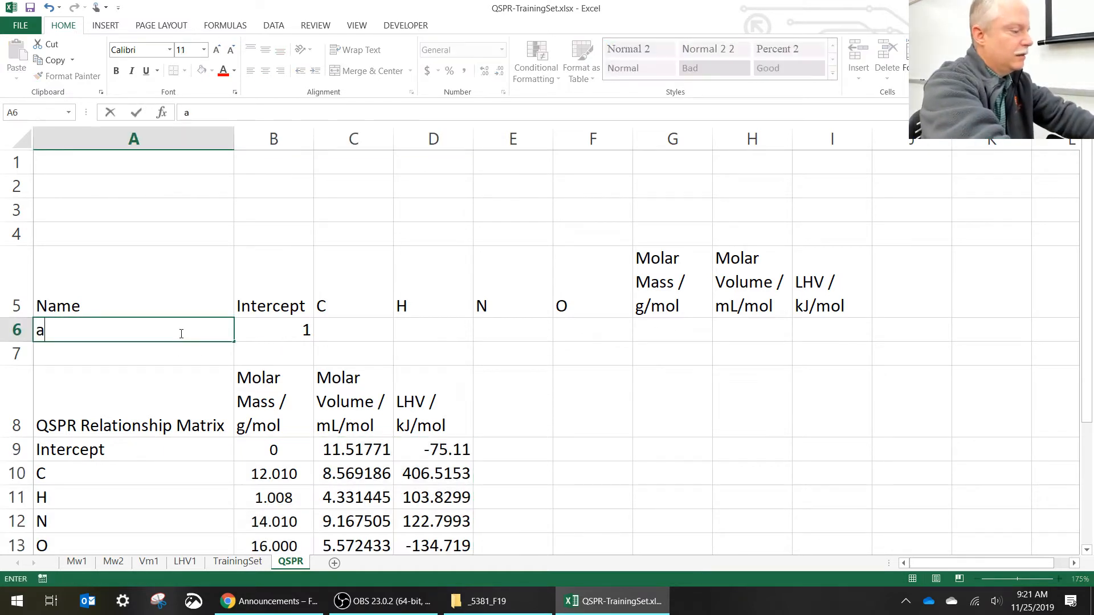
{"action": "type", "text": "cetylene"}
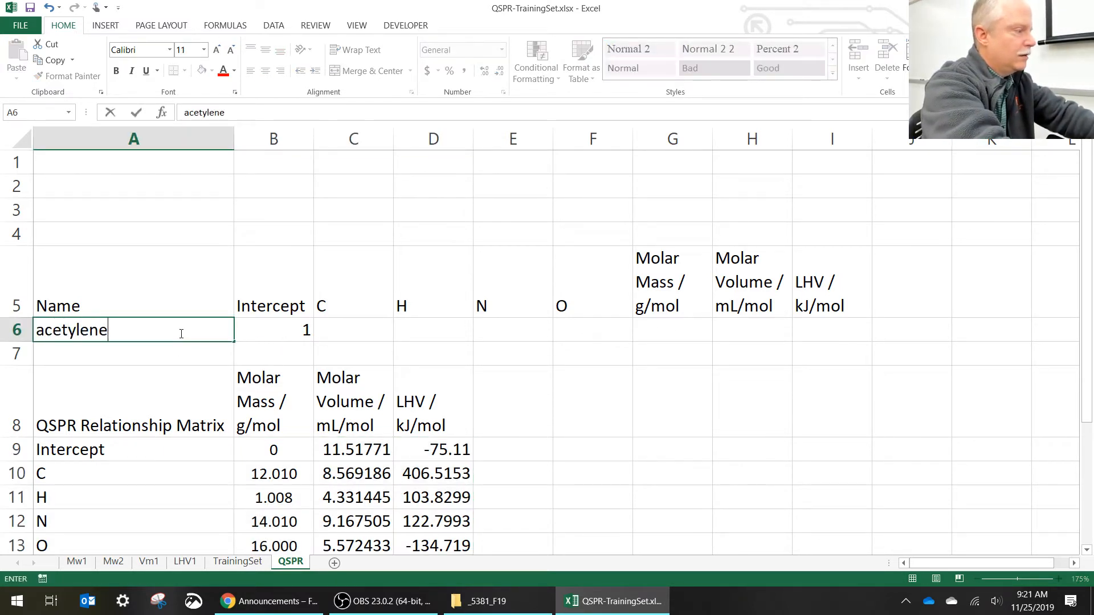
{"action": "key", "text": "Tab"}
{"action": "key", "text": "Tab"}
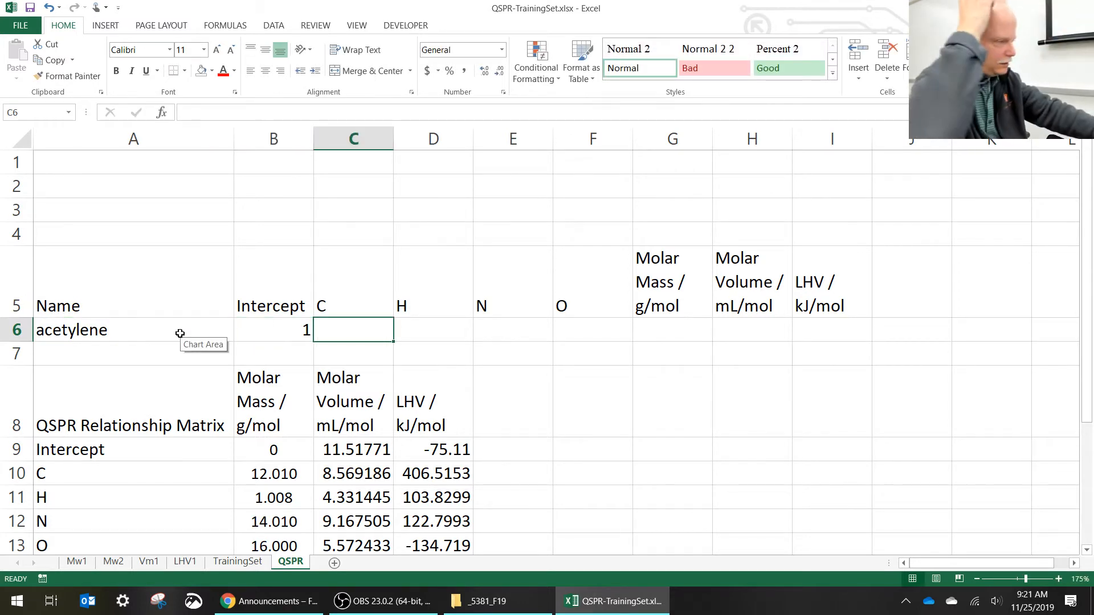
{"action": "type", "text": "2"}
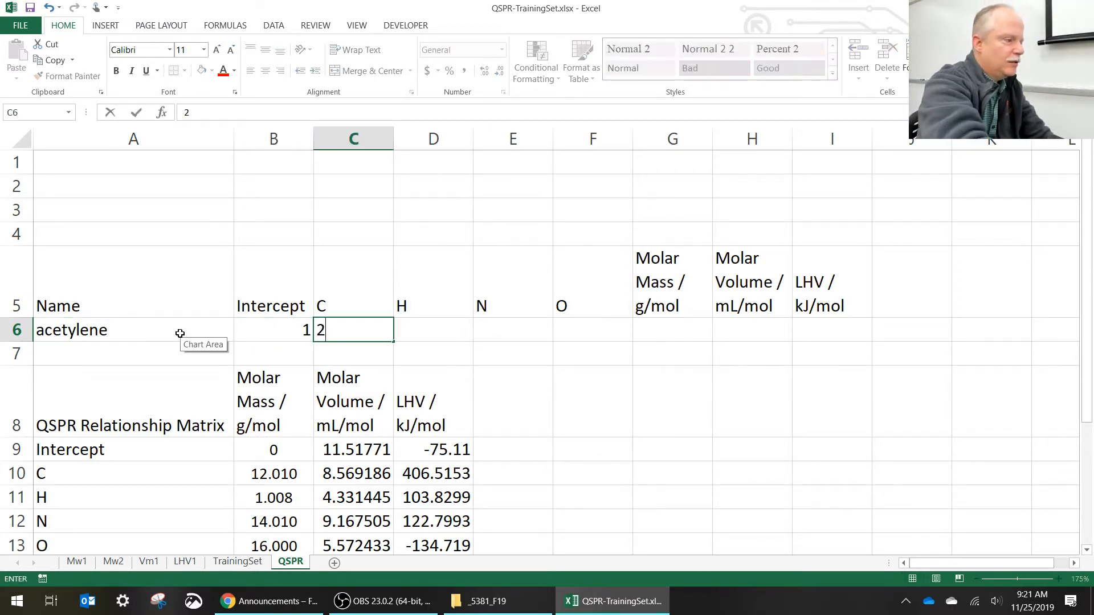
{"action": "key", "text": "Tab"}
{"action": "type", "text": "2"}
{"action": "key", "text": "Tab"}
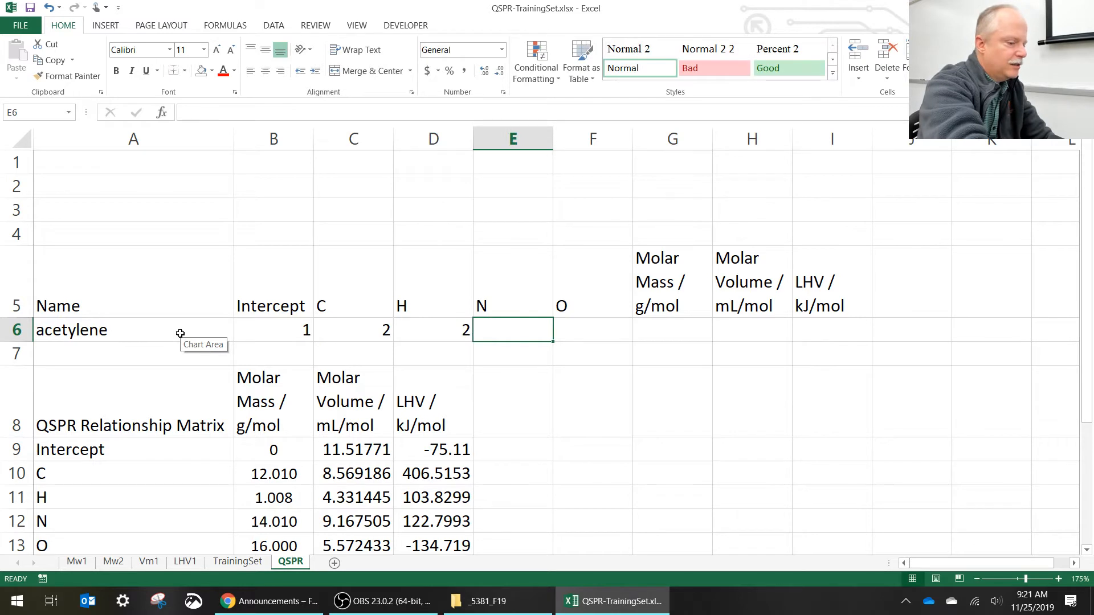
{"action": "type", "text": "0"}
{"action": "key", "text": "Tab"}
{"action": "type", "text": "0"}
{"action": "key", "text": "Tab"}
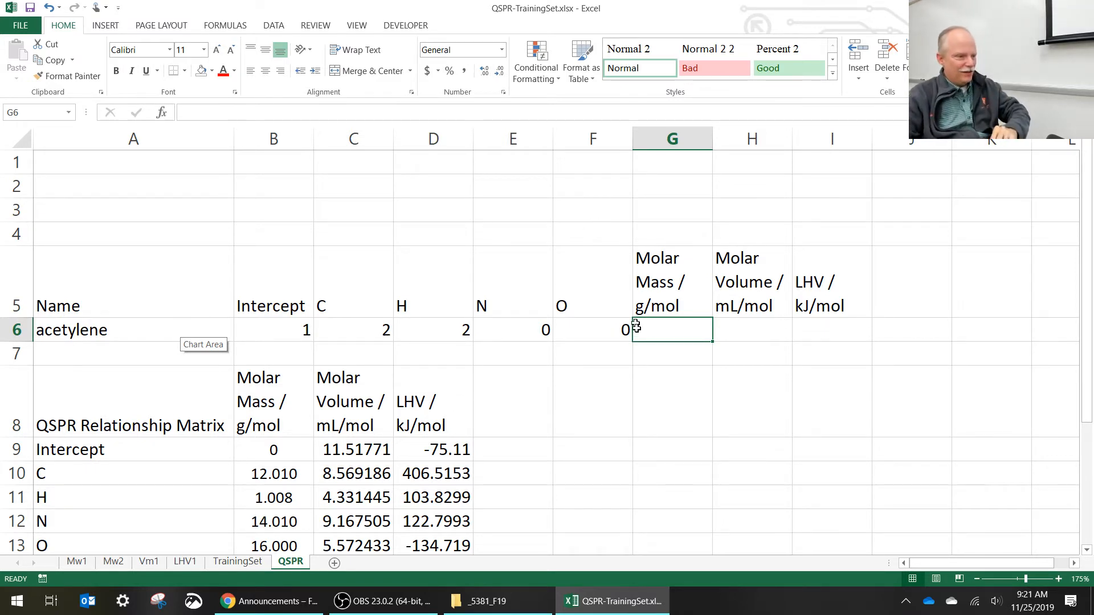
- Calculate molar mass, molar volume and LHV in G6:I6 with the array formula =MMULT(B6:F6,B9:D13)
{"action": "left_click_drag", "start_coordinate": [674, 328], "coordinate": [823, 321]}
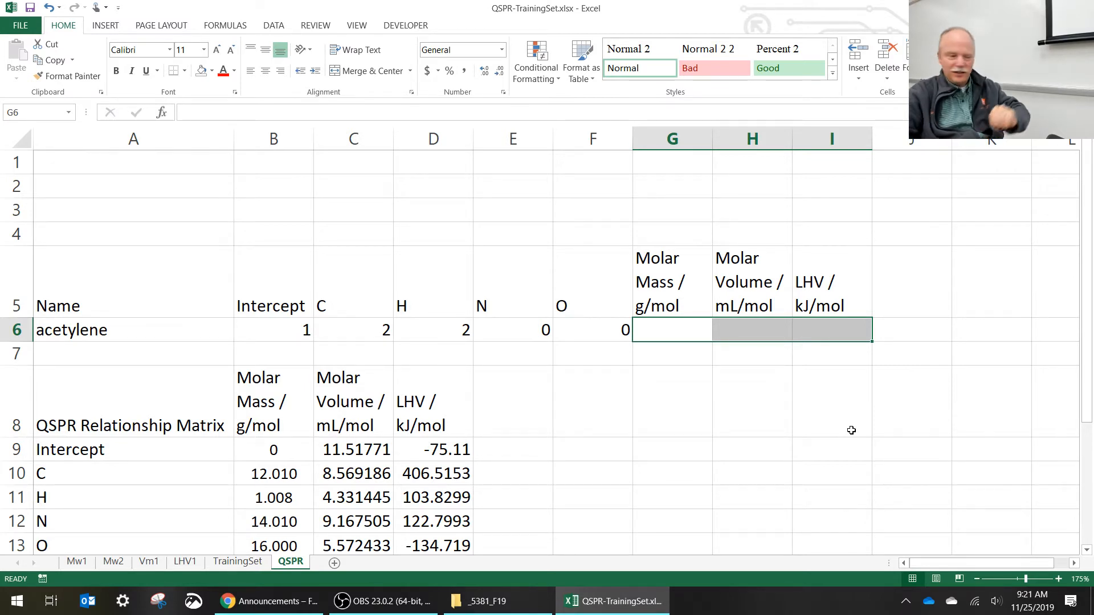
{"action": "type", "text": "="}
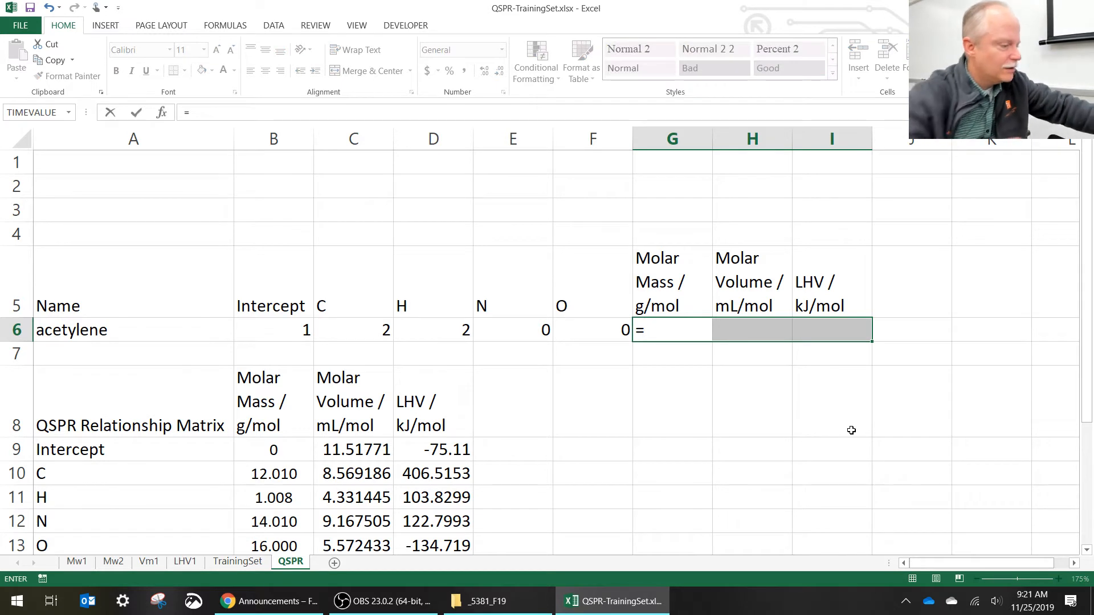
{"action": "type", "text": "mmul"}
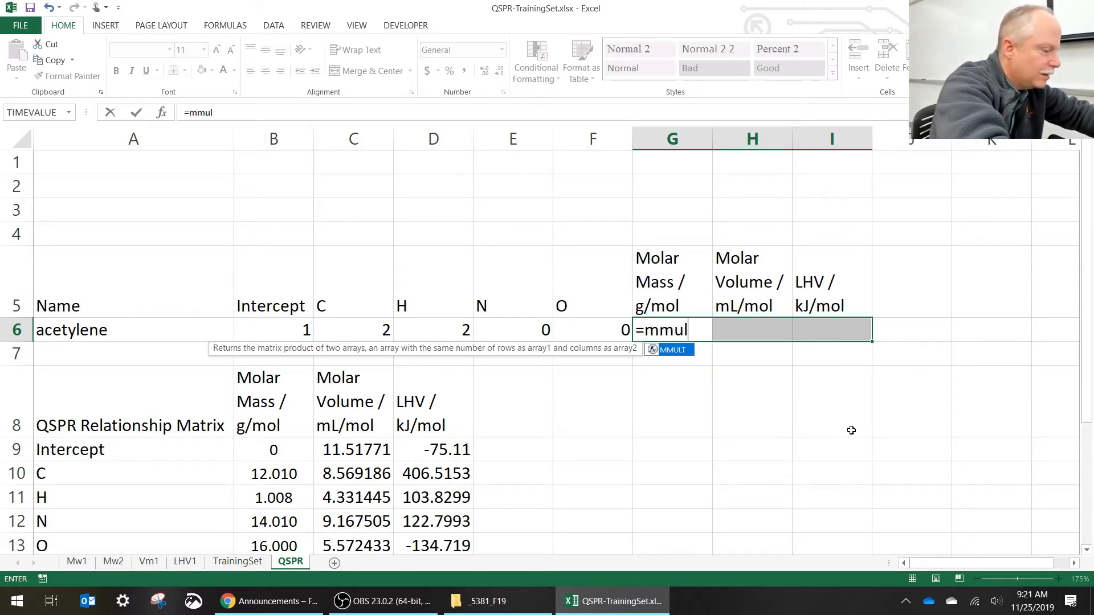
{"action": "type", "text": "t("}
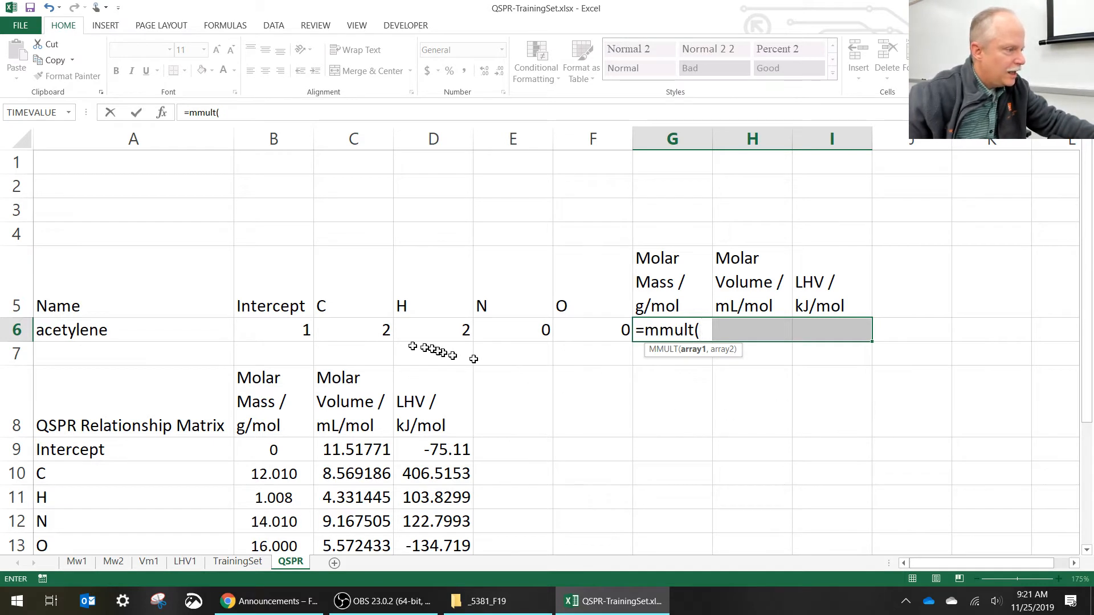
{"action": "left_click_drag", "start_coordinate": [278, 323], "coordinate": [581, 331]}
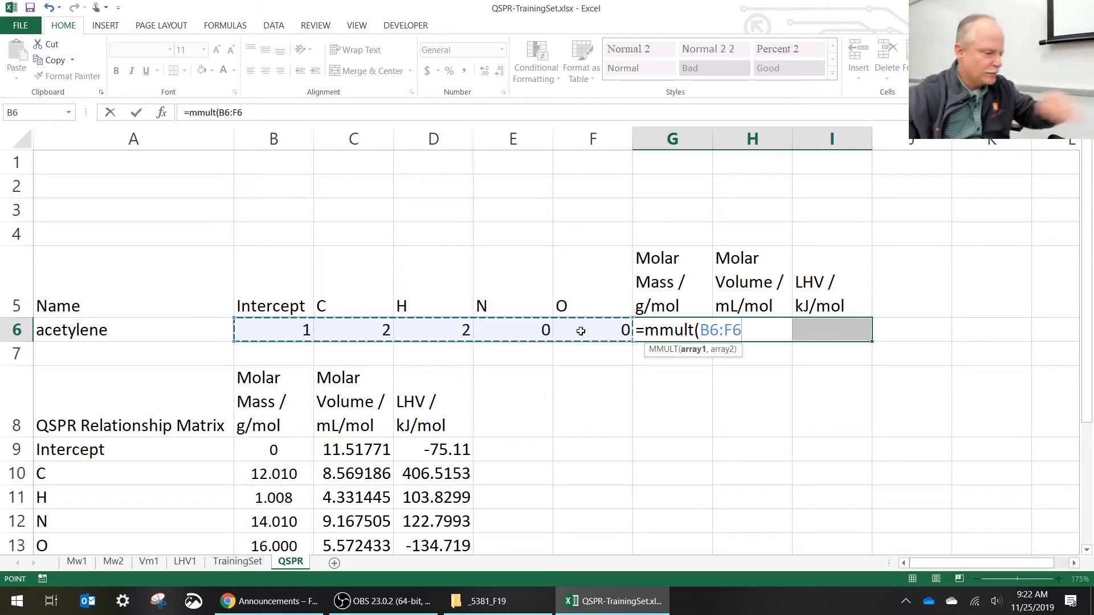
{"action": "type", "text": ","}
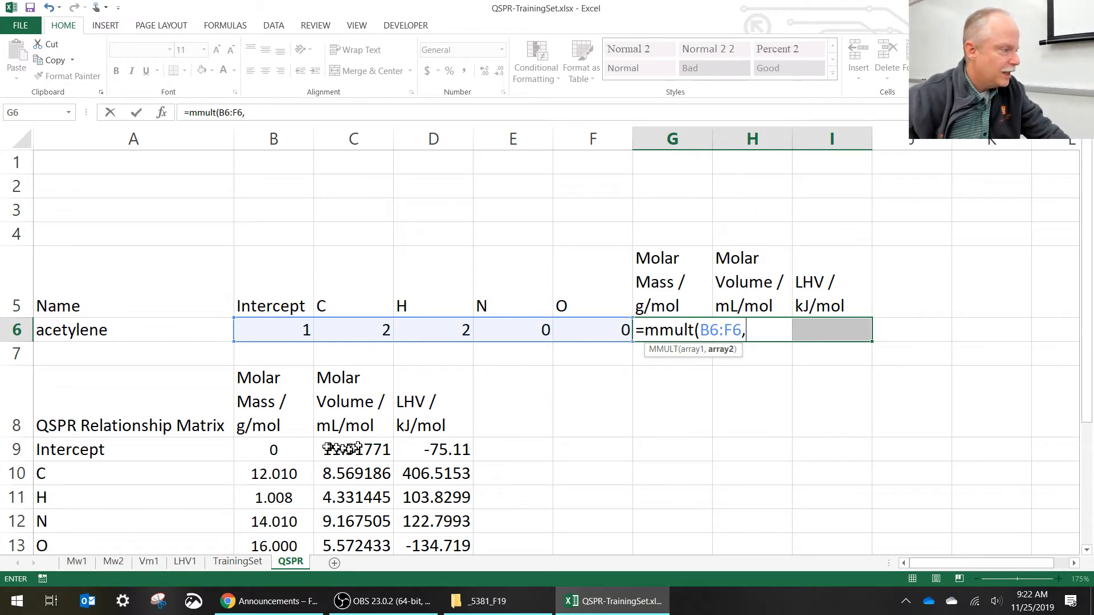
{"action": "left_click_drag", "start_coordinate": [279, 450], "coordinate": [425, 539]}
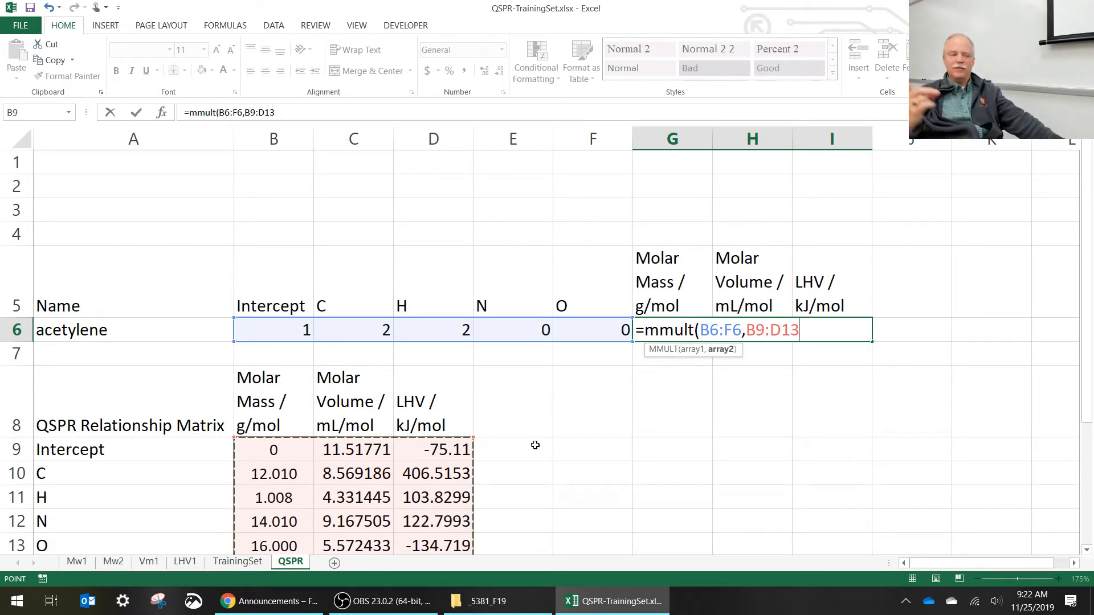
{"action": "type", "text": ")"}
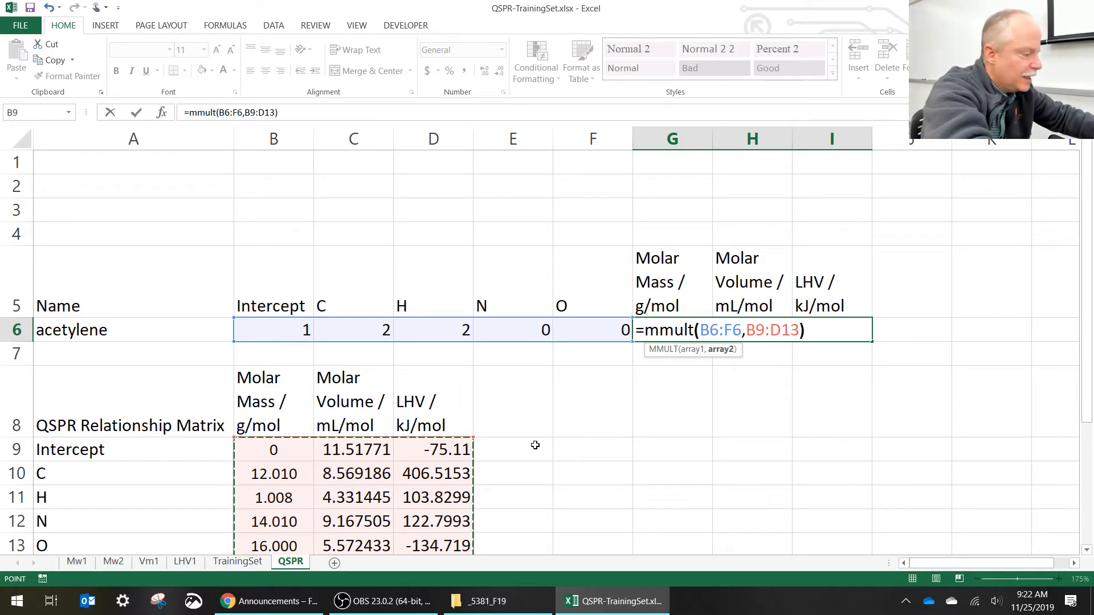
{"action": "key", "text": "ctrl+shift+Return"}
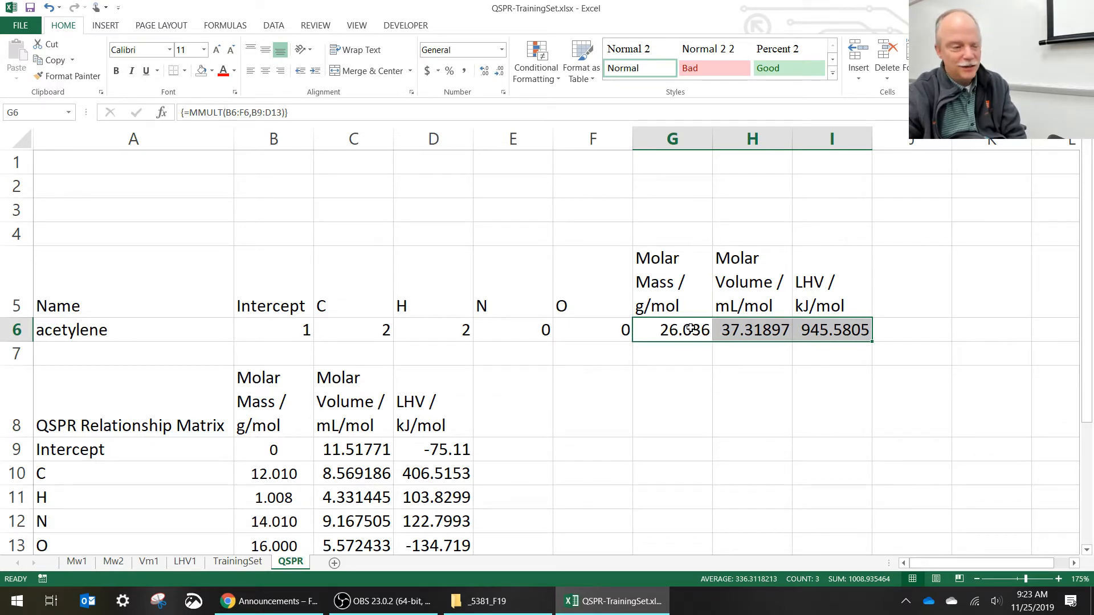
{"action": "left_click_drag", "start_coordinate": [690, 329], "coordinate": [806, 328]}
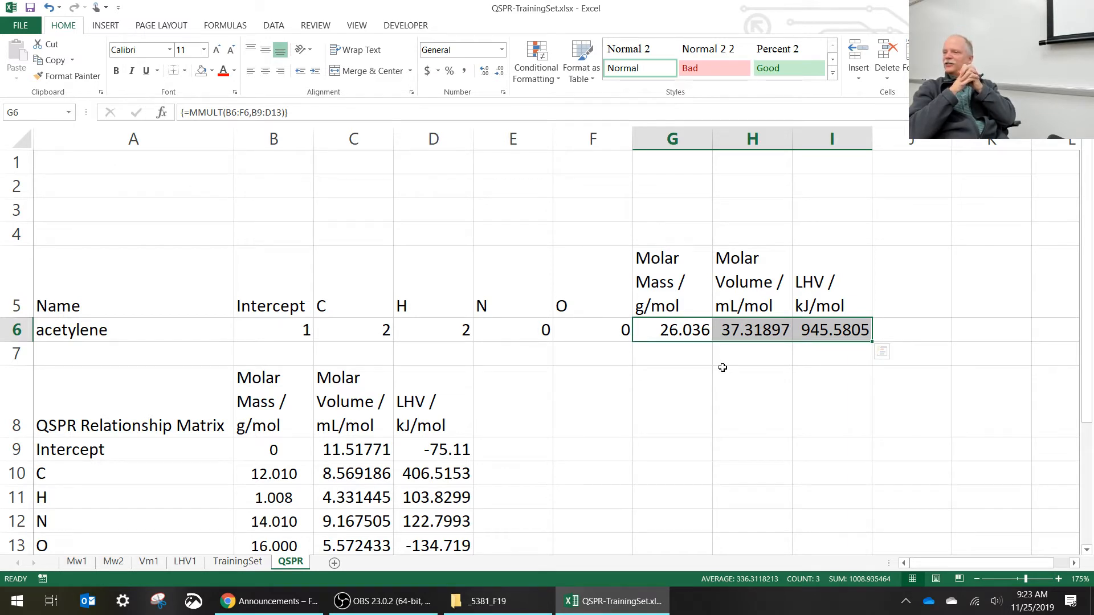
- Test the predictions by setting the carbon count in C6 to 0, and restore the count to 2
{"action": "left_click", "coordinate": [354, 325]}
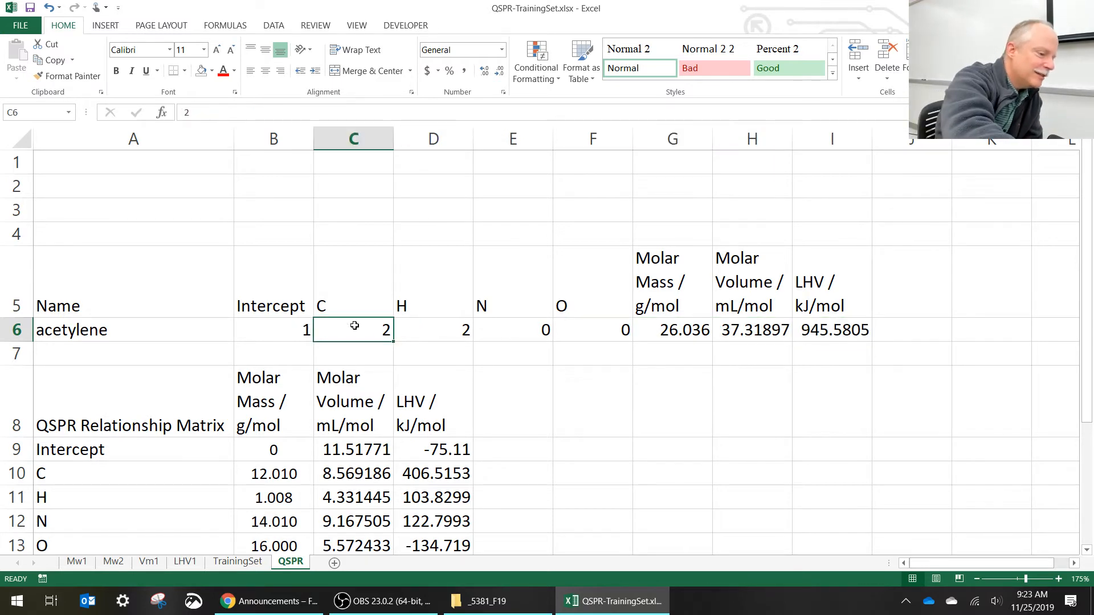
{"action": "type", "text": "0"}
{"action": "key", "text": "Return"}
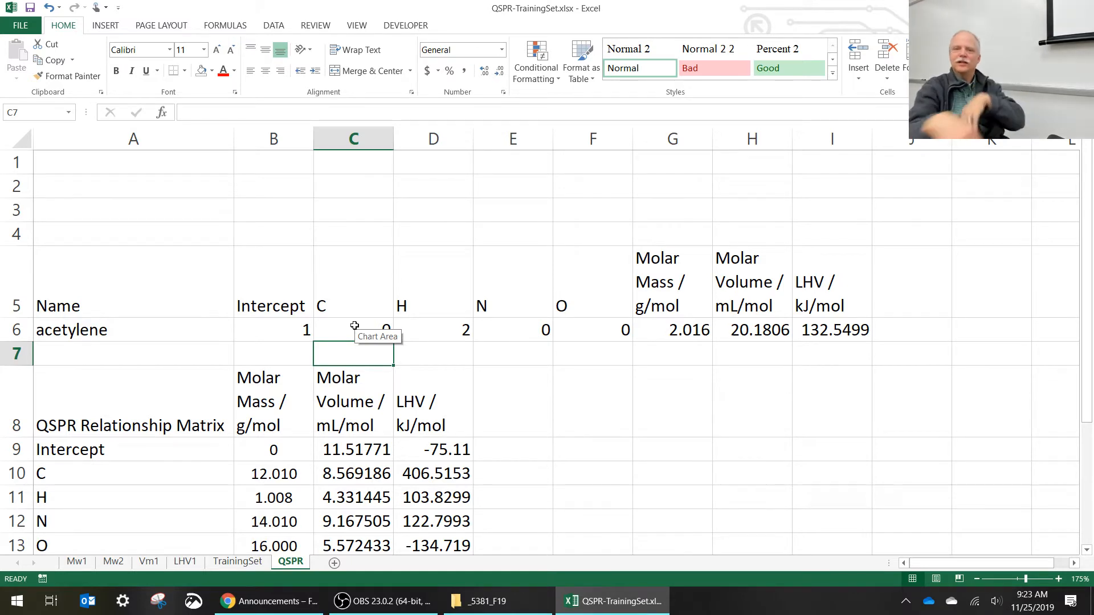
{"action": "left_click", "coordinate": [354, 326]}
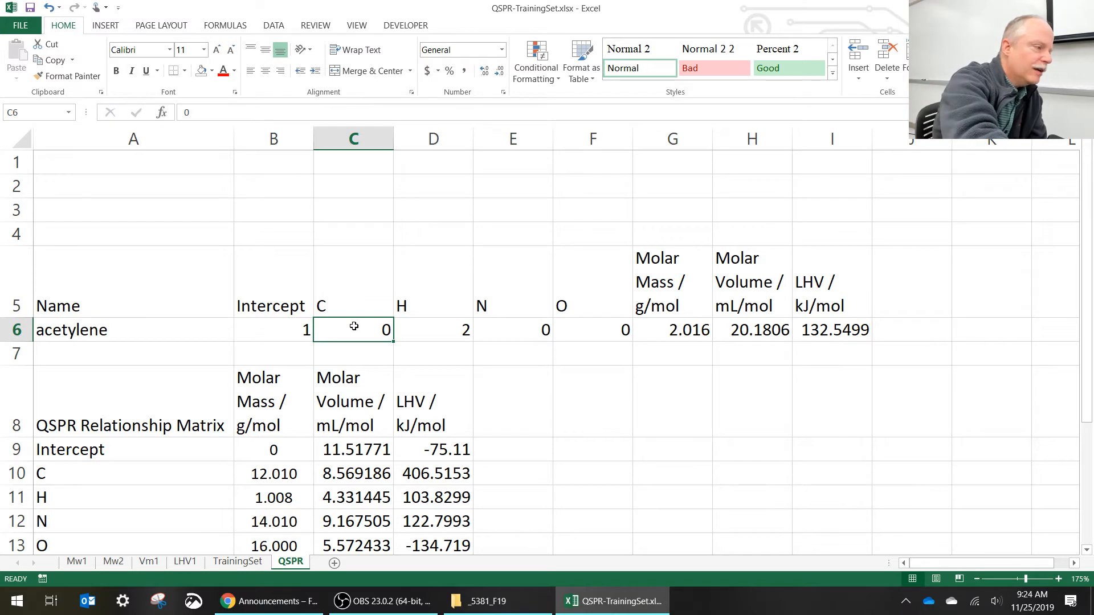
{"action": "type", "text": "2"}
{"action": "key", "text": "Return"}
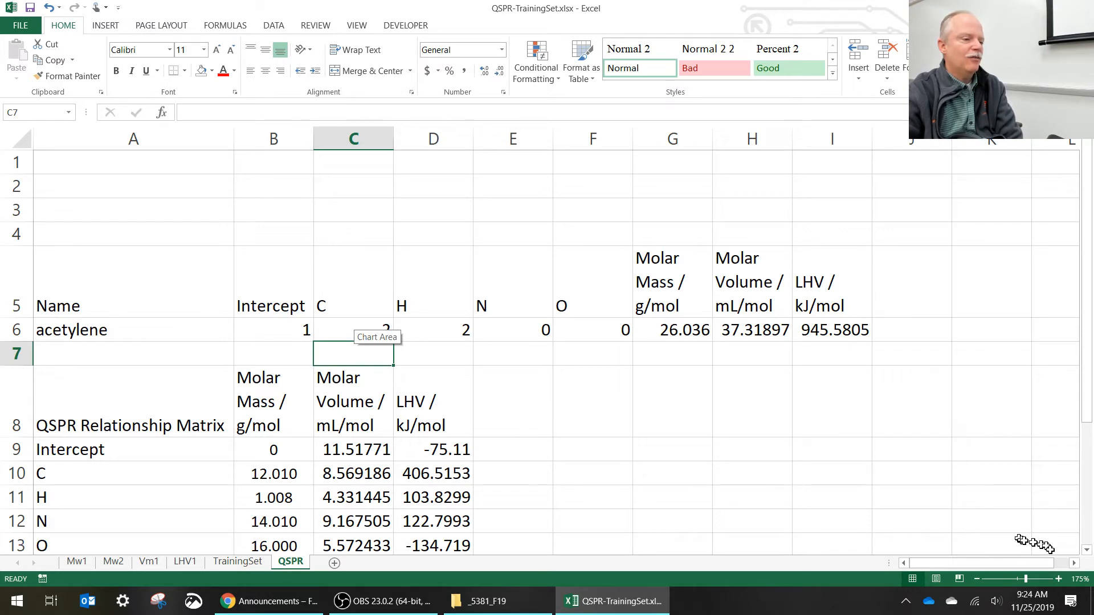
- Center the contents of columns B through I horizontally
{"action": "left_click", "coordinate": [1074, 563]}
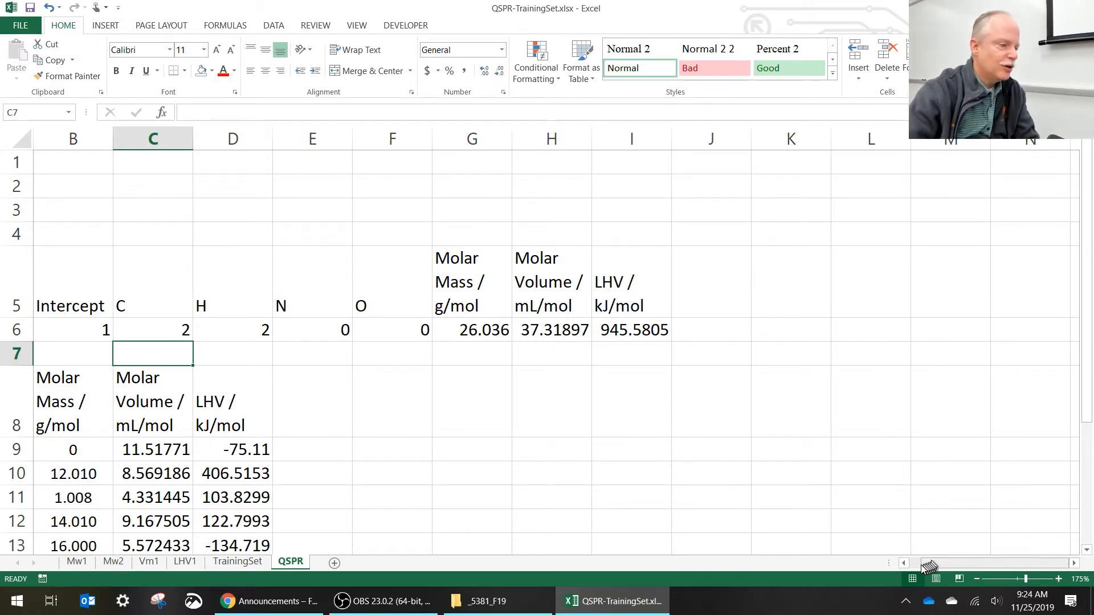
{"action": "left_click_drag", "start_coordinate": [929, 566], "coordinate": [914, 566]}
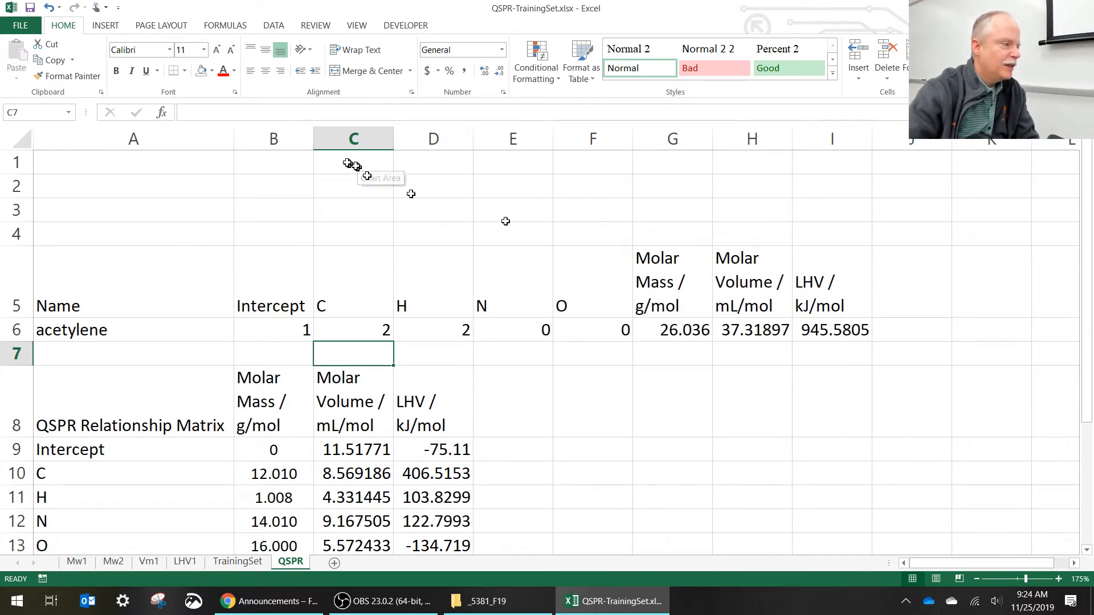
{"action": "left_click", "coordinate": [285, 141]}
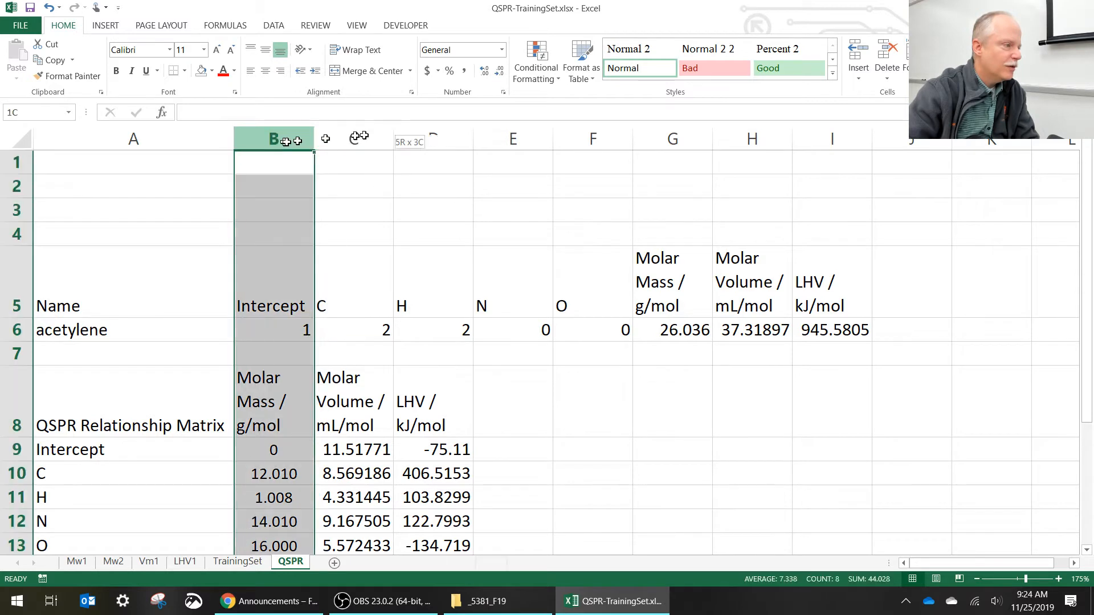
{"action": "left_click_drag", "start_coordinate": [359, 137], "coordinate": [818, 132]}
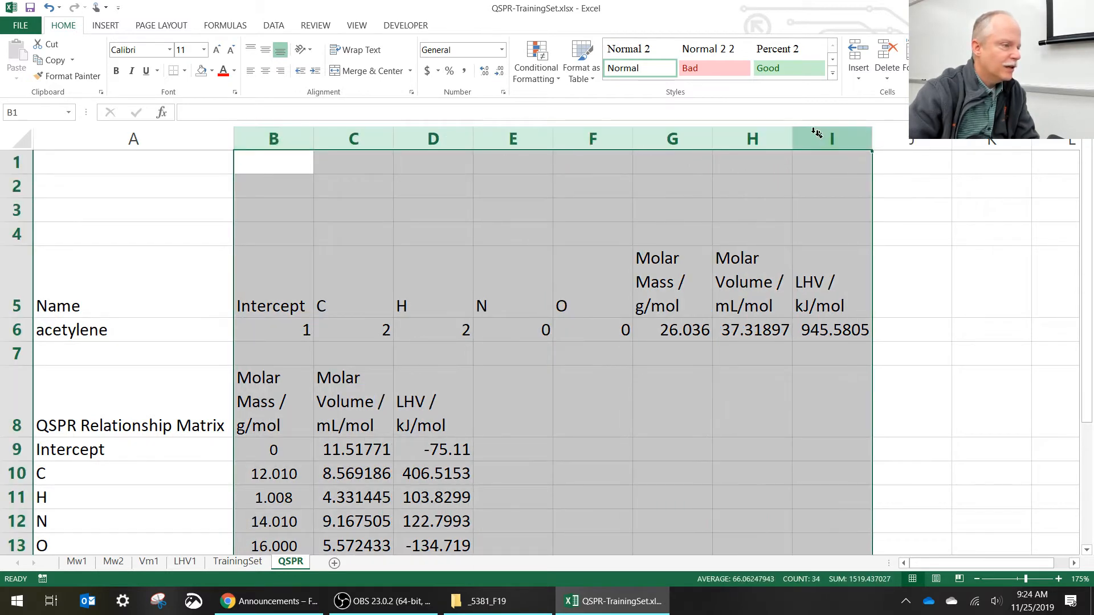
{"action": "left_click", "coordinate": [266, 74]}
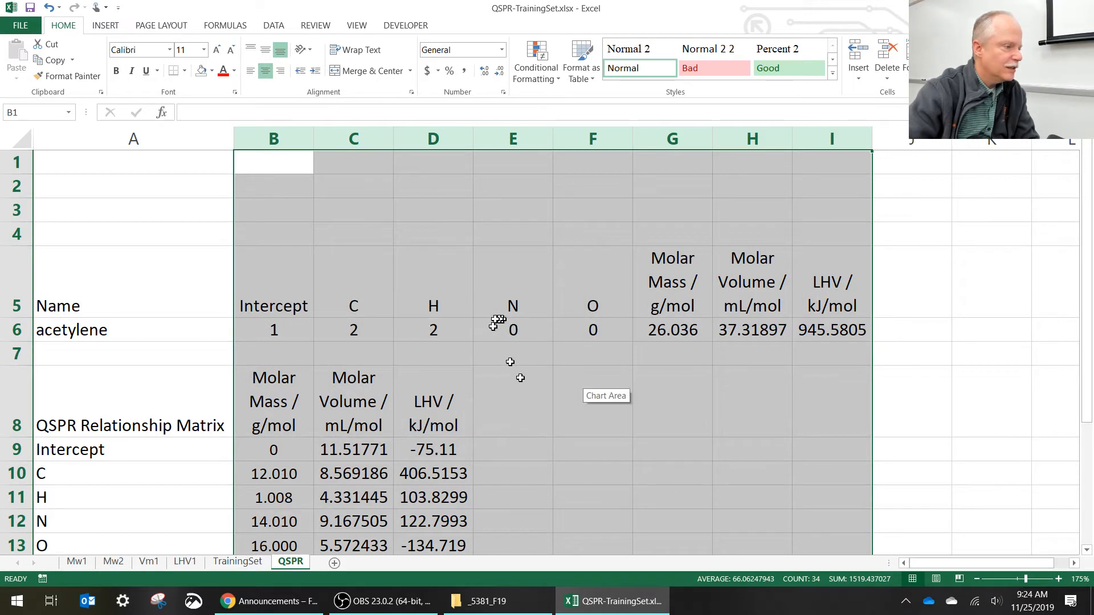
{"action": "left_click", "coordinate": [508, 349]}
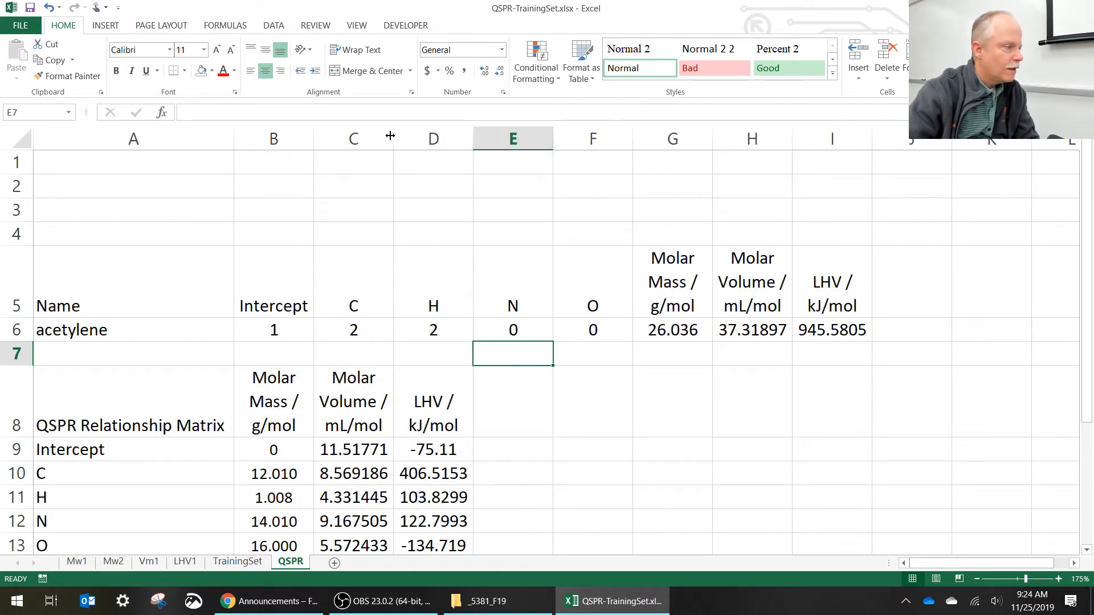
- Add the column header "Density / g/mL" in J5, beside the LHV header
{"action": "left_click", "coordinate": [918, 283]}
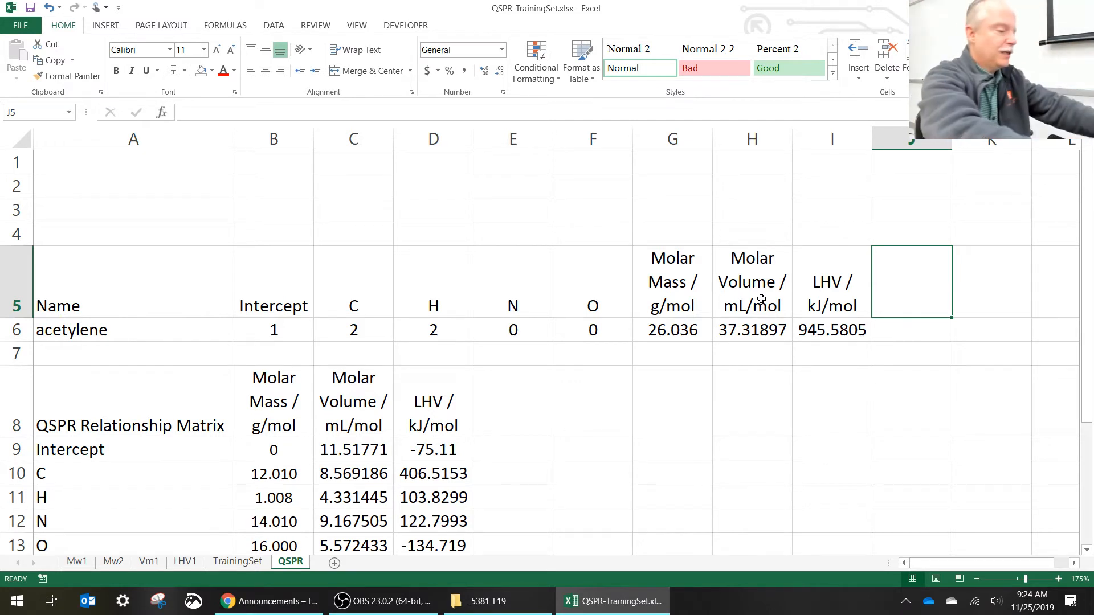
{"action": "type", "text": "Dens"}
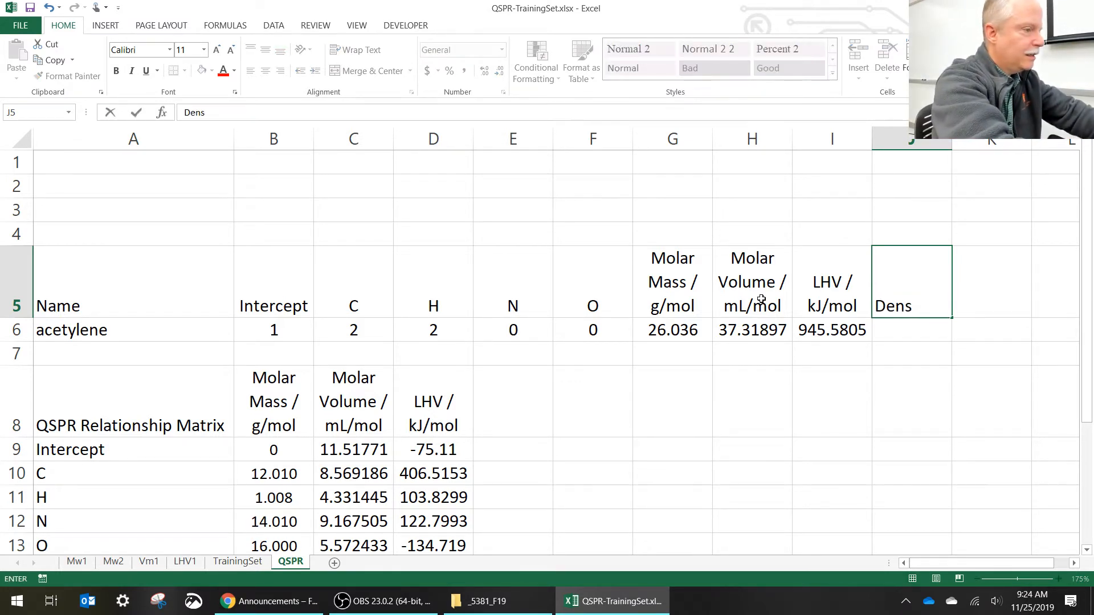
{"action": "type", "text": "ity "}
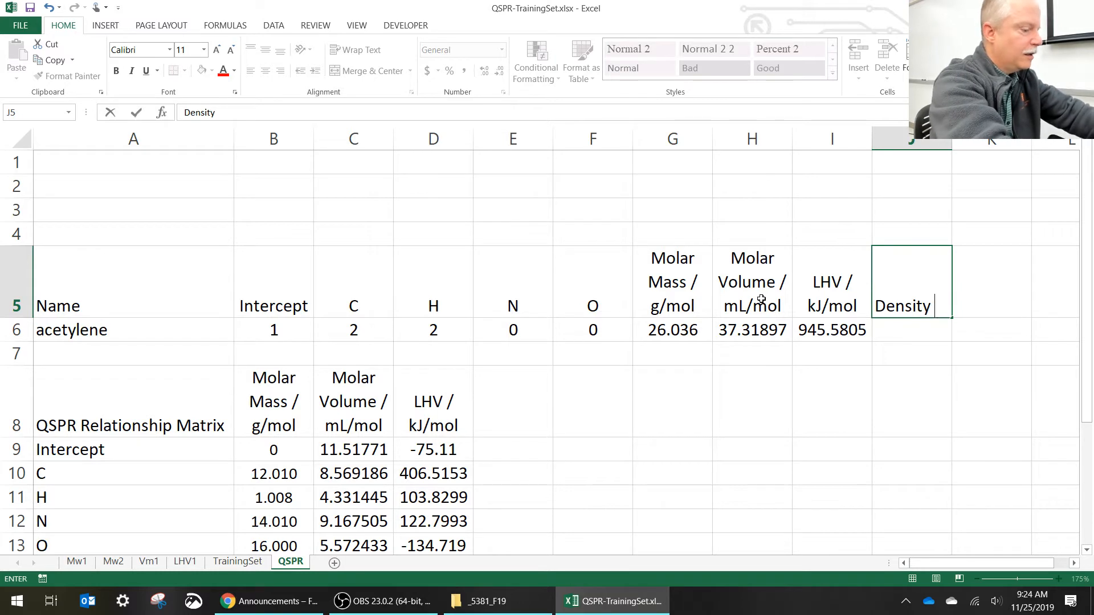
{"action": "type", "text": "/ g/mL"}
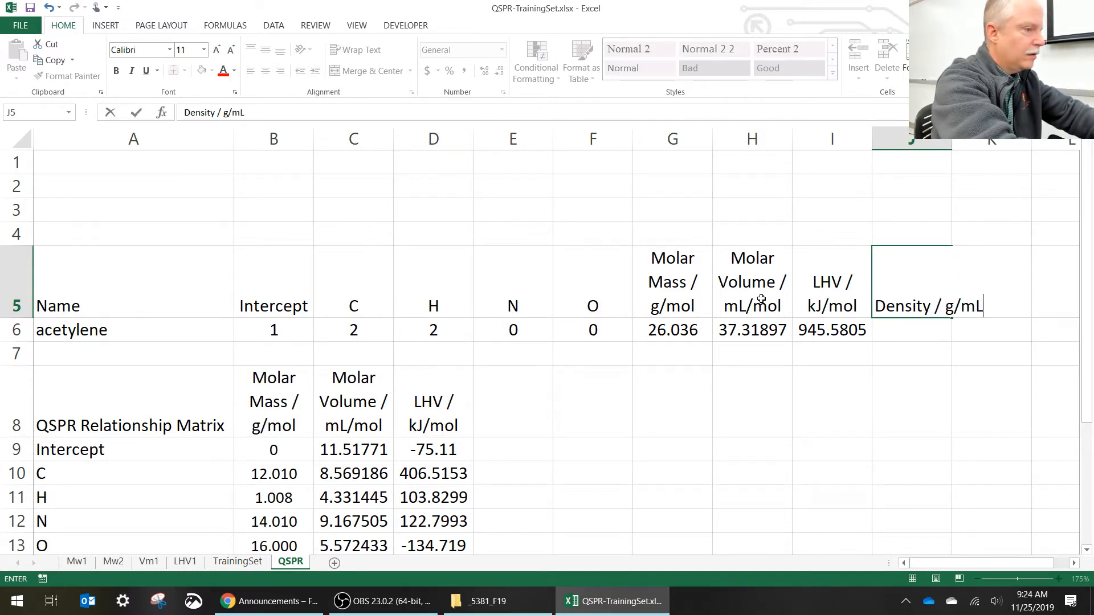
{"action": "key", "text": "Return"}
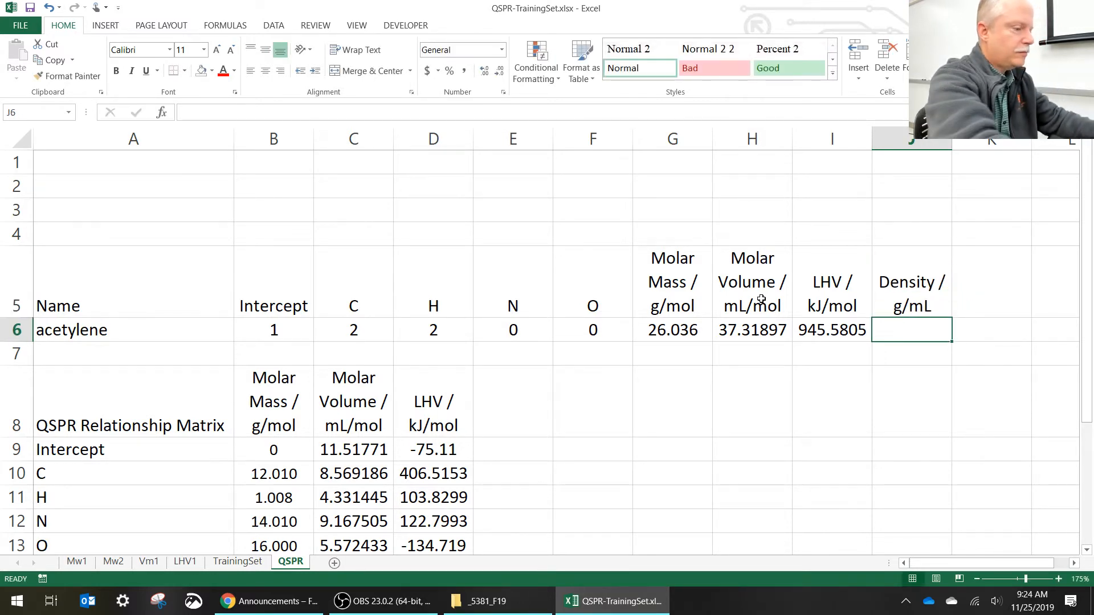
- Calculate the density in J6 as molar mass divided by molar volume with =G6/H6
{"action": "type", "text": "="}
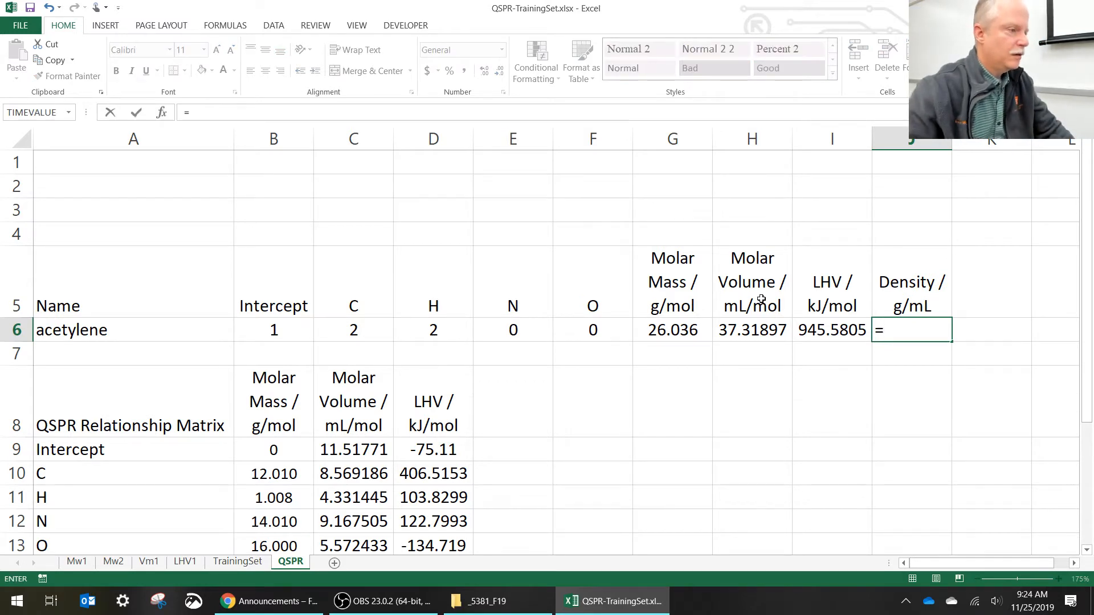
{"action": "left_click", "coordinate": [681, 331]}
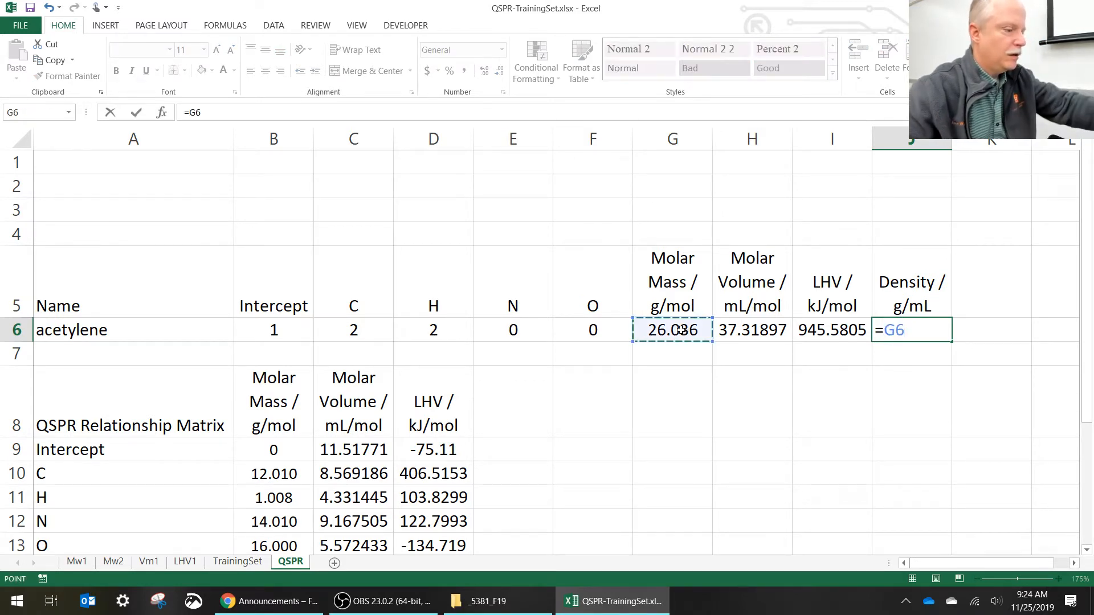
{"action": "type", "text": "/"}
{"action": "left_click", "coordinate": [718, 329]}
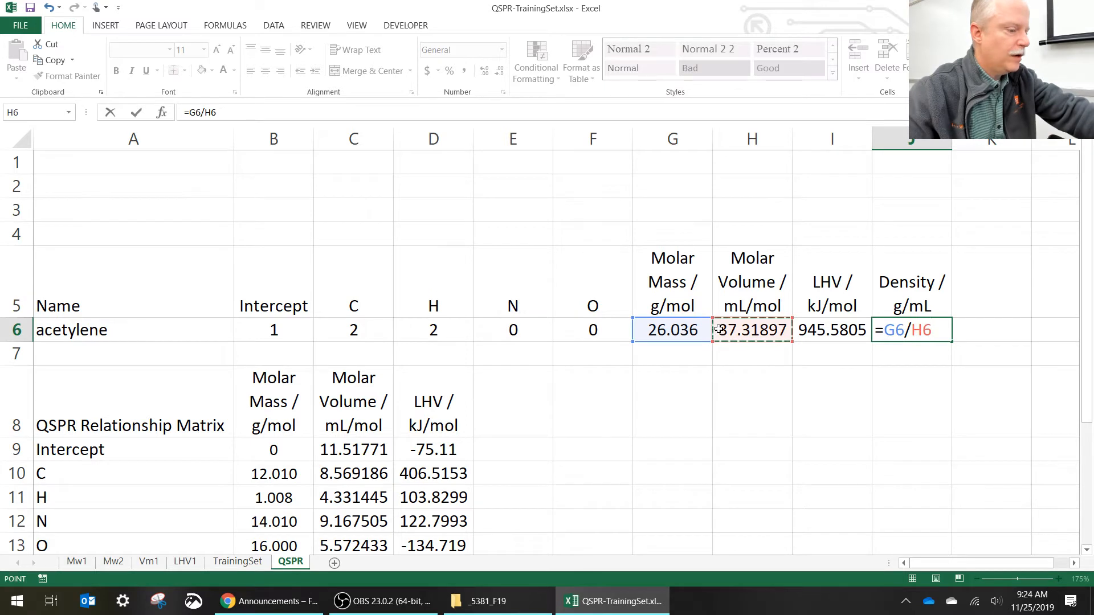
{"action": "key", "text": "Return"}
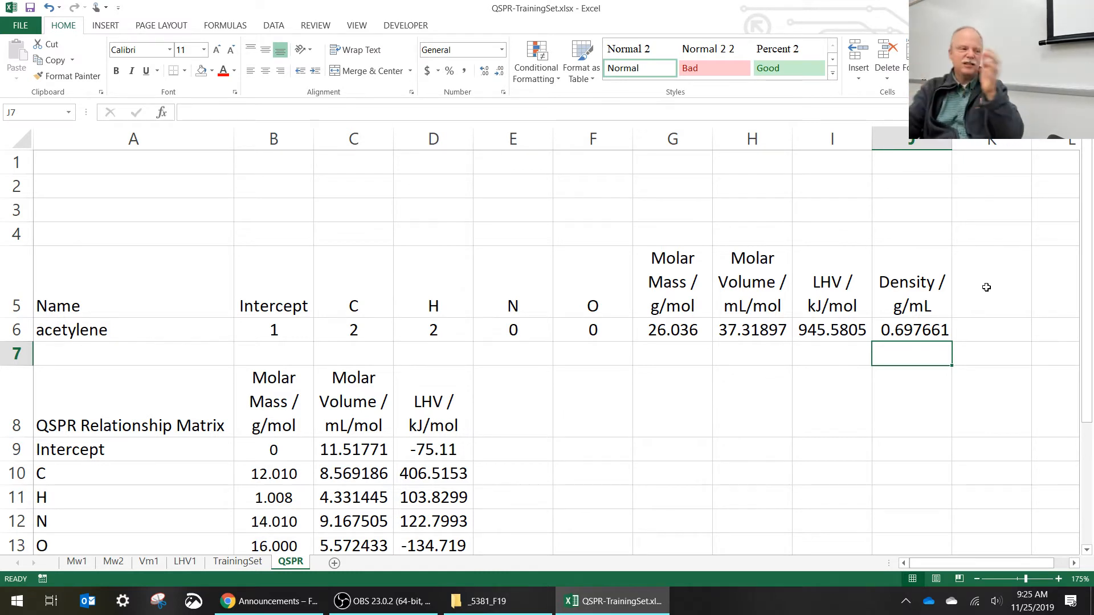
- Change the compound in A6 to hexane, with 6 carbons in C6 and 14 hydrogens in D6
{"action": "left_click", "coordinate": [212, 329]}
{"action": "type", "text": "he"}
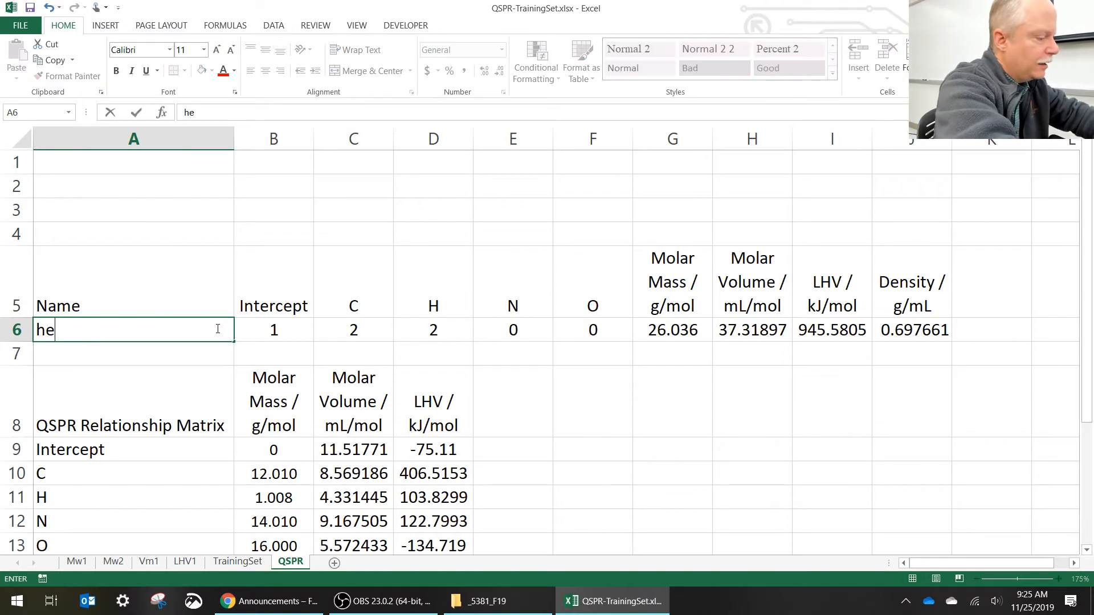
{"action": "type", "text": "xane"}
{"action": "key", "text": "Tab"}
{"action": "key", "text": "Tab"}
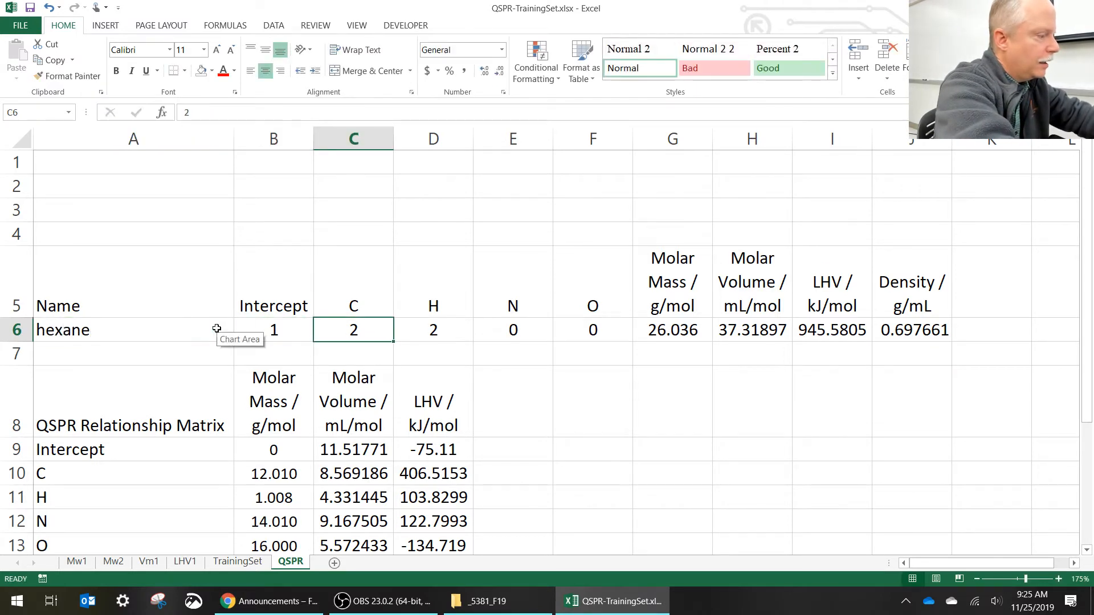
{"action": "type", "text": "6"}
{"action": "key", "text": "Tab"}
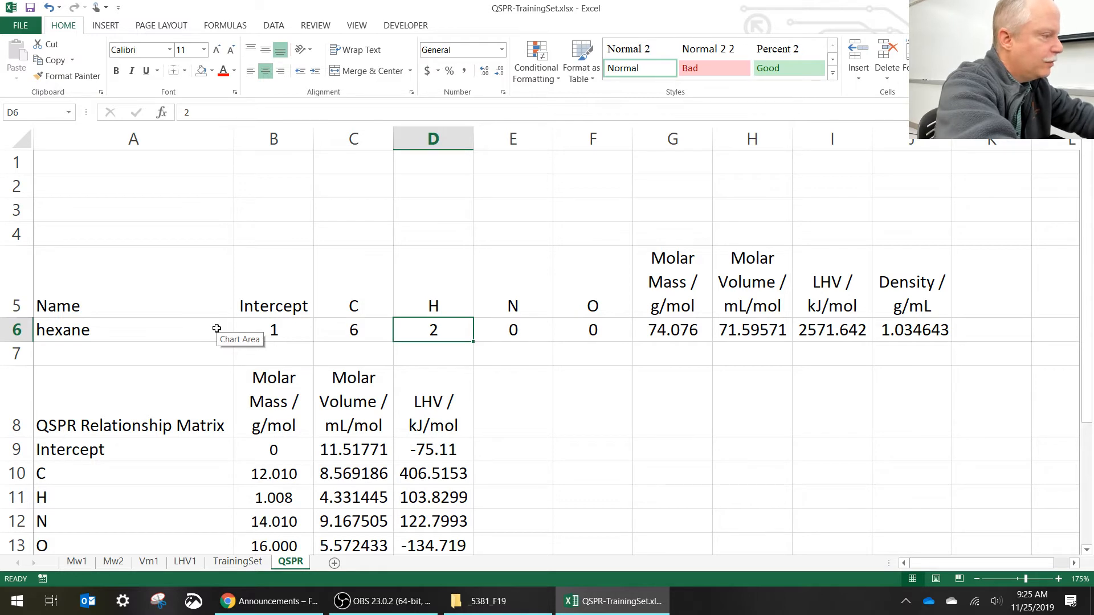
{"action": "type", "text": "14"}
{"action": "key", "text": "Return"}
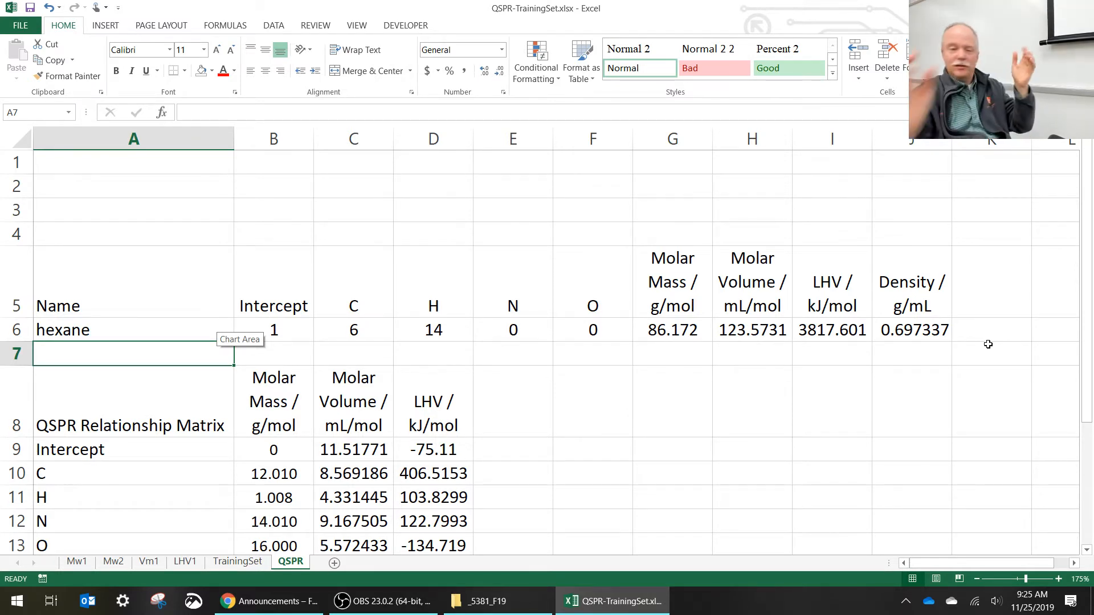
- Add the column header "Specific Energy of Combustion" in K5, beside the density header
{"action": "left_click", "coordinate": [984, 307]}
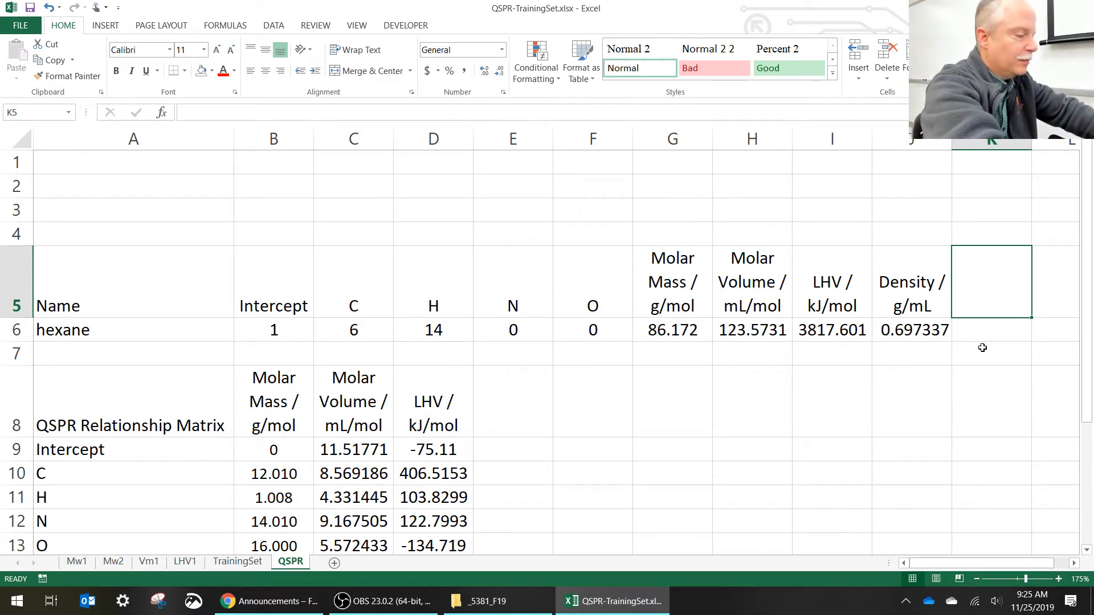
{"action": "type", "text": "W"}
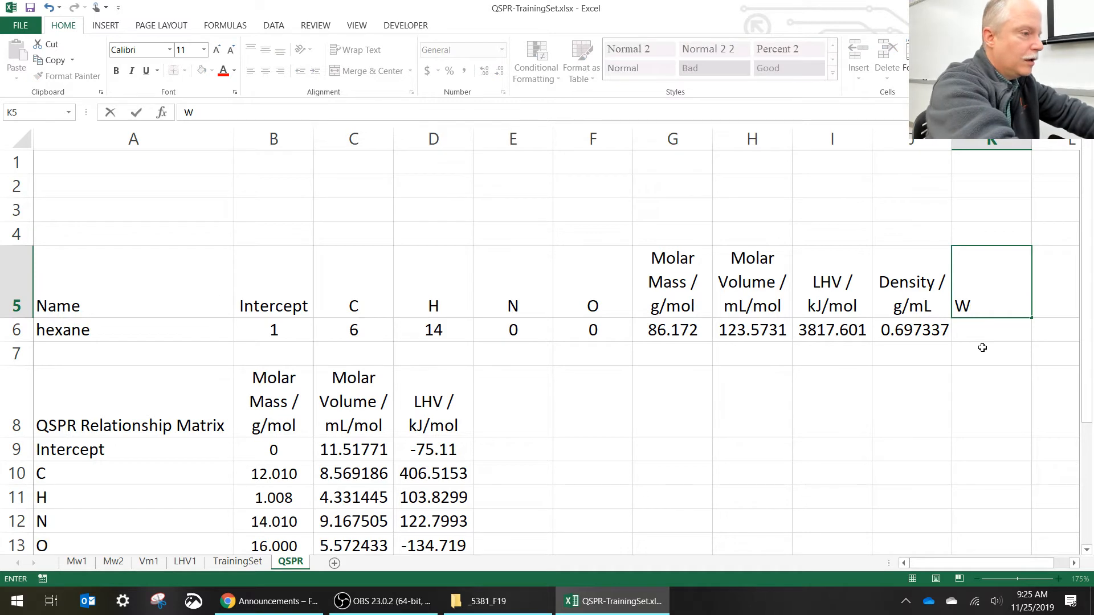
{"action": "key", "text": "BackSpace"}
{"action": "type", "text": "Spe"}
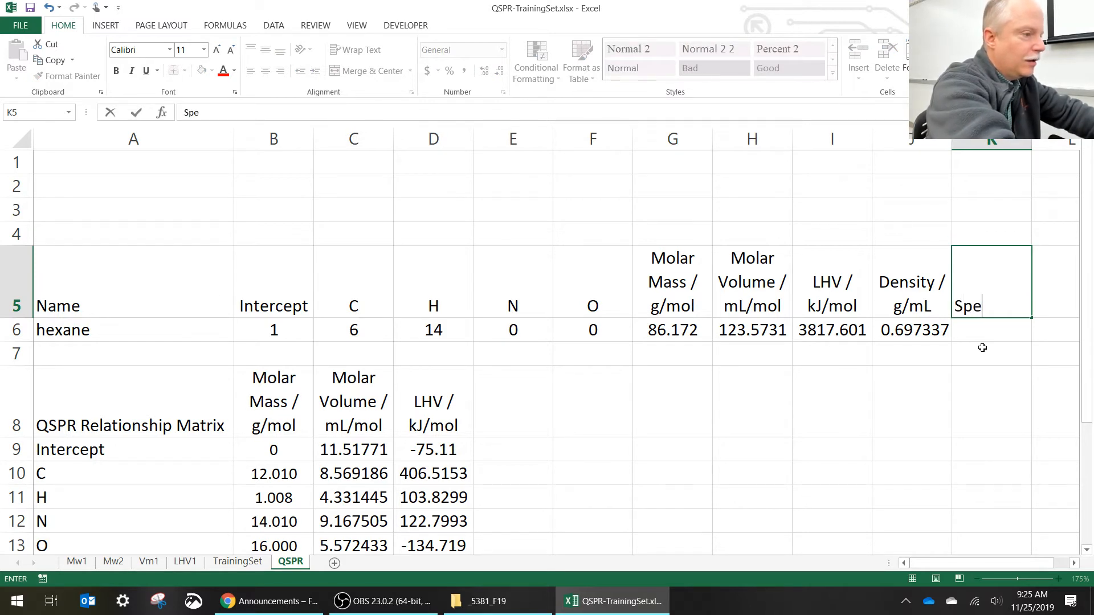
{"action": "type", "text": "cific"}
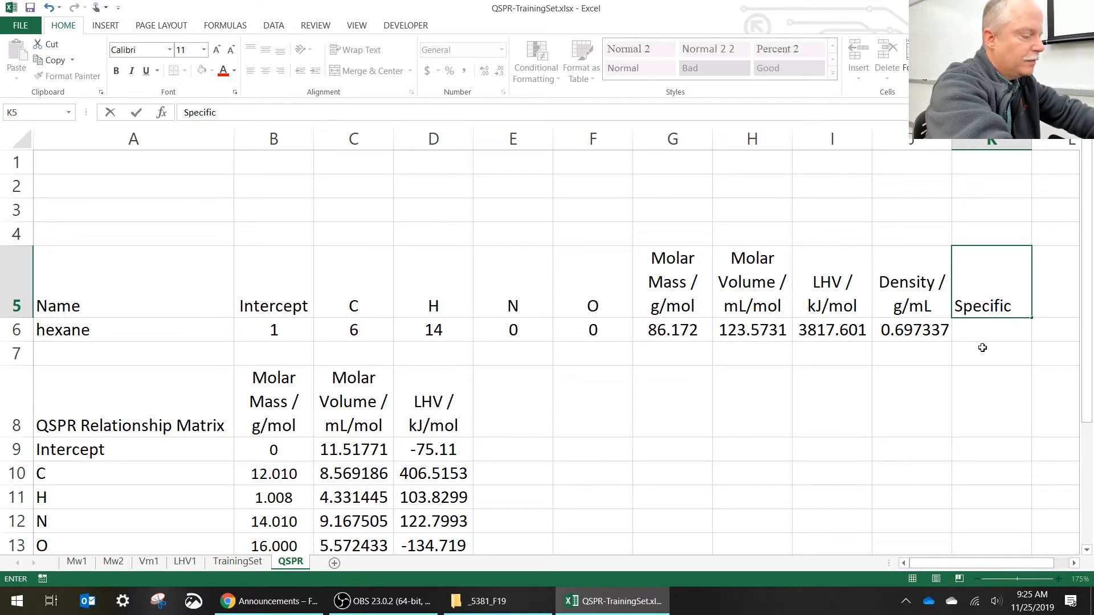
{"action": "type", "text": " Energy "}
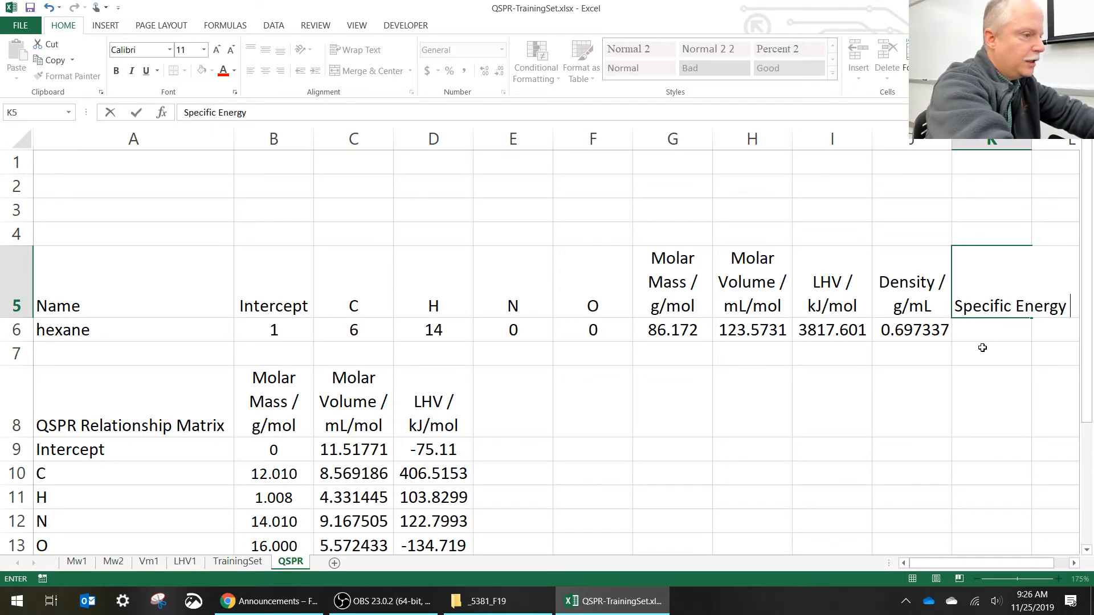
{"action": "type", "text": "of Combustion"}
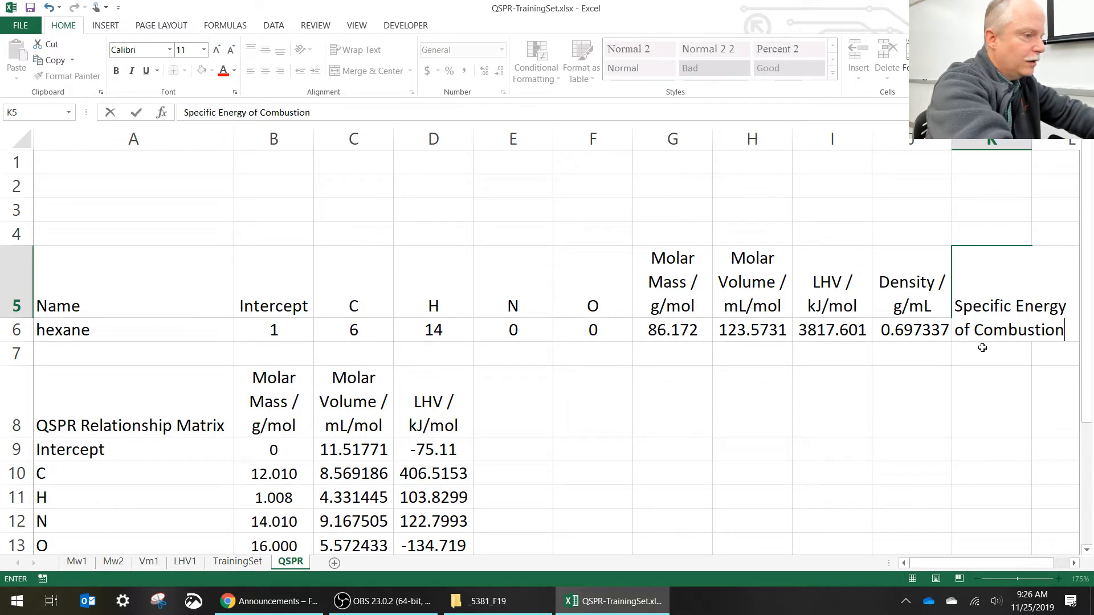
{"action": "key", "text": "Return"}
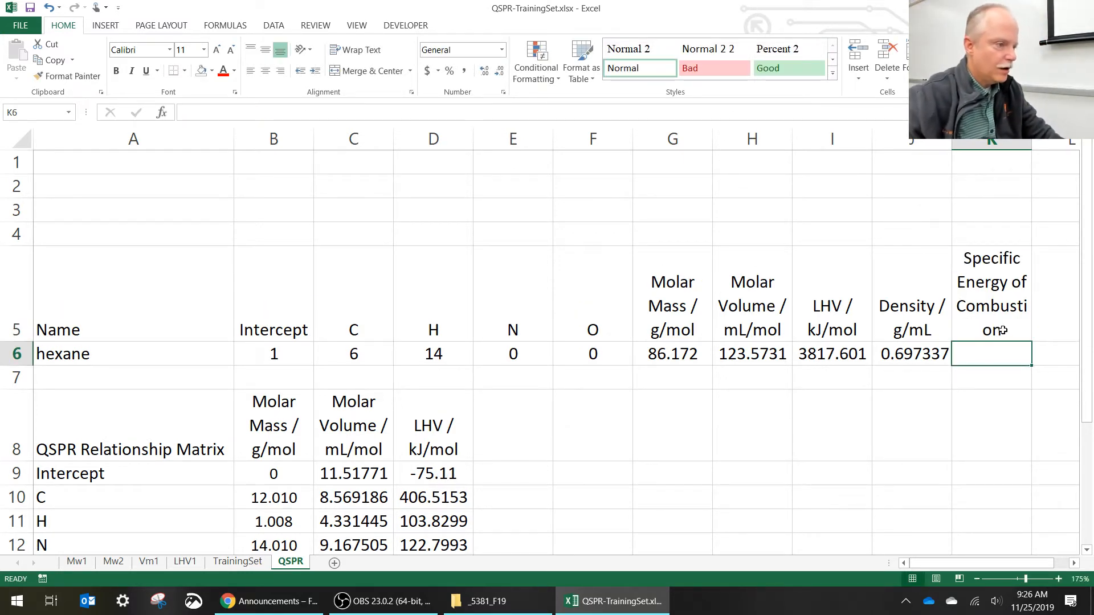
- Append the unit "/ kJ/kg" to the specific energy header in K5
{"action": "double_click", "coordinate": [1004, 331]}
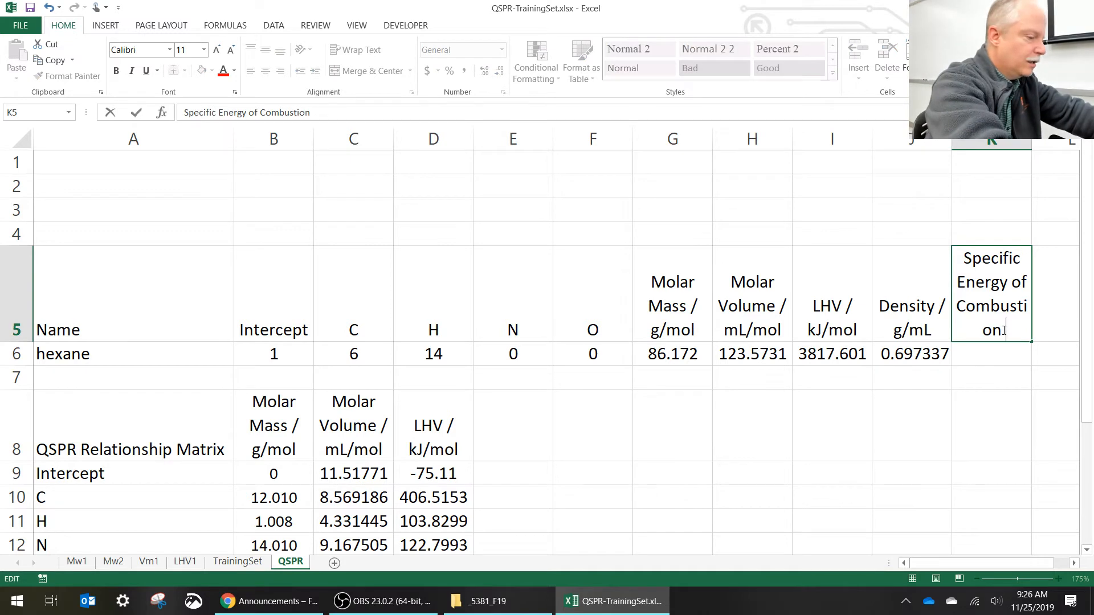
{"action": "type", "text": "/ kJ"}
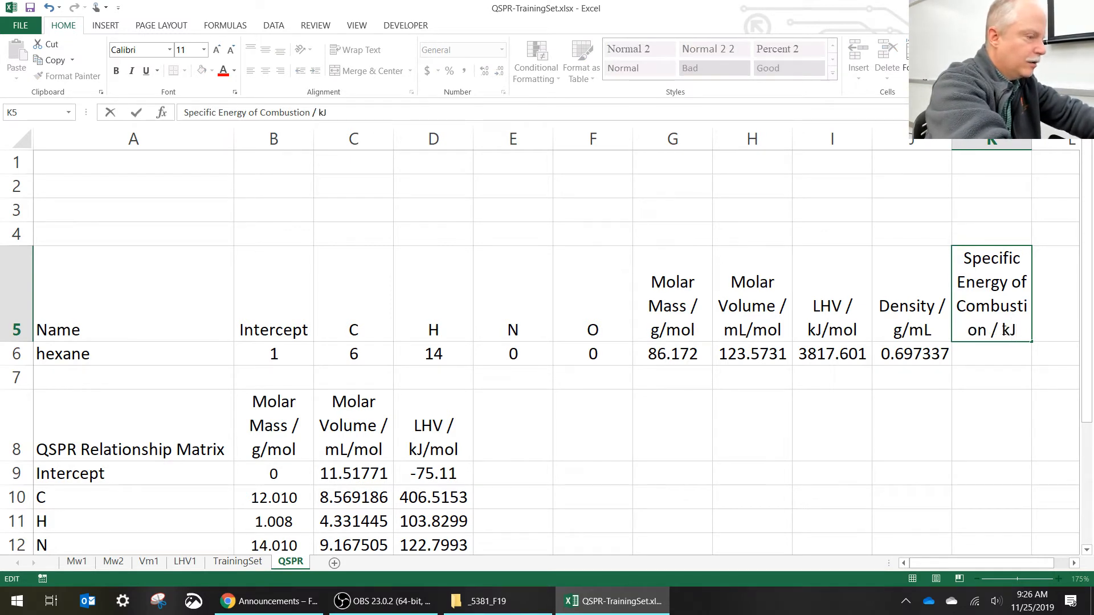
{"action": "type", "text": "/kg"}
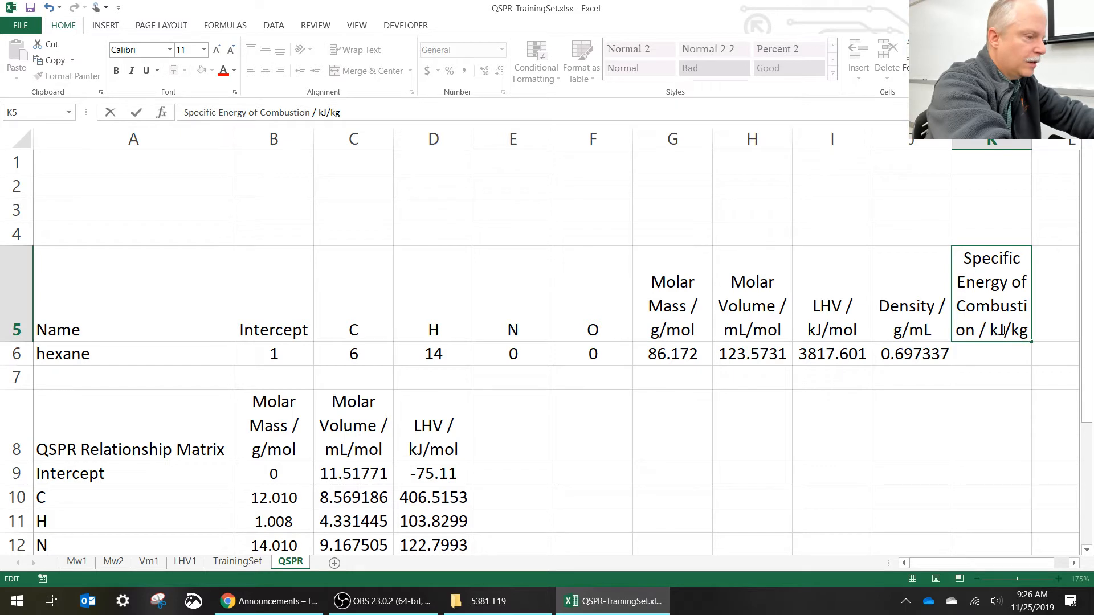
{"action": "key", "text": "Return"}
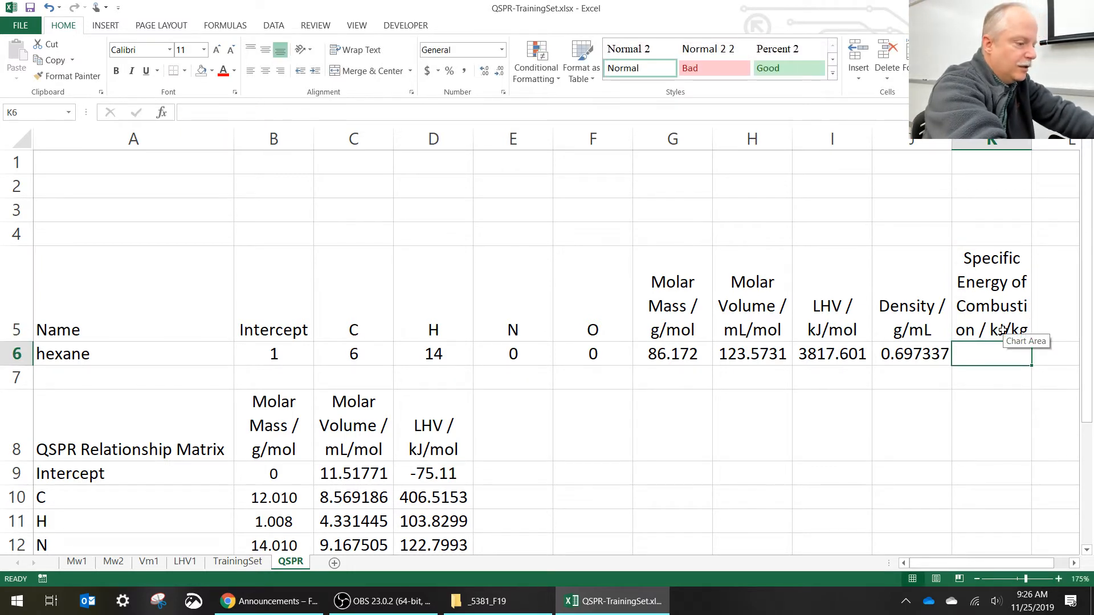
- Calculate the specific energy of combustion in K6 from LHV and molar mass with =I6/G6*1000
{"action": "type", "text": "="}
{"action": "key", "text": "Left"}
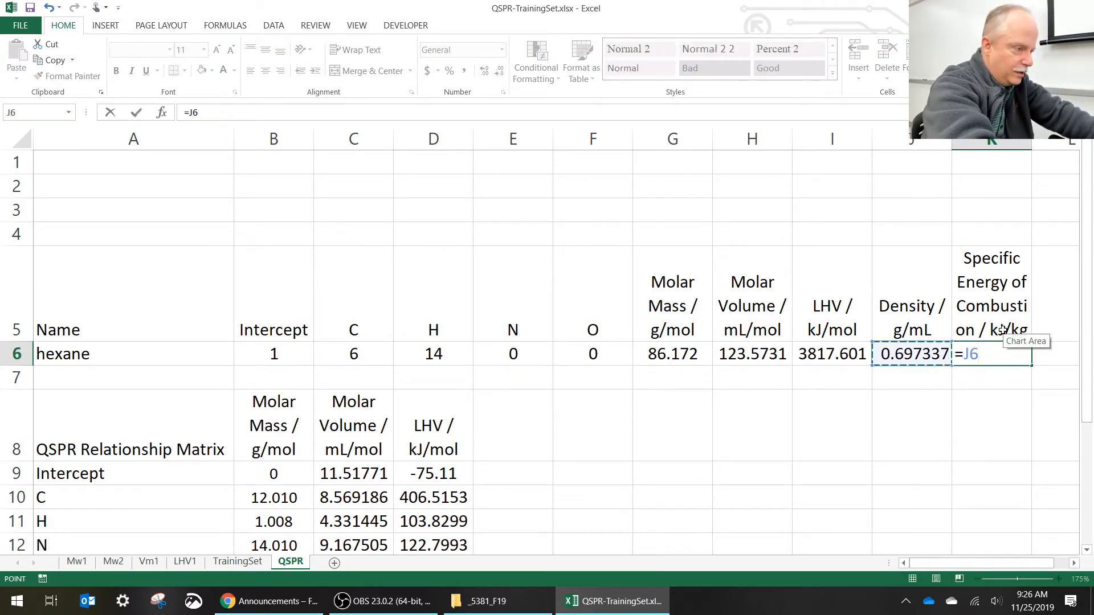
{"action": "key", "text": "Left"}
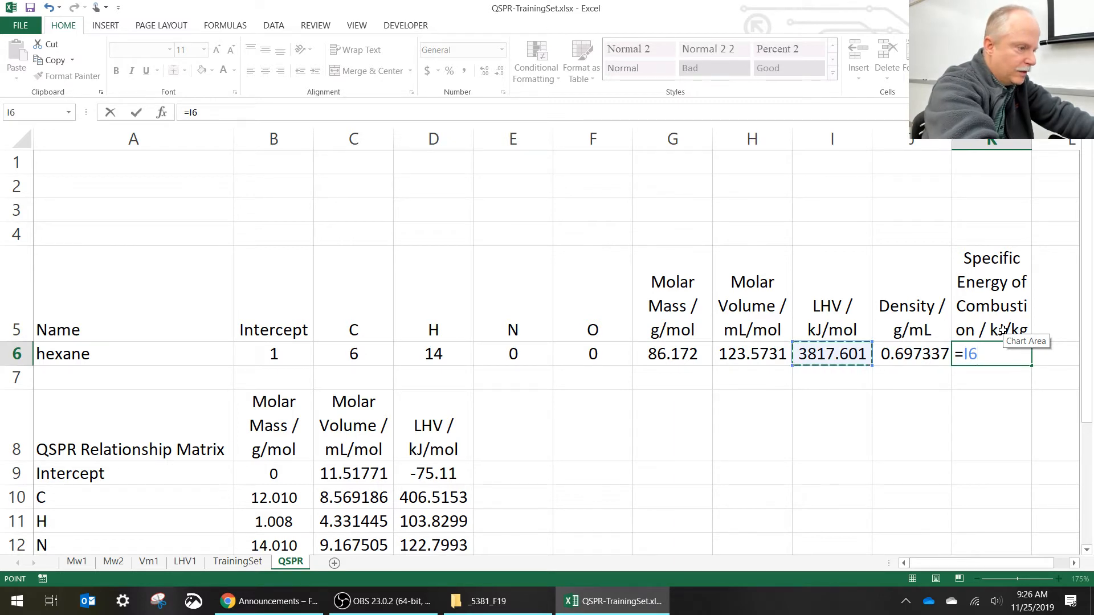
{"action": "type", "text": "/"}
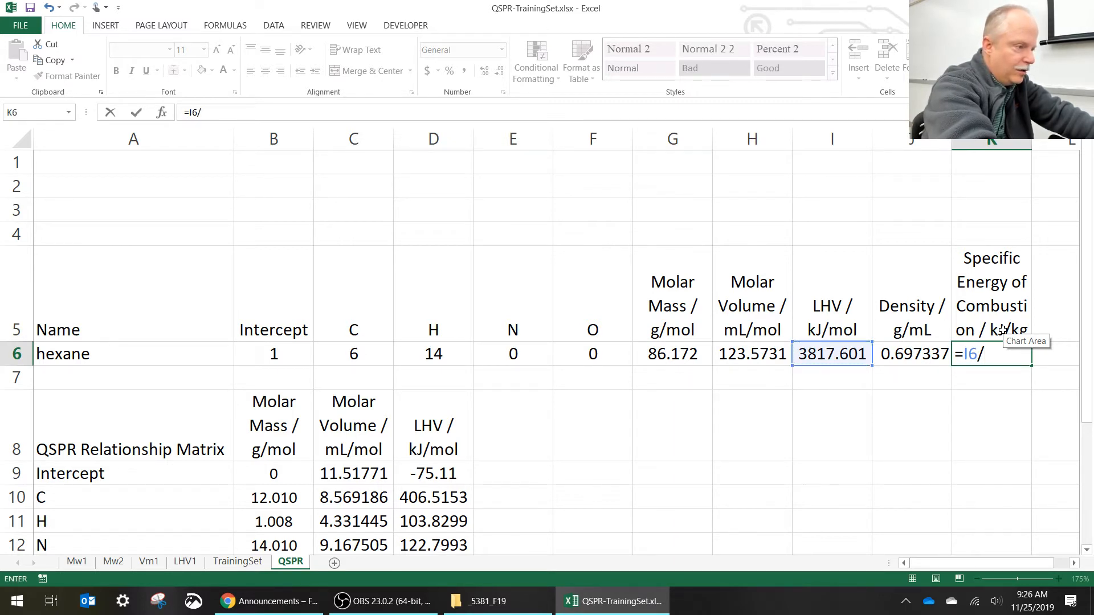
{"action": "key", "text": "Left"}
{"action": "key", "text": "Left"}
{"action": "key", "text": "Left"}
{"action": "key", "text": "Left"}
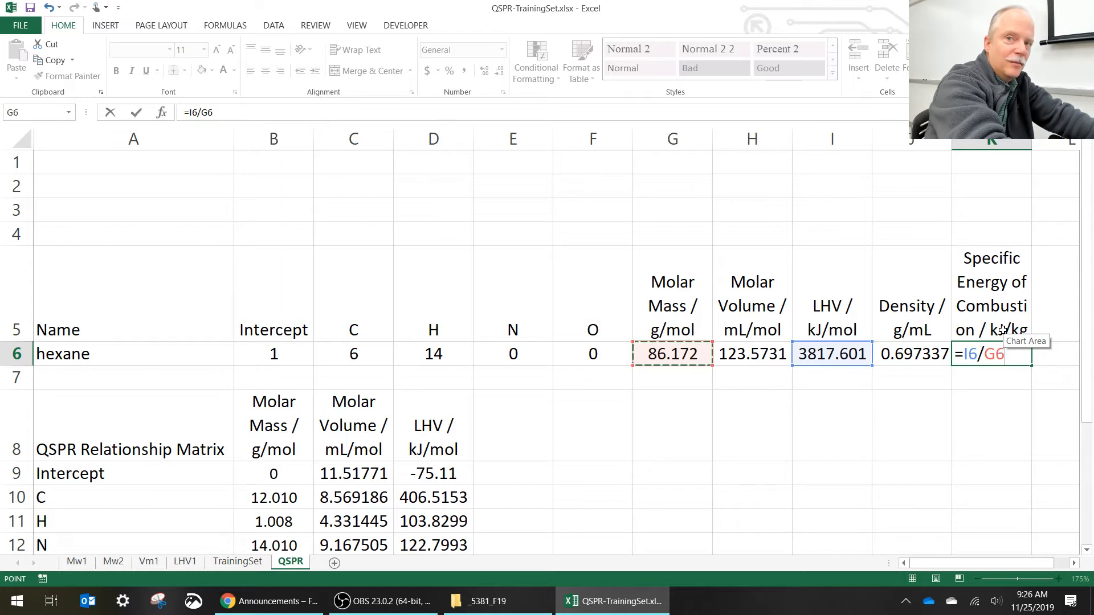
{"action": "type", "text": "*"}
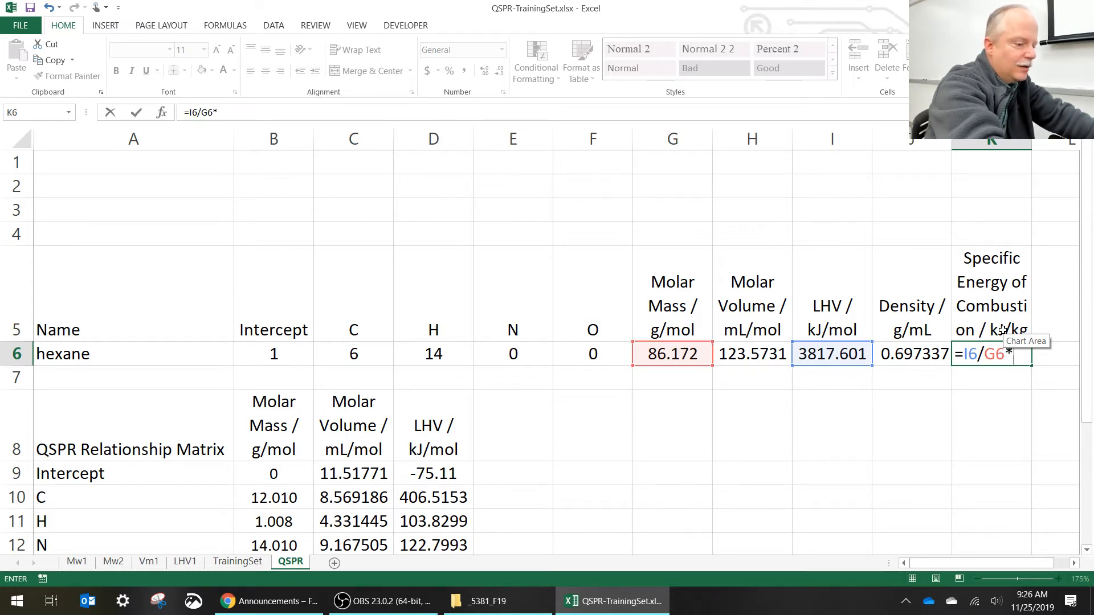
{"action": "type", "text": "1000"}
{"action": "key", "text": "Return"}
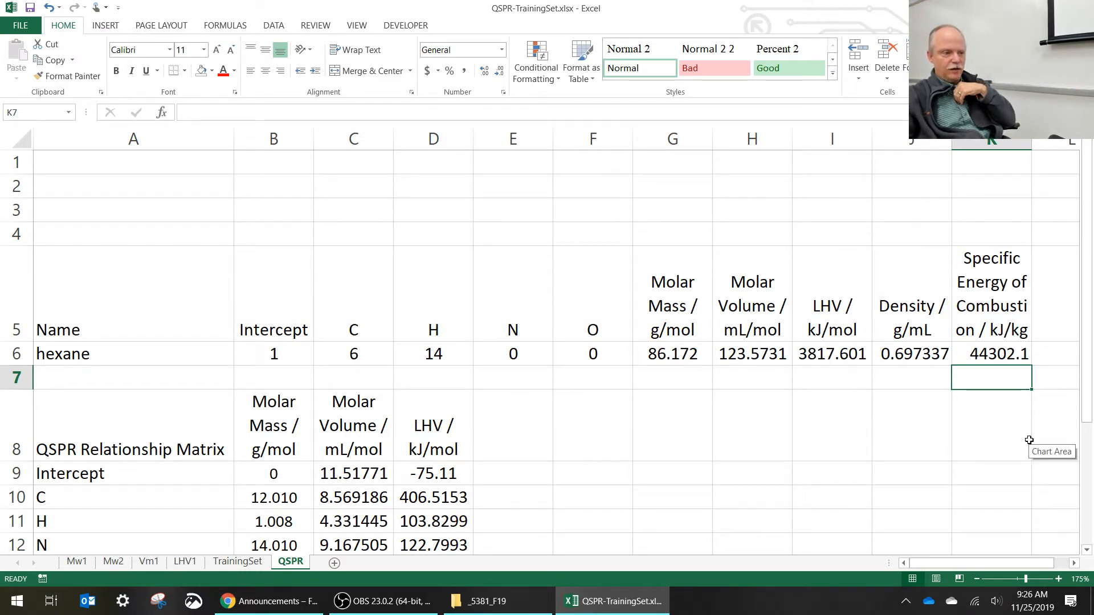
- Narrow columns E and F to make room, and add the column header "Enegy Density / kJ/L" in L5
{"action": "left_click", "coordinate": [1046, 322]}
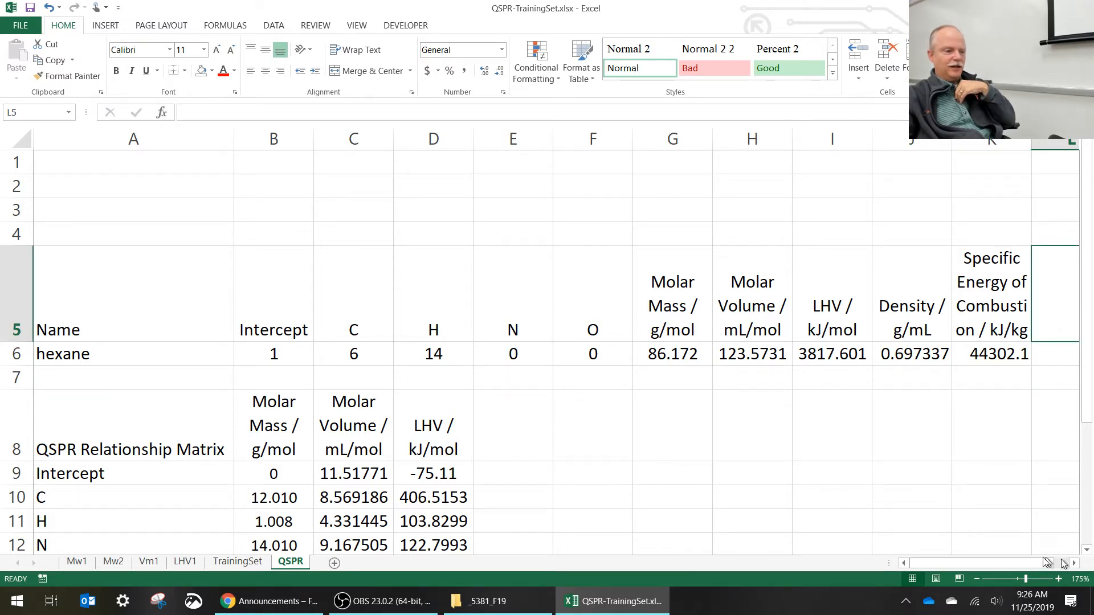
{"action": "mouse_move", "coordinate": [535, 140]}
{"action": "left_mouse_down"}
{"action": "mouse_move", "coordinate": [564, 135]}
{"action": "mouse_move", "coordinate": [535, 132]}
{"action": "left_mouse_up"}
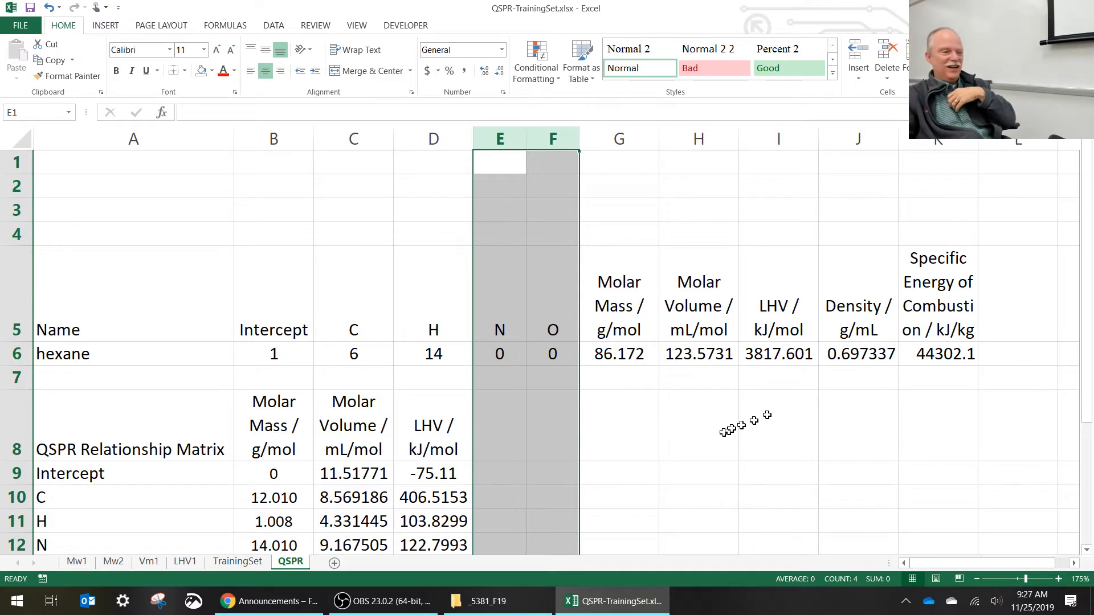
{"action": "left_click", "coordinate": [998, 312]}
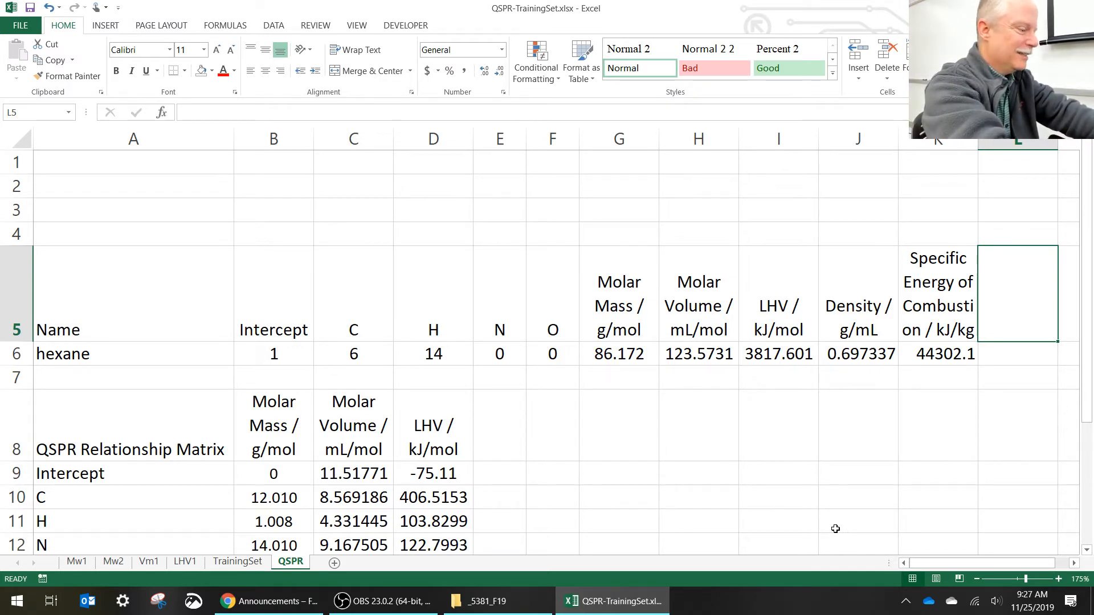
{"action": "type", "text": "E"}
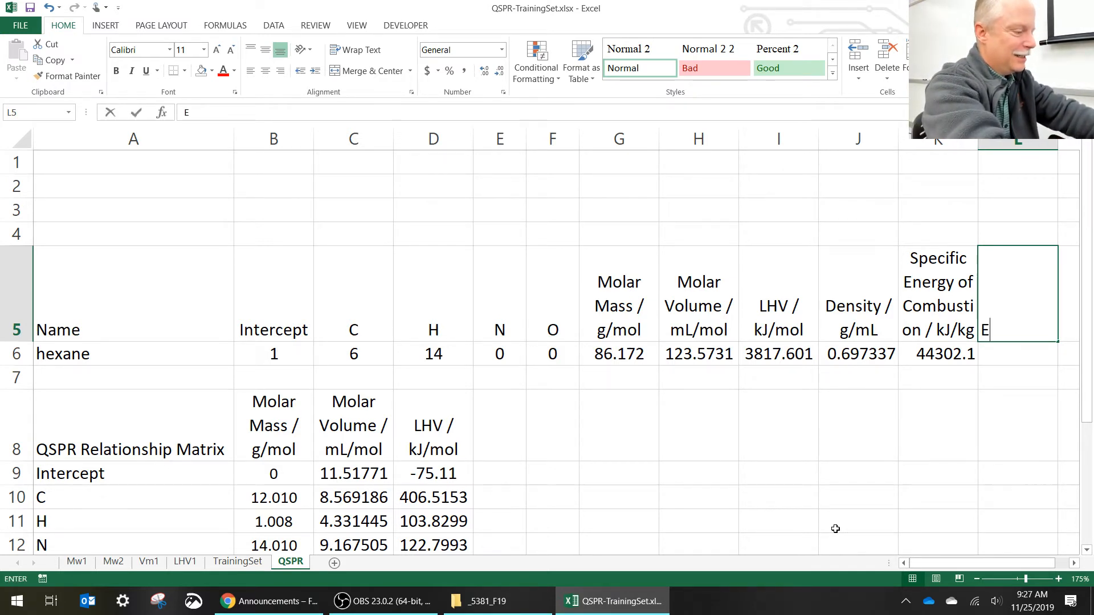
{"action": "type", "text": "negy De"}
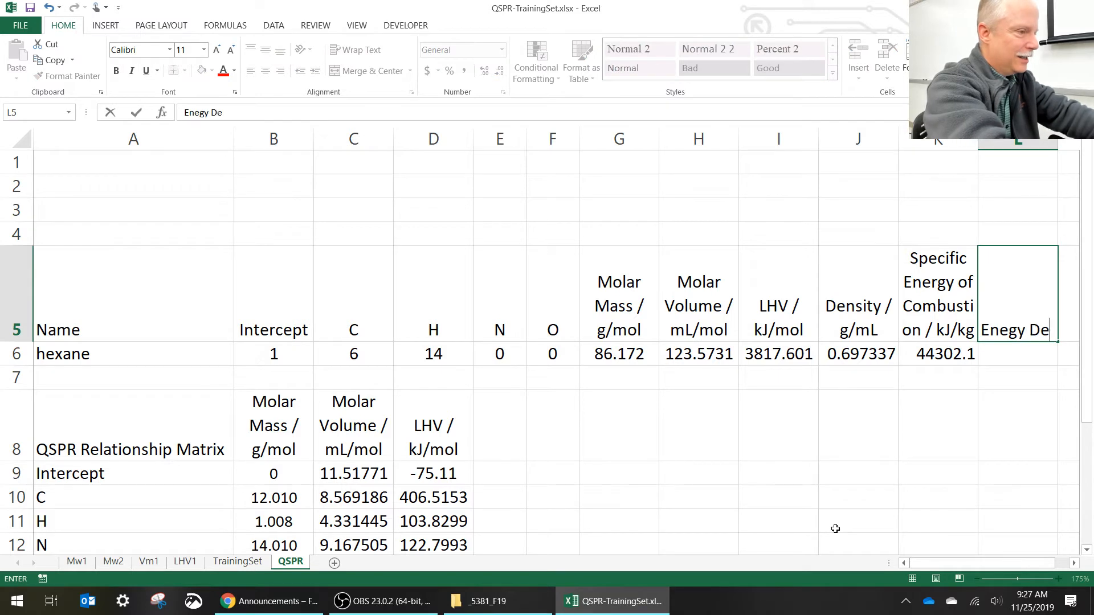
{"action": "type", "text": "nsity /"}
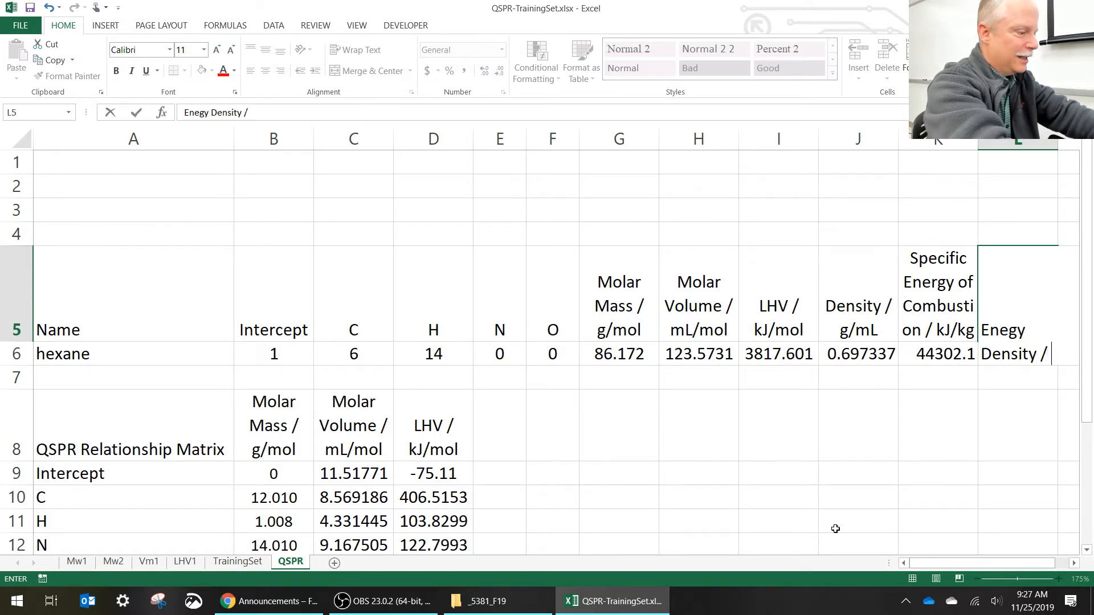
{"action": "type", "text": " kJ/L"}
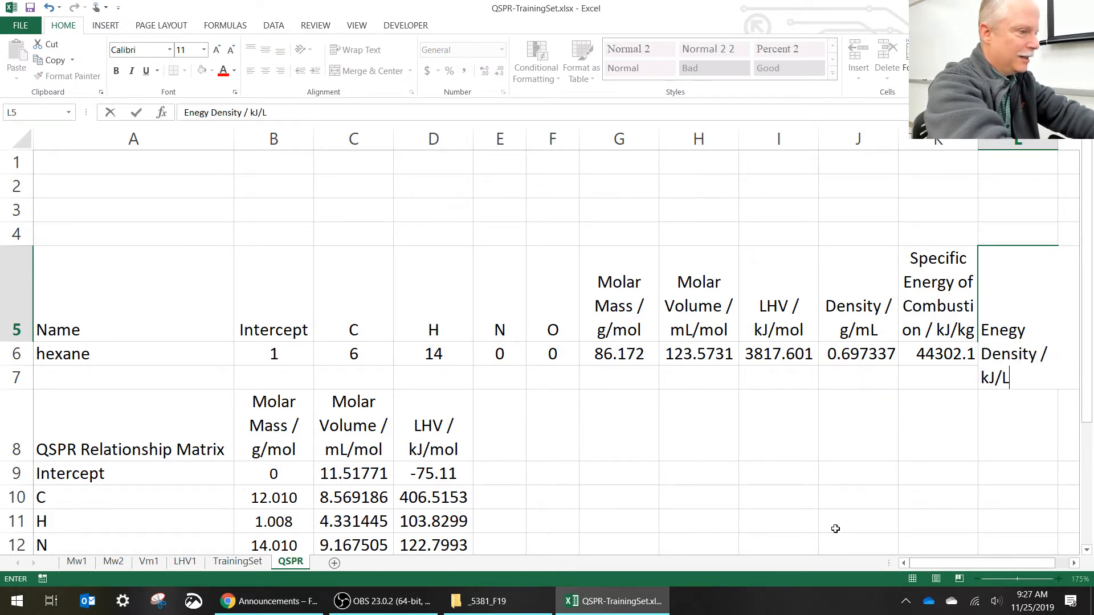
{"action": "key", "text": "Return"}
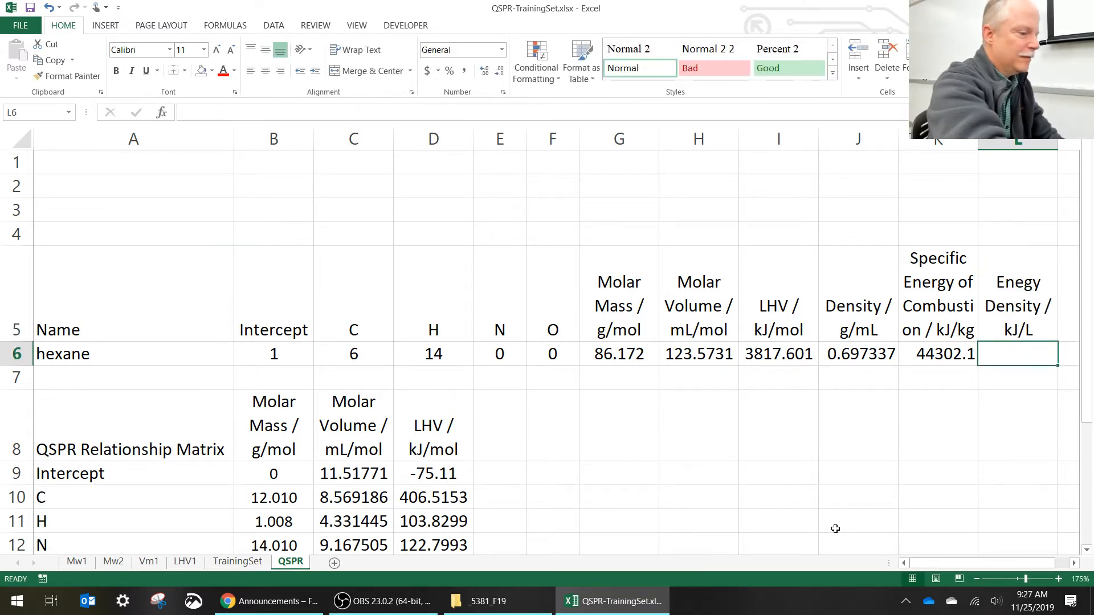
- Calculate the energy density in L6 from LHV and molar volume with =I6/H6*1000
{"action": "type", "text": "="}
{"action": "key", "text": "Left"}
{"action": "key", "text": "Left"}
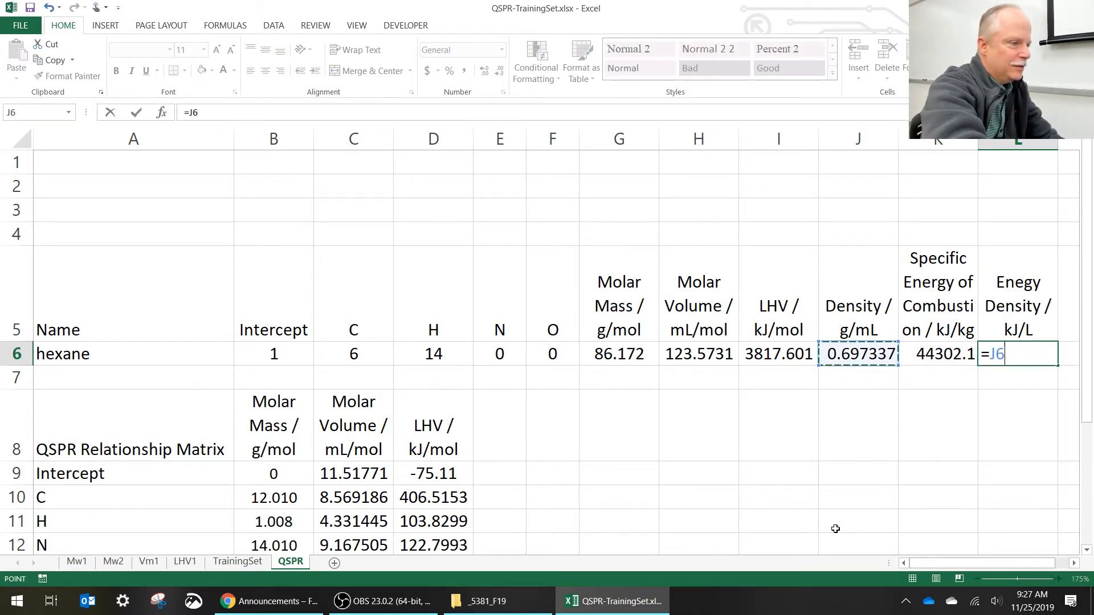
{"action": "key", "text": "Left"}
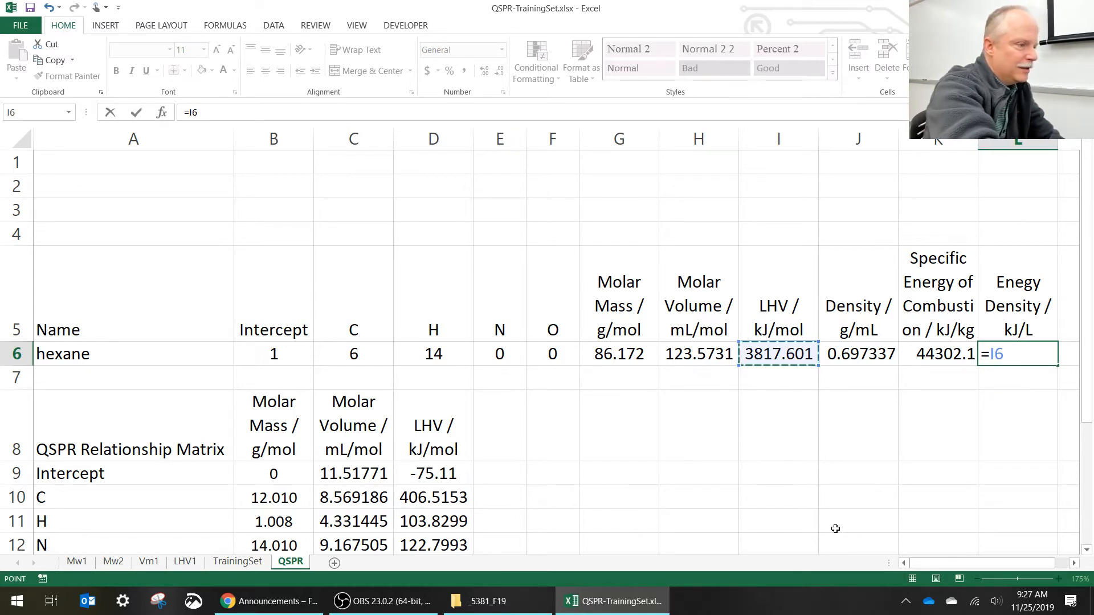
{"action": "type", "text": "/"}
{"action": "key", "text": "Left"}
{"action": "key", "text": "Left"}
{"action": "key", "text": "Left"}
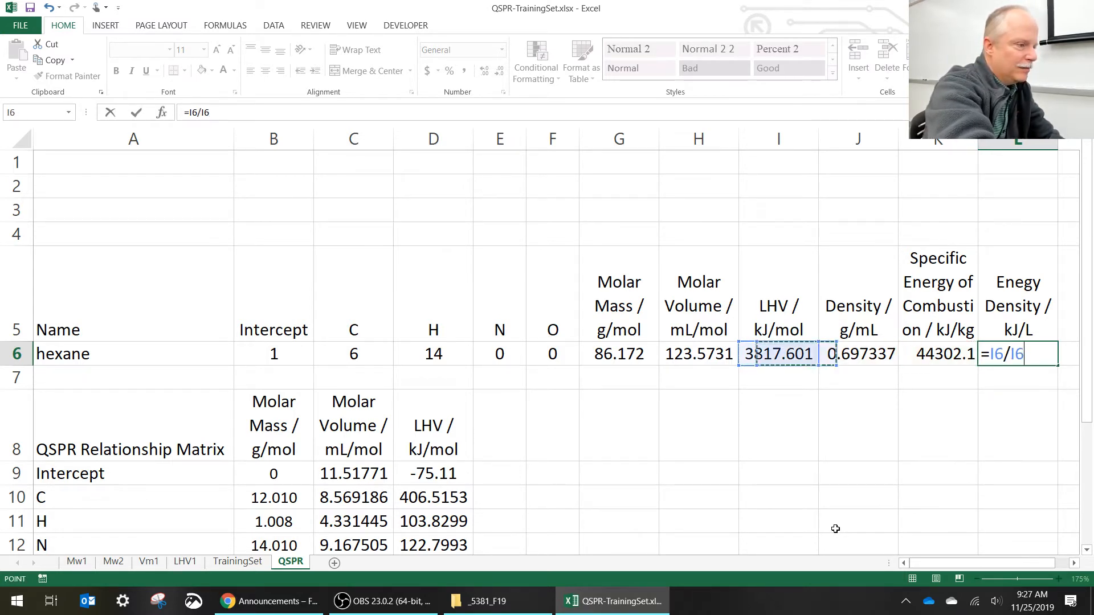
{"action": "key", "text": "Left"}
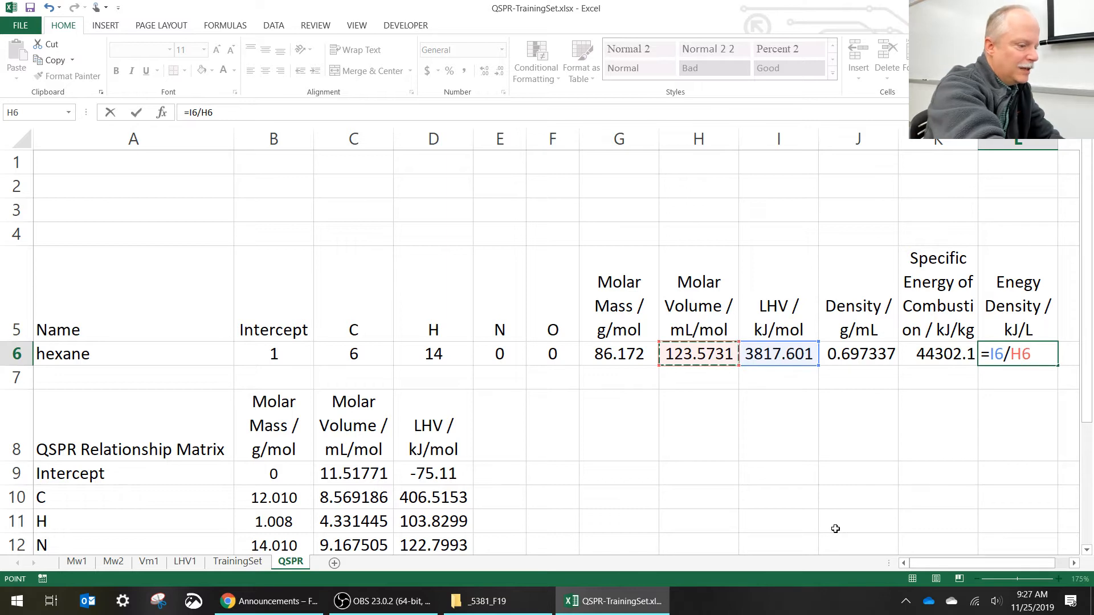
{"action": "type", "text": "*1"}
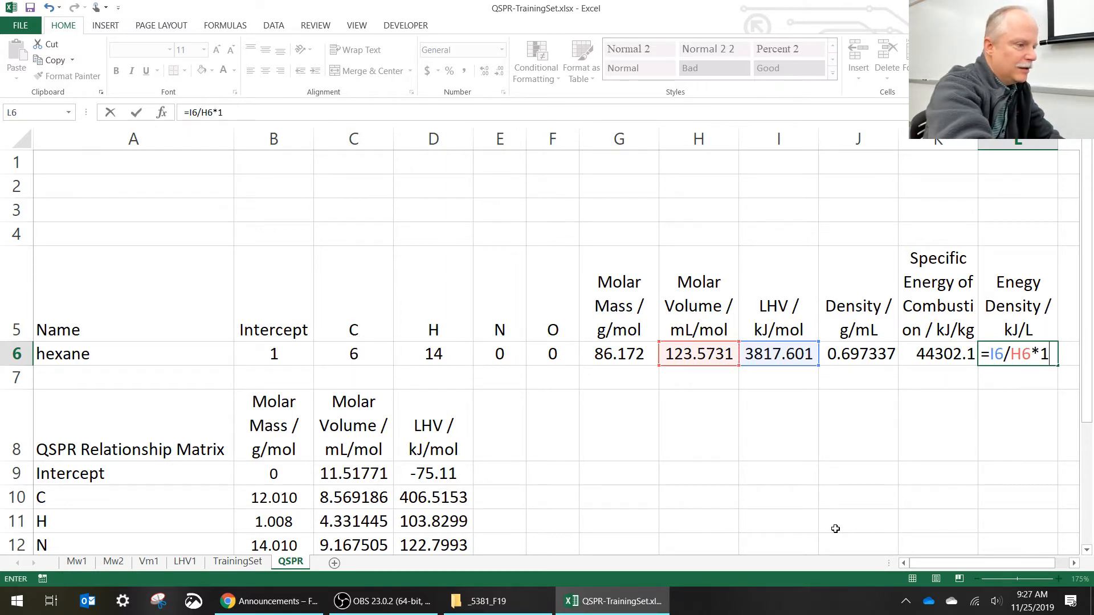
{"action": "type", "text": "000"}
{"action": "key", "text": "Return"}
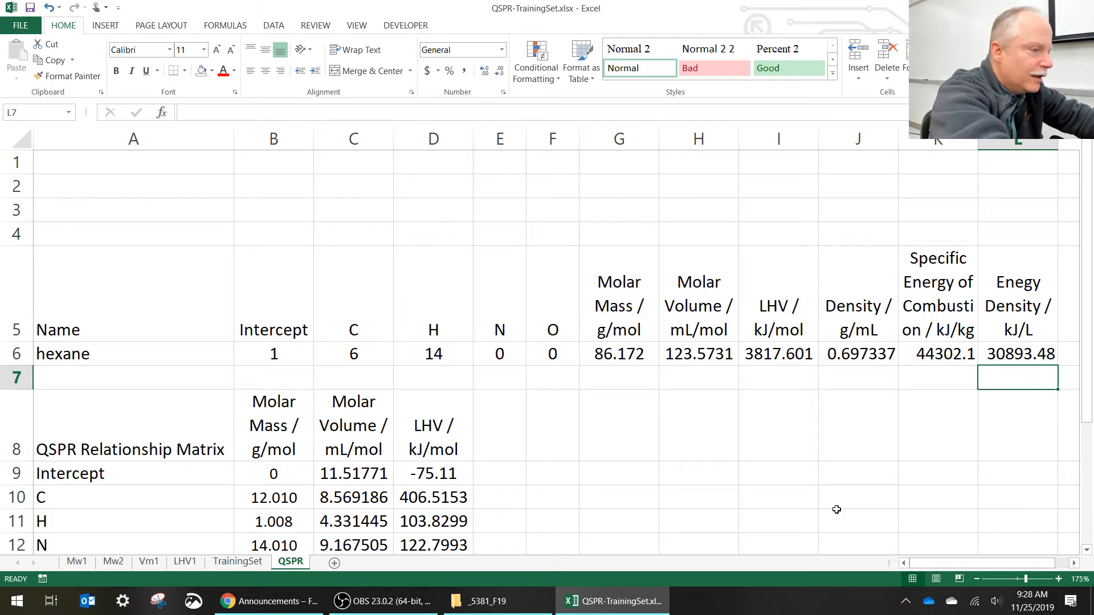
- Label L7 "kJ/gal" below the energy density value
{"action": "type", "text": "kJ"}
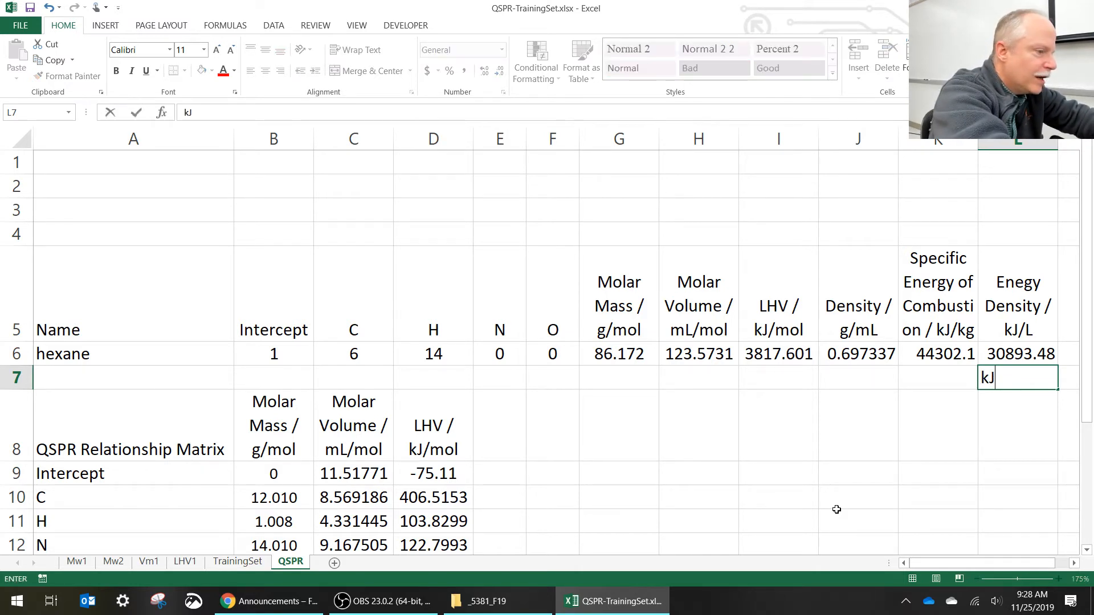
{"action": "type", "text": "/gal"}
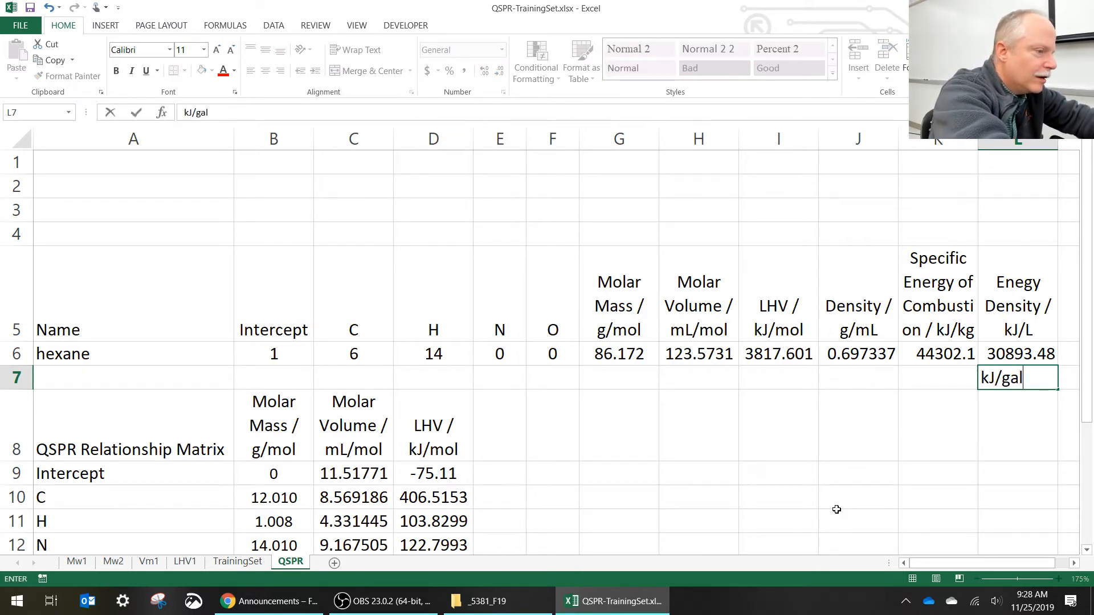
{"action": "key", "text": "Return"}
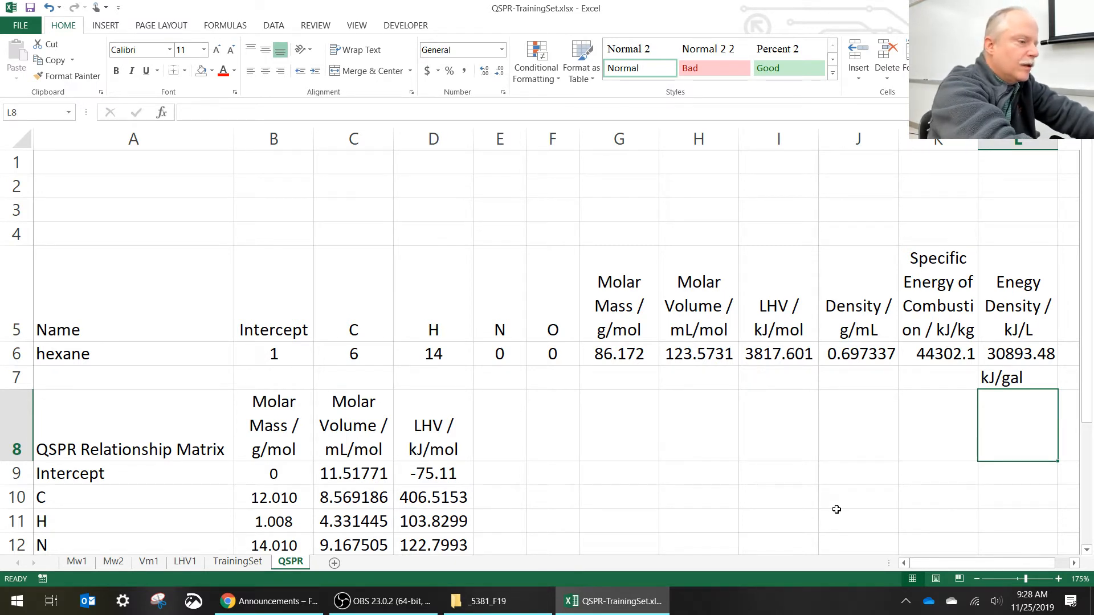
- Convert the energy density to kJ/gal in L8 with the formula =L6*3.78
{"action": "type", "text": "="}
{"action": "key", "text": "Up"}
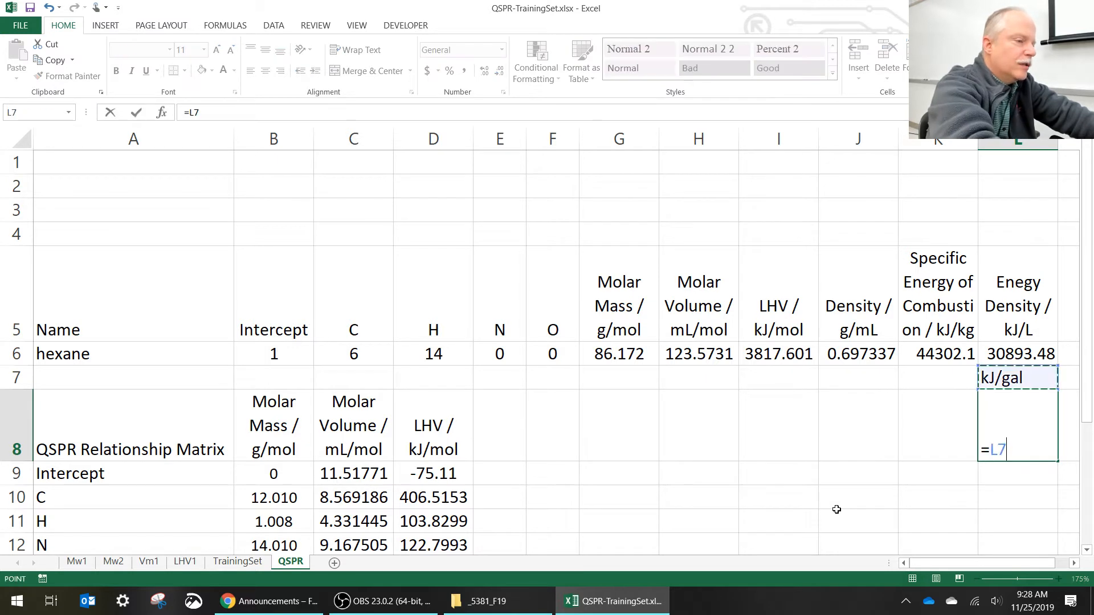
{"action": "key", "text": "Up"}
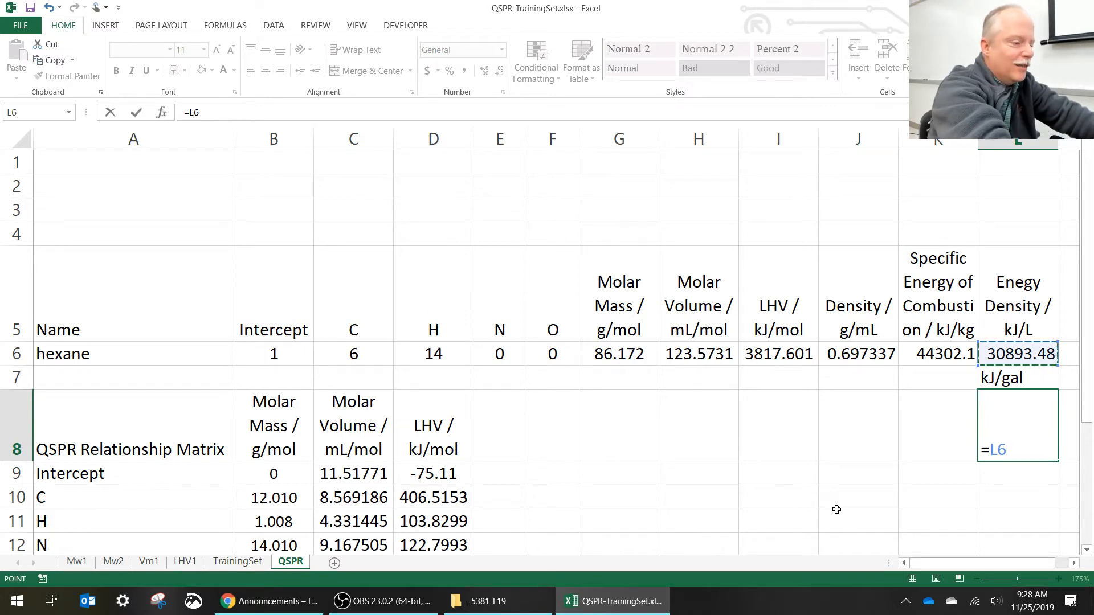
{"action": "type", "text": "*3"}
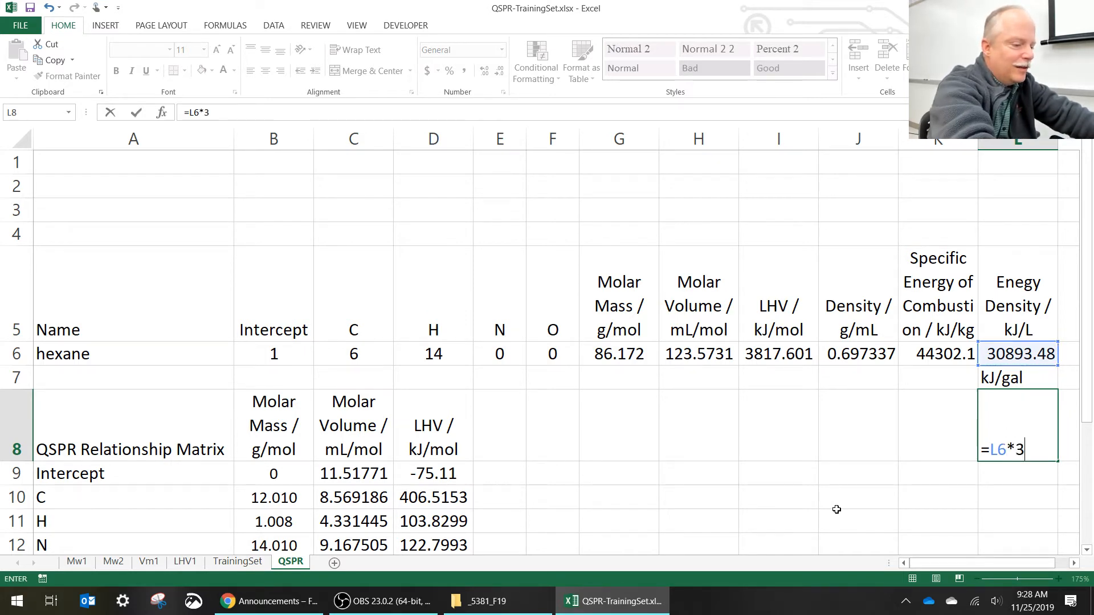
{"action": "type", "text": ".78"}
{"action": "key", "text": "Return"}
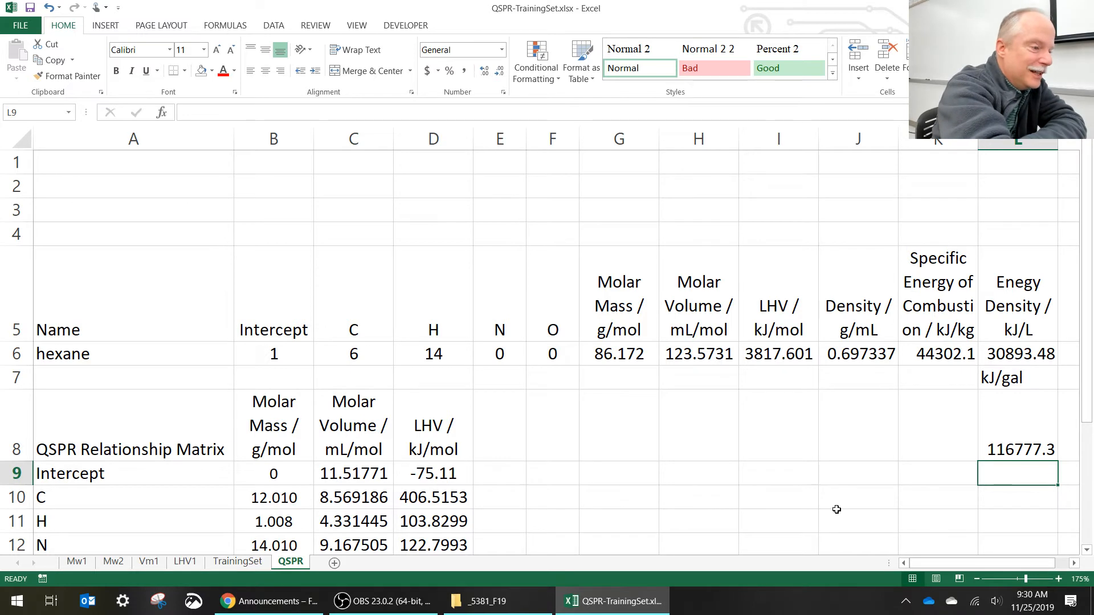
- Label L9 "kJ/mile" below the kJ/gal value
{"action": "type", "text": "="}
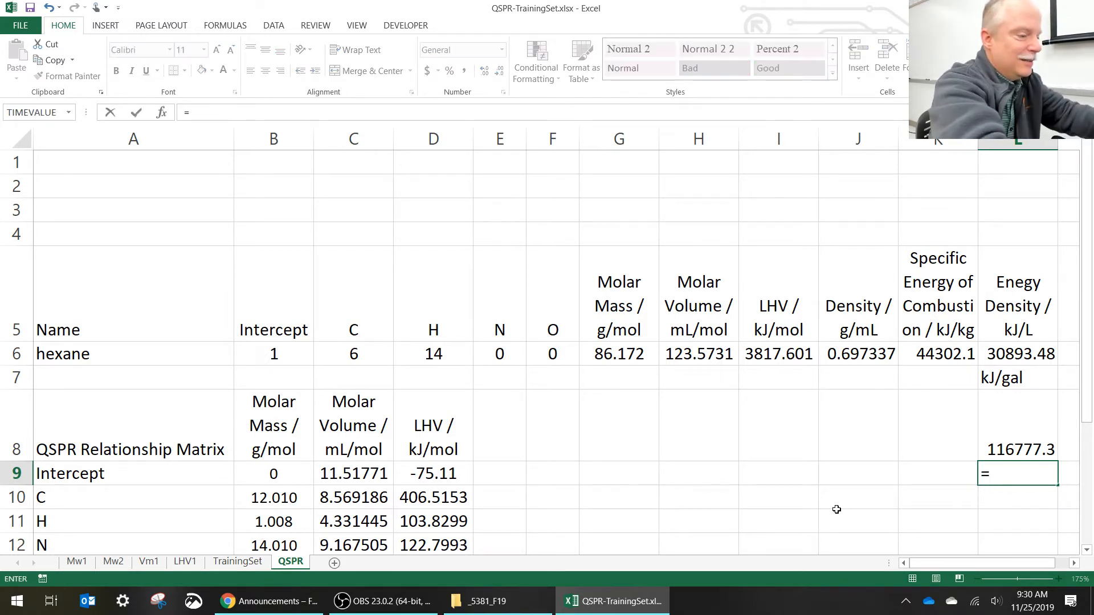
{"action": "key", "text": "BackSpace"}
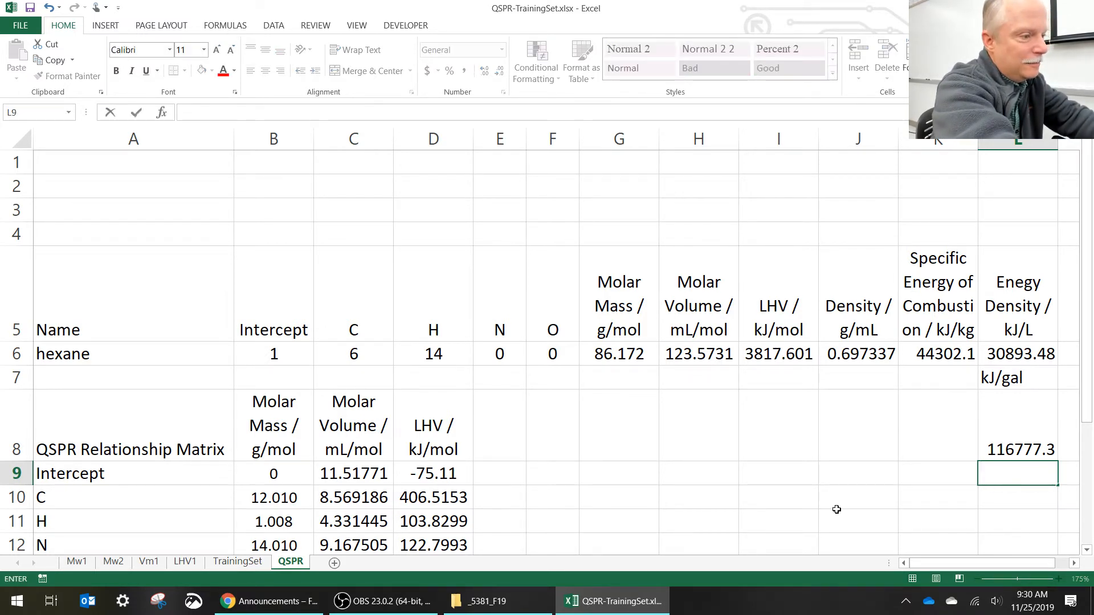
{"action": "type", "text": "kJ"}
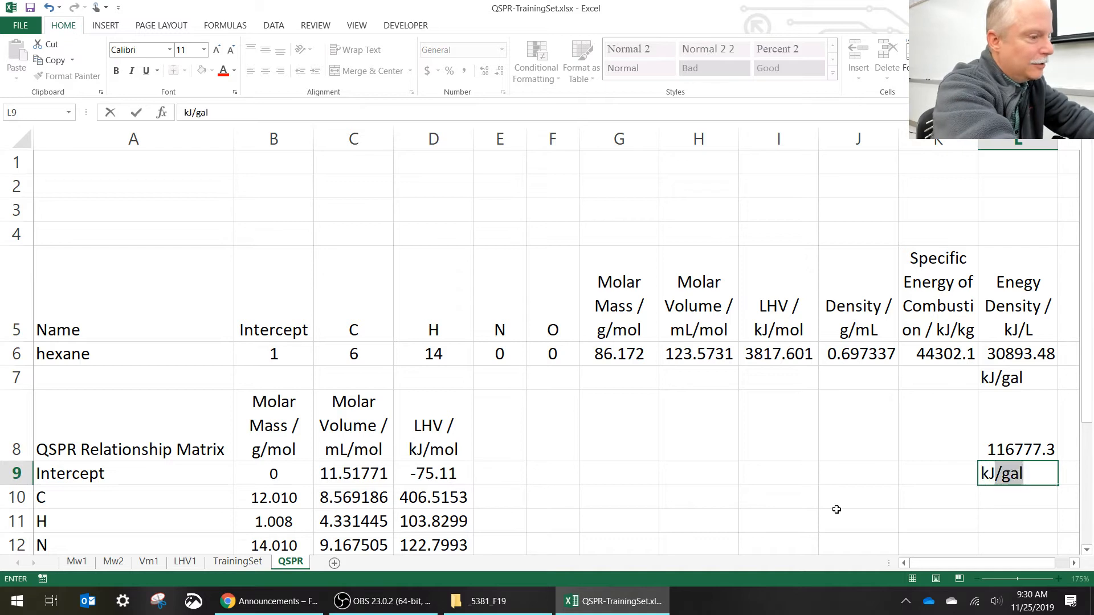
{"action": "key", "text": "BackSpace"}
{"action": "type", "text": "\\"}
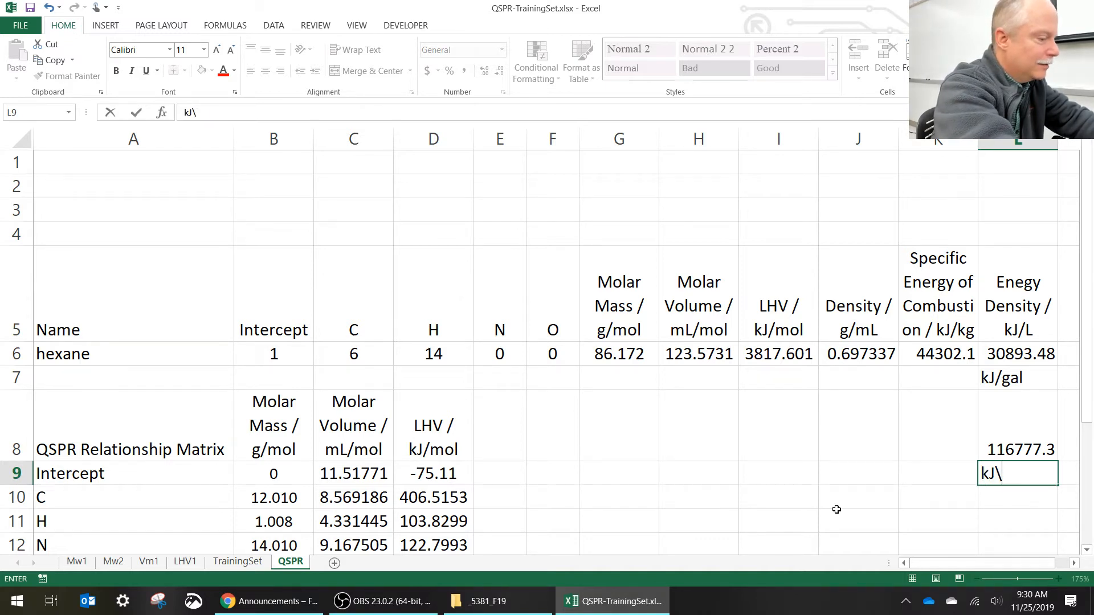
{"action": "key", "text": "BackSpace"}
{"action": "type", "text": "/mile"}
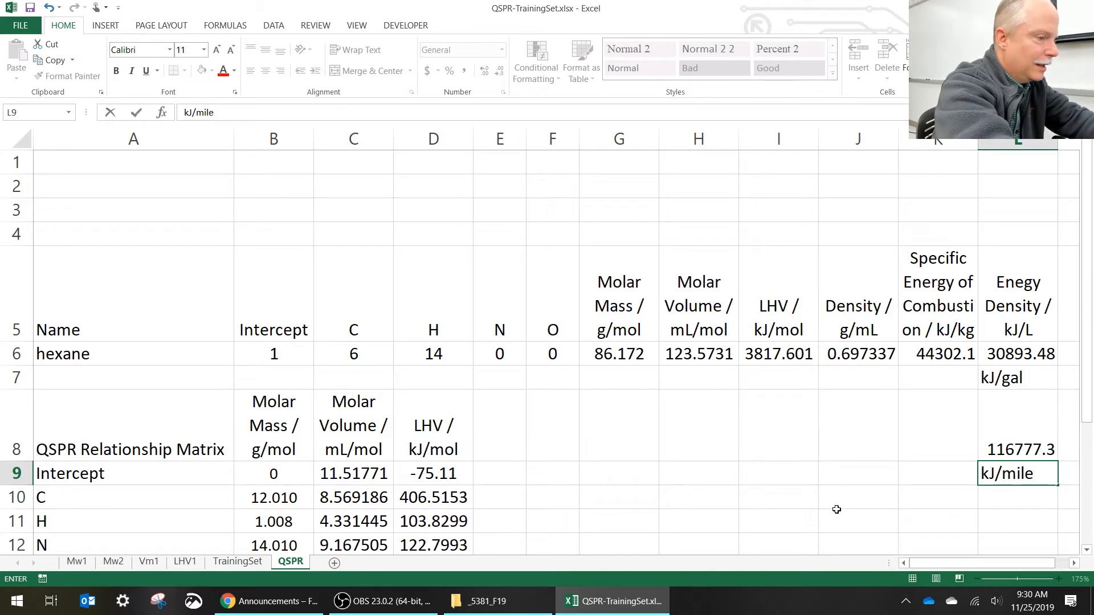
{"action": "key", "text": "Return"}
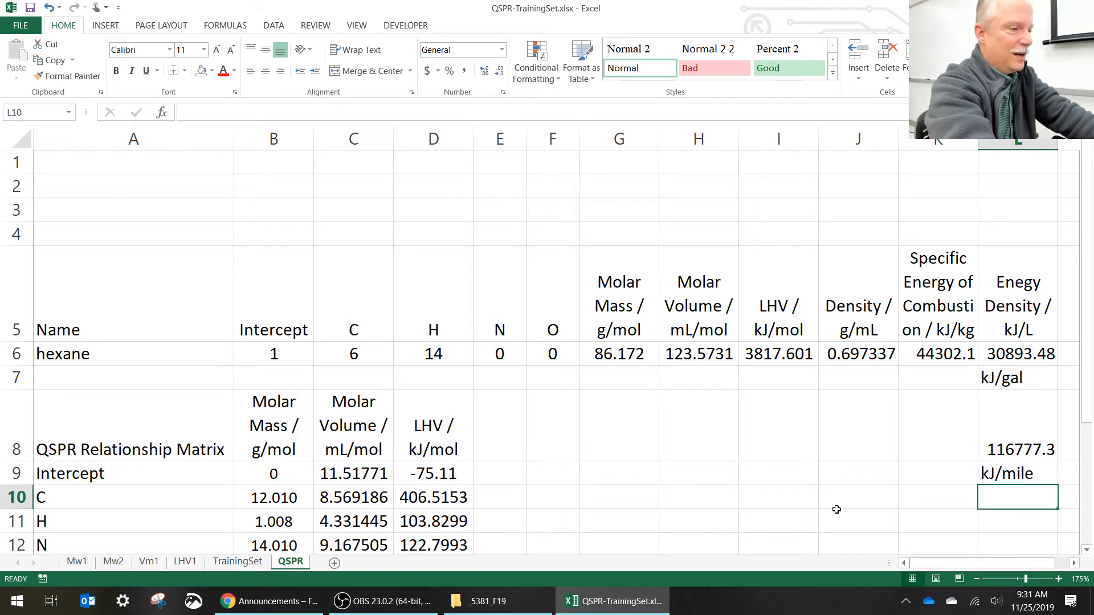
- Calculate the energy per mile in L10 by dividing the kJ/gal value by 20 with =L8/20
{"action": "type", "text": "="}
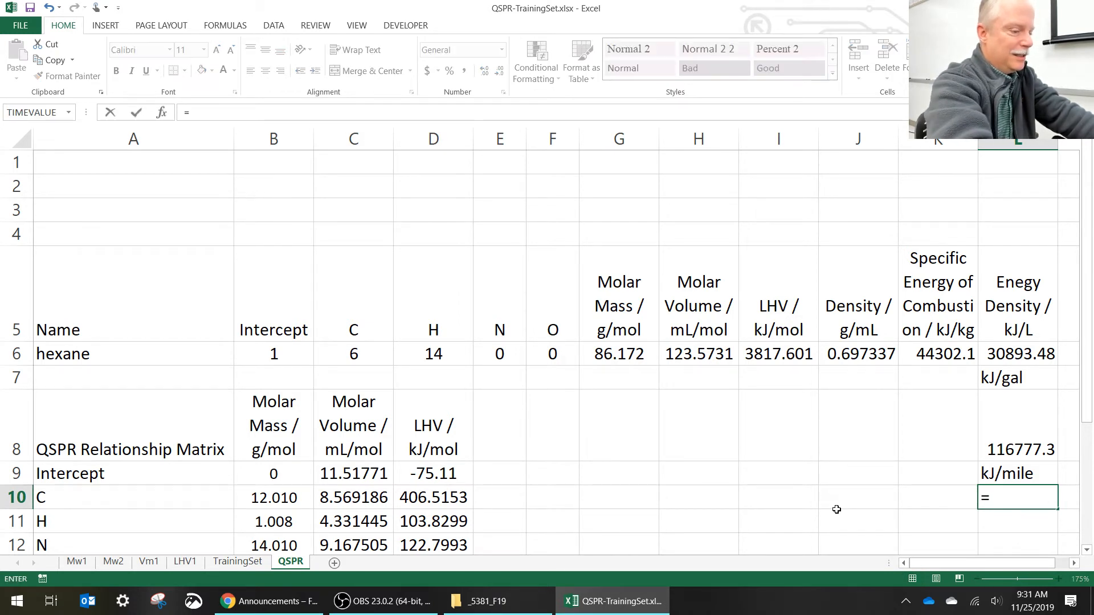
{"action": "key", "text": "Up"}
{"action": "key", "text": "Up"}
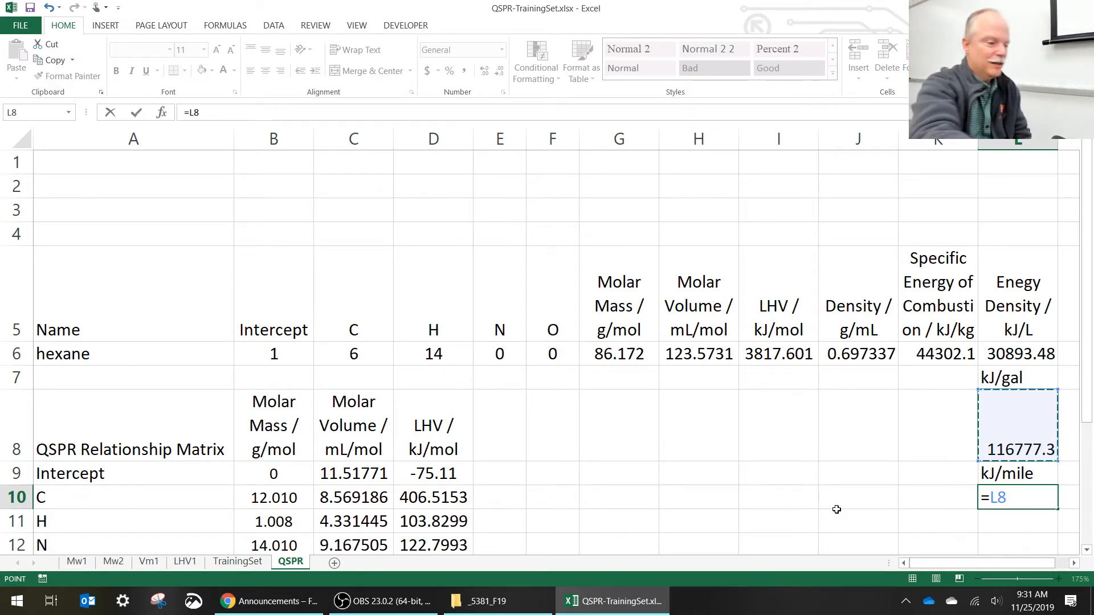
{"action": "type", "text": "/20"}
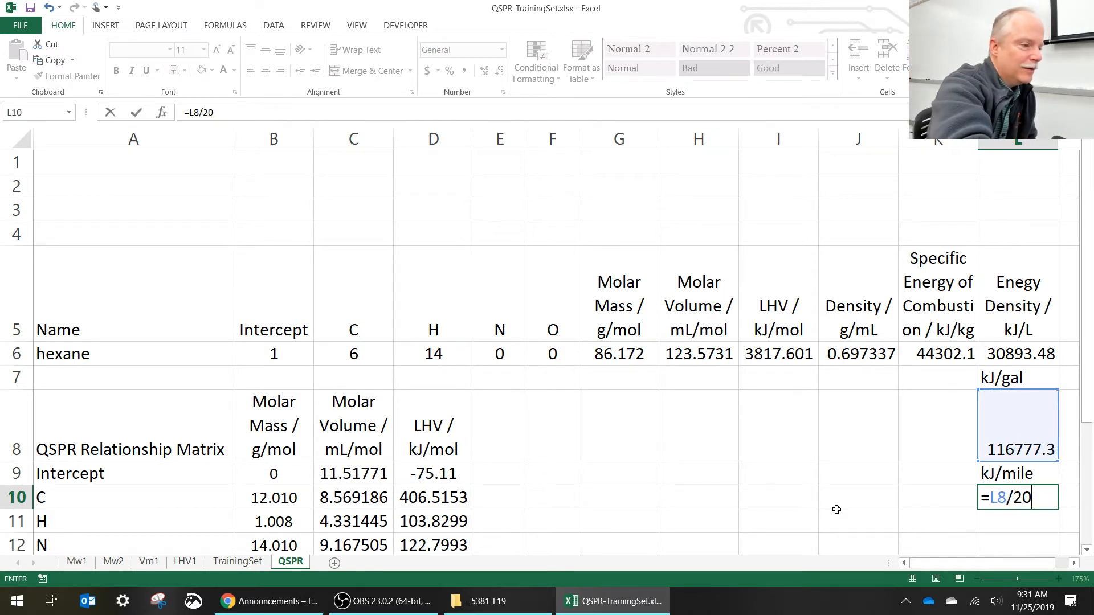
{"action": "key", "text": "Return"}
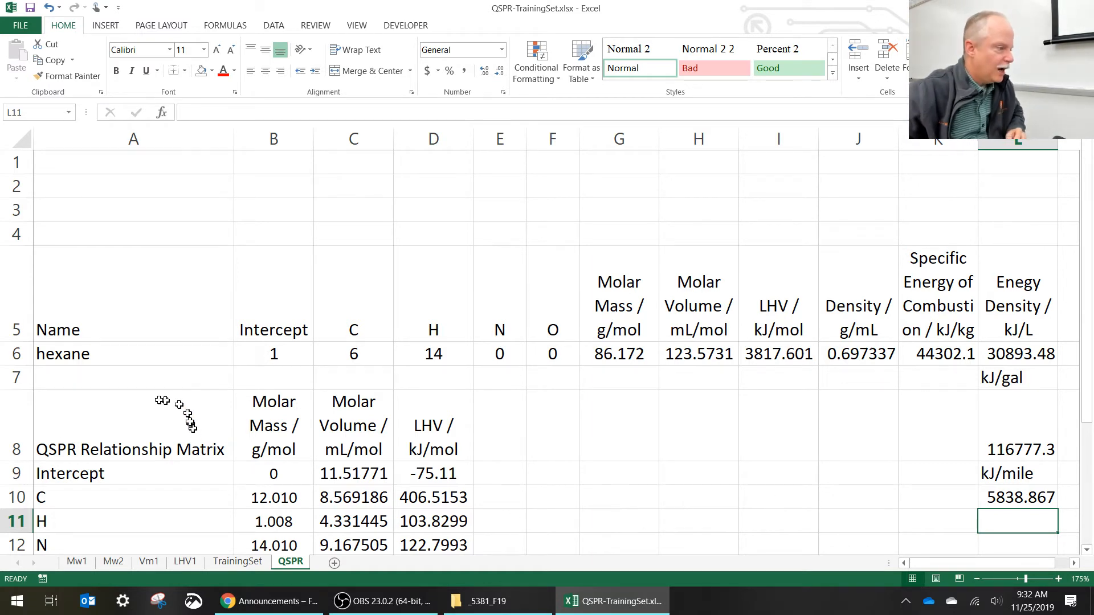
- Change the compound in row 6 to octane, with 8 carbon and 18 hydrogen atoms
{"action": "left_click", "coordinate": [163, 359]}
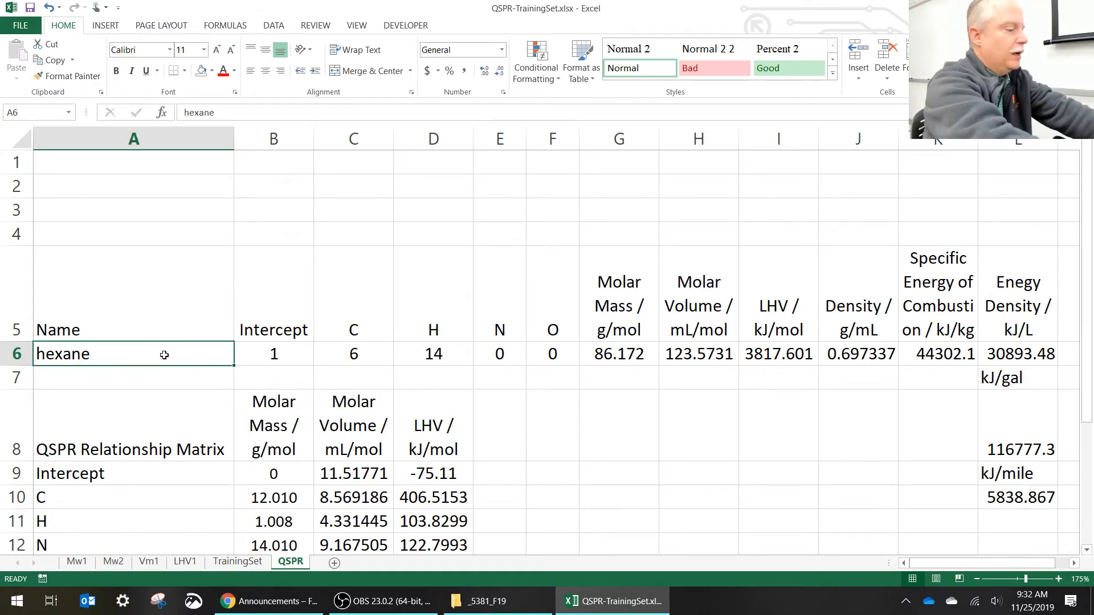
{"action": "double_click", "coordinate": [165, 355]}
{"action": "type", "text": "octane"}
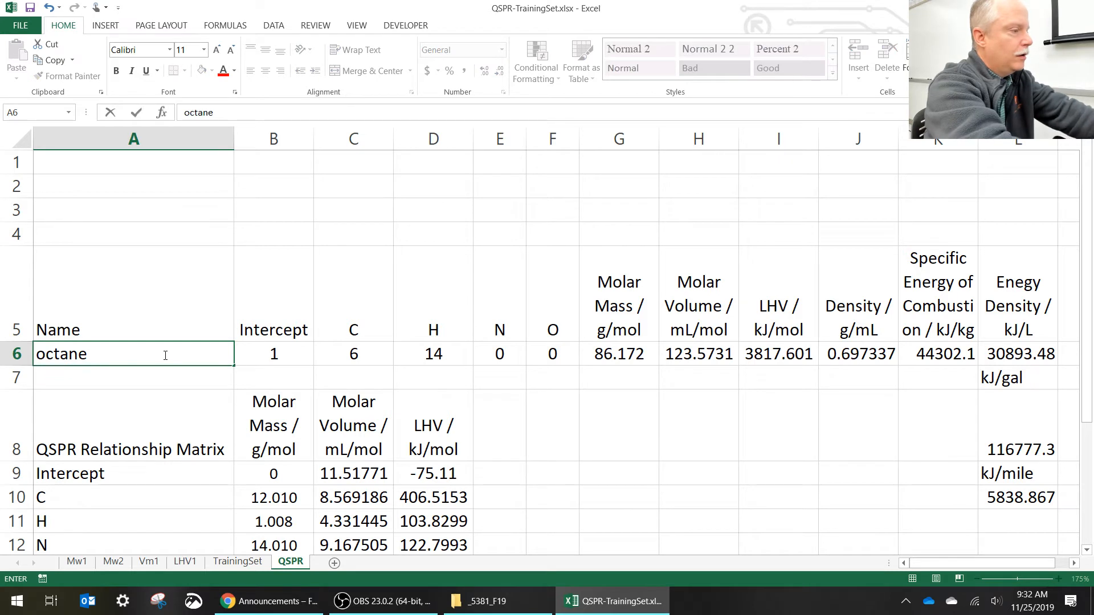
{"action": "key", "text": "Tab"}
{"action": "key", "text": "Tab"}
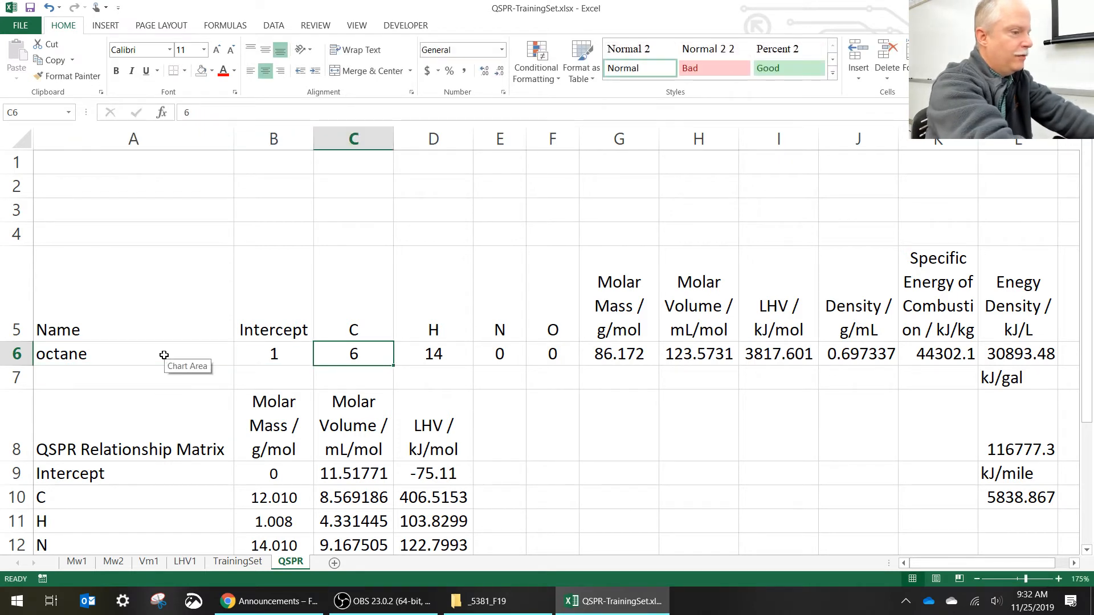
{"action": "type", "text": "8"}
{"action": "key", "text": "Tab"}
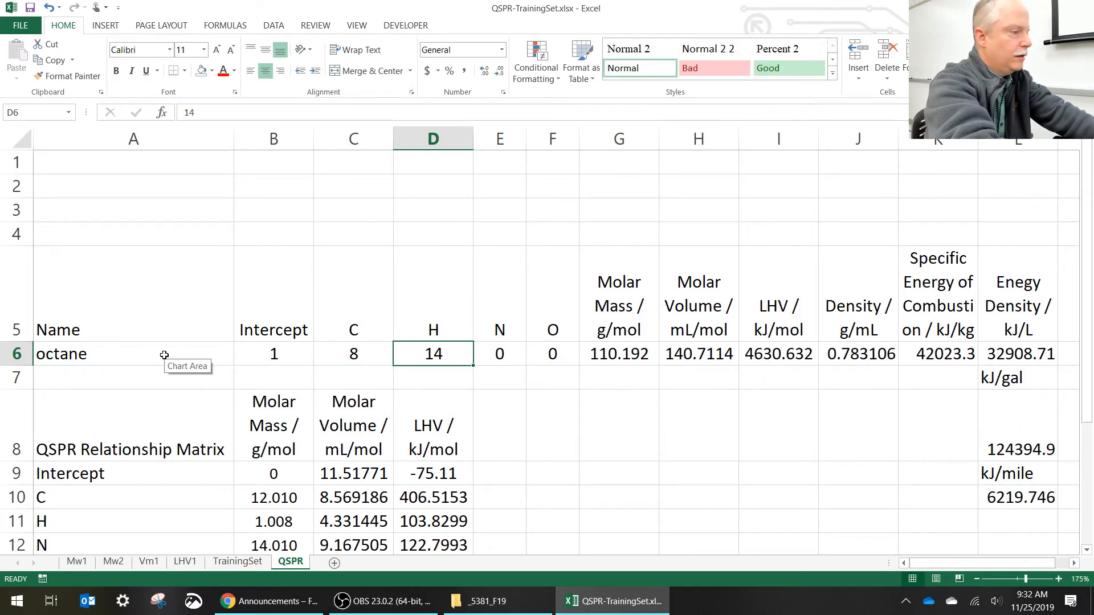
{"action": "type", "text": "18"}
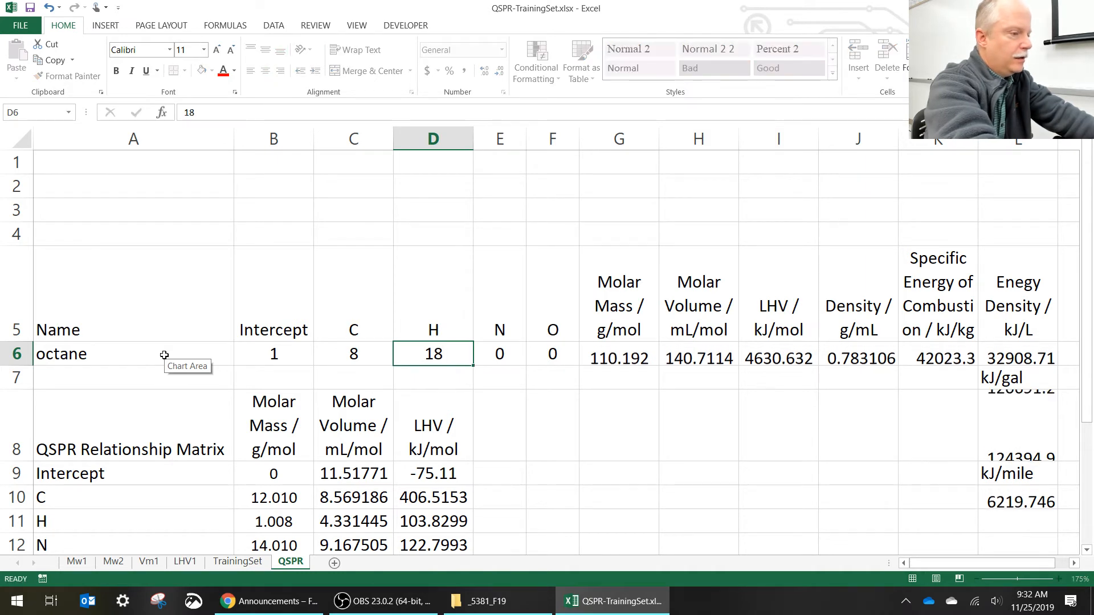
{"action": "key", "text": "Tab"}
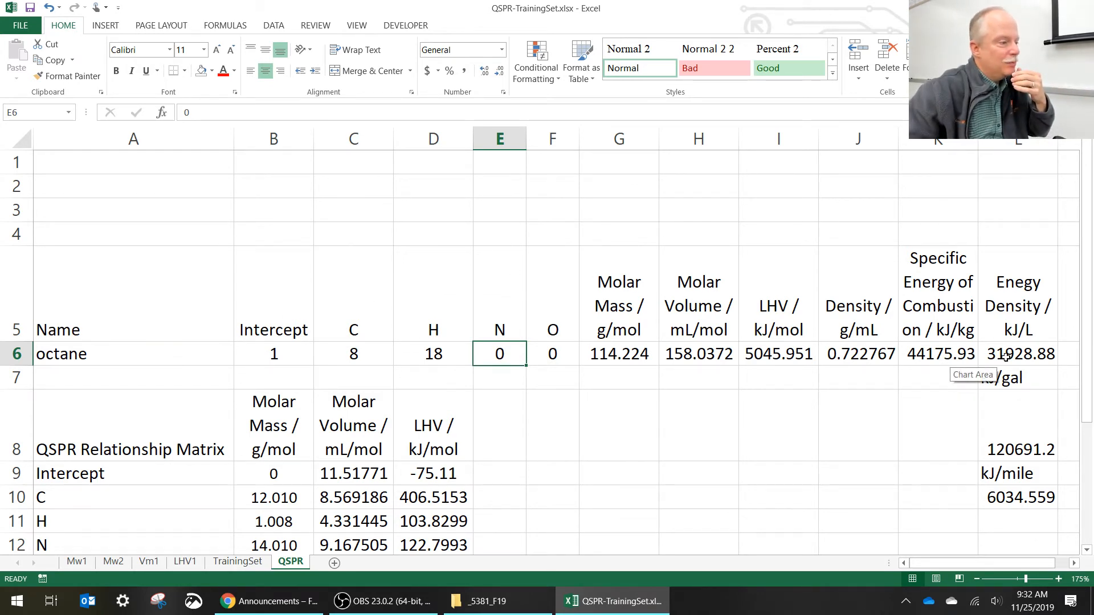
- Rename the compound in A6 as benzene
{"action": "left_click", "coordinate": [176, 361]}
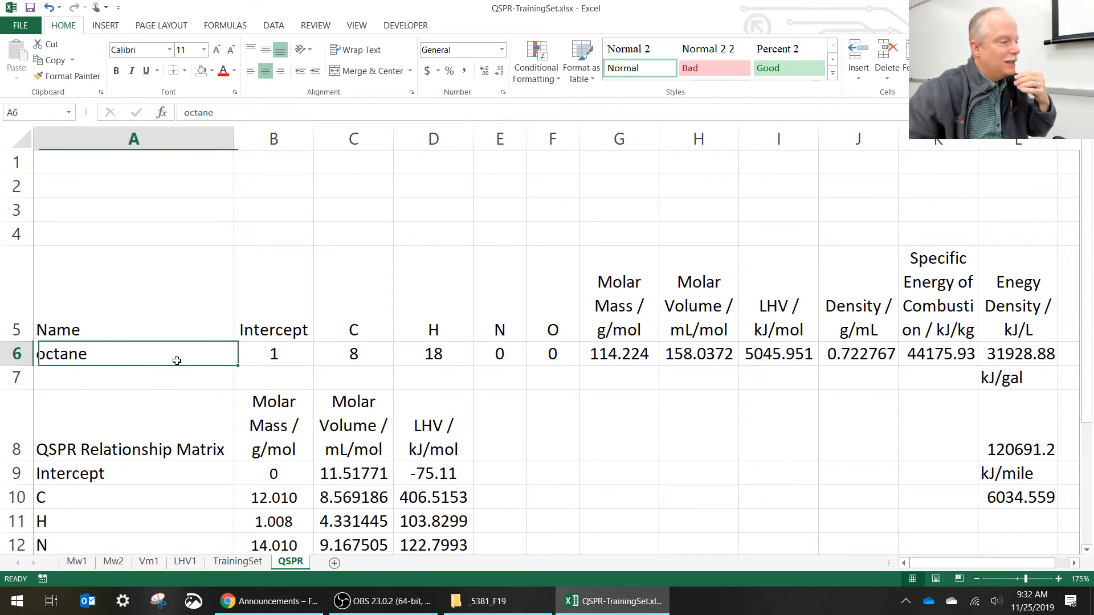
{"action": "type", "text": "enzen"}
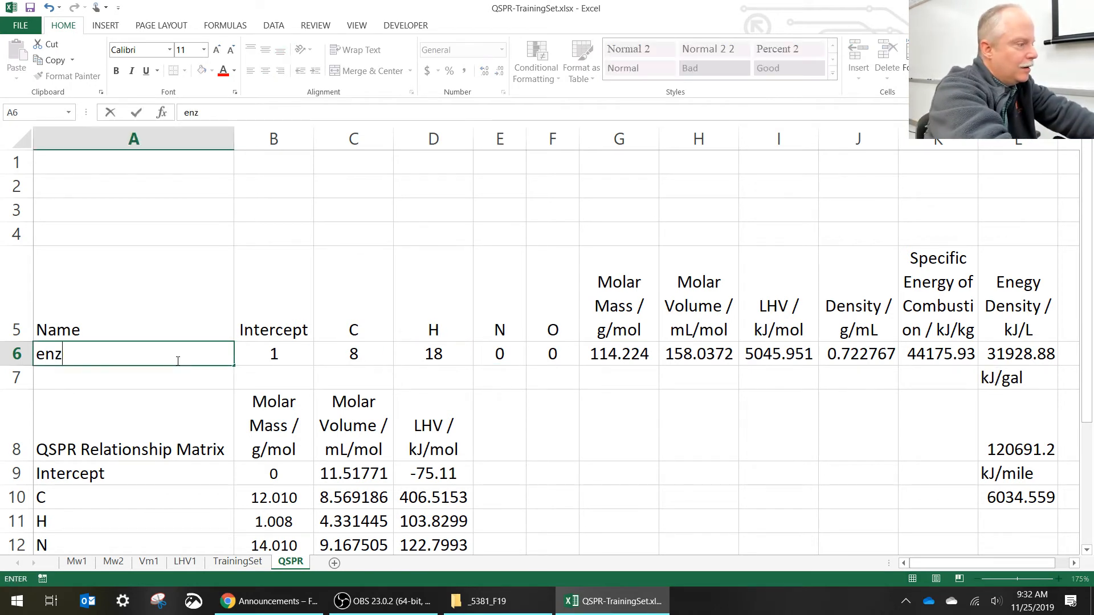
{"action": "key", "text": "BackSpace"}
{"action": "key", "text": "BackSpace"}
{"action": "key", "text": "BackSpace"}
{"action": "key", "text": "BackSpace"}
{"action": "key", "text": "BackSpace"}
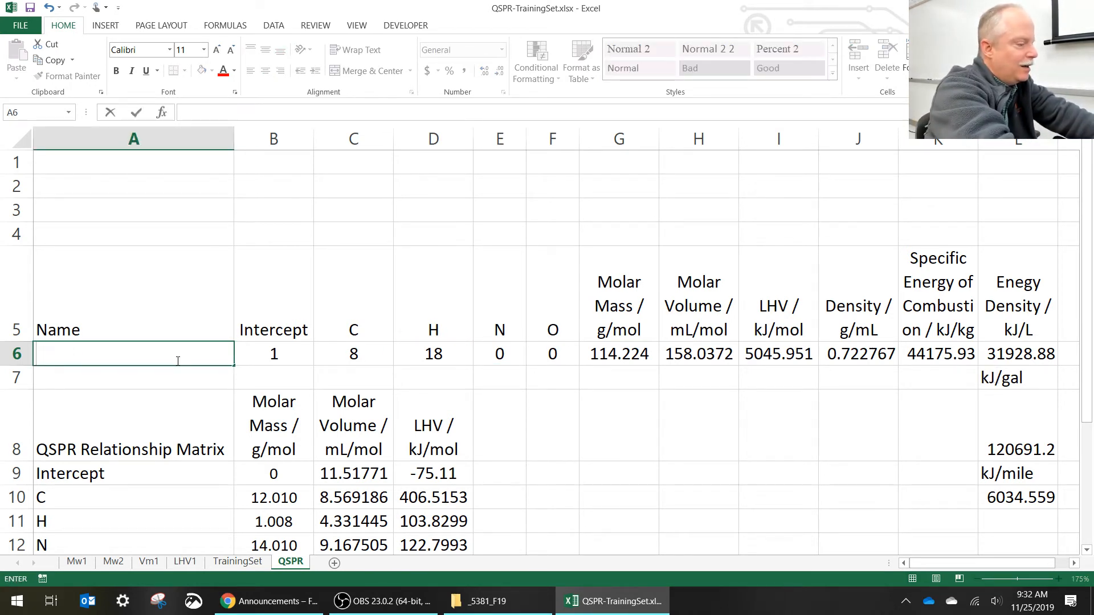
{"action": "type", "text": "benzene"}
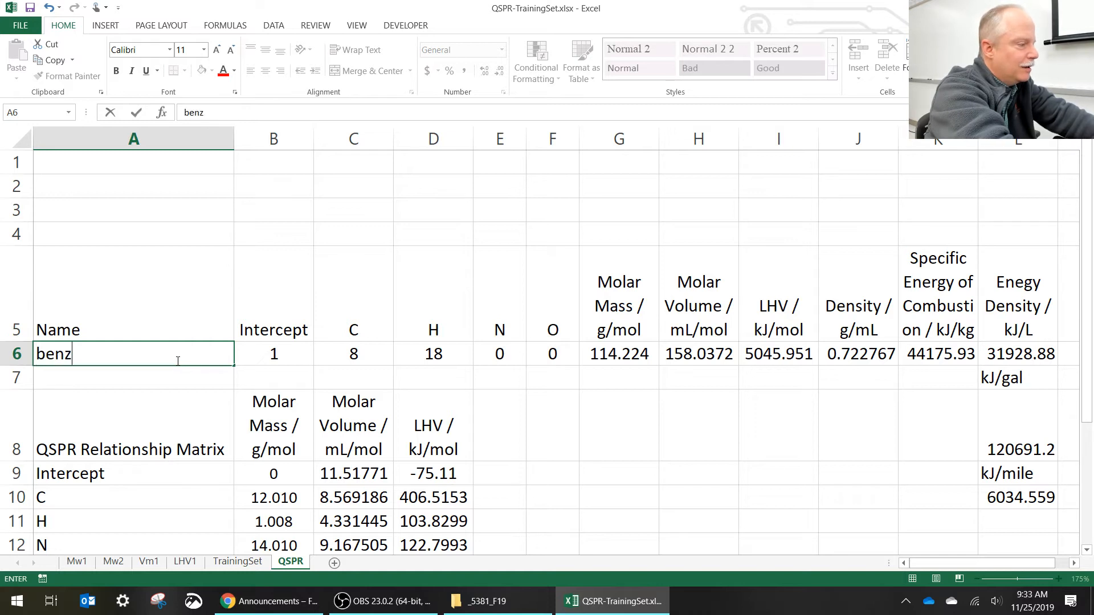
- Set benzene's carbon count in C6 to 6 and its hydrogen count in D6 to 6
{"action": "key", "text": "Tab"}
{"action": "key", "text": "Tab"}
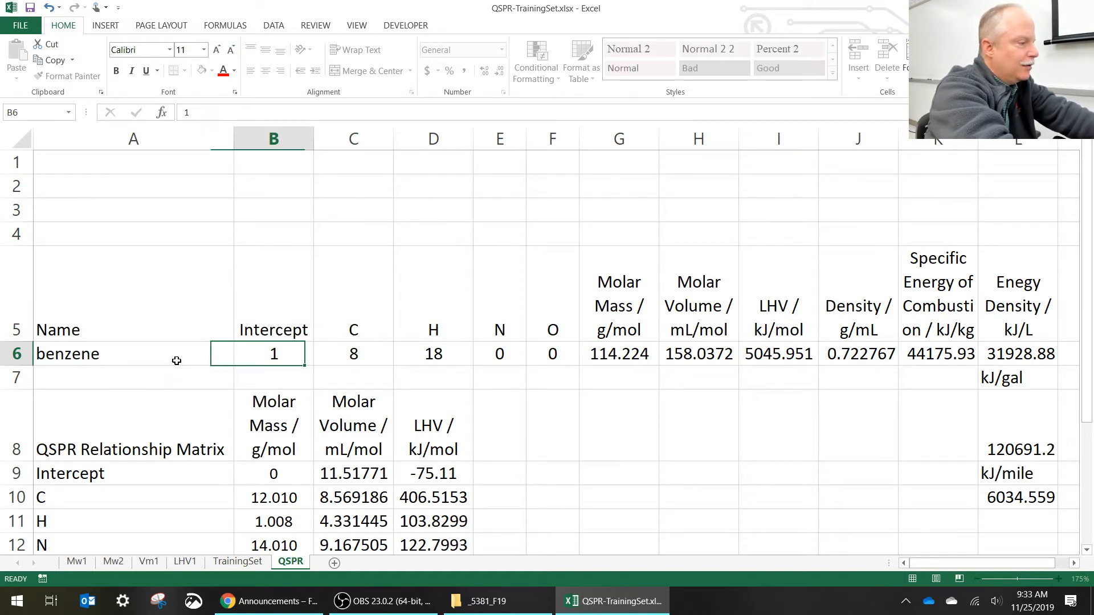
{"action": "type", "text": "6"}
{"action": "key", "text": "Tab"}
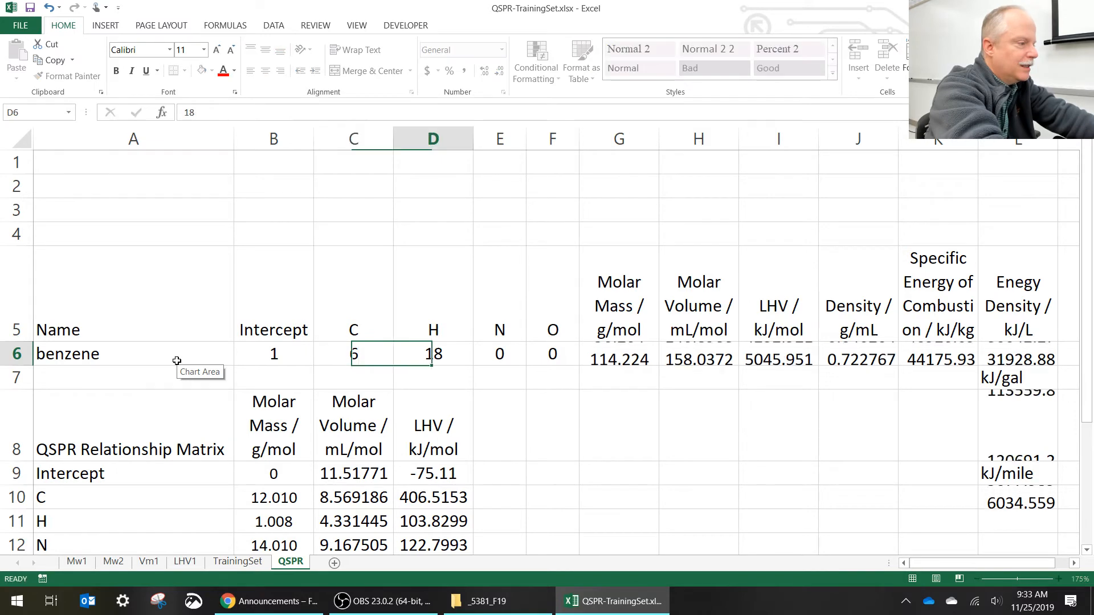
{"action": "type", "text": "6"}
{"action": "key", "text": "Tab"}
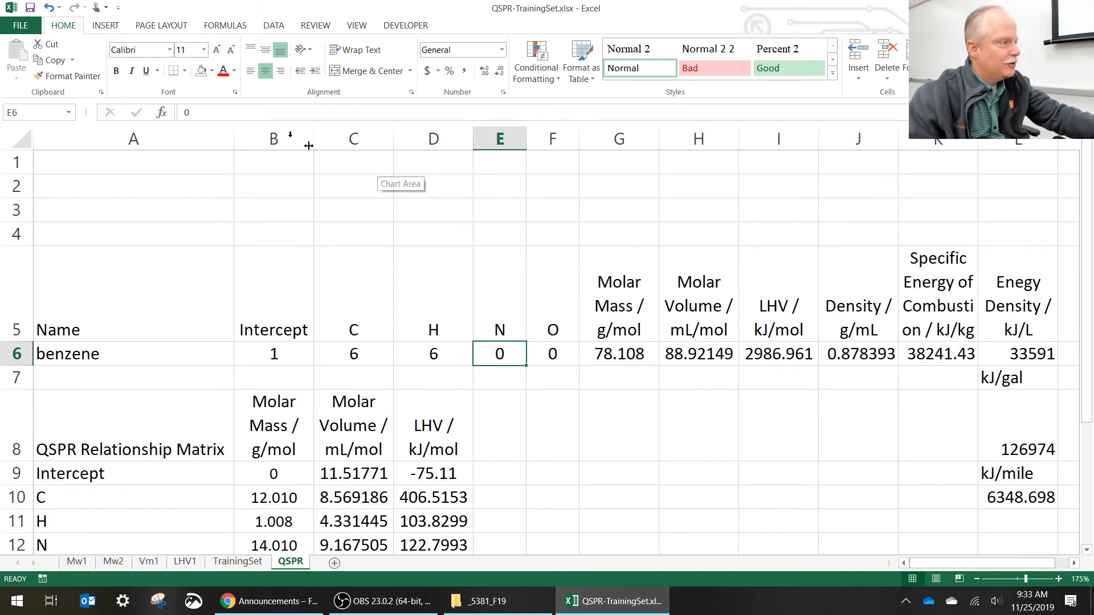
- Undo the last two atom-count changes to compare the predicted values, and redo both
{"action": "left_click", "coordinate": [49, 7]}
{"action": "left_click", "coordinate": [49, 7]}
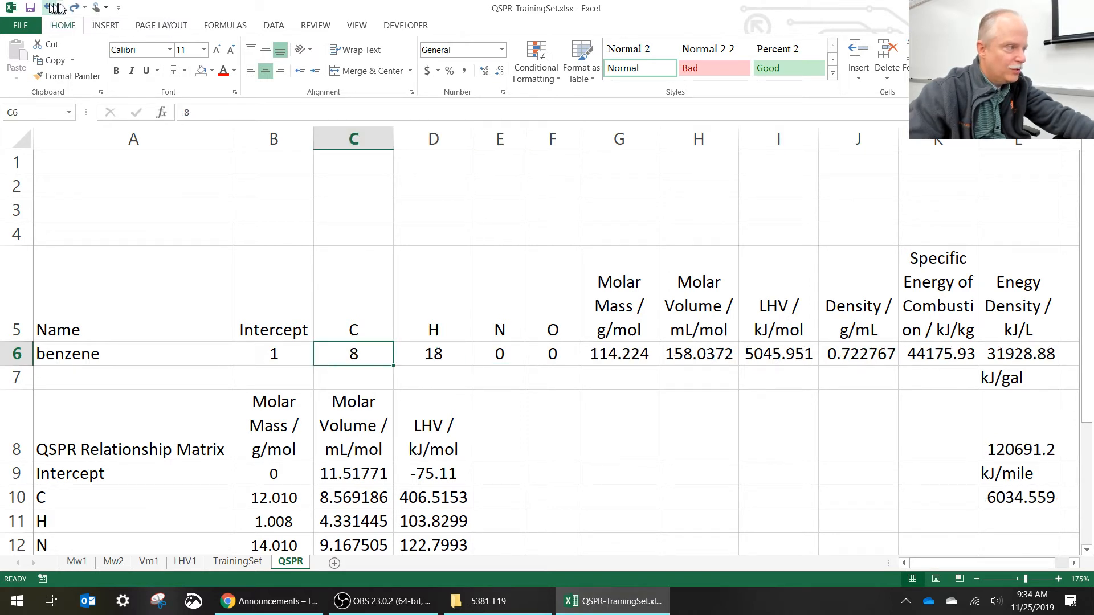
{"action": "left_click", "coordinate": [74, 8]}
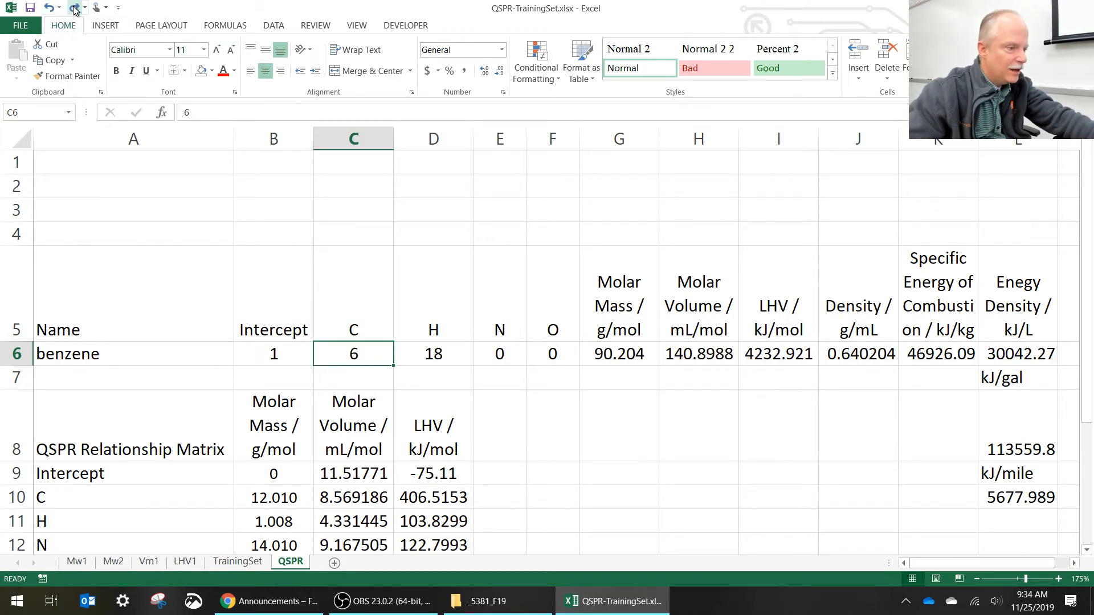
{"action": "left_click", "coordinate": [74, 8]}
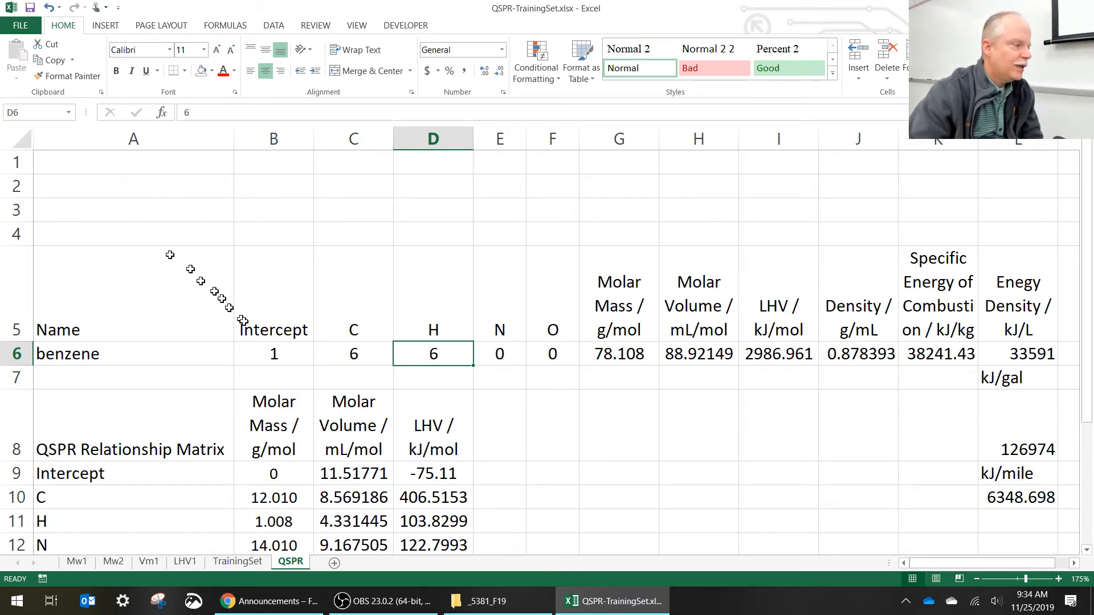
- Examine the LHV coefficients for C, H, N and O in the QSPR Relationship Matrix, cells D10 to D13
{"action": "scroll", "coordinate": [250, 333], "scroll_direction": "down", "scroll_amount": 1}
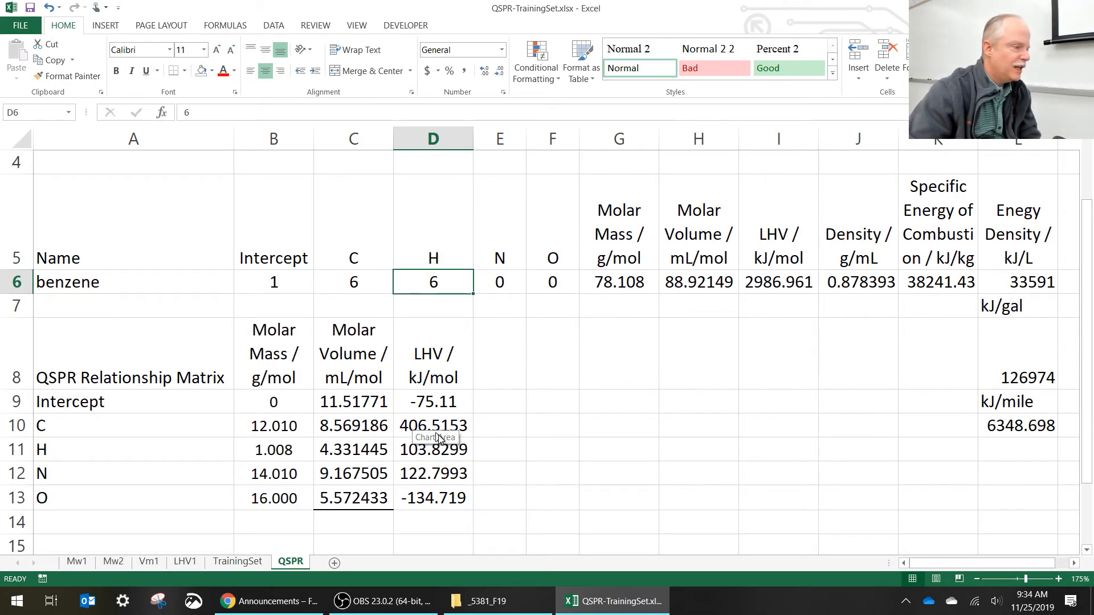
{"action": "left_click", "coordinate": [428, 425]}
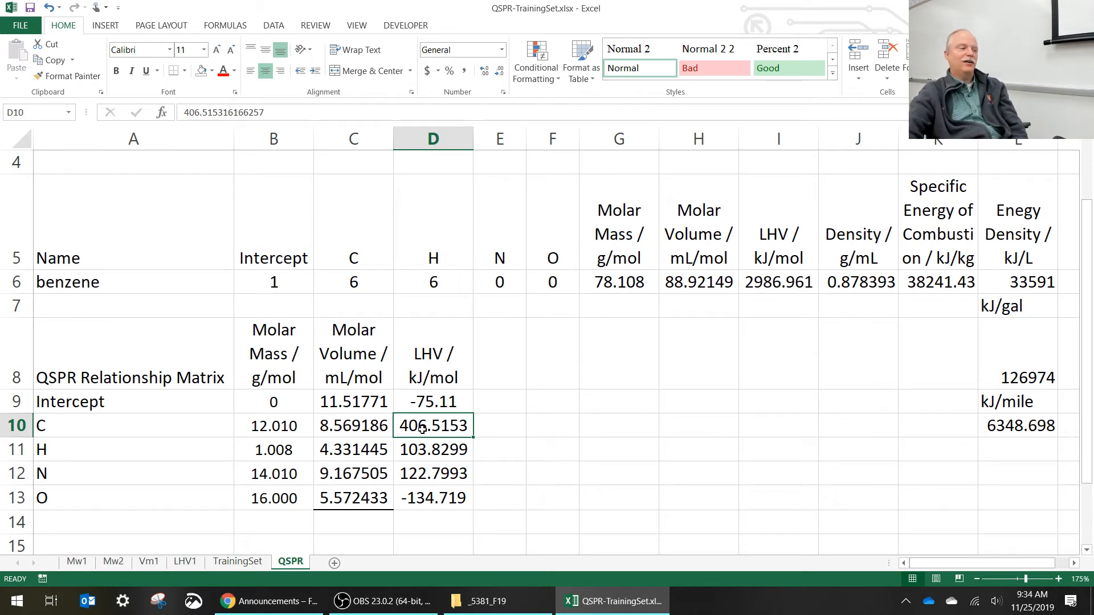
{"action": "left_click", "coordinate": [418, 449]}
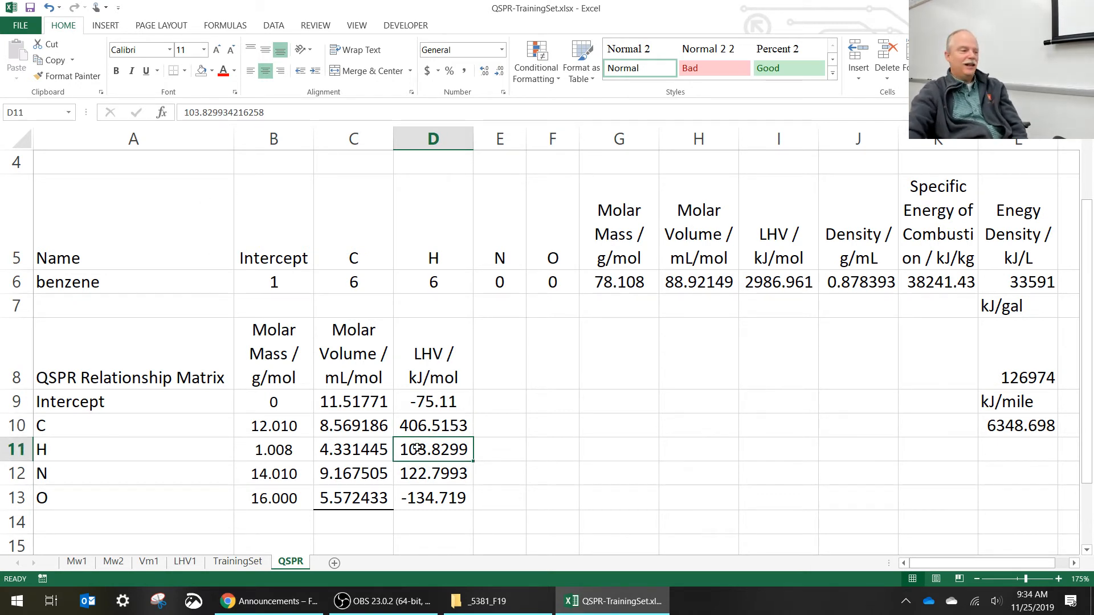
{"action": "left_click", "coordinate": [432, 474]}
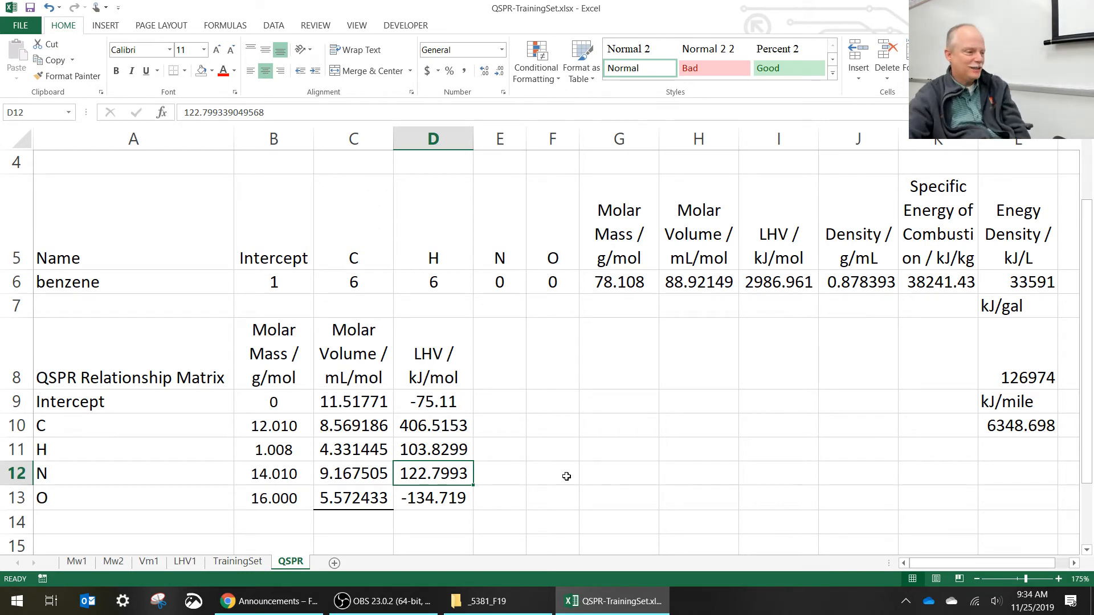
{"action": "left_click", "coordinate": [448, 501]}
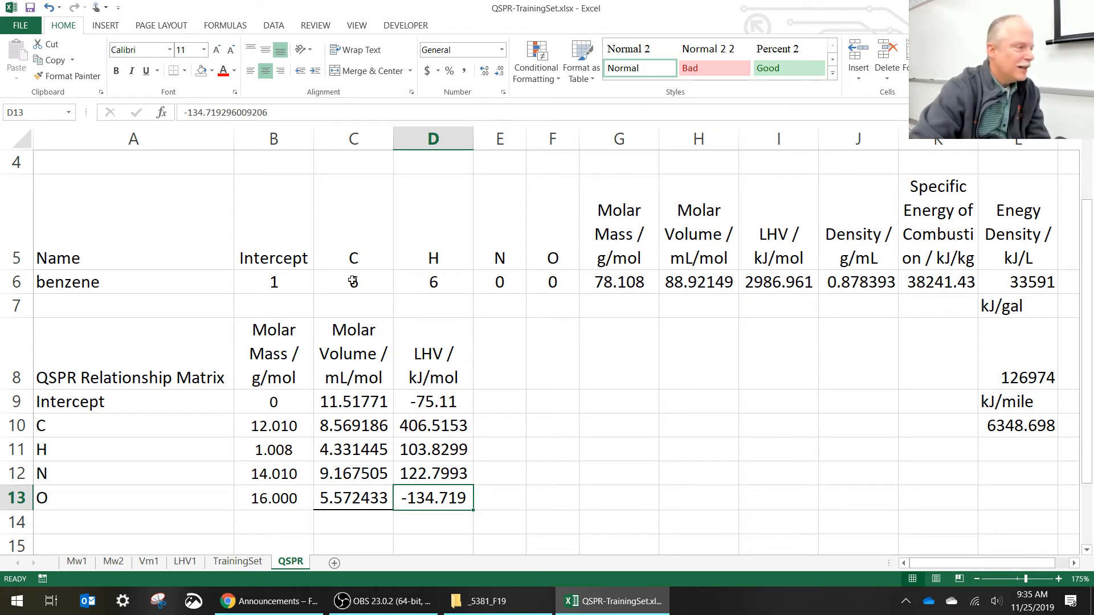
- Change the compound in A6 to propane, with 3 carbons in C6 and 8 hydrogens in D6
{"action": "left_click", "coordinate": [218, 287]}
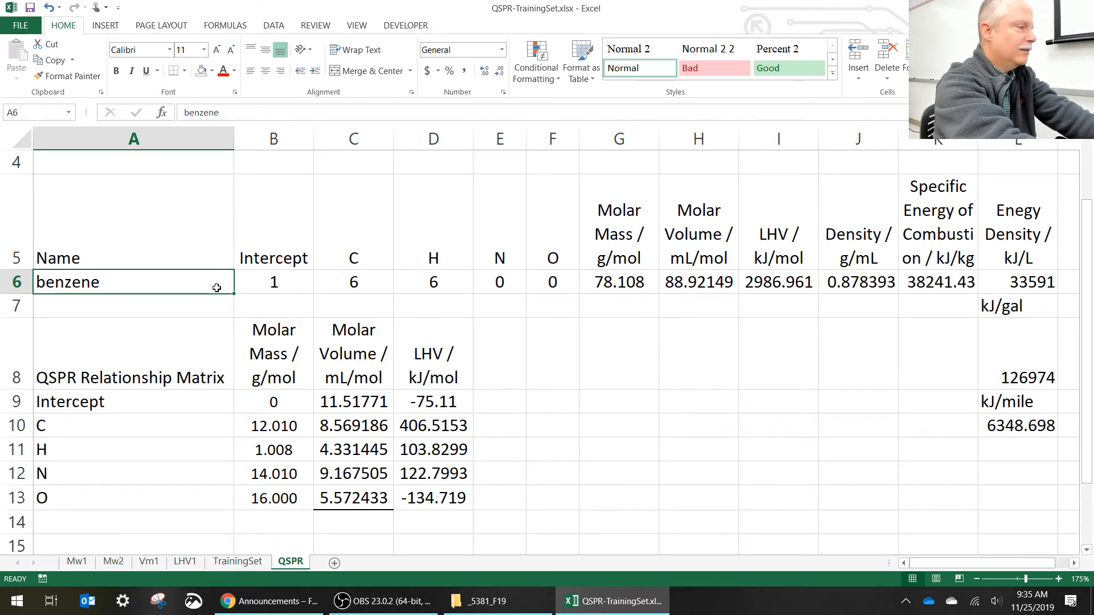
{"action": "type", "text": "propane"}
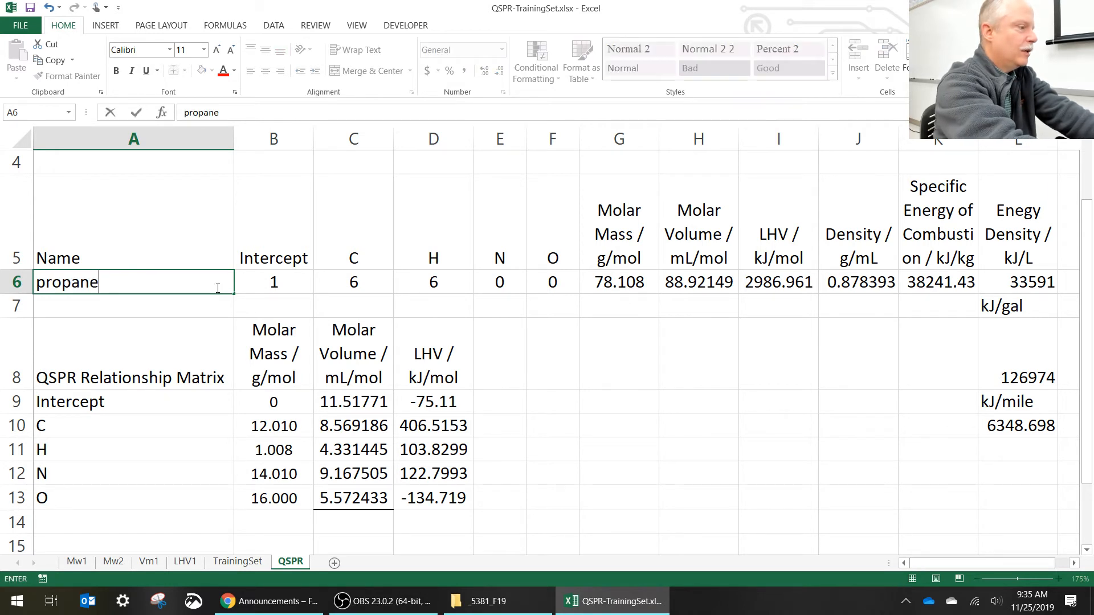
{"action": "key", "text": "Tab"}
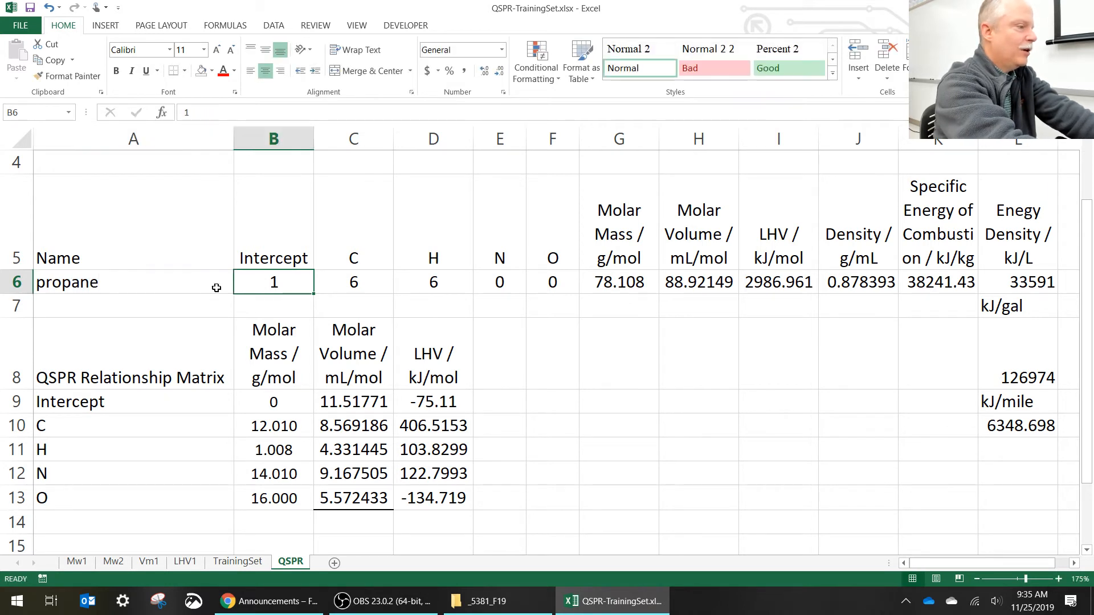
{"action": "key", "text": "Tab"}
{"action": "key", "text": "Delete"}
{"action": "type", "text": "3"}
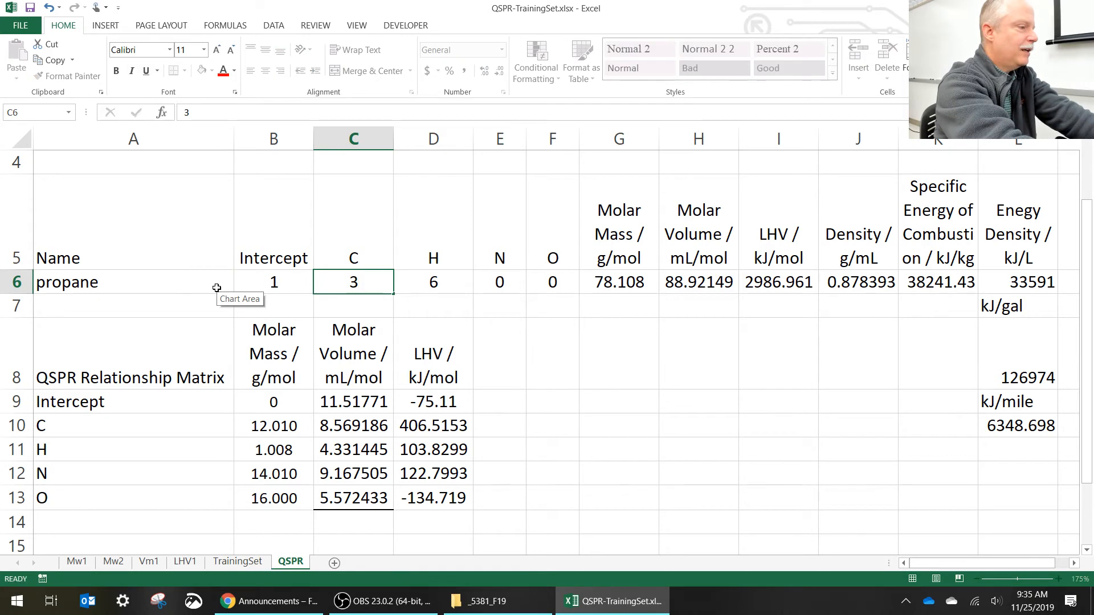
{"action": "key", "text": "Tab"}
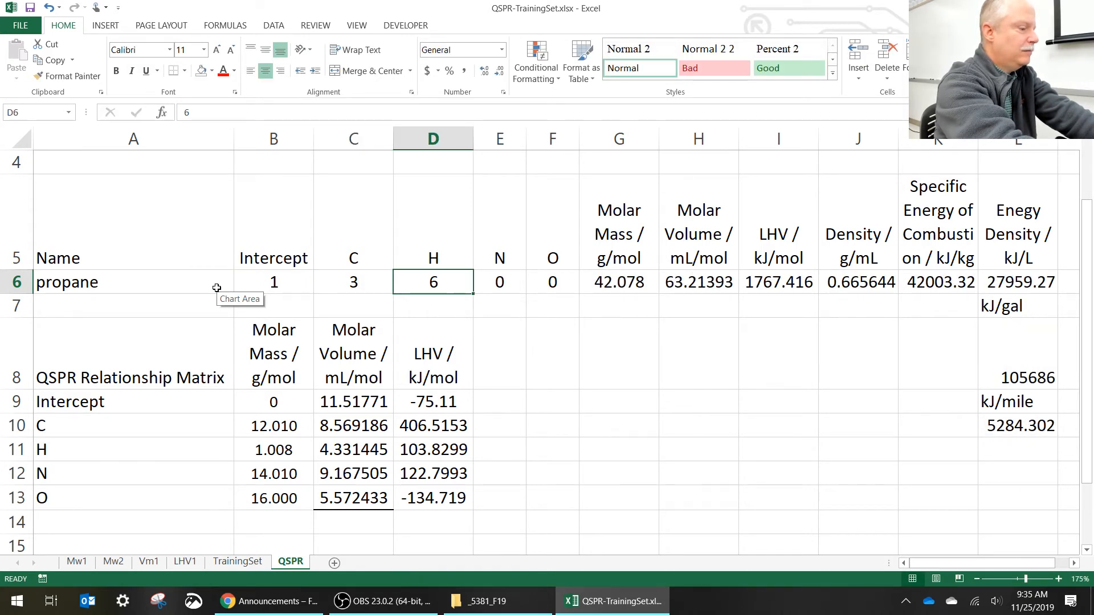
{"action": "type", "text": "8"}
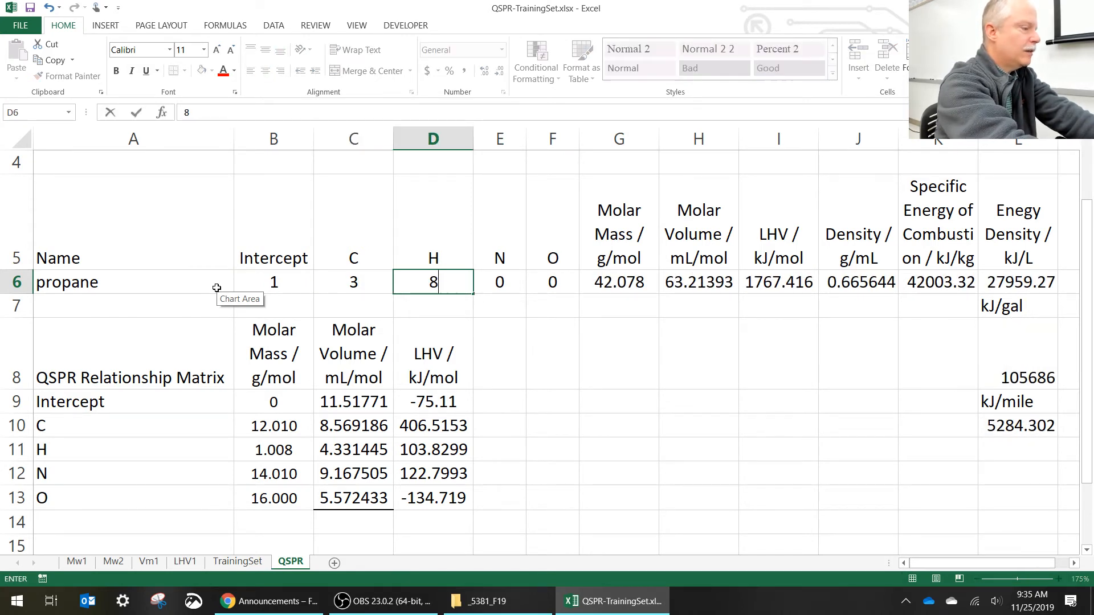
{"action": "key", "text": "Tab"}
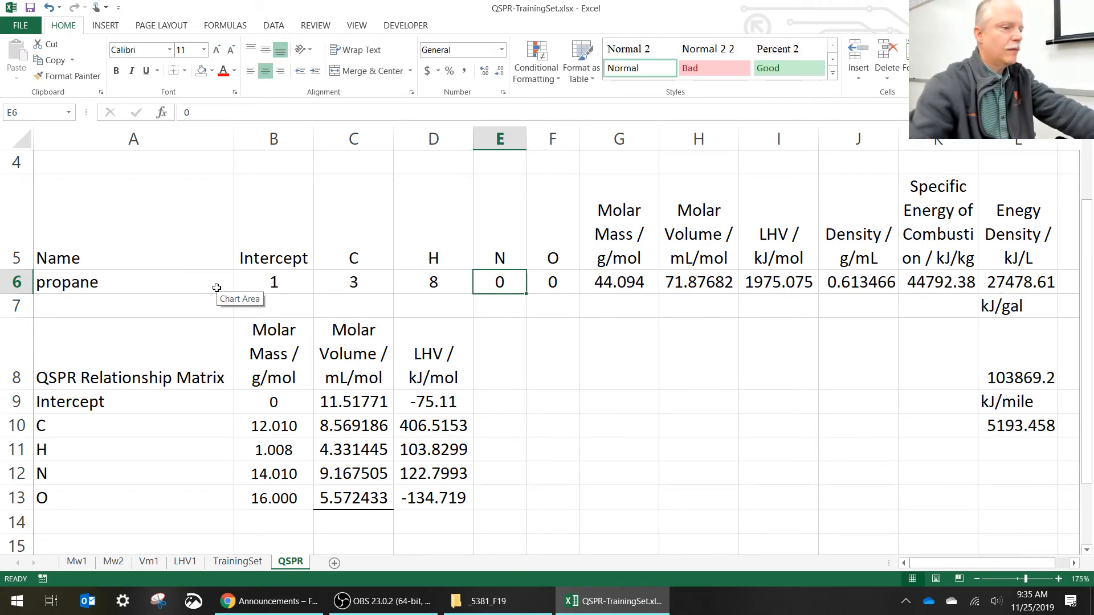
- Start a comparison table by entering the label Propane in G8 and kJ/gal in F9
{"action": "left_click", "coordinate": [605, 354]}
{"action": "type", "text": "Propa"}
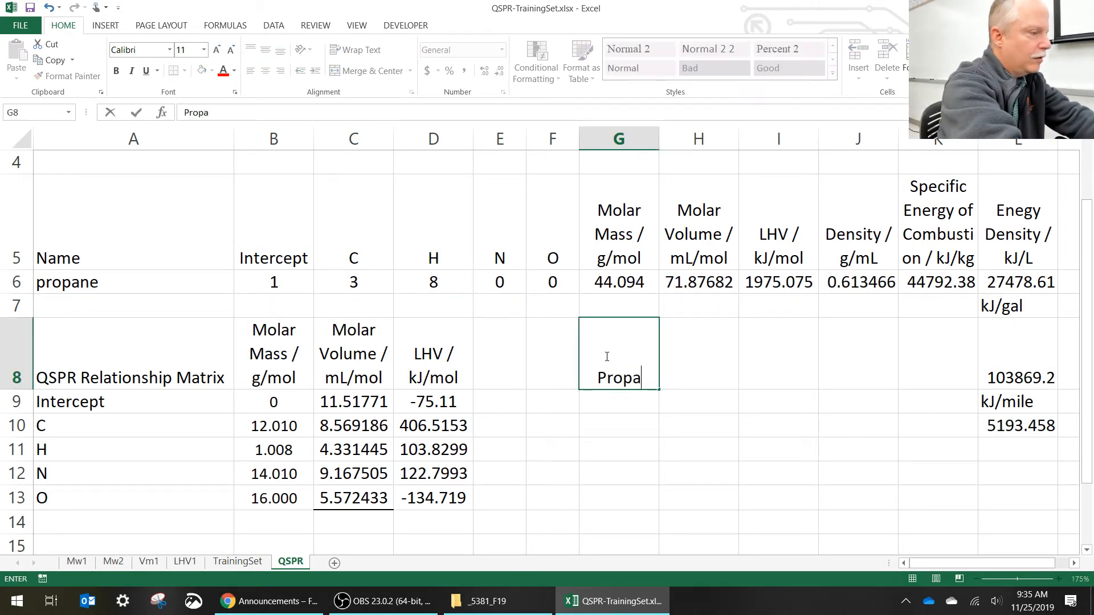
{"action": "type", "text": "ne"}
{"action": "key", "text": "Return"}
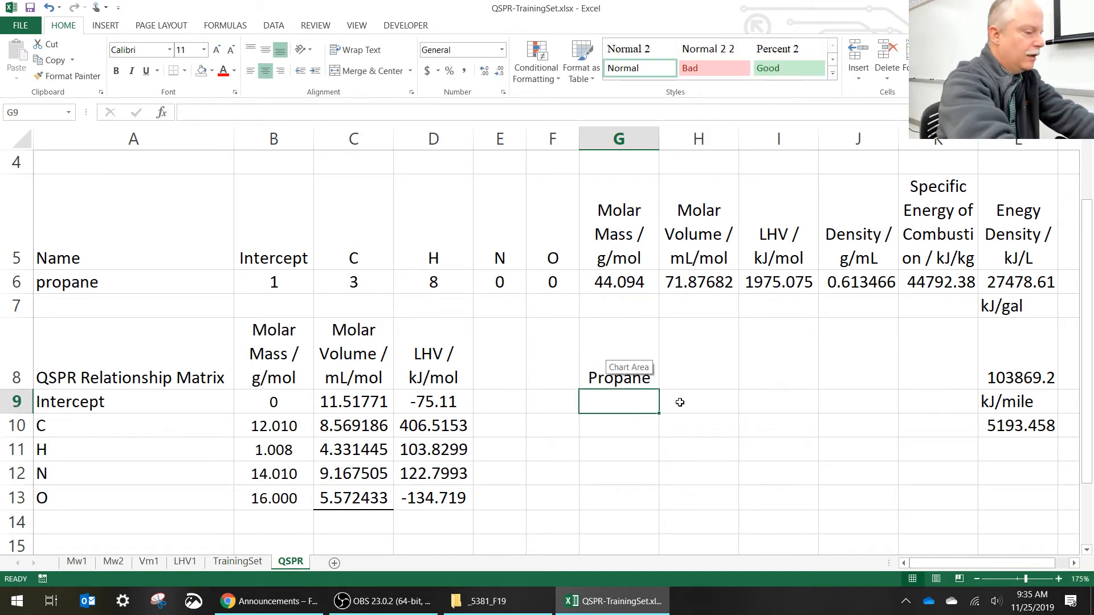
{"action": "key", "text": "Left"}
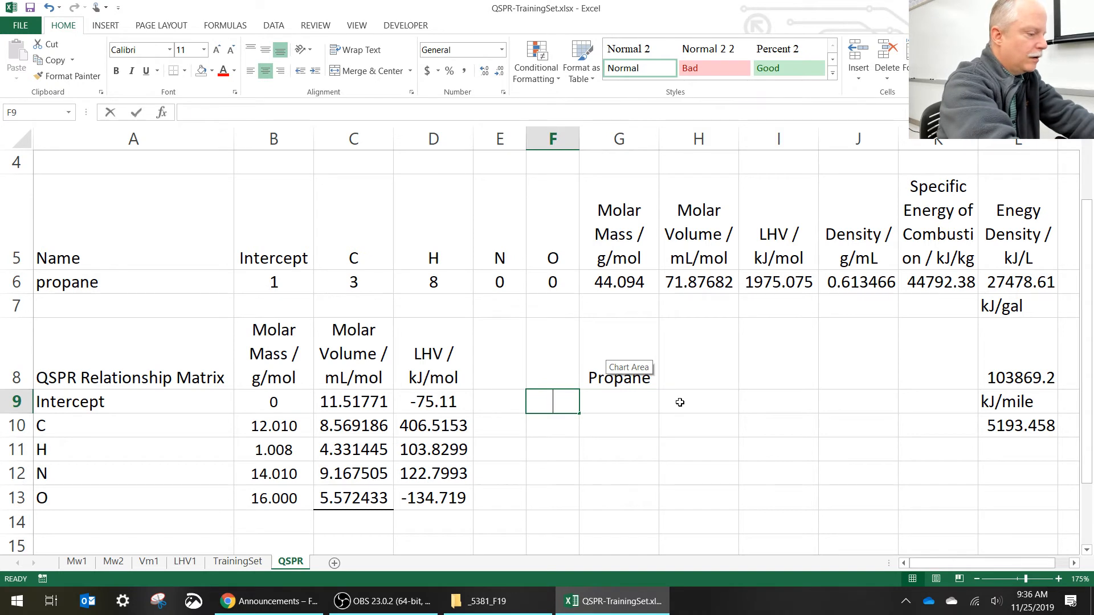
{"action": "type", "text": "kJ/gal"}
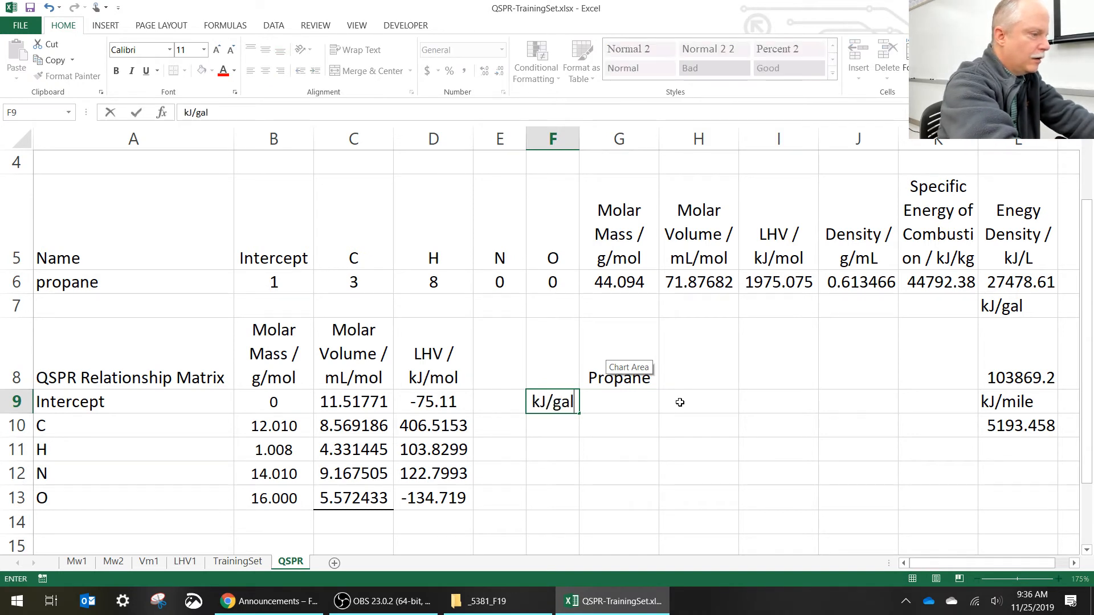
{"action": "key", "text": "Tab"}
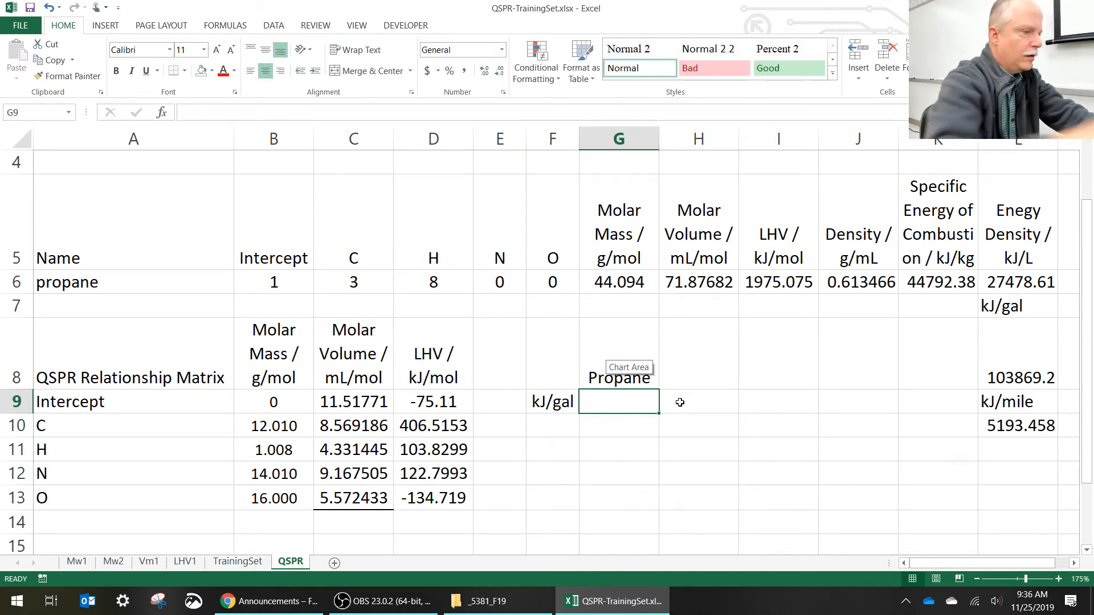
- Record propane's energy per gallon in G9 as 103869
{"action": "type", "text": "103"}
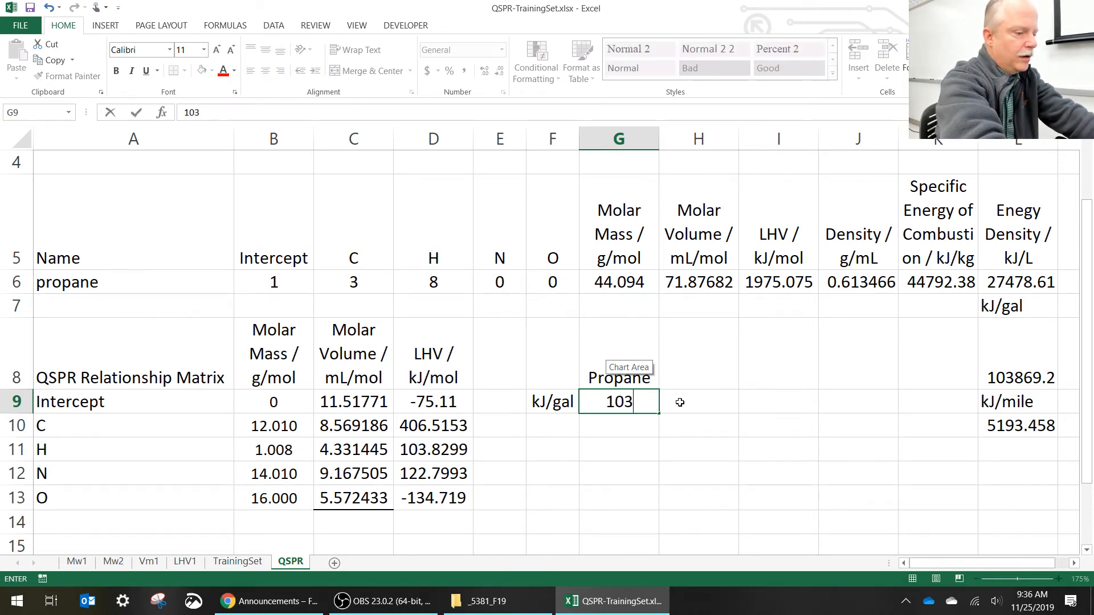
{"action": "type", "text": "869"}
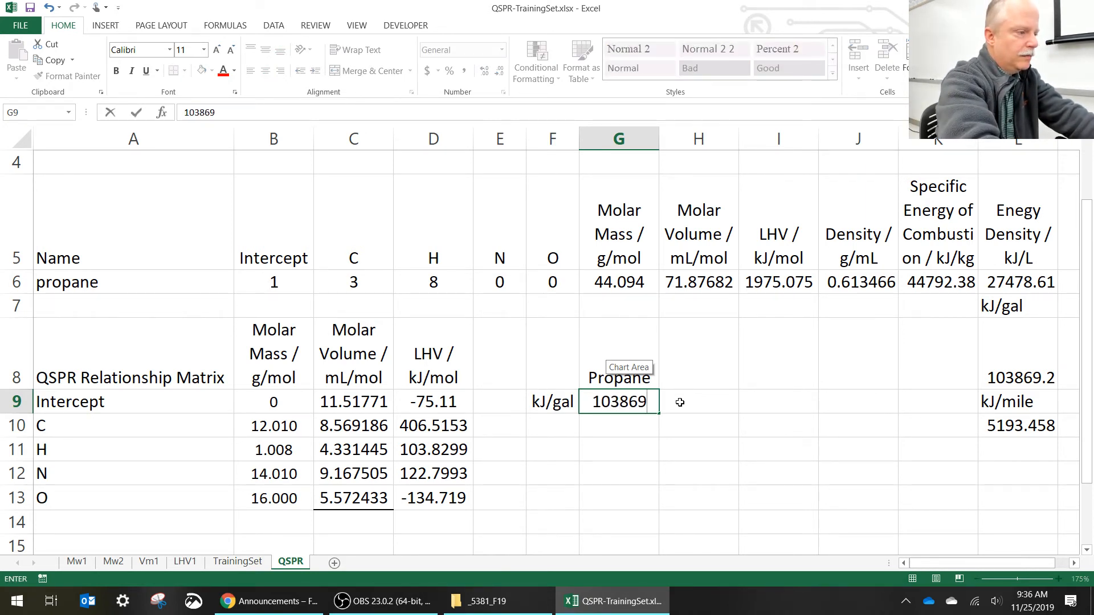
{"action": "key", "text": "Return"}
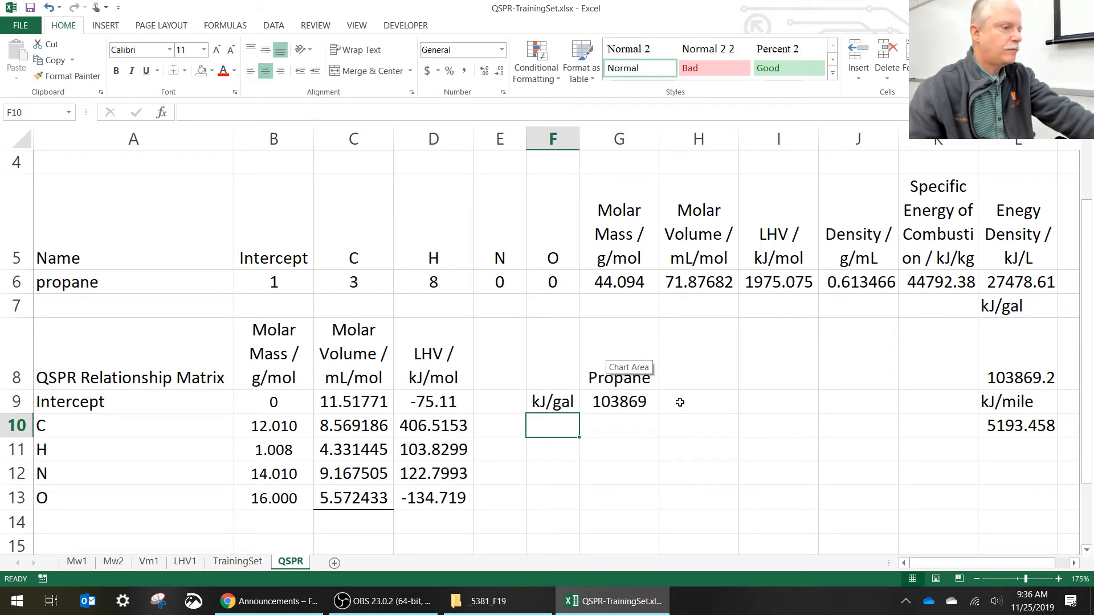
- Rearrange the comparison table labels so that kJ/gal heads the column in G8 and Propane labels the row in F9
{"action": "left_click", "coordinate": [558, 401]}
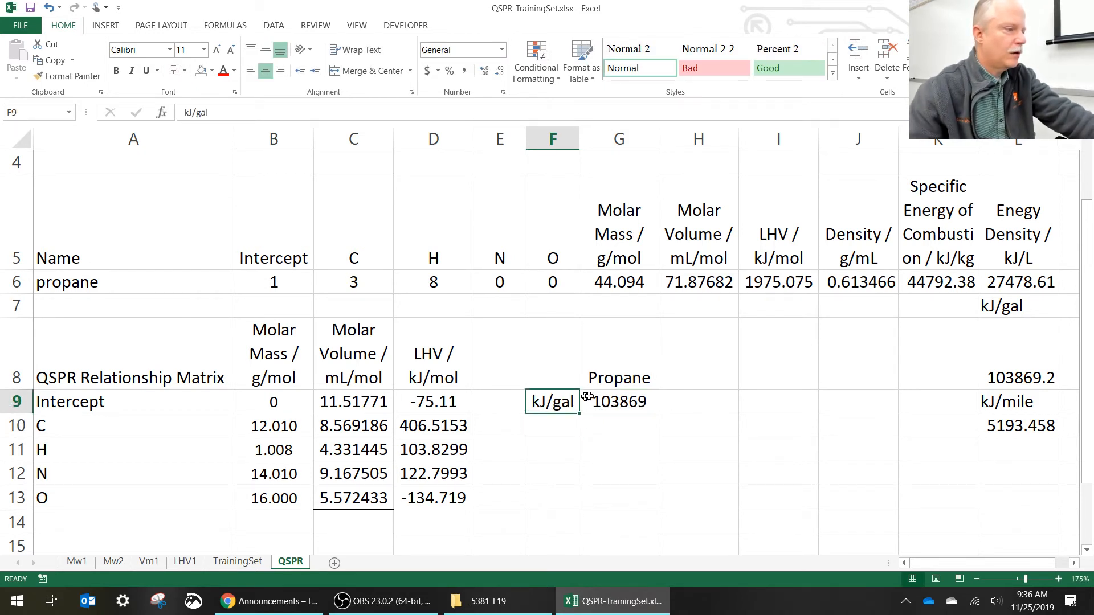
{"action": "left_click_drag", "start_coordinate": [575, 399], "coordinate": [680, 382]}
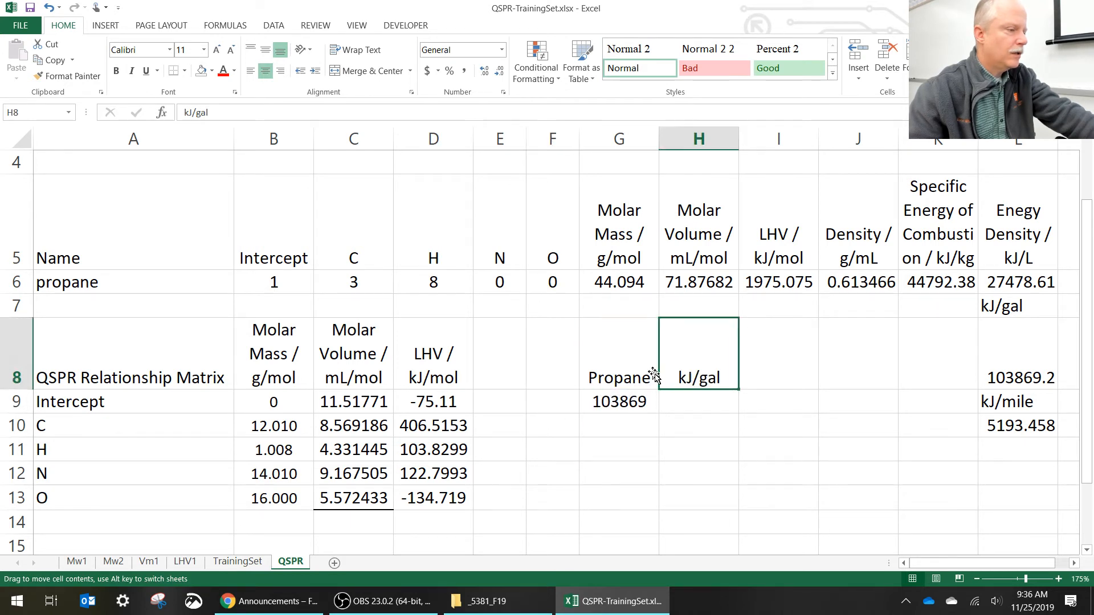
{"action": "left_click", "coordinate": [627, 376]}
{"action": "left_click_drag", "start_coordinate": [582, 374], "coordinate": [568, 399]}
{"action": "left_click", "coordinate": [675, 367]}
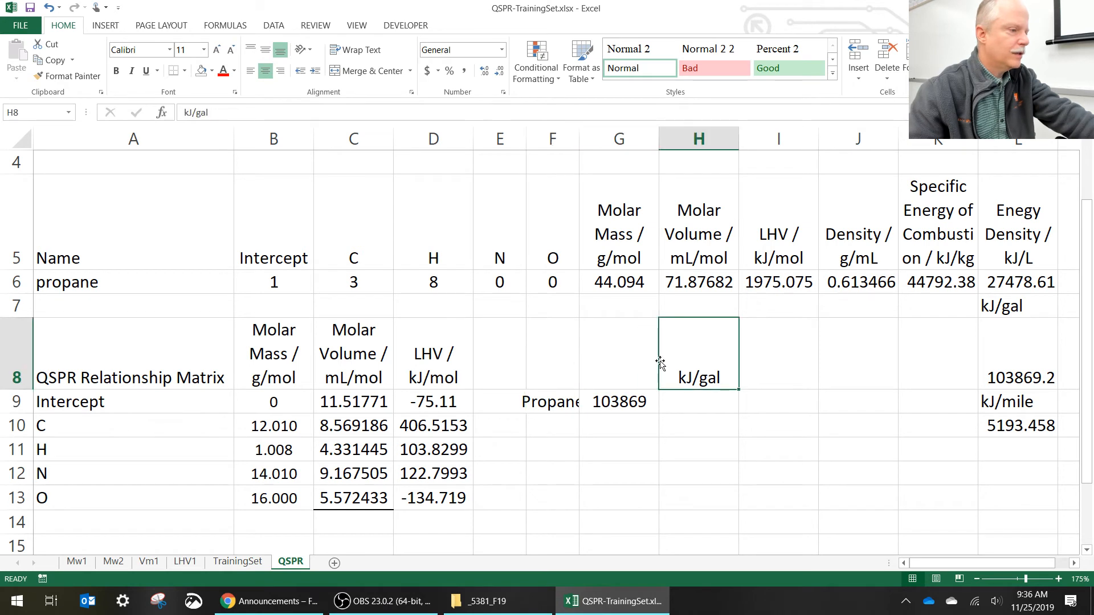
{"action": "left_click_drag", "start_coordinate": [659, 363], "coordinate": [618, 378]}
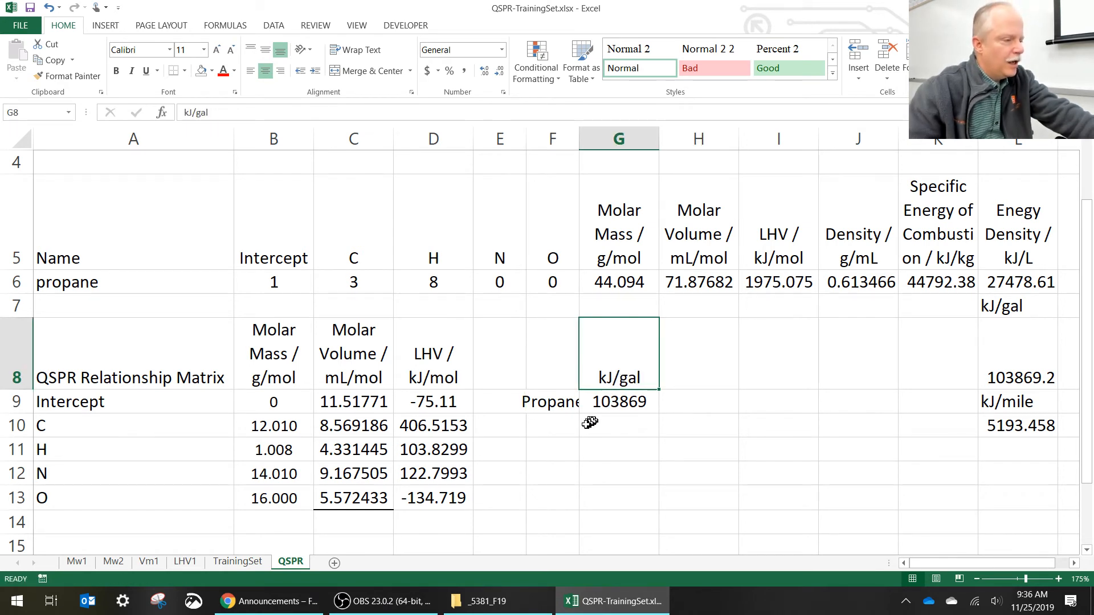
- Add a Propanol row label in F10, below Propane
{"action": "left_click", "coordinate": [566, 422]}
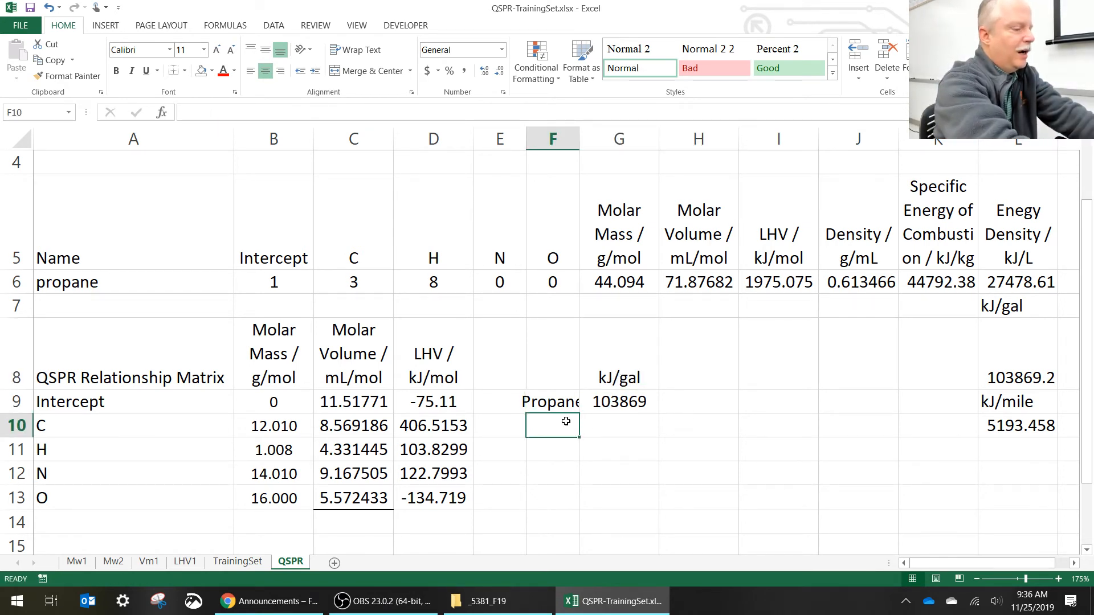
{"action": "type", "text": "Propa"}
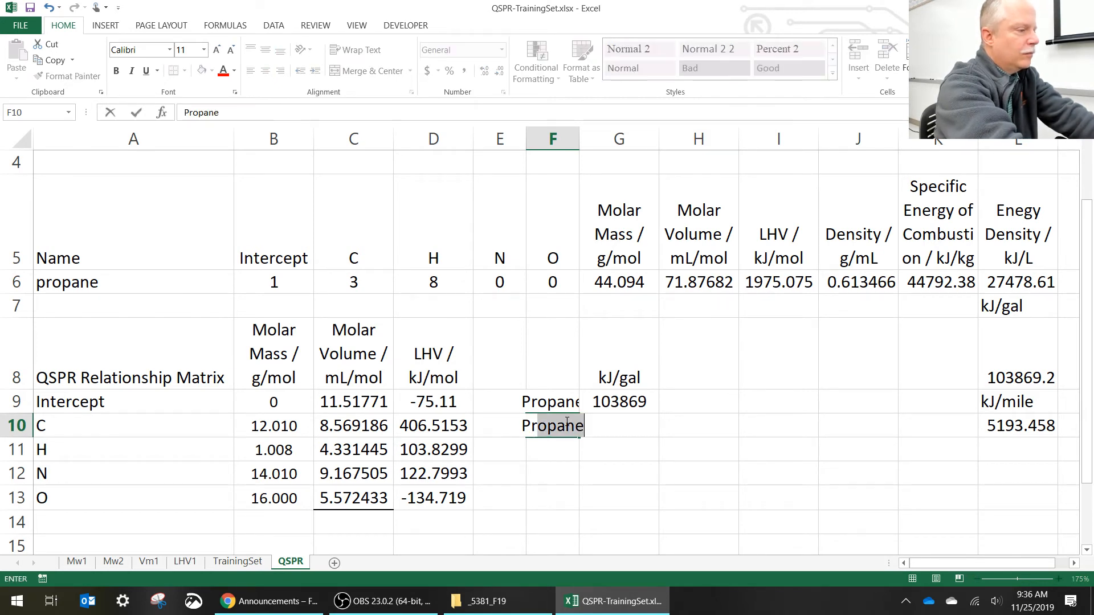
{"action": "type", "text": "nol"}
{"action": "key", "text": "Tab"}
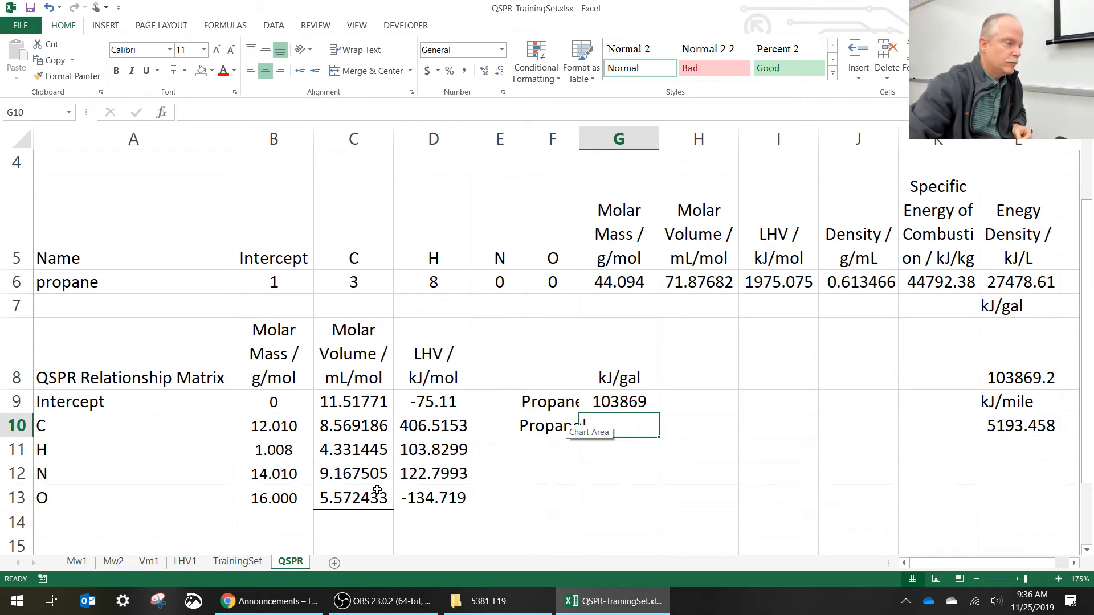
- Set the oxygen count in F6 to 1 and record propanol's energy per gallon in G10 as 89820
{"action": "left_click", "coordinate": [548, 284]}
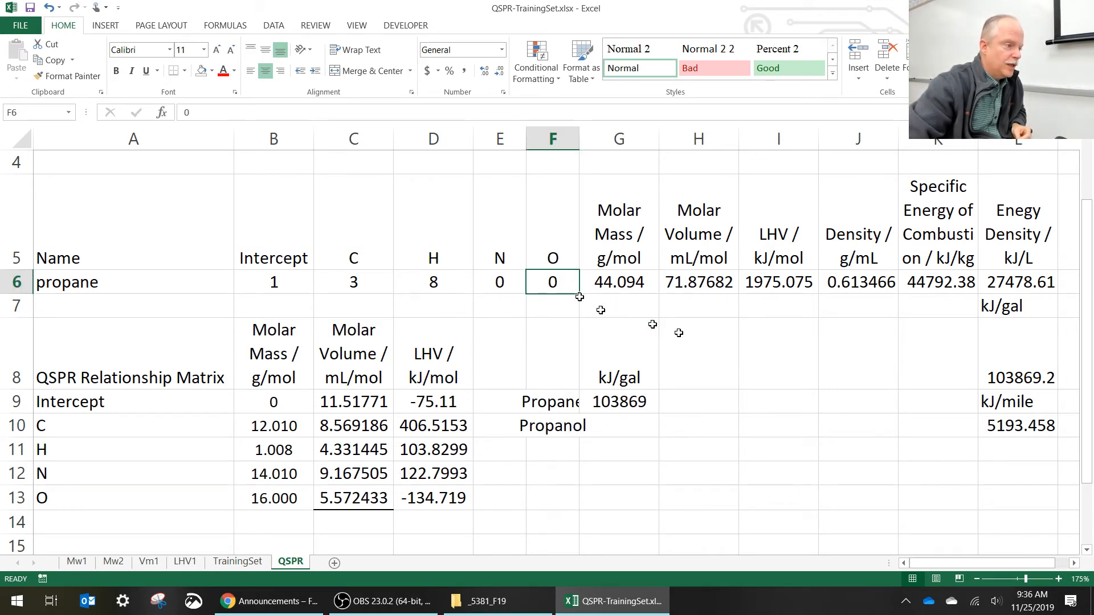
{"action": "type", "text": "1"}
{"action": "key", "text": "Return"}
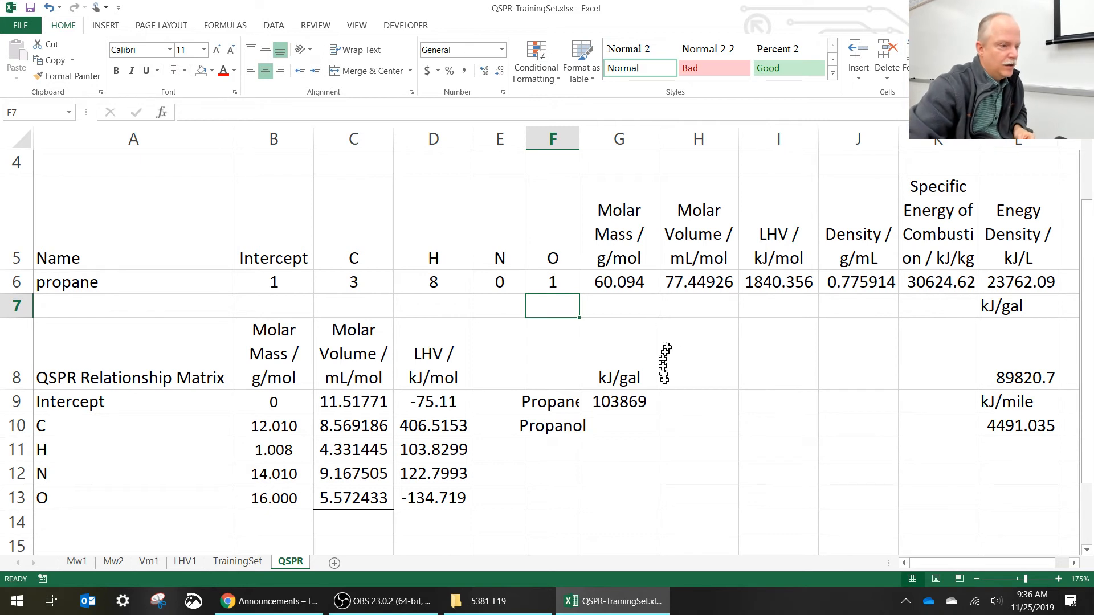
{"action": "left_click", "coordinate": [640, 427]}
{"action": "type", "text": "89820"}
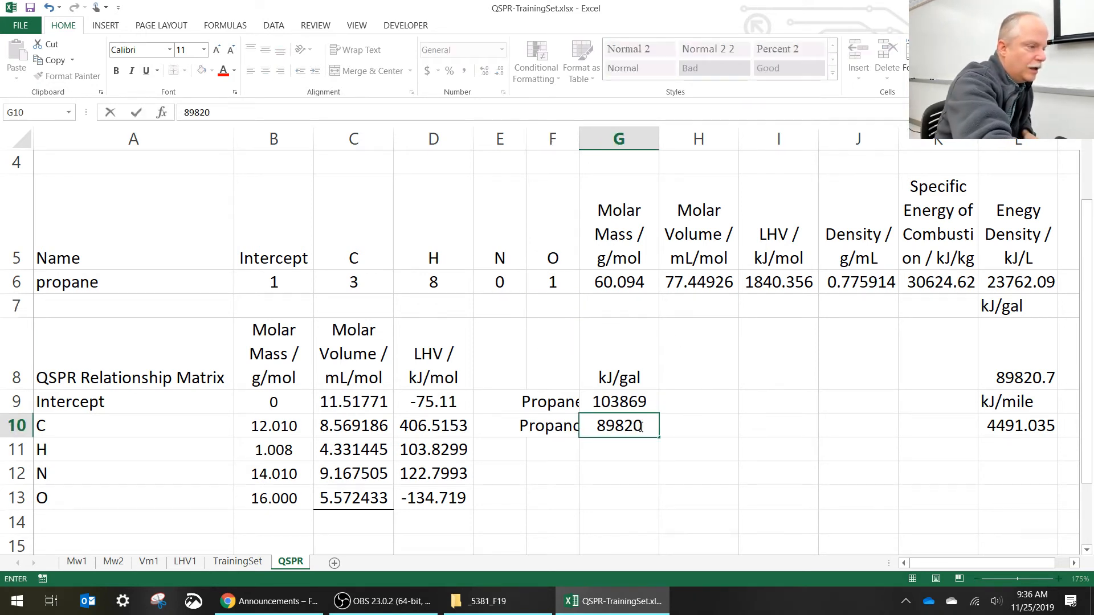
{"action": "key", "text": "Return"}
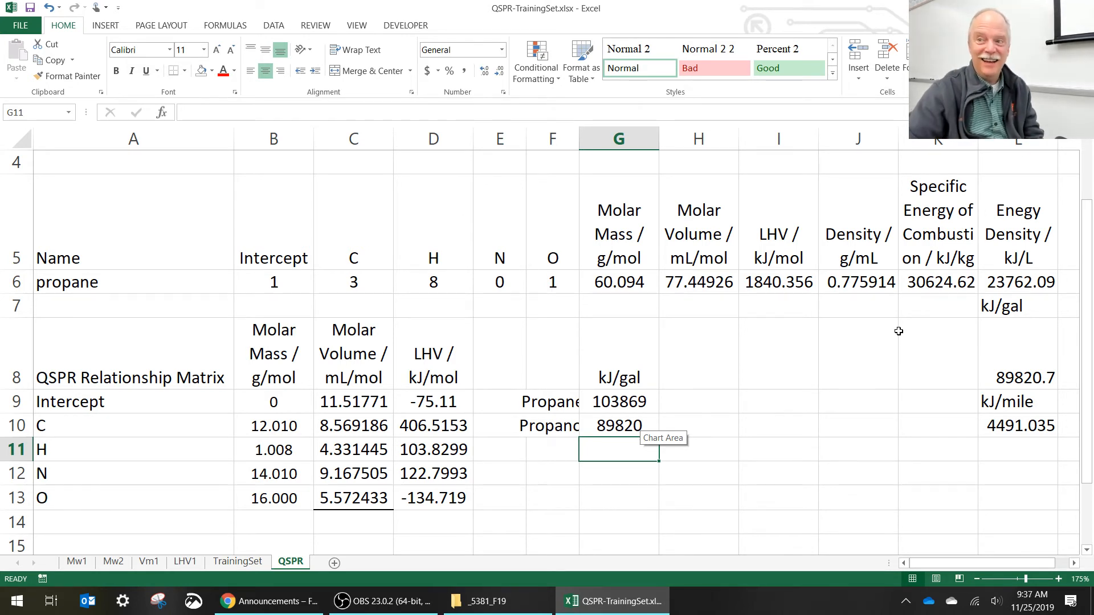
- Set the atom counts for hexane: 6 carbons in C6, 14 hydrogens in D6 and 0 oxygens in F6
{"action": "left_click", "coordinate": [550, 452]}
{"action": "left_click", "coordinate": [352, 288]}
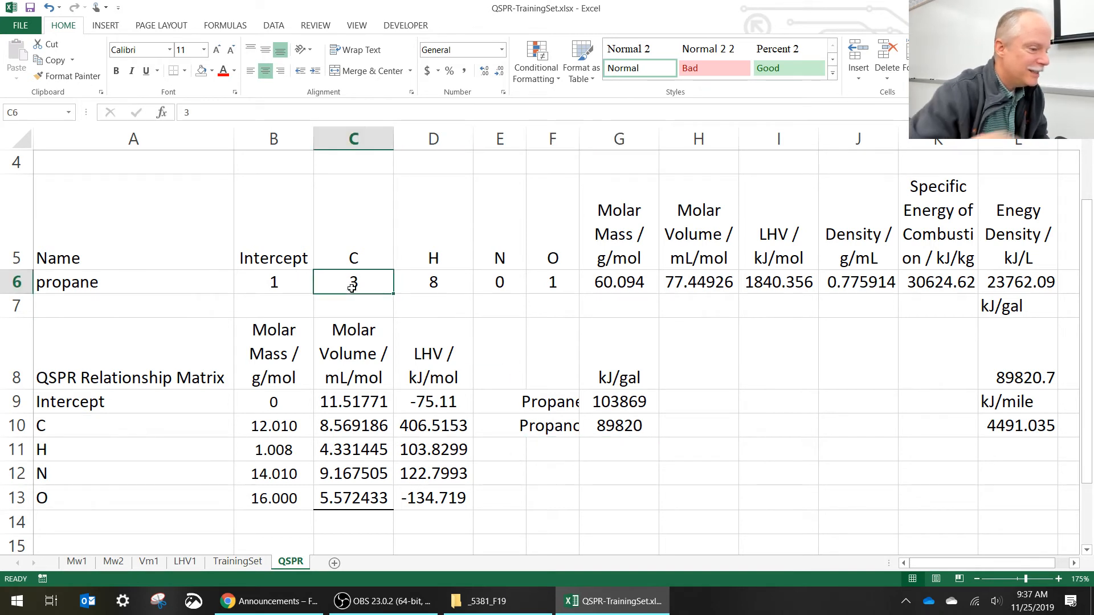
{"action": "type", "text": "6"}
{"action": "key", "text": "Return"}
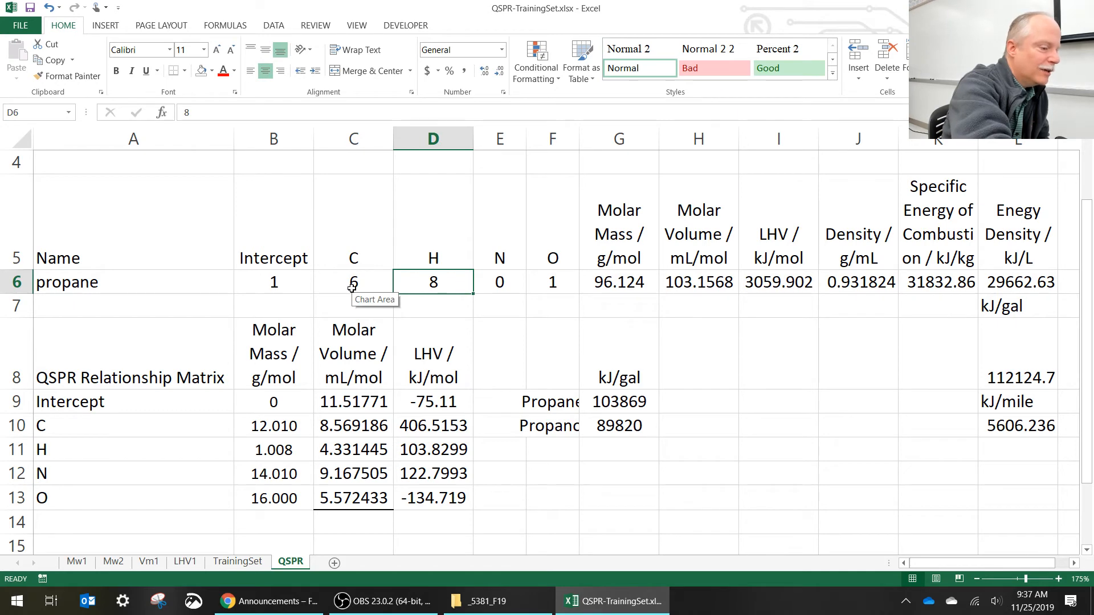
{"action": "type", "text": "14"}
{"action": "key", "text": "Return"}
{"action": "key", "text": "Right"}
{"action": "key", "text": "Right"}
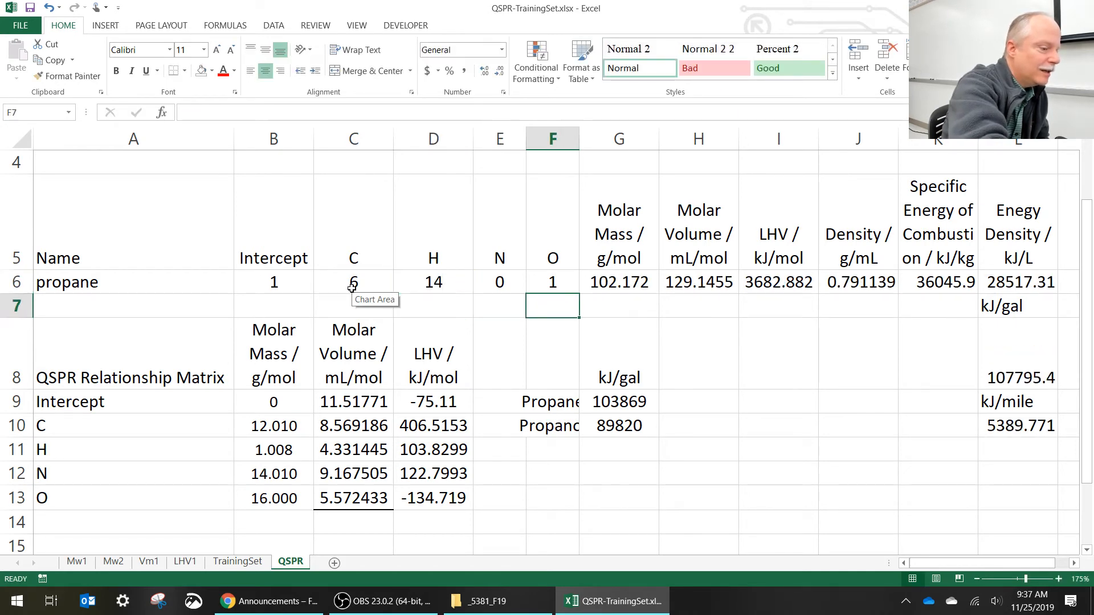
{"action": "key", "text": "Up"}
{"action": "type", "text": "0"}
{"action": "key", "text": "Return"}
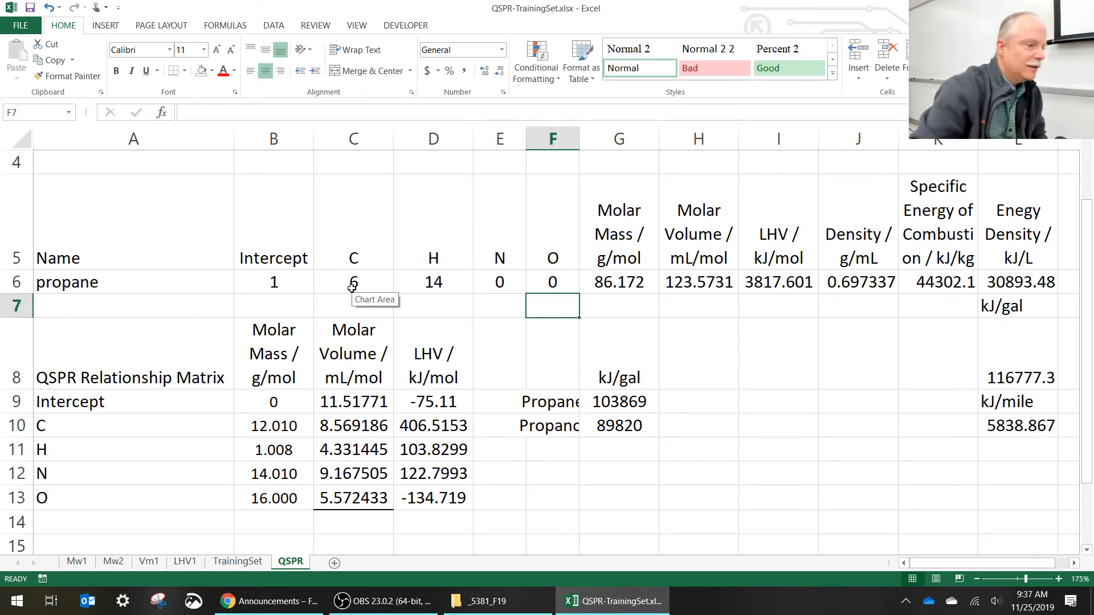
- Add a hexane row to the comparison table in F11, with 116777 kJ/gal in G11
{"action": "left_click", "coordinate": [552, 447]}
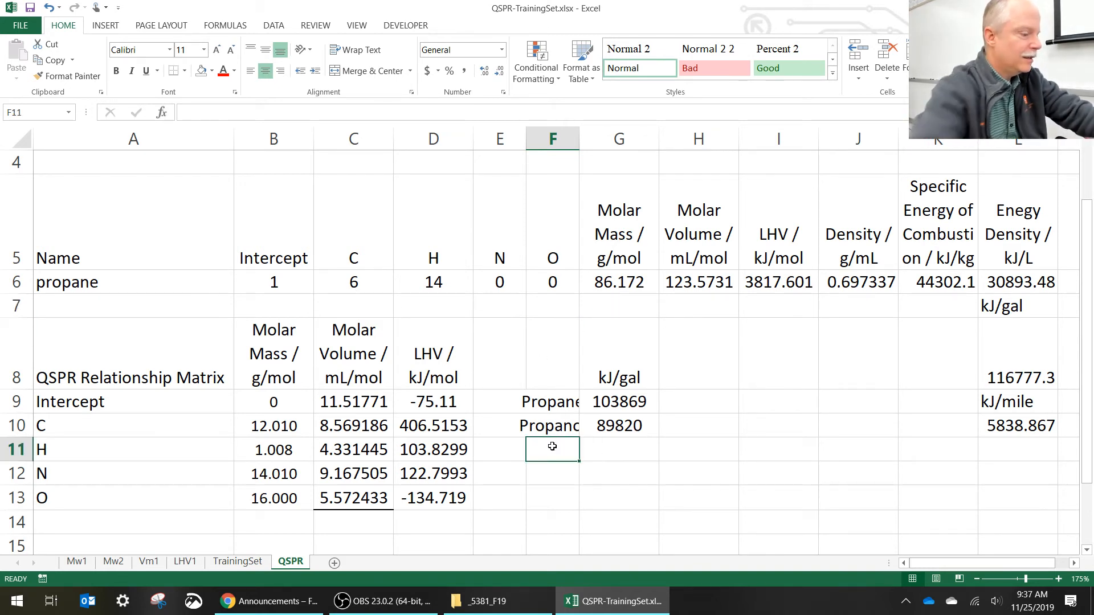
{"action": "type", "text": "hexane"}
{"action": "key", "text": "Tab"}
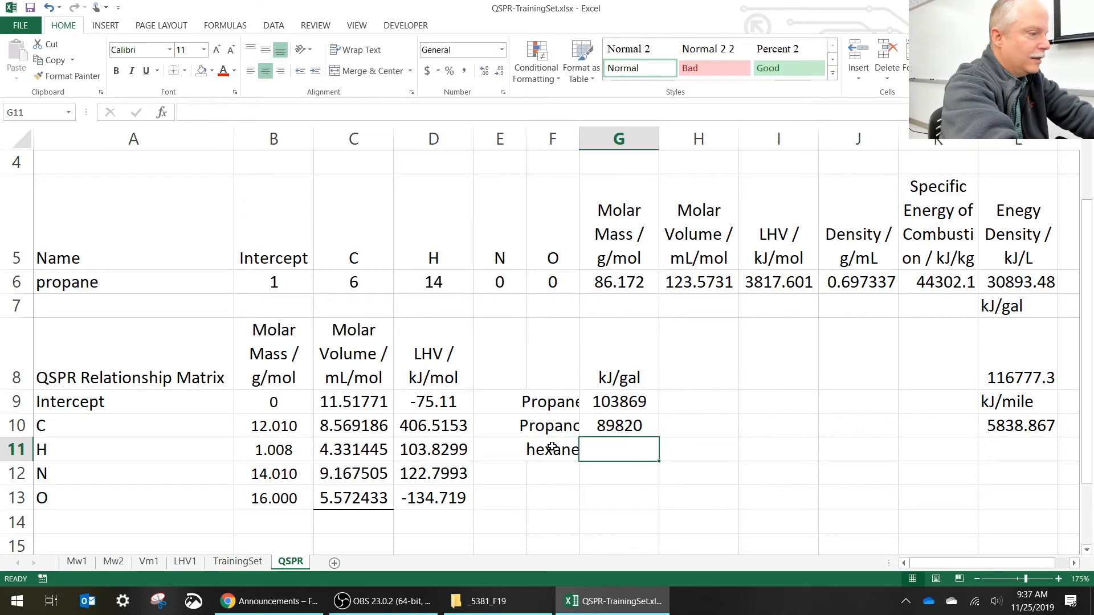
{"action": "type", "text": "116777"}
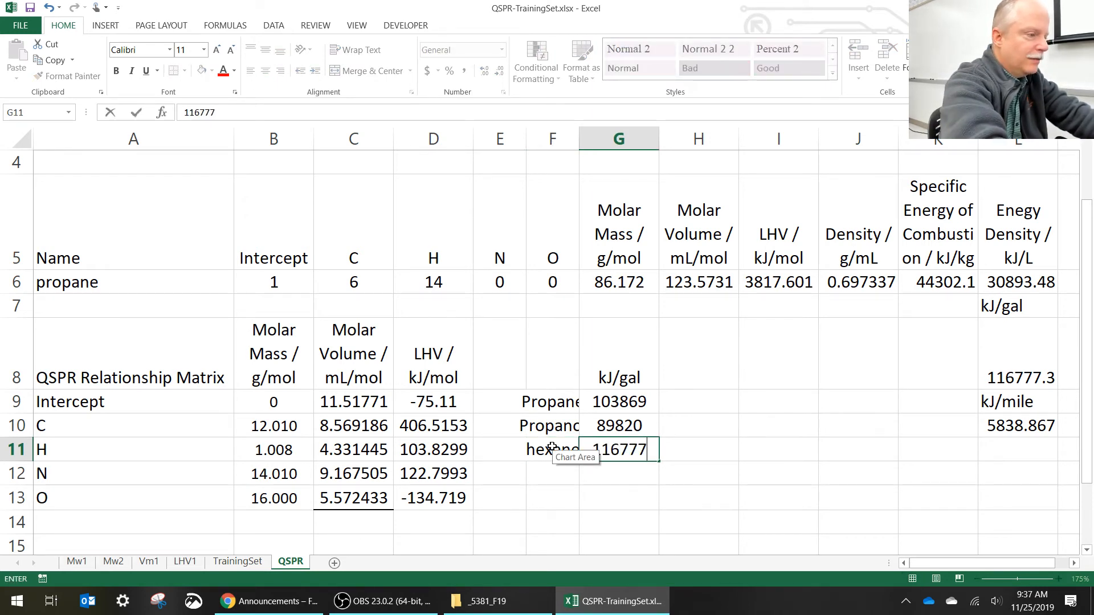
{"action": "key", "text": "Return"}
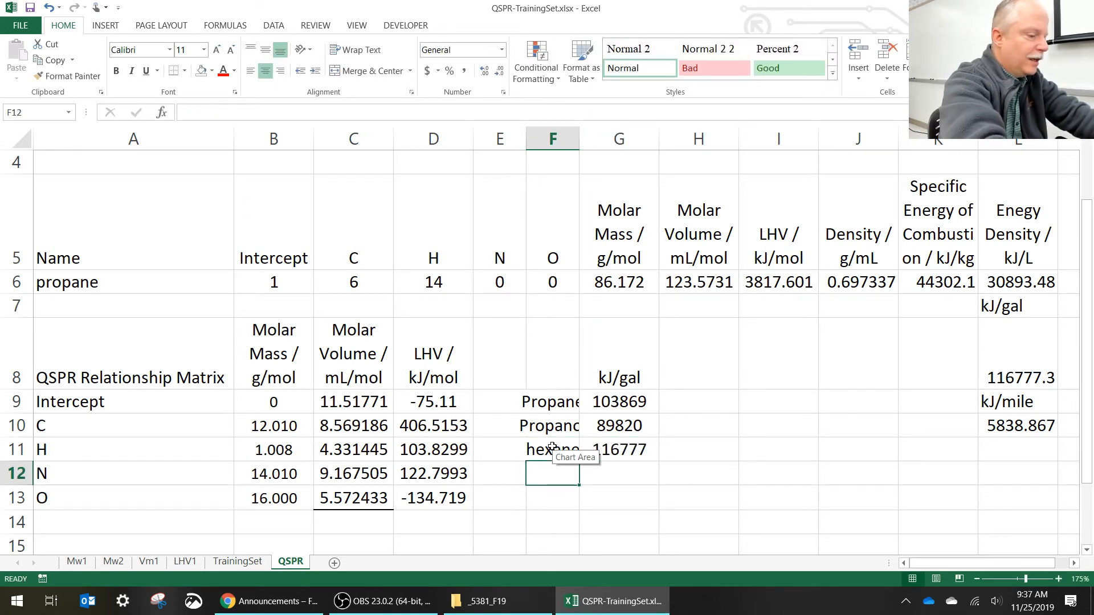
- Add an ethanol label in F12 and set its atom counts: 2 carbons in C6, 6 hydrogens in D6 and 1 oxygen in F6
{"action": "type", "text": "ethanol"}
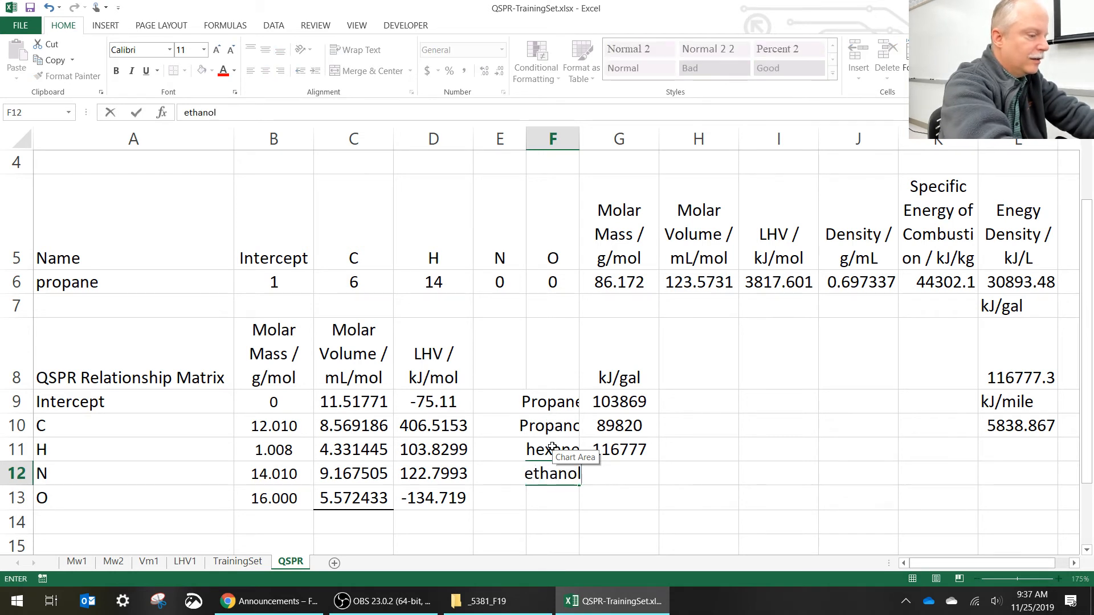
{"action": "key", "text": "Tab"}
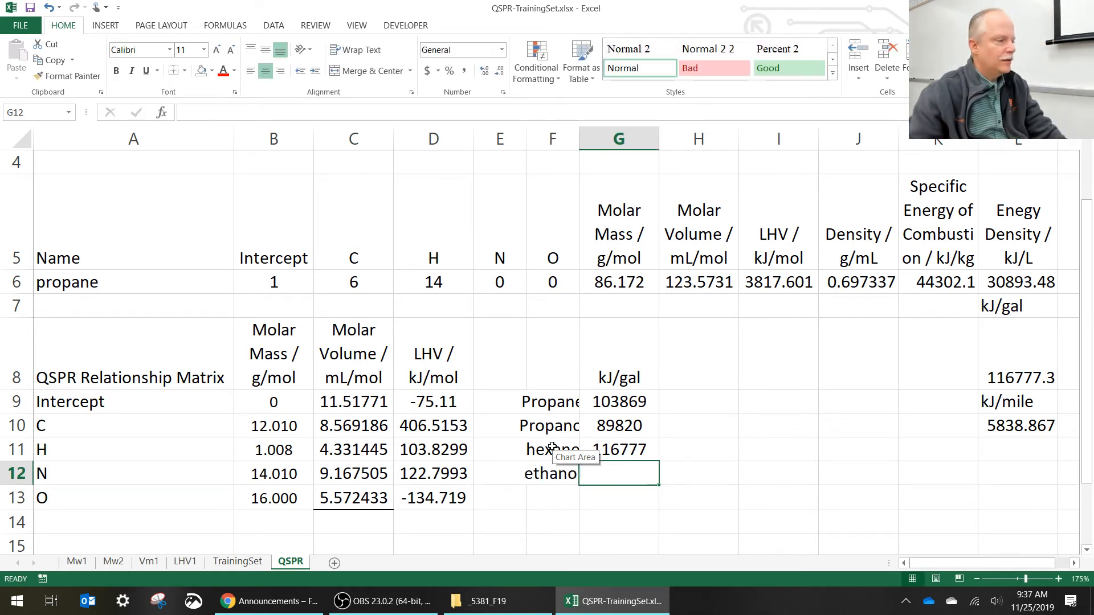
{"action": "left_click", "coordinate": [376, 285]}
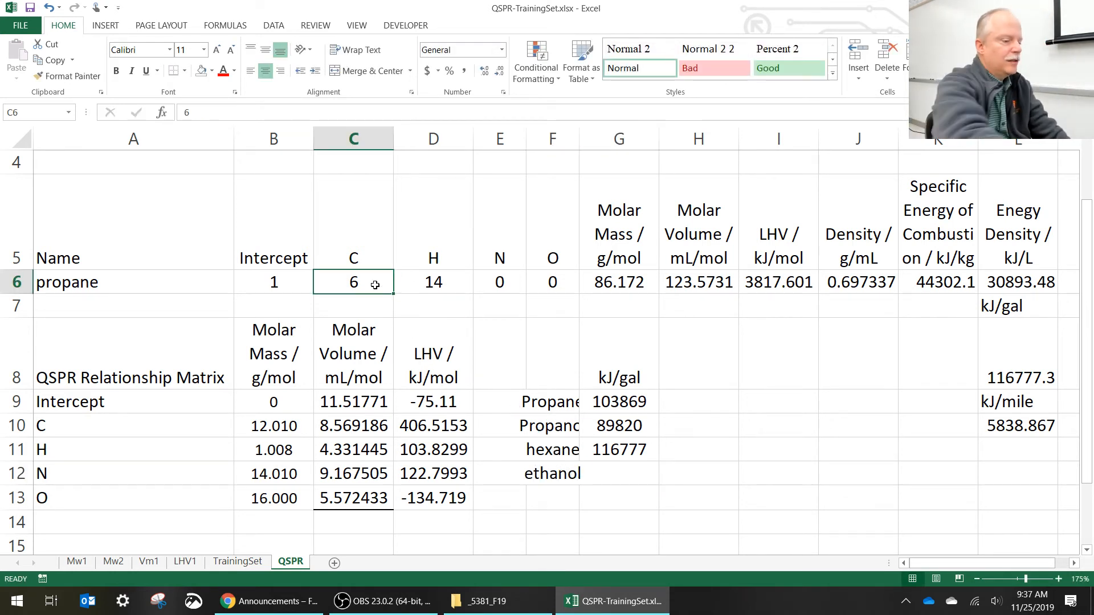
{"action": "type", "text": "2"}
{"action": "key", "text": "Tab"}
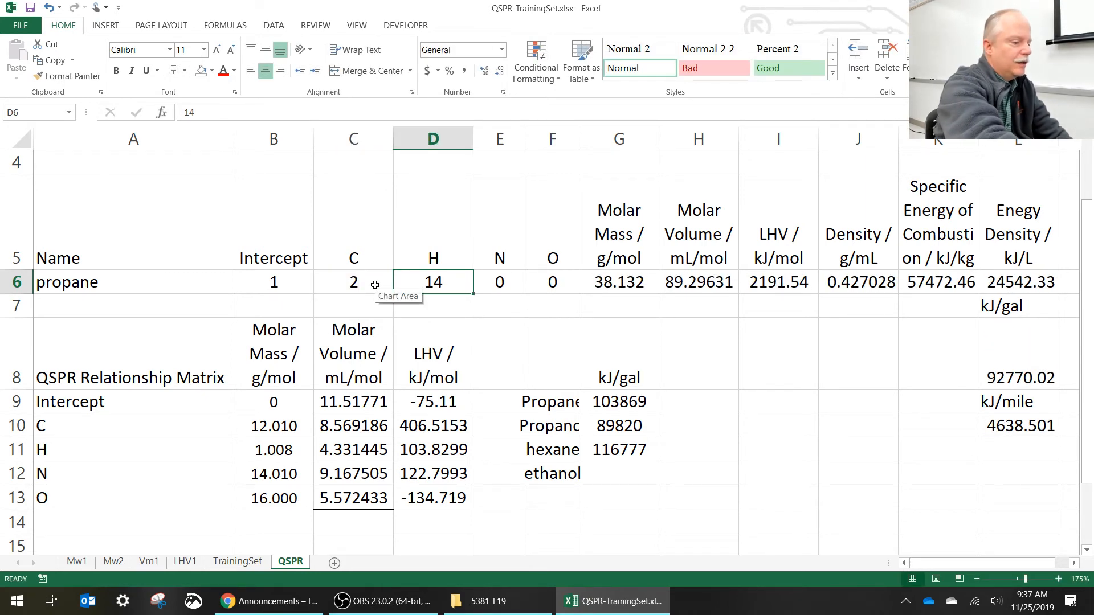
{"action": "type", "text": "6"}
{"action": "key", "text": "Tab"}
{"action": "key", "text": "Tab"}
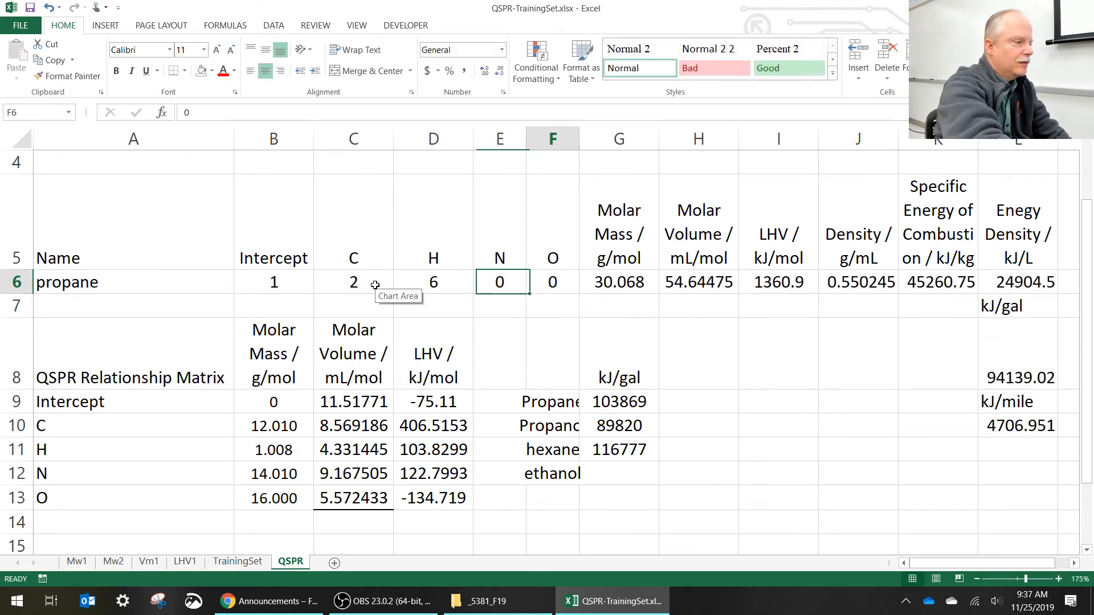
{"action": "type", "text": "1"}
{"action": "key", "text": "Return"}
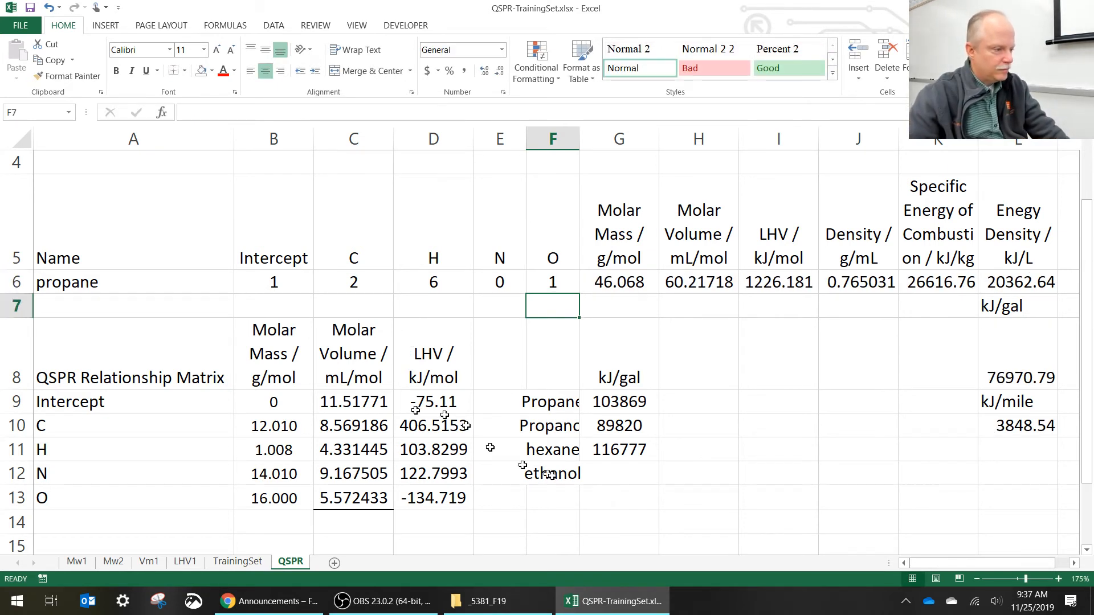
- Record ethanol's energy per gallon in G12 as 76970
{"action": "left_click", "coordinate": [635, 473]}
{"action": "type", "text": "7"}
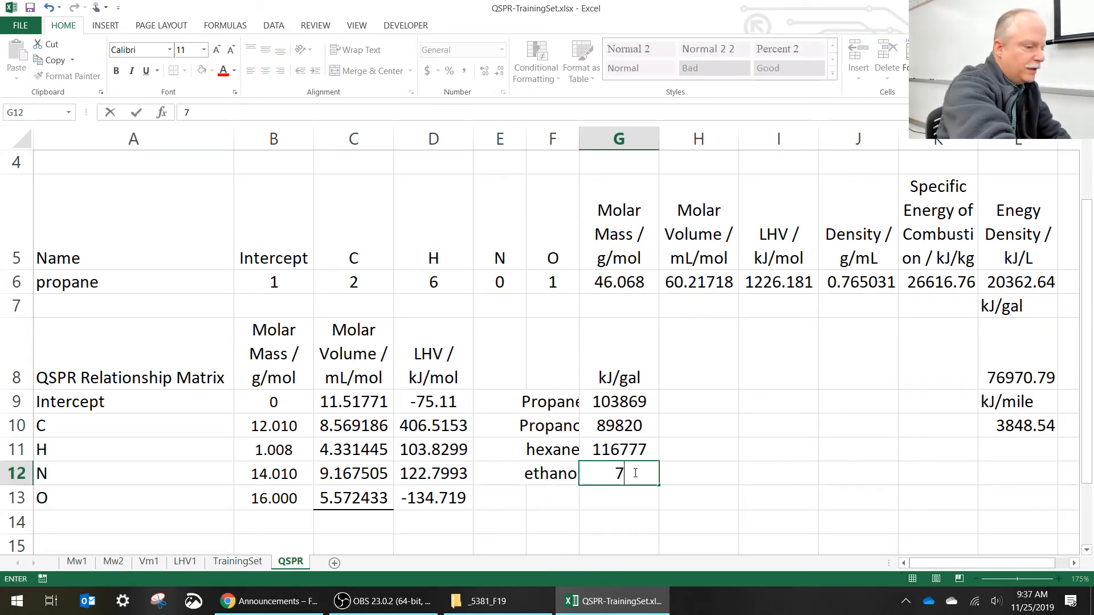
{"action": "type", "text": "6970"}
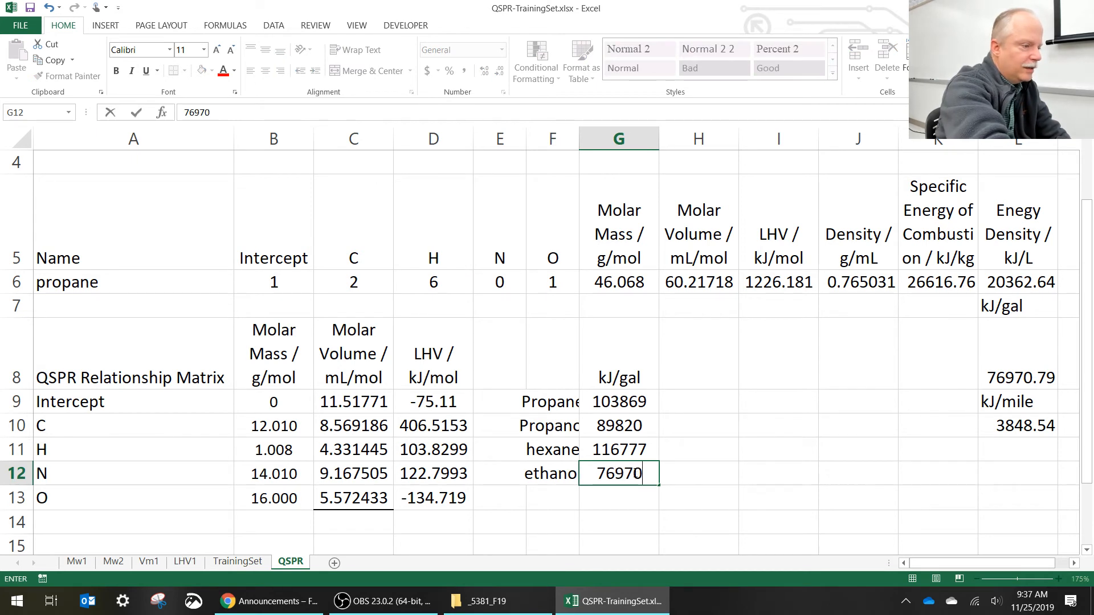
{"action": "key", "text": "Return"}
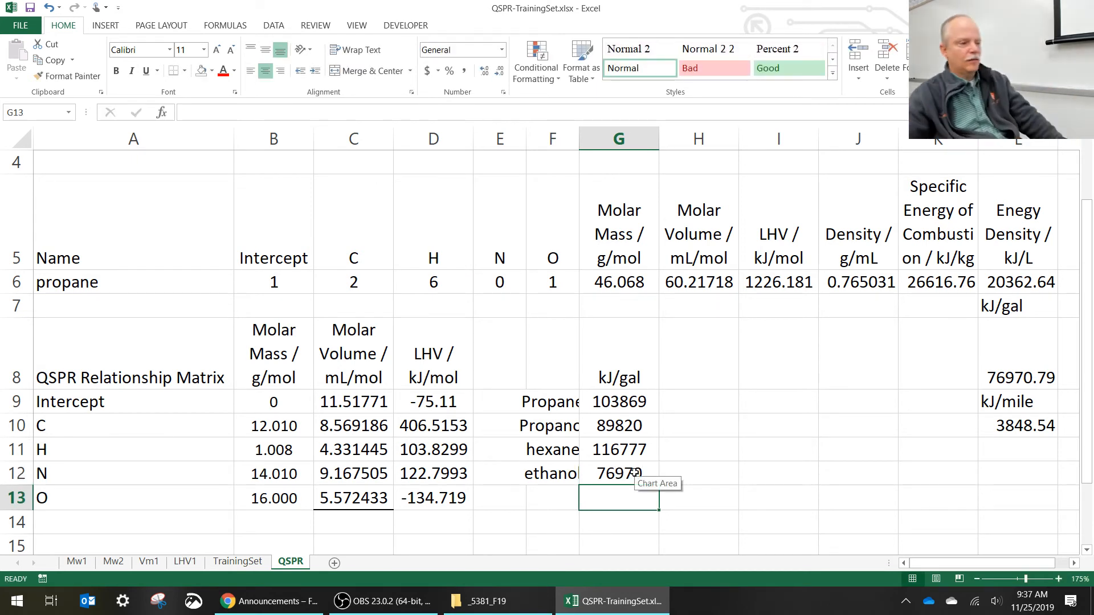
- Right-align the compound names in F9:F12 of the comparison table
{"action": "left_click", "coordinate": [553, 410]}
{"action": "left_click_drag", "start_coordinate": [553, 409], "coordinate": [551, 473]}
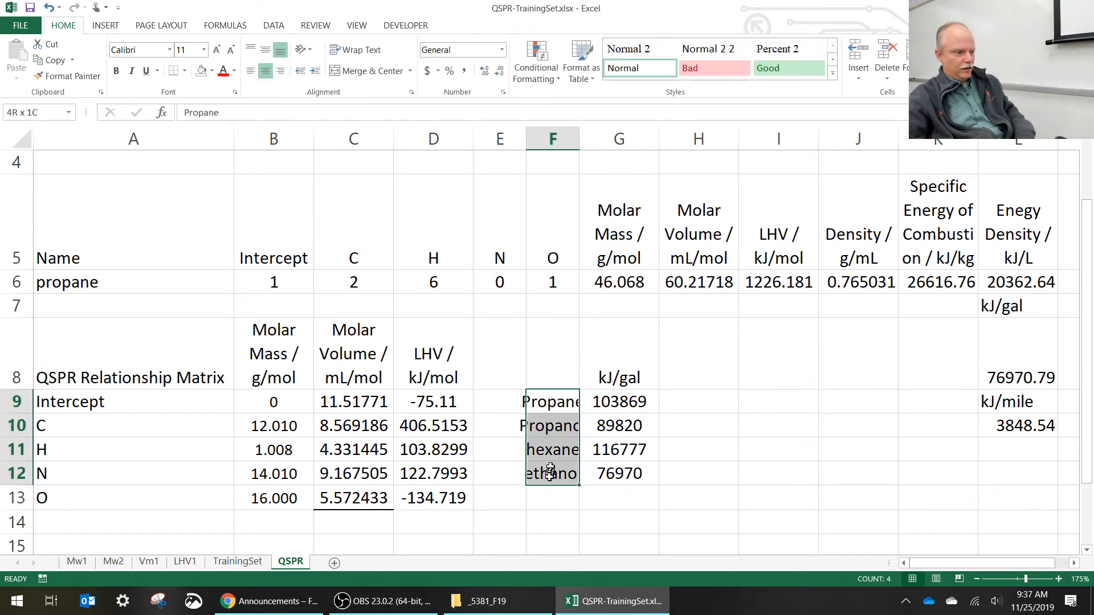
{"action": "left_click", "coordinate": [280, 71]}
{"action": "left_click", "coordinate": [686, 444]}
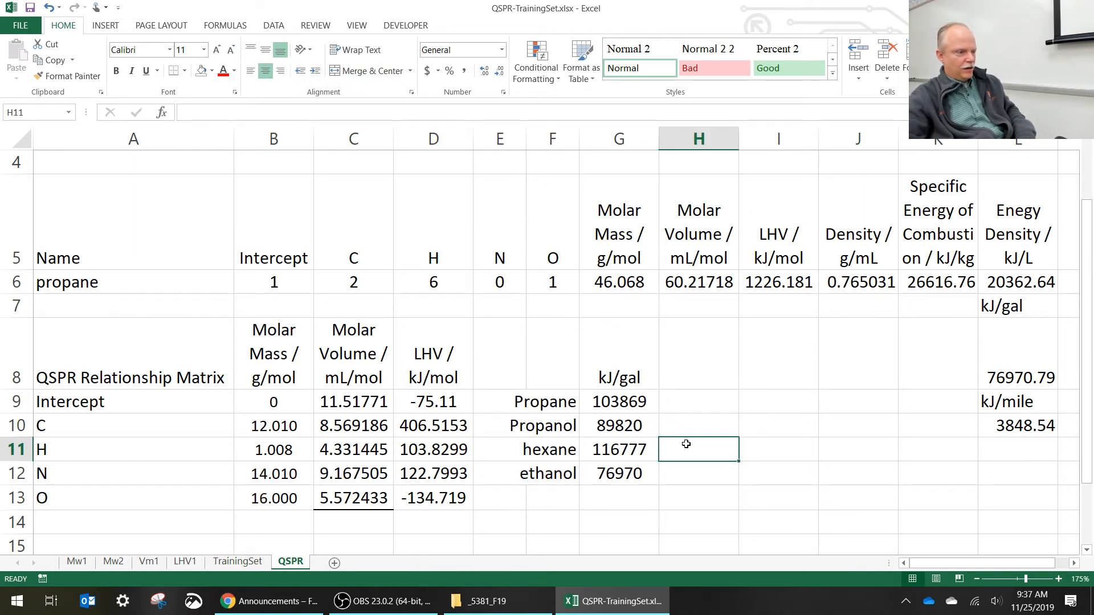
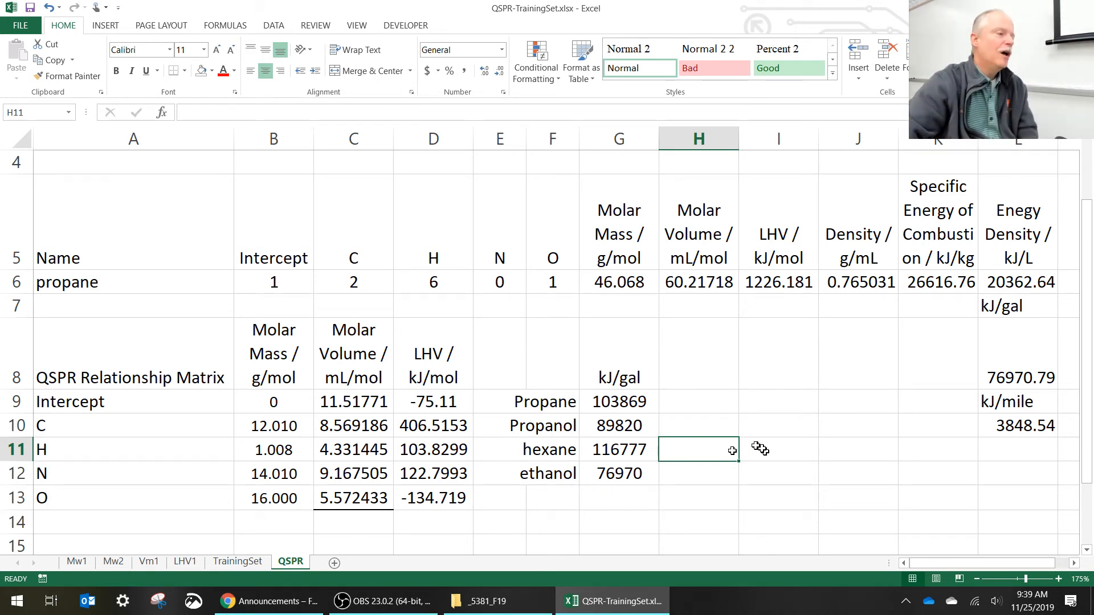
- Copy the title, author, date and copyright lines in A1:A4 of the TrainingSet sheet to A1 of the QSPR sheet
{"action": "scroll", "coordinate": [741, 449], "scroll_direction": "up", "scroll_amount": 1}
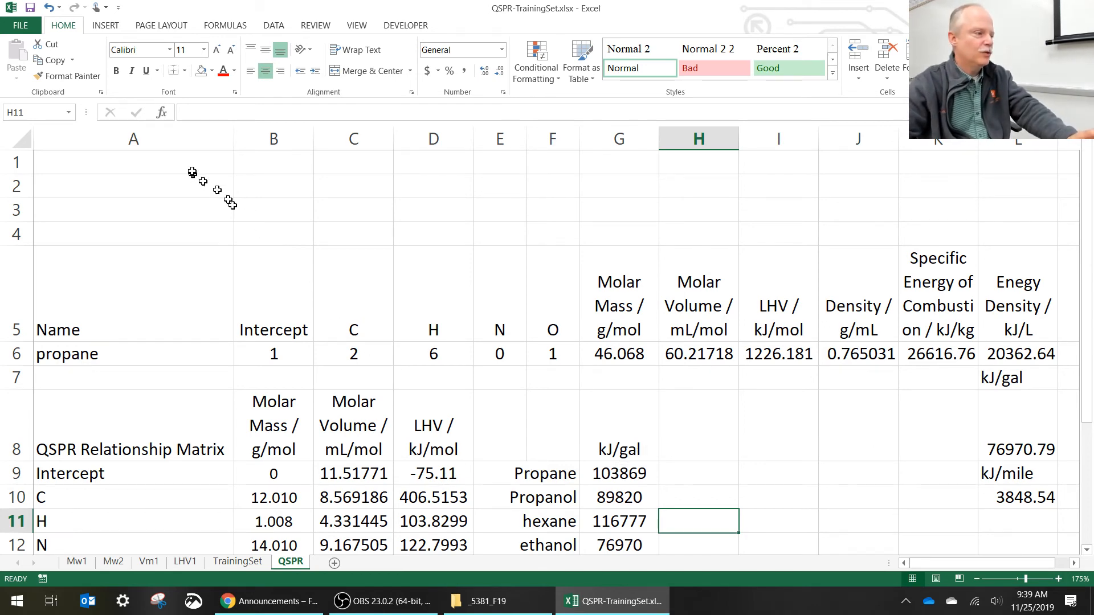
{"action": "left_click", "coordinate": [237, 562]}
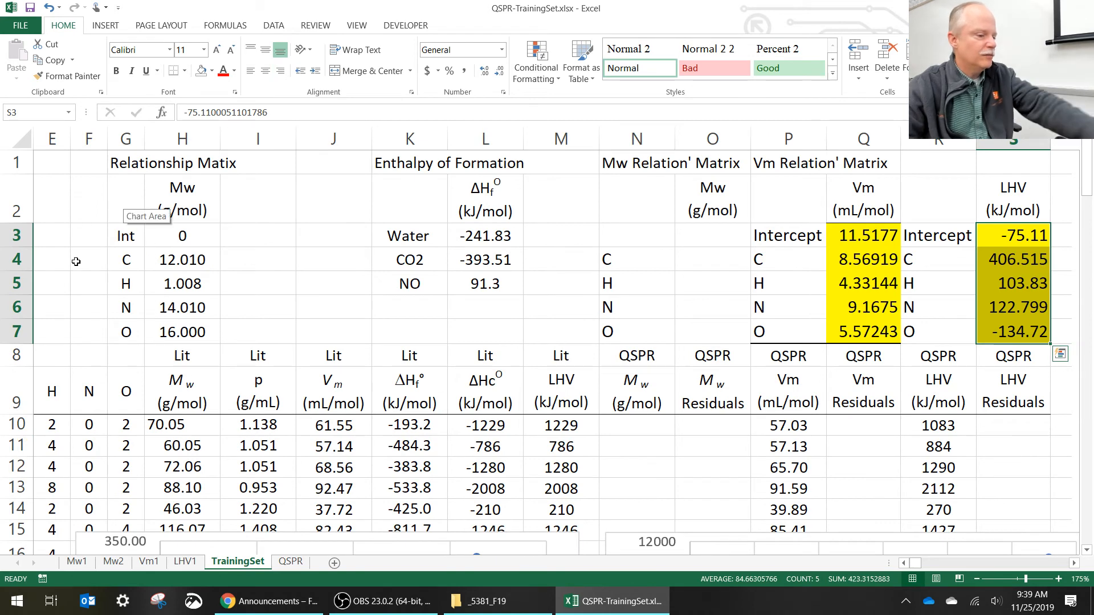
{"action": "key", "text": "Left"}
{"action": "key", "text": "Left"}
{"action": "key", "text": "Left"}
{"action": "key", "text": "Left"}
{"action": "key", "text": "Left"}
{"action": "key", "text": "Left"}
{"action": "key", "text": "Left"}
{"action": "key", "text": "Left"}
{"action": "key", "text": "Left"}
{"action": "key", "text": "Left"}
{"action": "key", "text": "Left"}
{"action": "key", "text": "Left"}
{"action": "key", "text": "Left"}
{"action": "key", "text": "Left"}
{"action": "key", "text": "Left"}
{"action": "key", "text": "Left"}
{"action": "key", "text": "Left"}
{"action": "key", "text": "Left"}
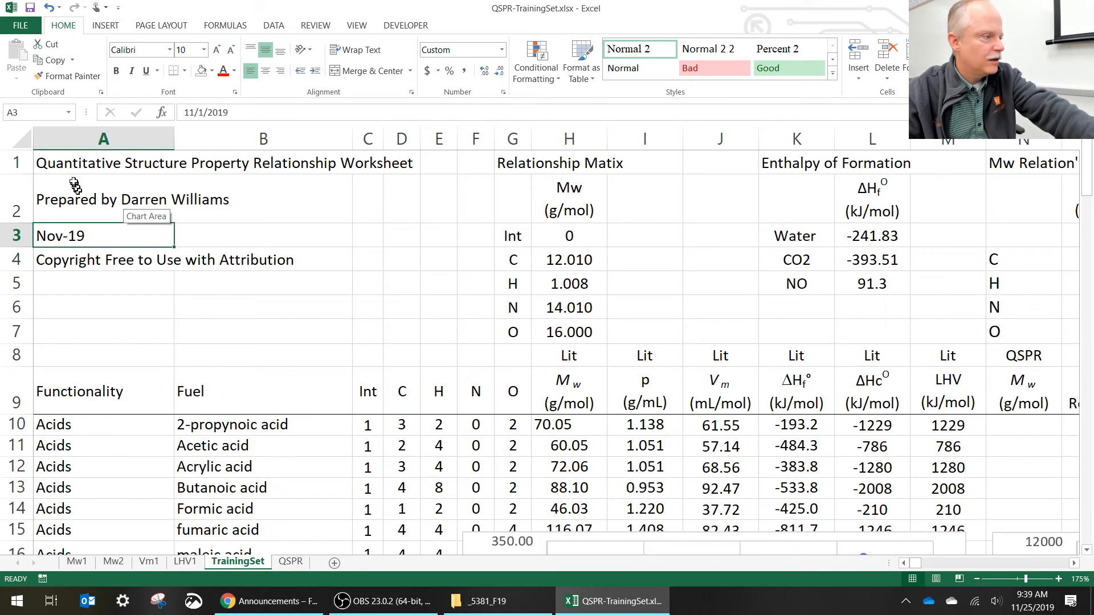
{"action": "left_click_drag", "start_coordinate": [74, 163], "coordinate": [88, 253]}
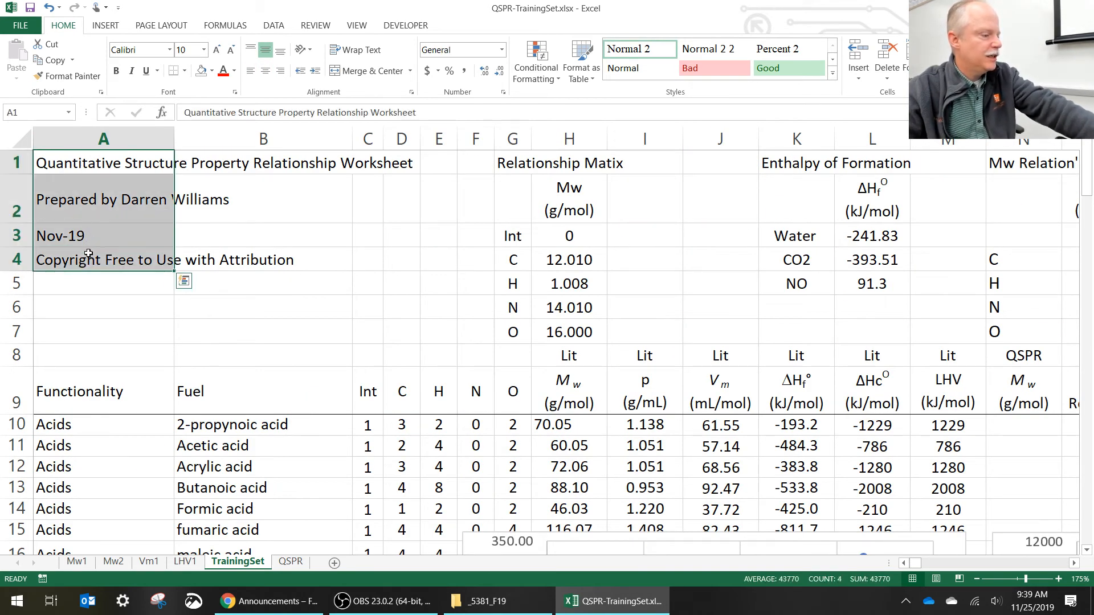
{"action": "key", "text": "ctrl+c"}
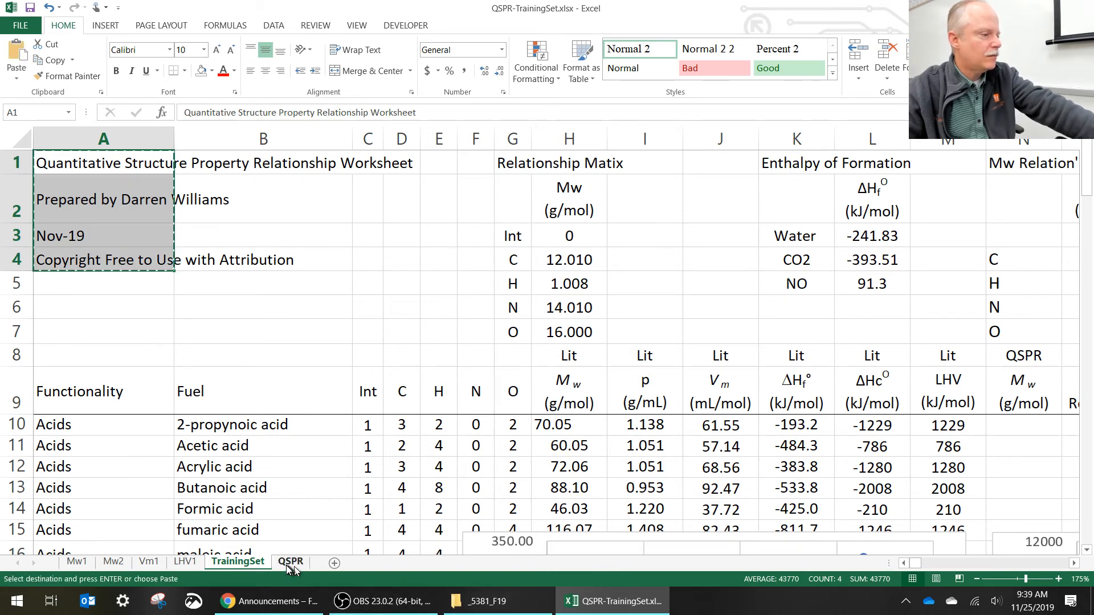
{"action": "left_click", "coordinate": [291, 562]}
{"action": "left_click", "coordinate": [140, 166]}
{"action": "key", "text": "ctrl+v"}
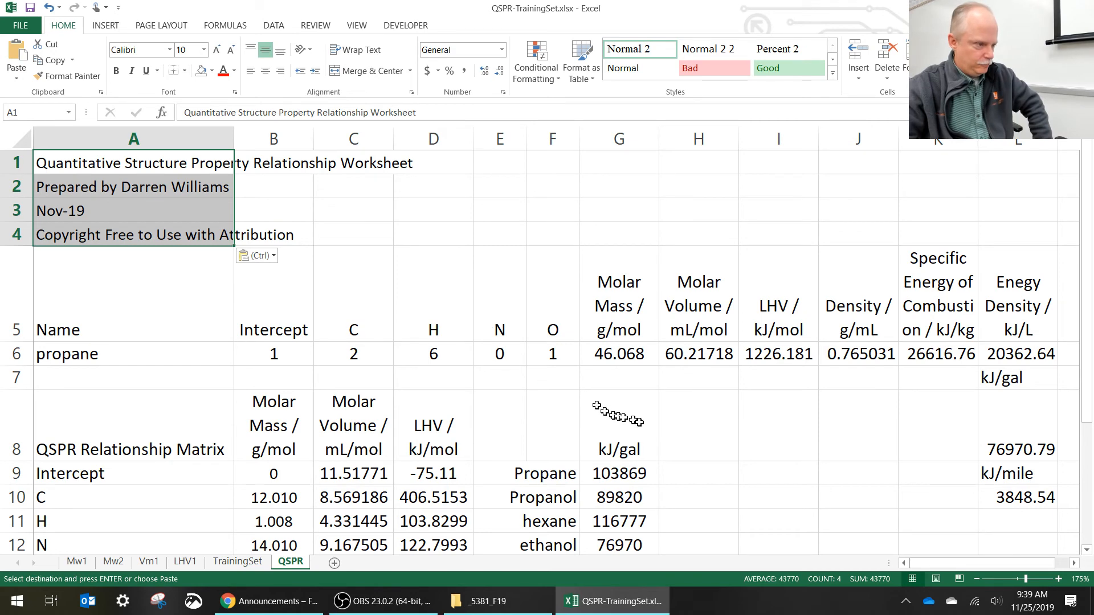
- Highlight the editable input cells in yellow: the compound name in A6 and the atom counts in C6:F6
{"action": "scroll", "coordinate": [766, 388], "scroll_direction": "down", "scroll_amount": 1}
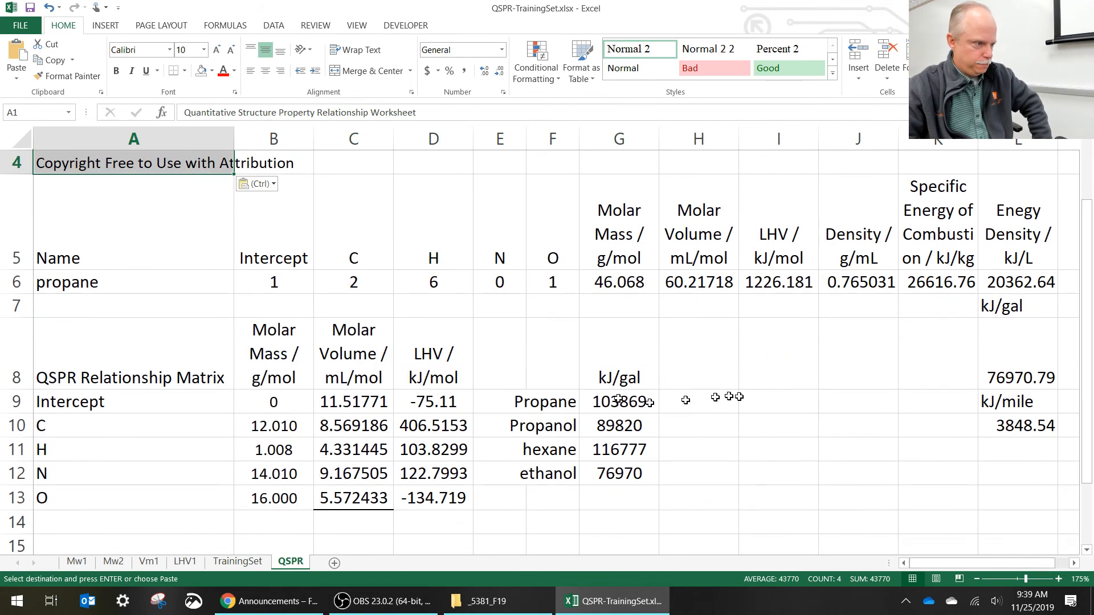
{"action": "scroll", "coordinate": [563, 355], "scroll_direction": "up", "scroll_amount": 1}
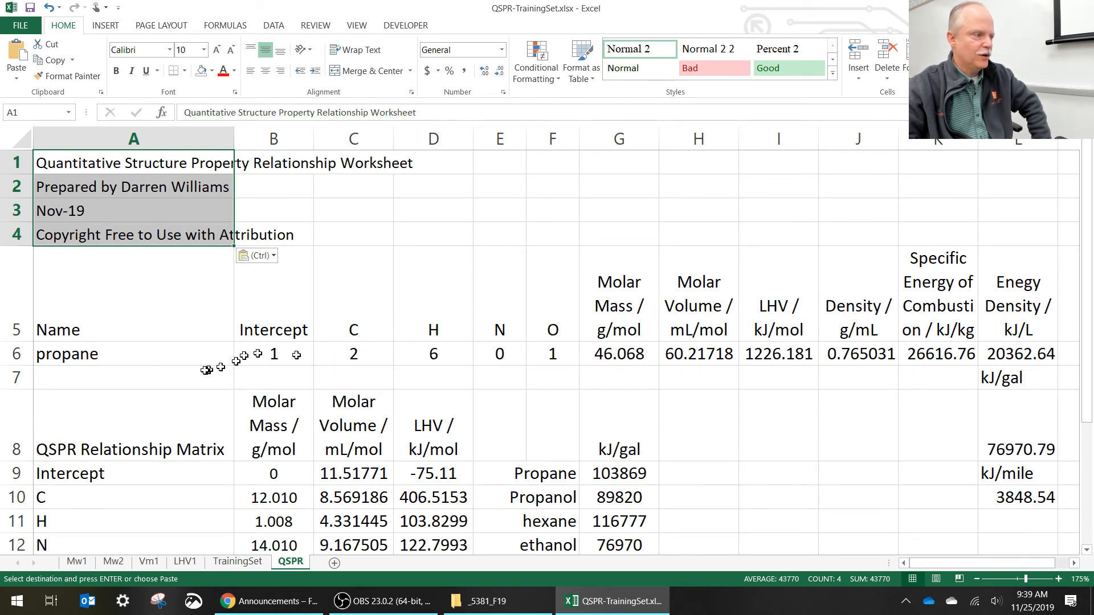
{"action": "left_click", "coordinate": [171, 356]}
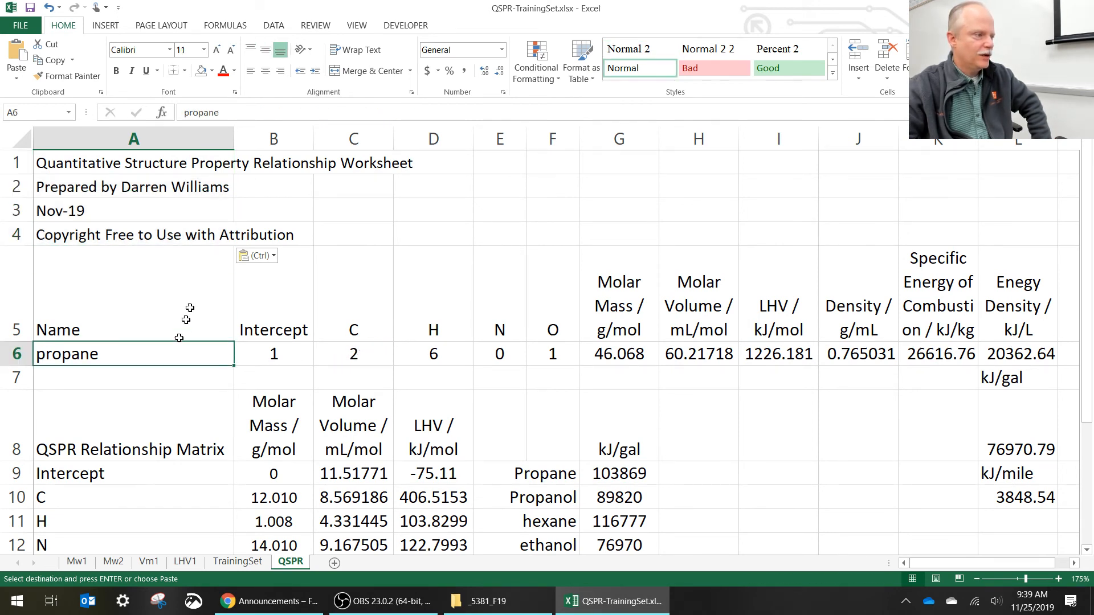
{"action": "left_click", "coordinate": [211, 71]}
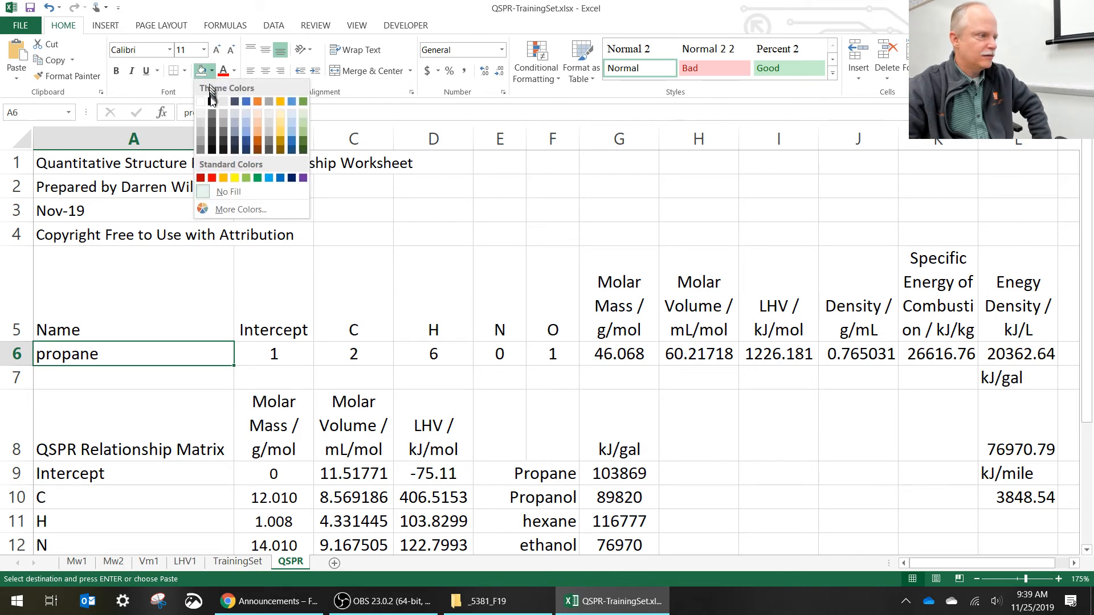
{"action": "left_click", "coordinate": [235, 178]}
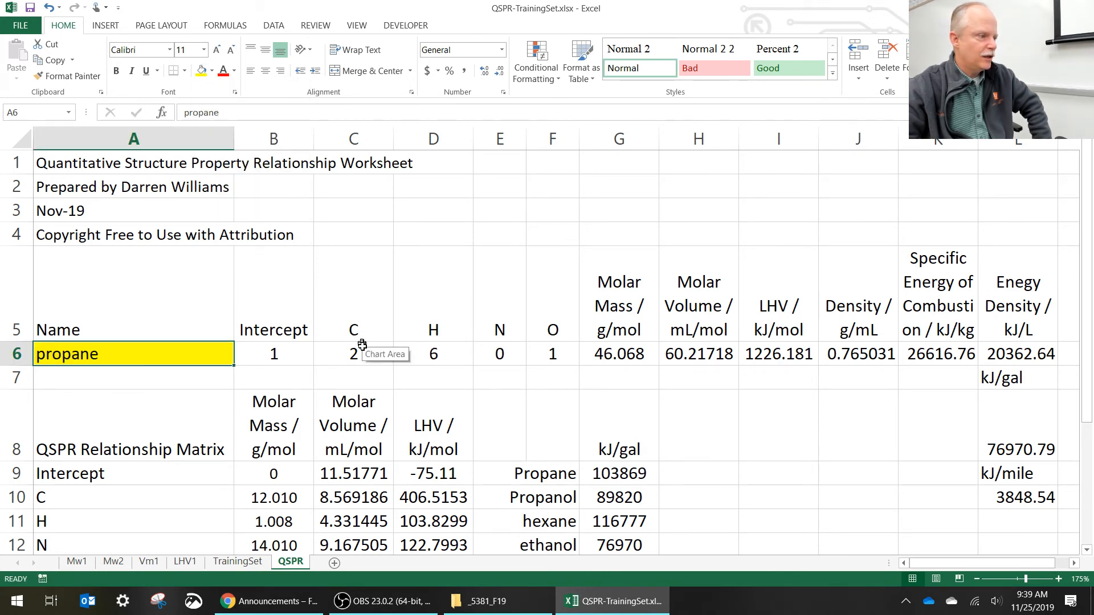
{"action": "left_click_drag", "start_coordinate": [351, 354], "coordinate": [547, 352]}
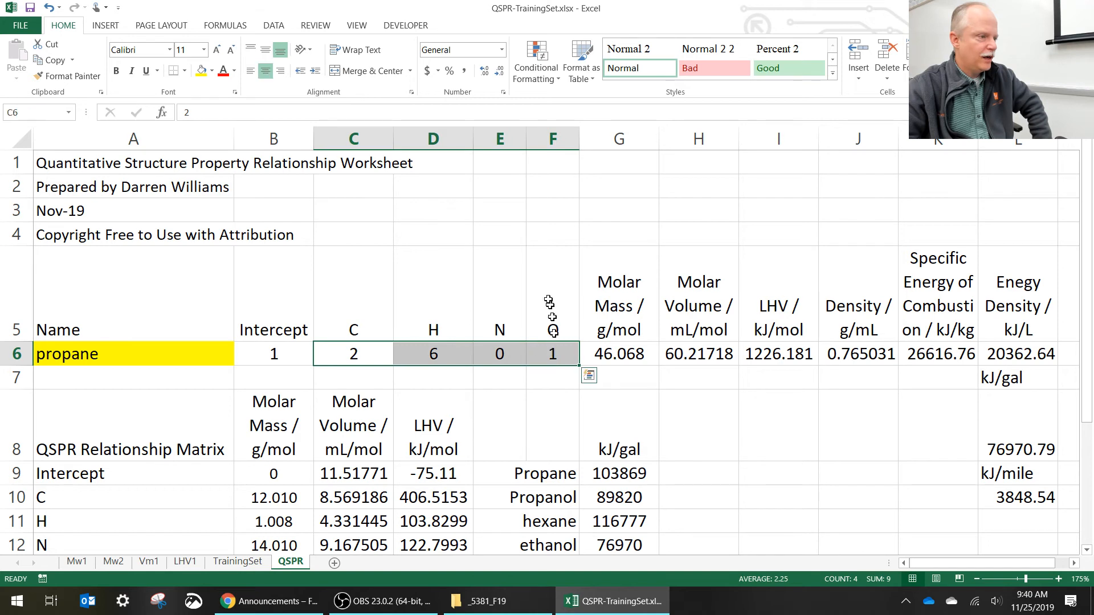
{"action": "left_click", "coordinate": [201, 71]}
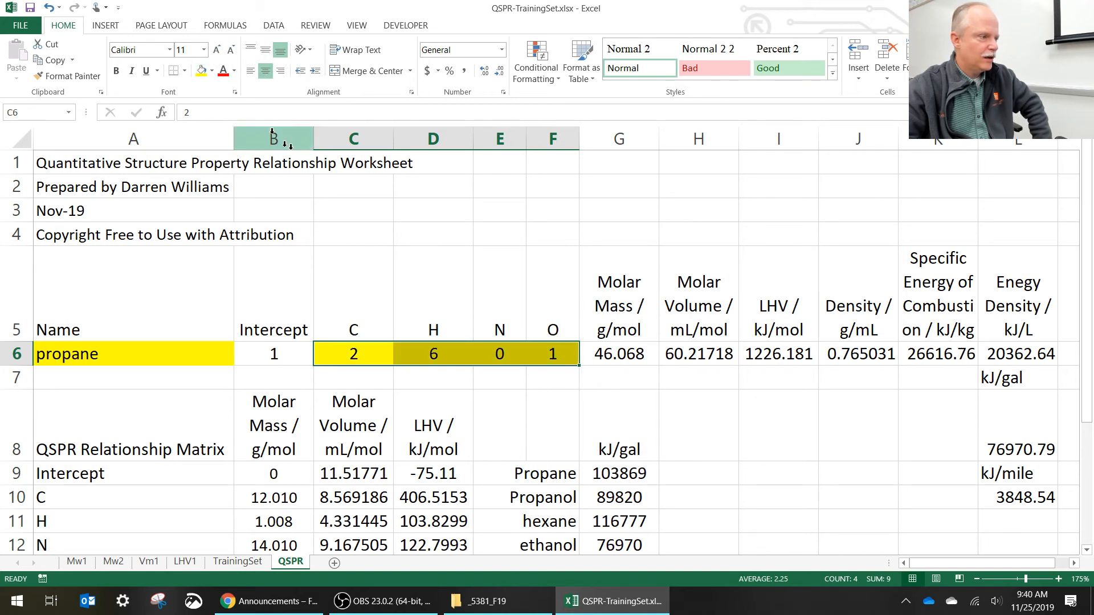
- Add the heading "Instructions" in E1 of the QSPR sheet
{"action": "left_click", "coordinate": [452, 206]}
{"action": "left_click", "coordinate": [504, 161]}
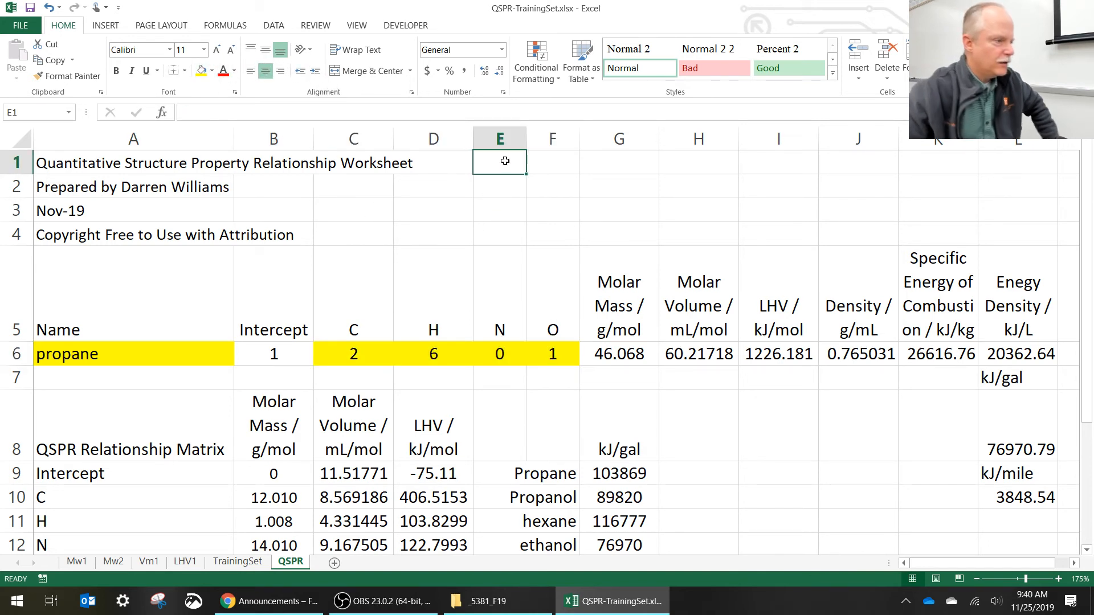
{"action": "type", "text": "Ins"}
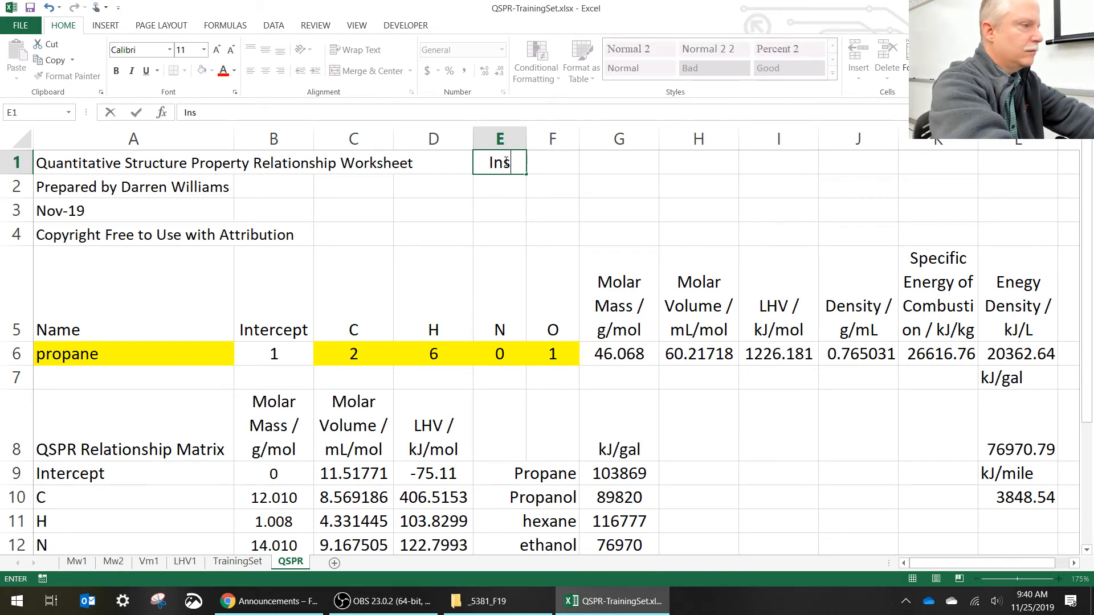
{"action": "type", "text": "tructions"}
{"action": "key", "text": "Return"}
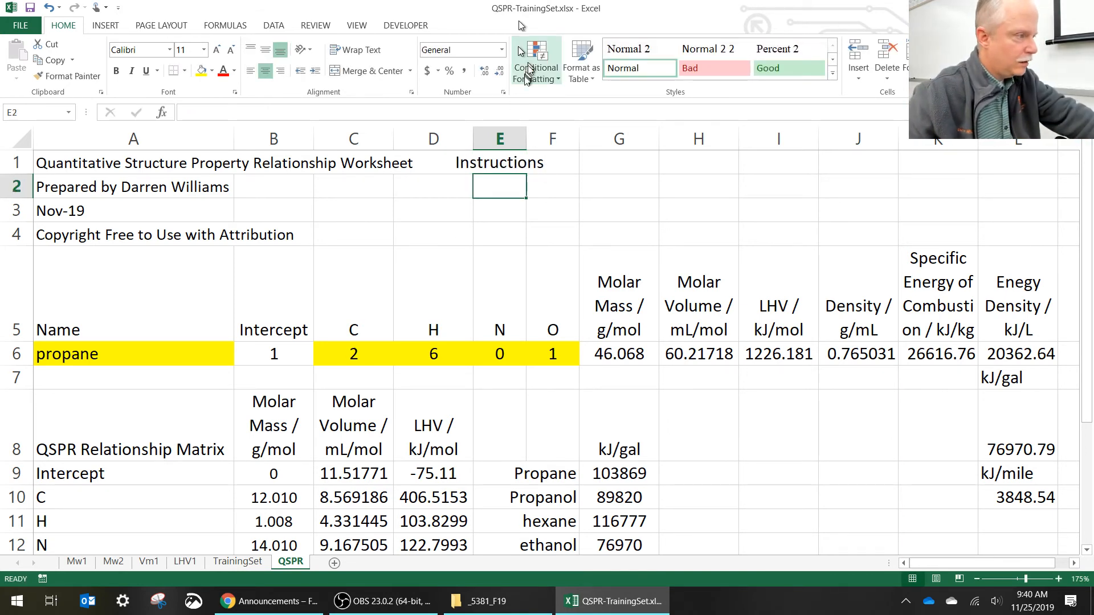
- Left-align the Instructions heading in E1 and the empty cells E2:E4 below it
{"action": "left_click", "coordinate": [510, 157]}
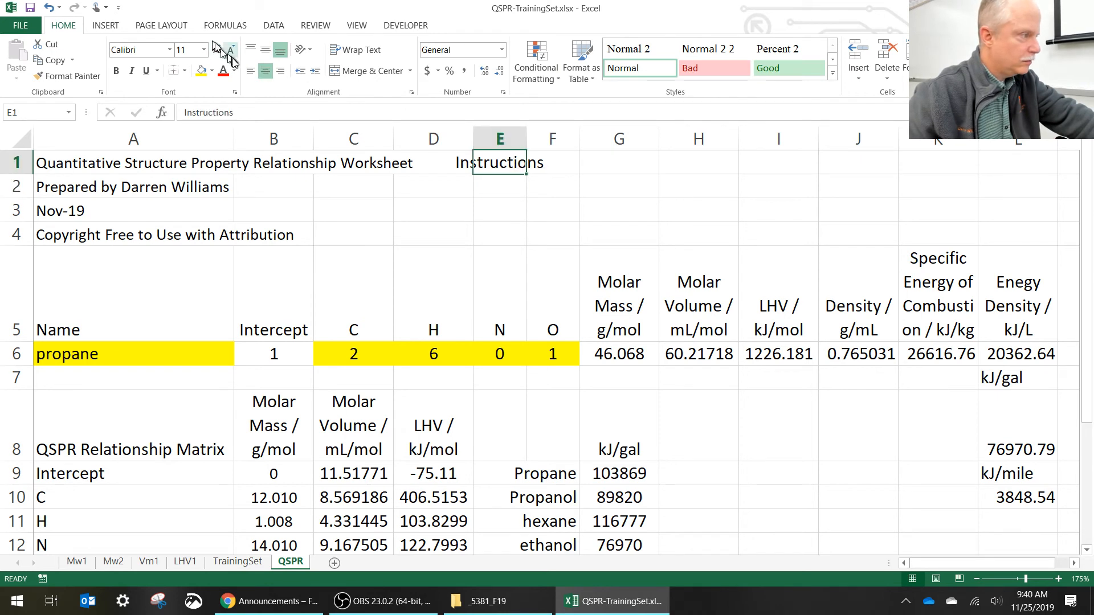
{"action": "left_click", "coordinate": [250, 71]}
{"action": "left_click_drag", "start_coordinate": [504, 186], "coordinate": [510, 231]}
{"action": "left_click", "coordinate": [250, 71]}
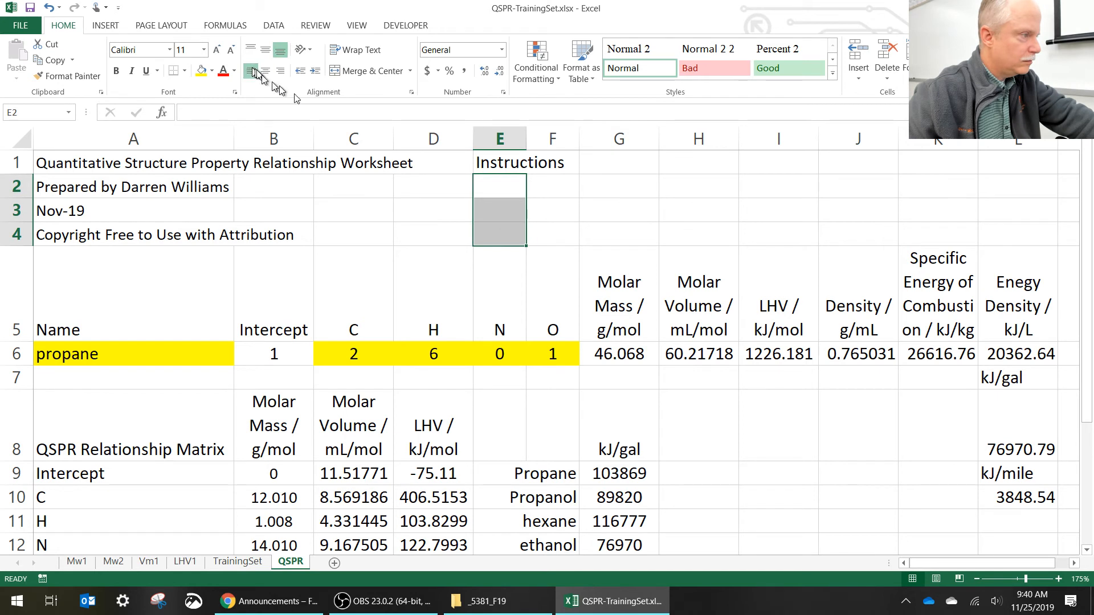
- Enter the instruction "Only edit the highlighted cells" in E2
{"action": "left_click", "coordinate": [495, 184]}
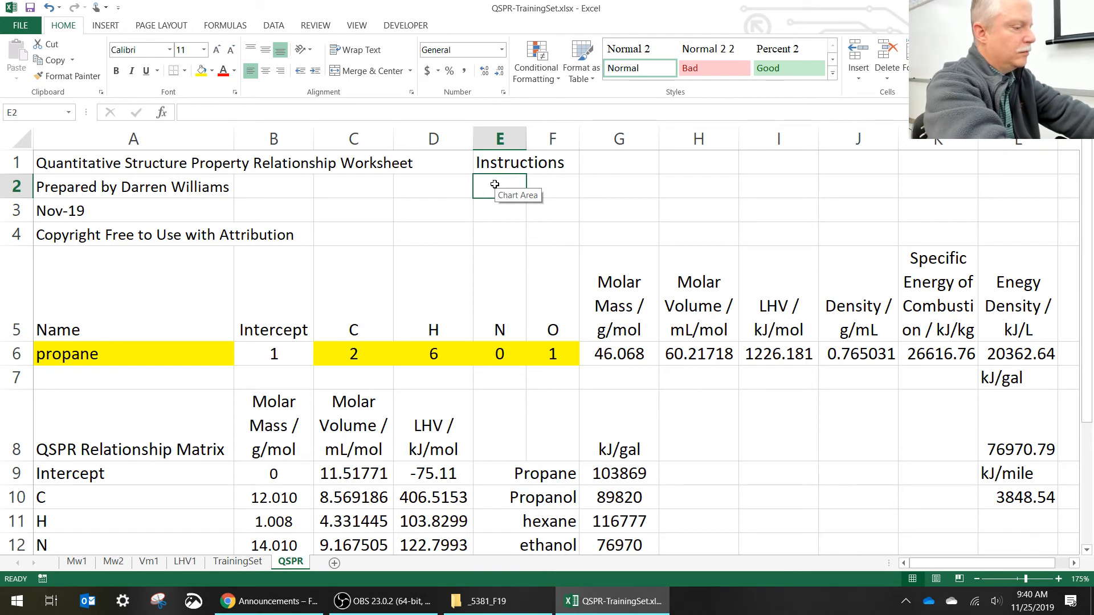
{"action": "type", "text": "Only "}
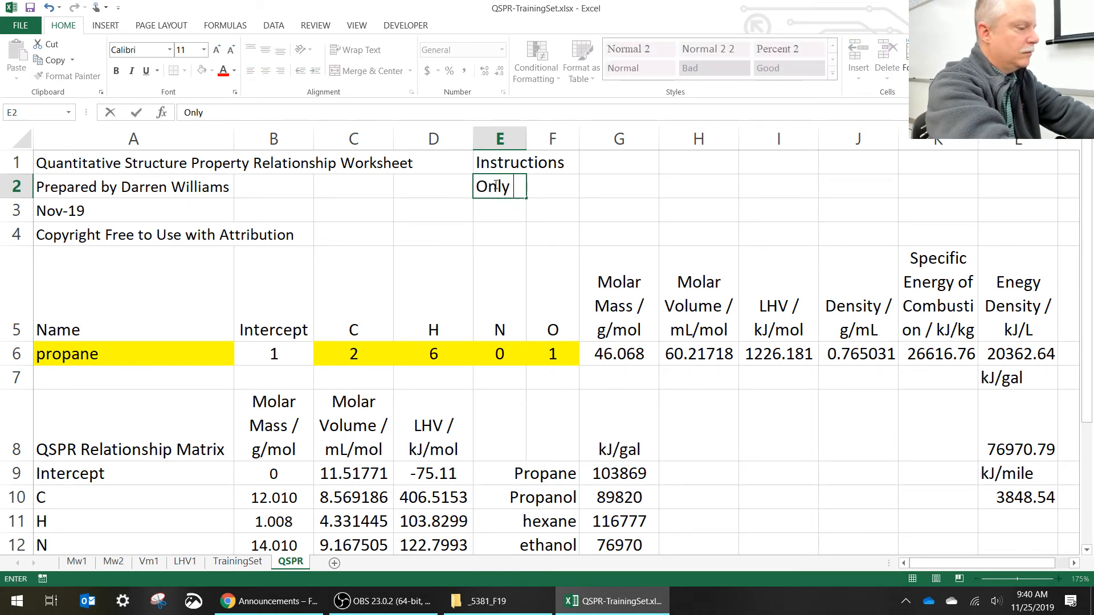
{"action": "type", "text": "edit the "}
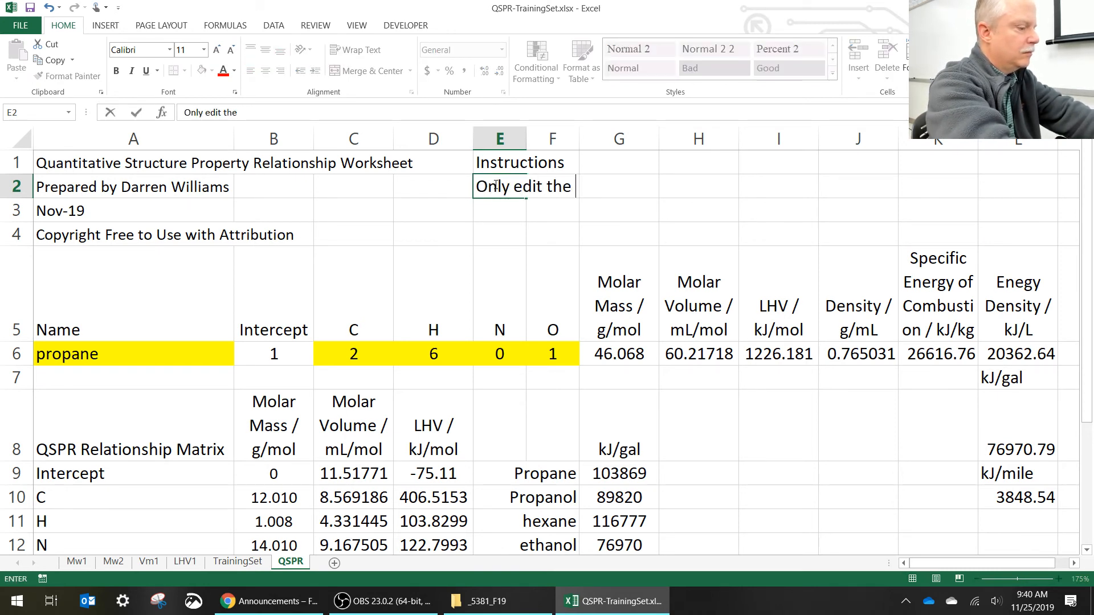
{"action": "type", "text": "highlight"}
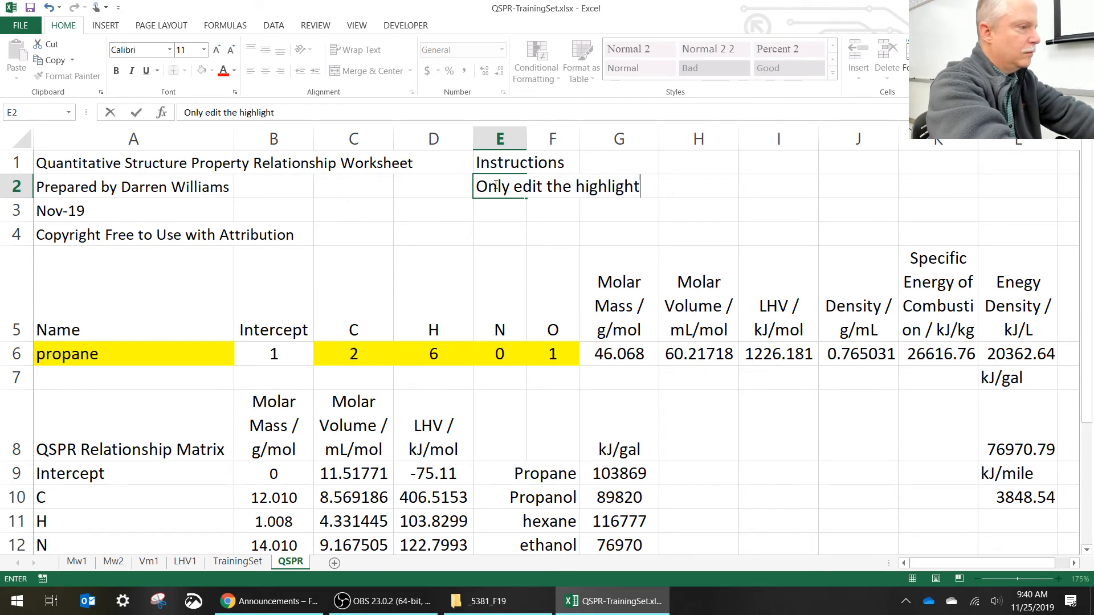
{"action": "type", "text": "ed cells"}
{"action": "key", "text": "Return"}
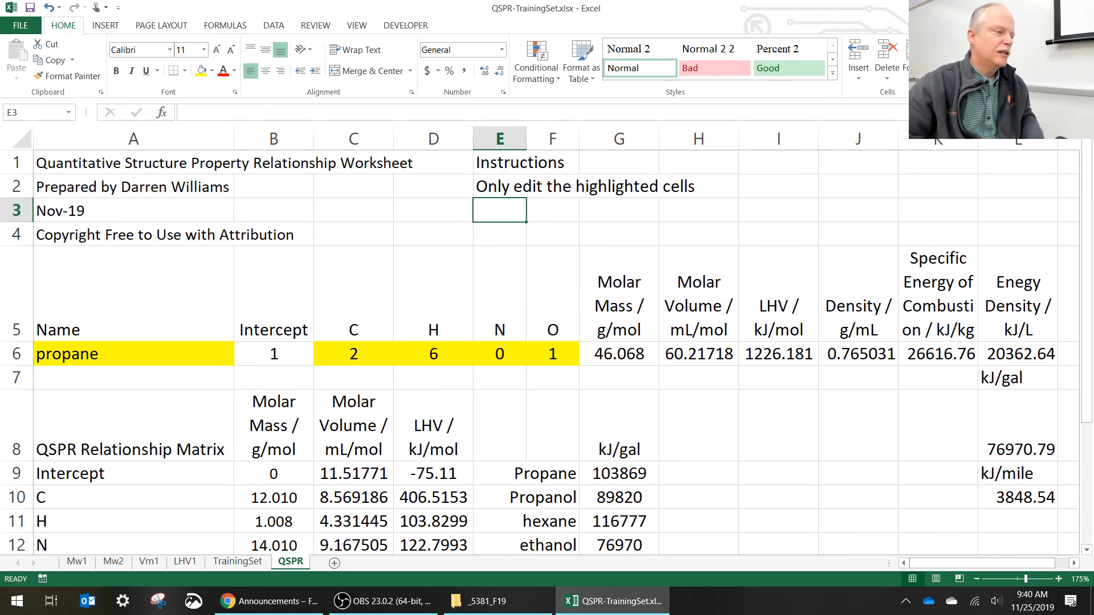
- Enter the instruction "Enter the name and molecular formula to use the QSPR Calculator" in E3
{"action": "type", "text": "Ent"}
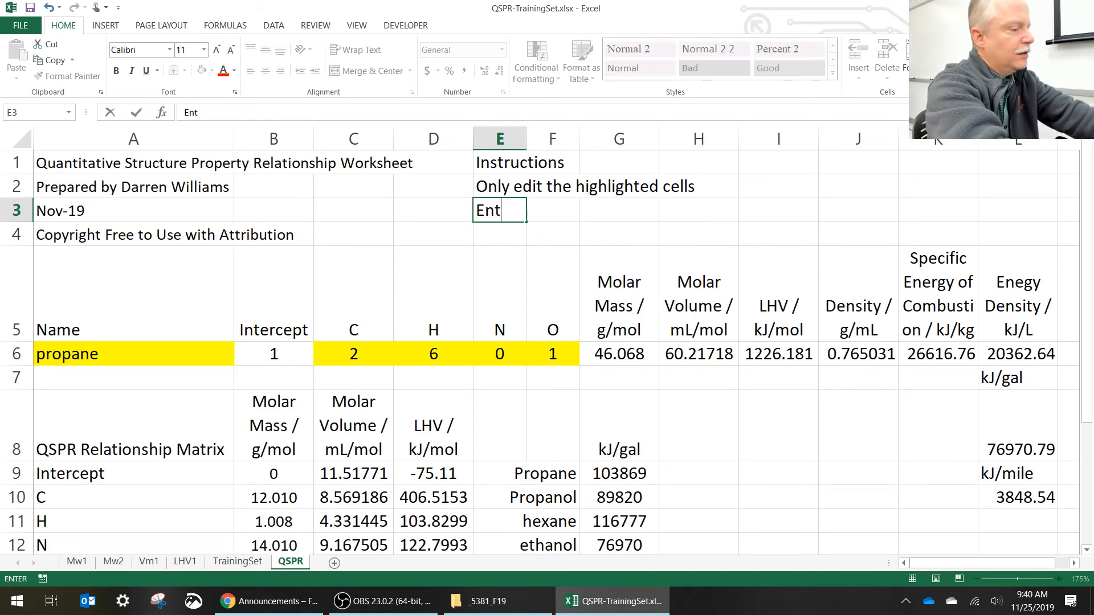
{"action": "type", "text": "er the name "}
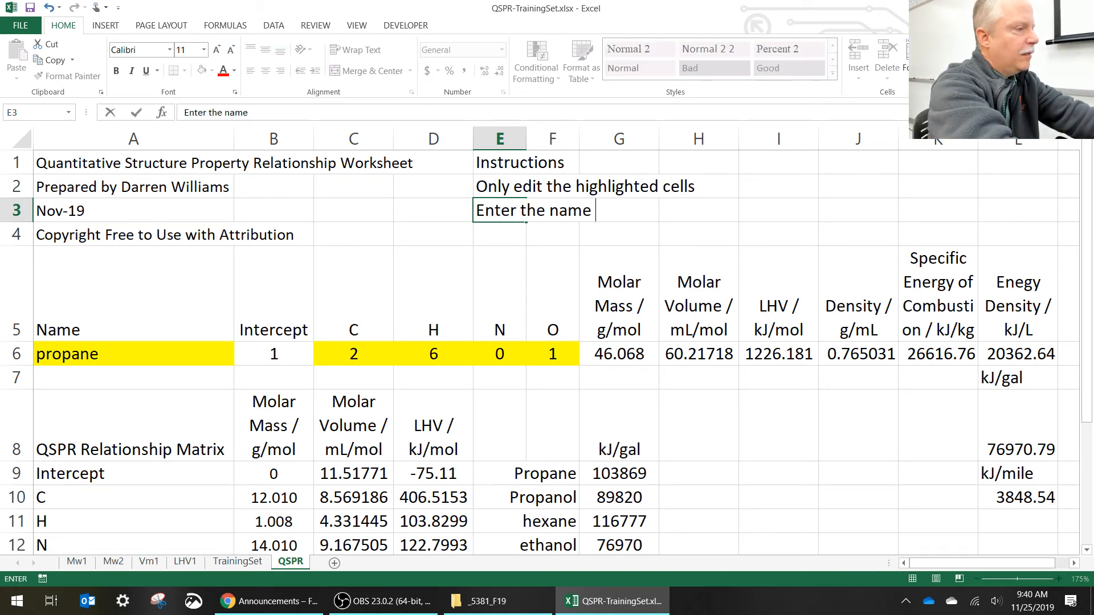
{"action": "type", "text": "and molecula"}
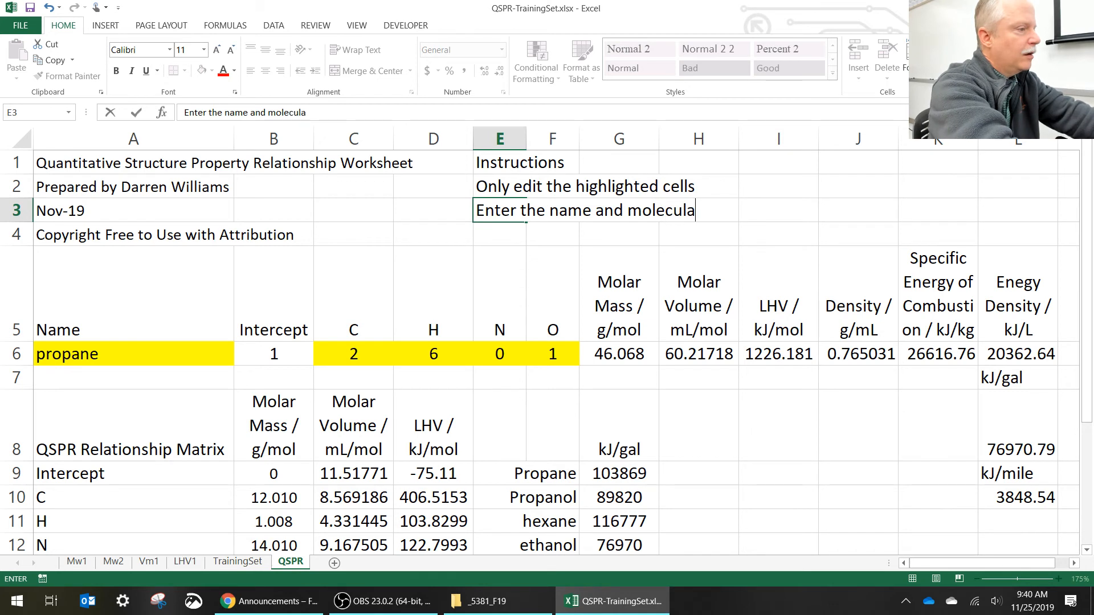
{"action": "type", "text": "r formula"}
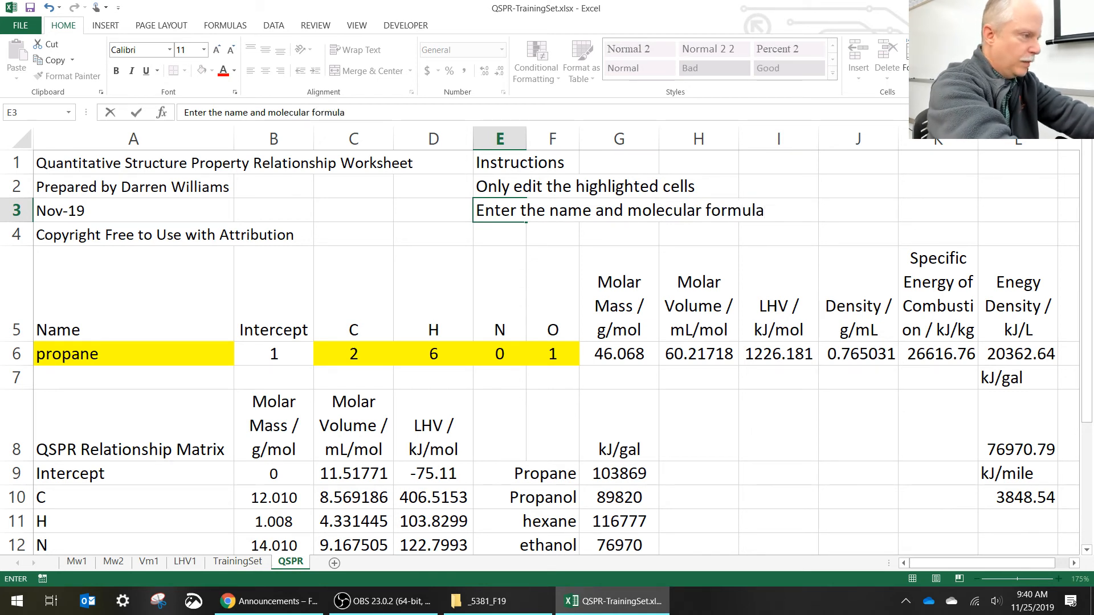
{"action": "type", "text": " to us"}
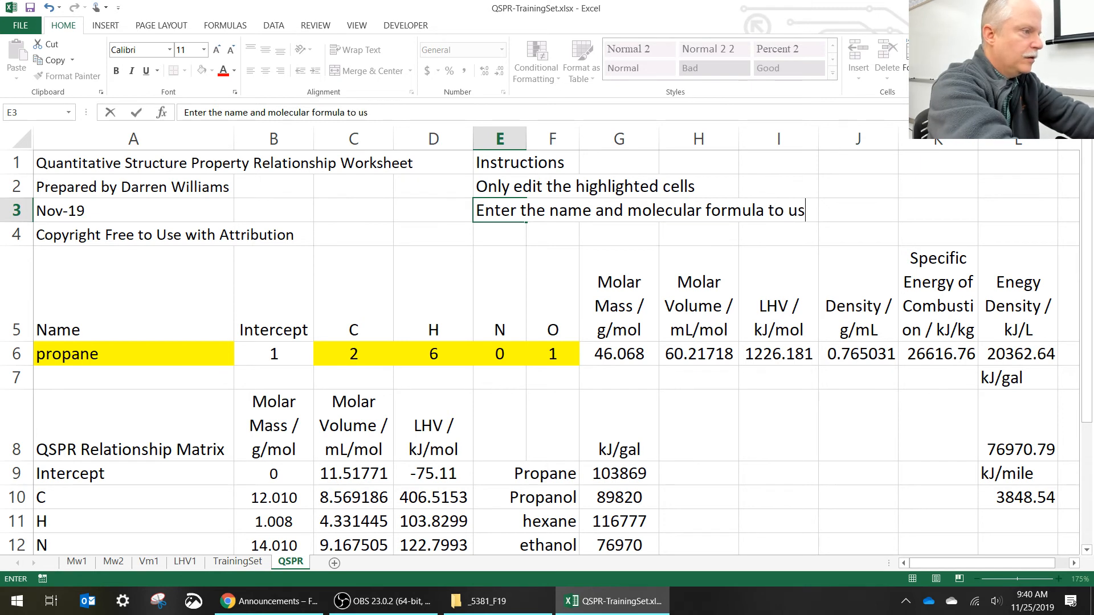
{"action": "type", "text": "e the QSPR"}
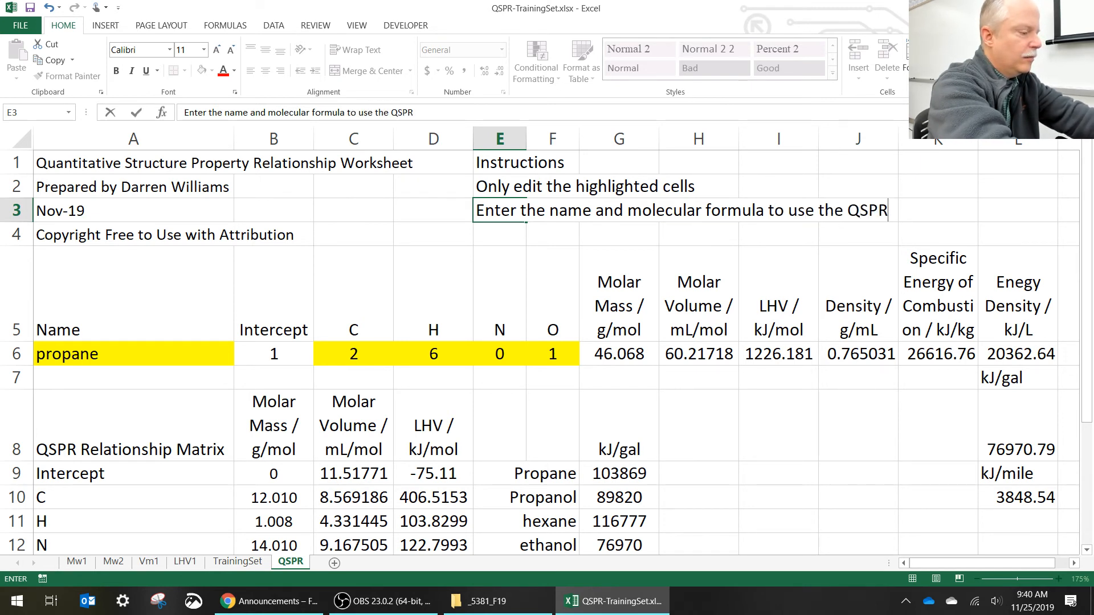
{"action": "type", "text": " Calcu"}
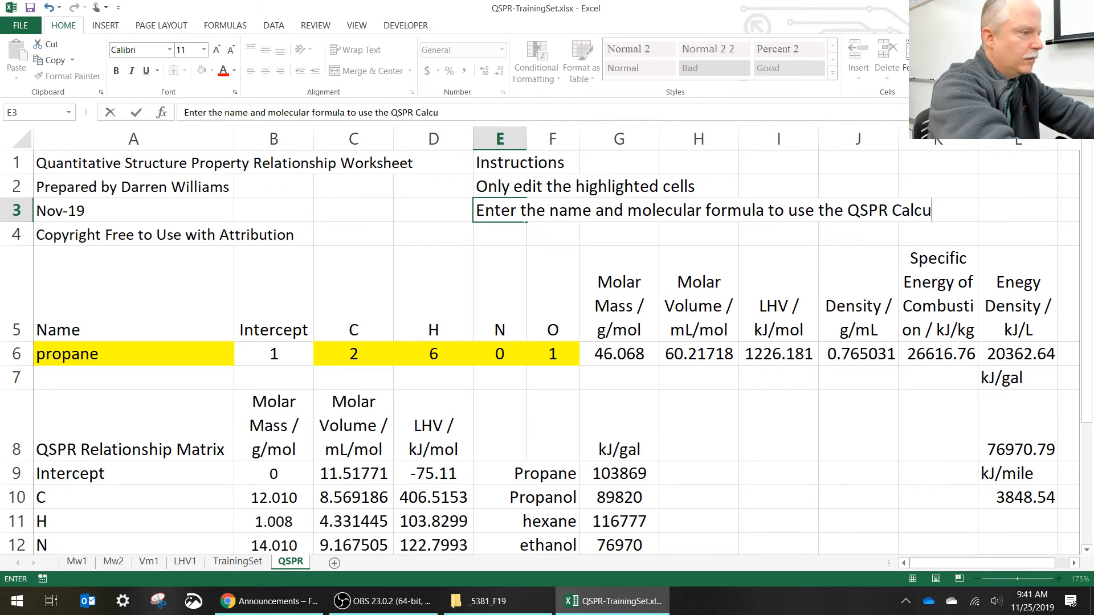
{"action": "type", "text": "lator"}
{"action": "key", "text": "Return"}
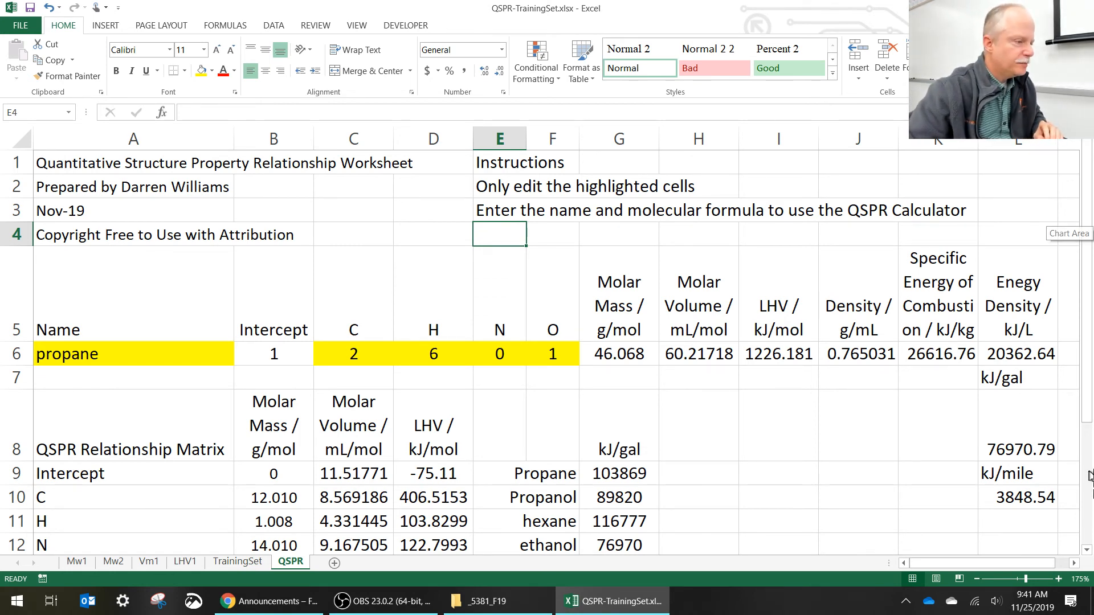
- Move the kJ/gal comparison table from F8:G12 to G10:H14
{"action": "scroll", "coordinate": [713, 464], "scroll_direction": "down", "scroll_amount": 2}
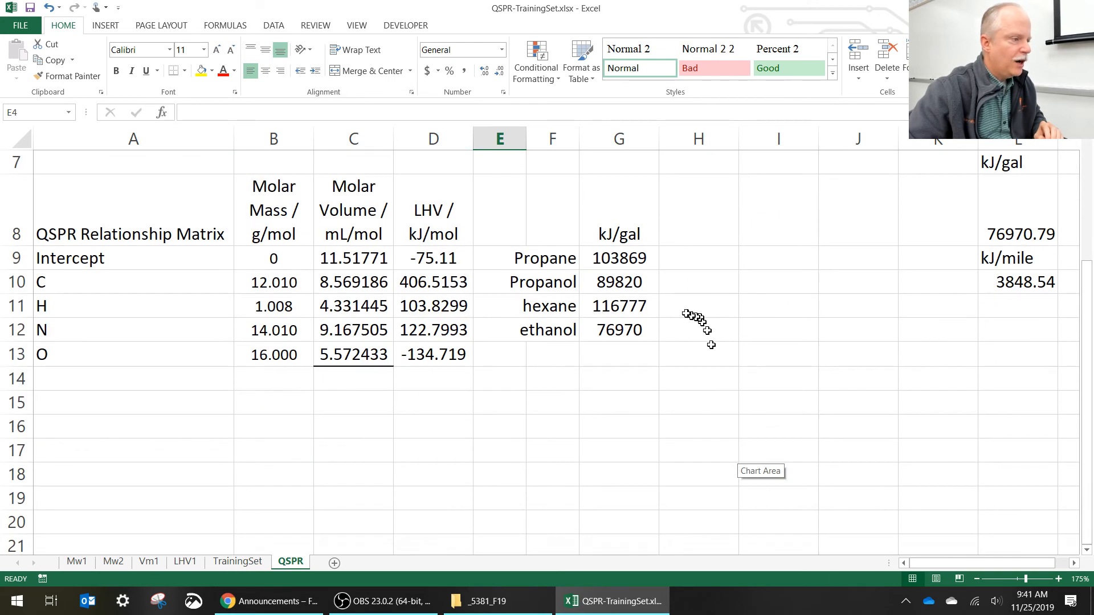
{"action": "scroll", "coordinate": [655, 331], "scroll_direction": "up", "scroll_amount": 1}
{"action": "left_click_drag", "start_coordinate": [551, 361], "coordinate": [625, 473]}
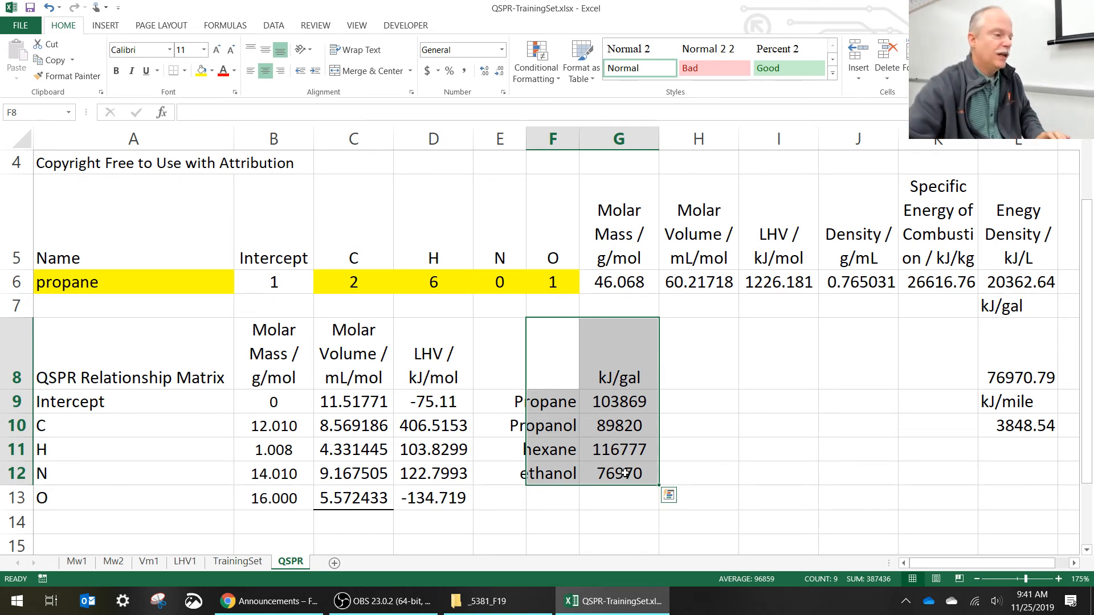
{"action": "left_click_drag", "start_coordinate": [563, 380], "coordinate": [622, 471]}
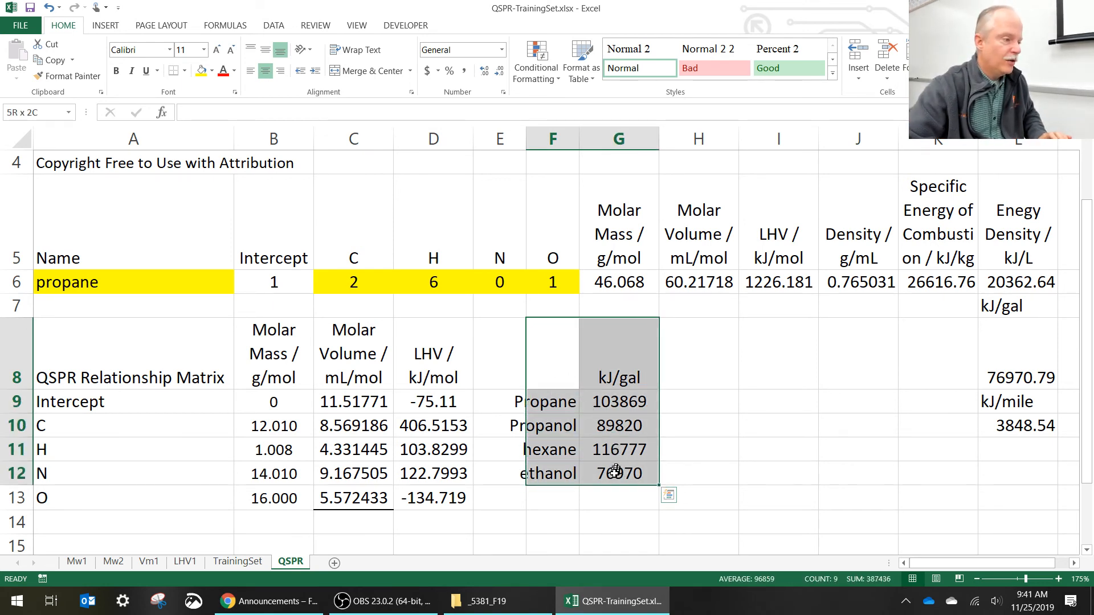
{"action": "left_click_drag", "start_coordinate": [610, 318], "coordinate": [675, 437]}
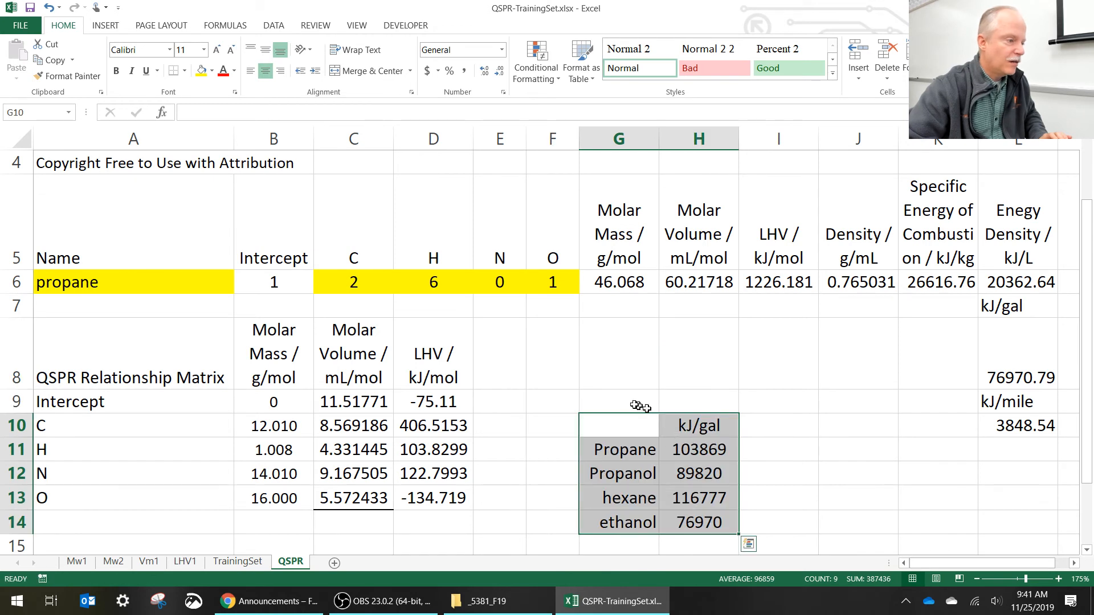
- Enter the heading "Example Results" in G9 above the kJ/gal comparison table
{"action": "left_click", "coordinate": [649, 402]}
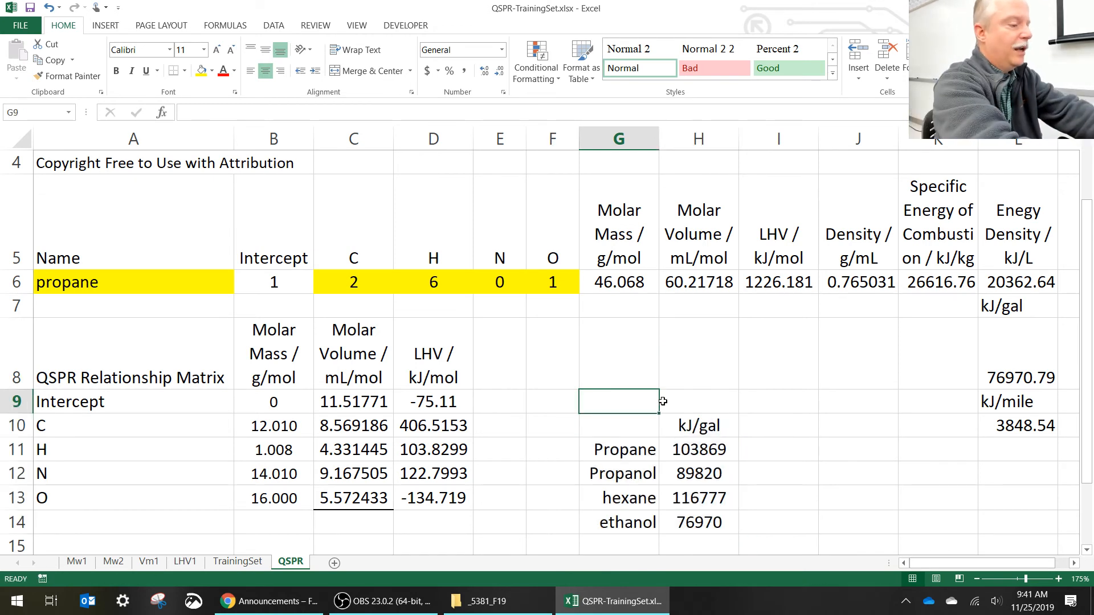
{"action": "type", "text": "Axamp"}
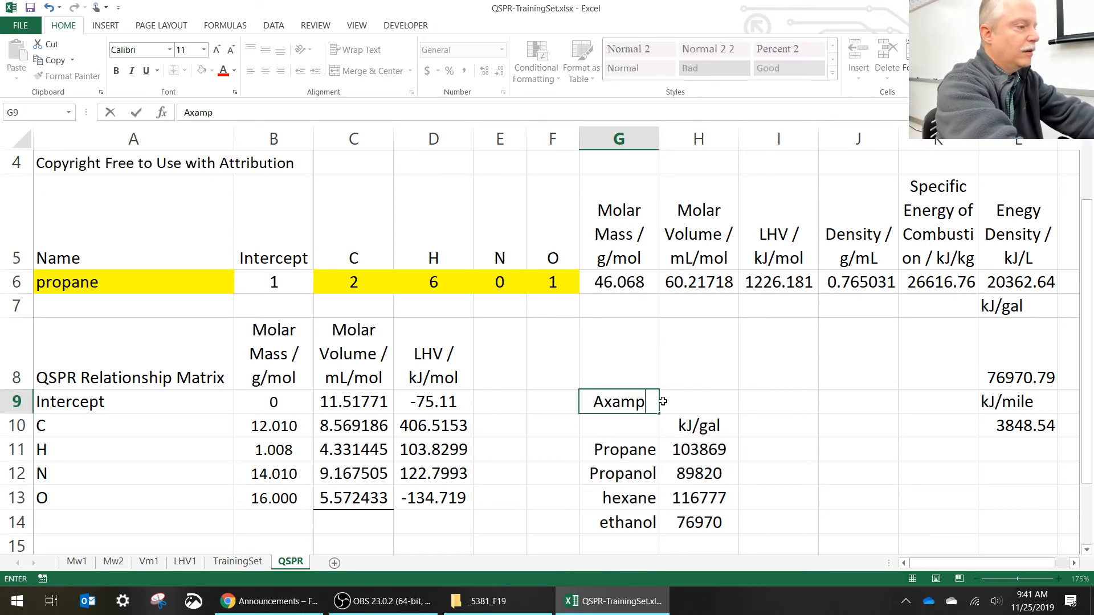
{"action": "key", "text": "BackSpace"}
{"action": "key", "text": "BackSpace"}
{"action": "key", "text": "BackSpace"}
{"action": "key", "text": "BackSpace"}
{"action": "key", "text": "BackSpace"}
{"action": "type", "text": "Exa"}
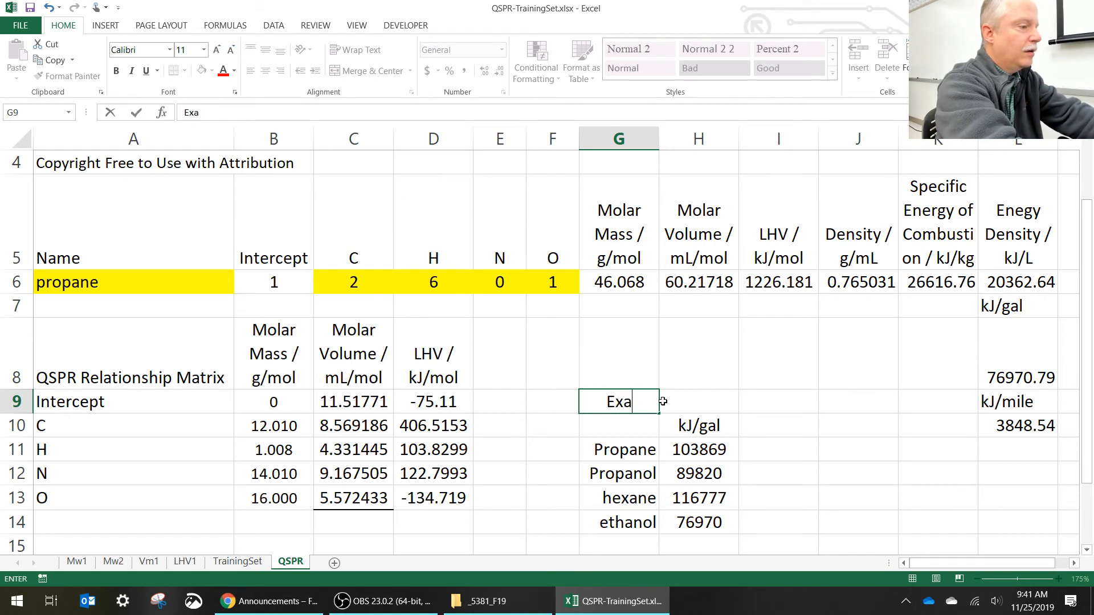
{"action": "type", "text": "mple"}
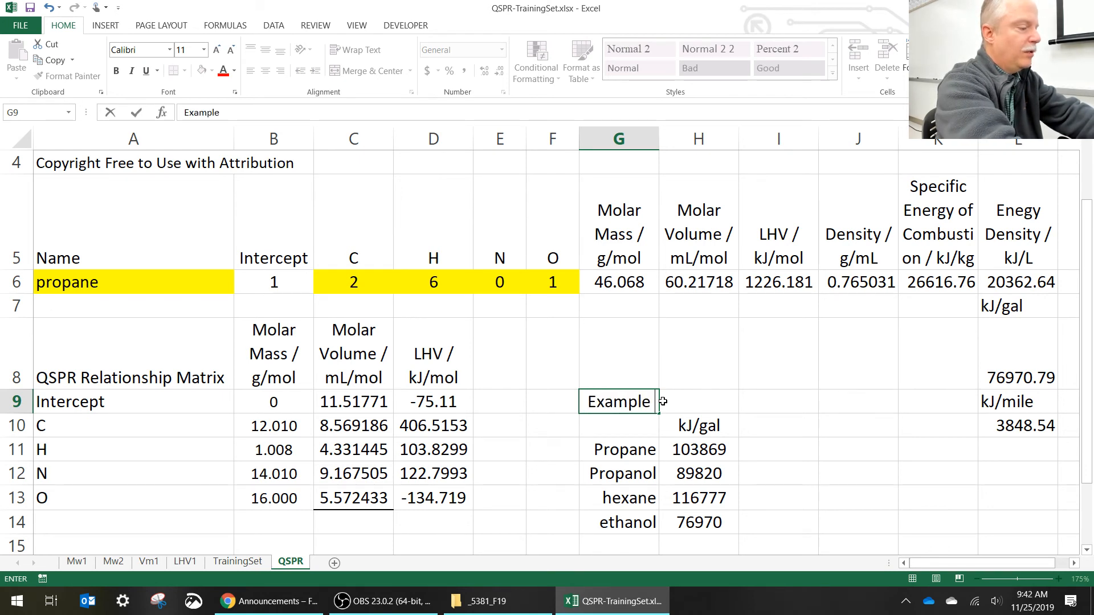
{"action": "type", "text": " Results"}
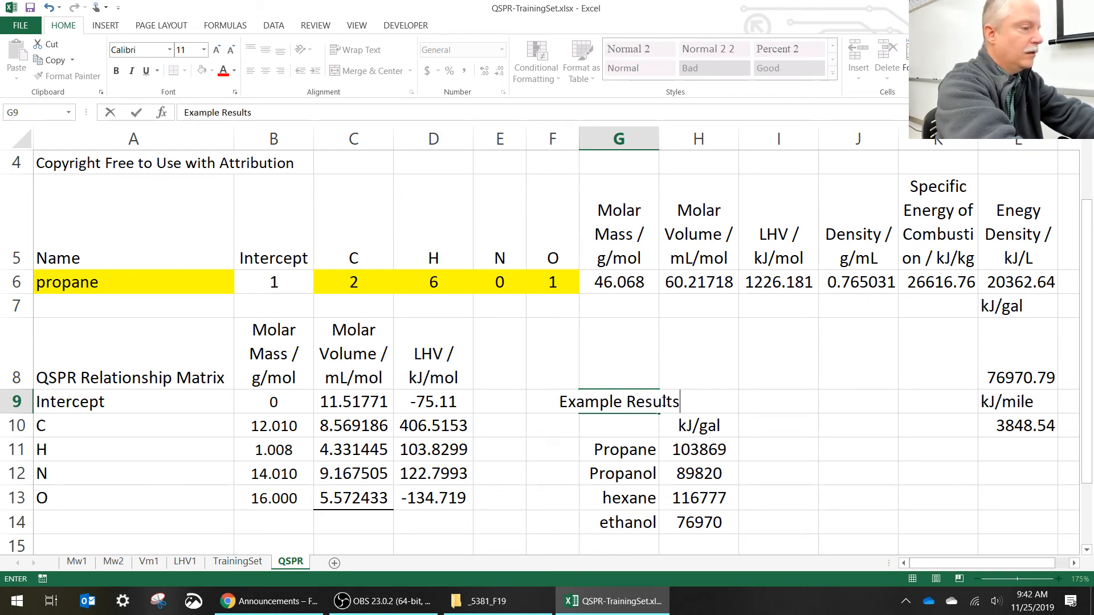
{"action": "key", "text": "Return"}
- Left-align the Example Results heading in G9
{"action": "key", "text": "Up"}
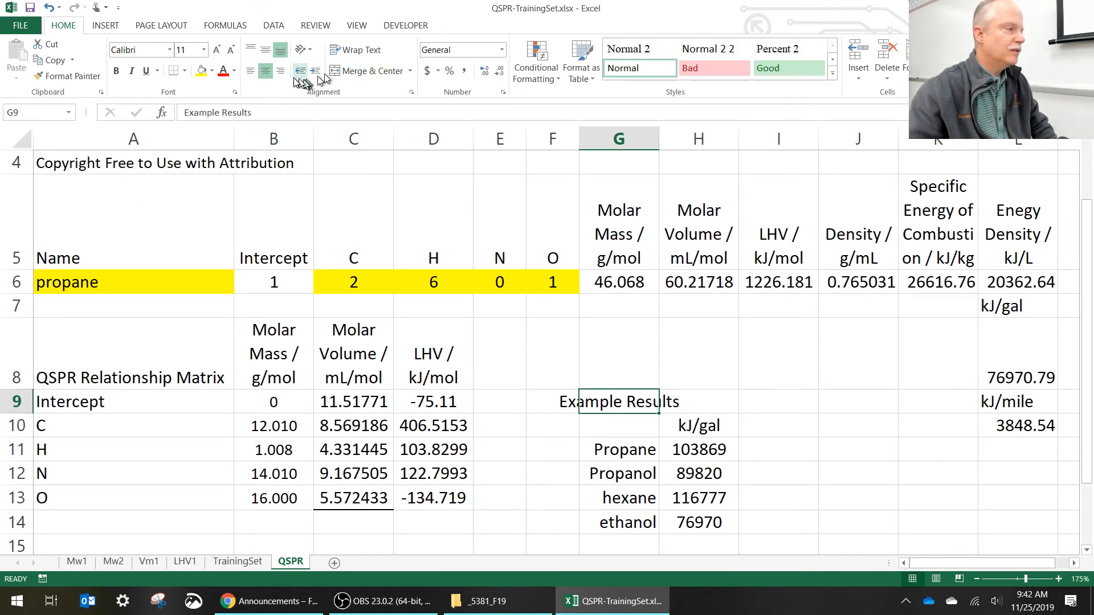
{"action": "left_click", "coordinate": [250, 71]}
{"action": "left_click", "coordinate": [733, 407]}
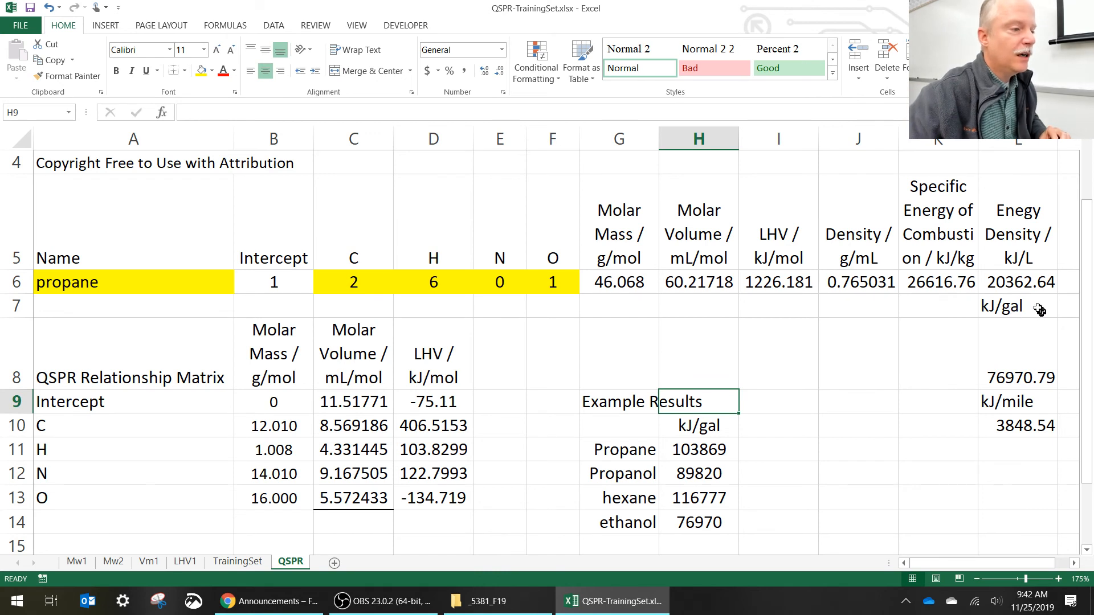
- Add a comment to the kJ/mile cell L9 reading "Using the rule of thumb of 20 MPG as per Dr." followed by the author's surname
{"action": "left_click", "coordinate": [1032, 403]}
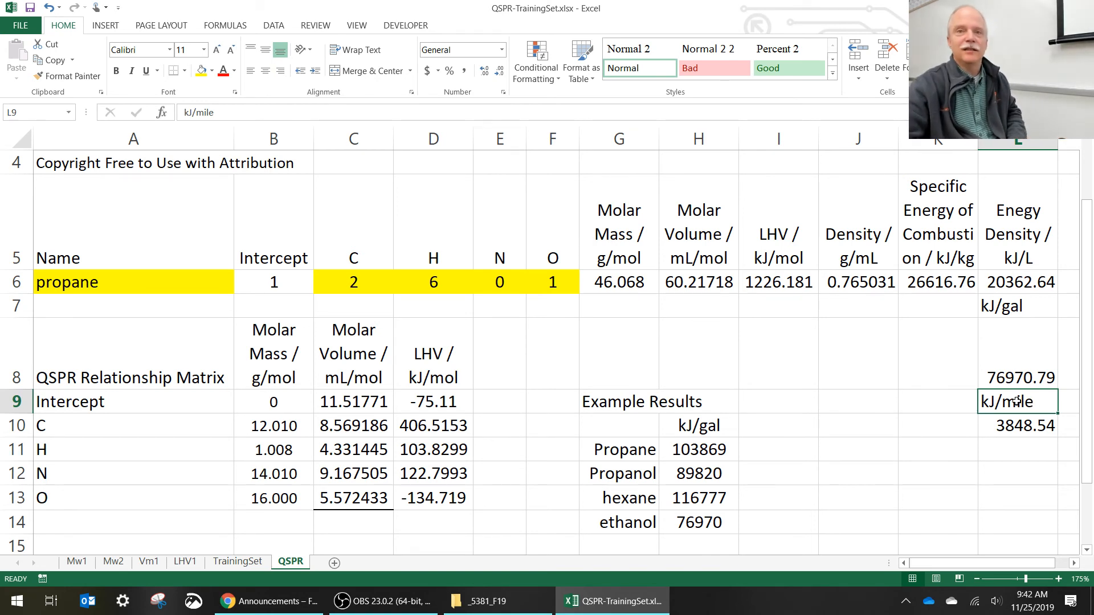
{"action": "right_click", "coordinate": [1016, 403]}
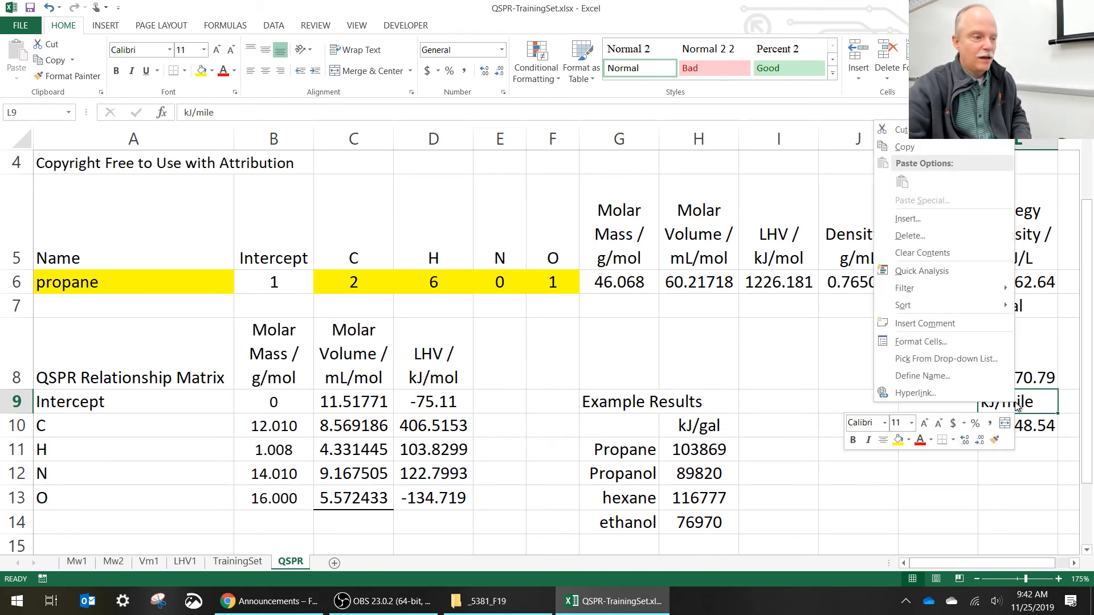
{"action": "left_click", "coordinate": [956, 324]}
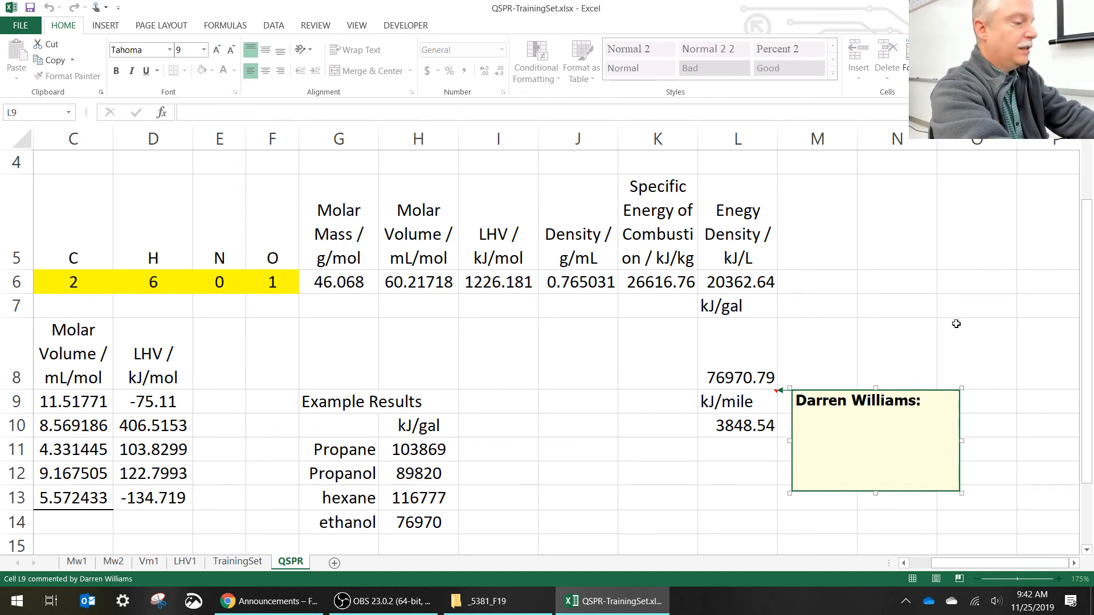
{"action": "type", "text": "Using "}
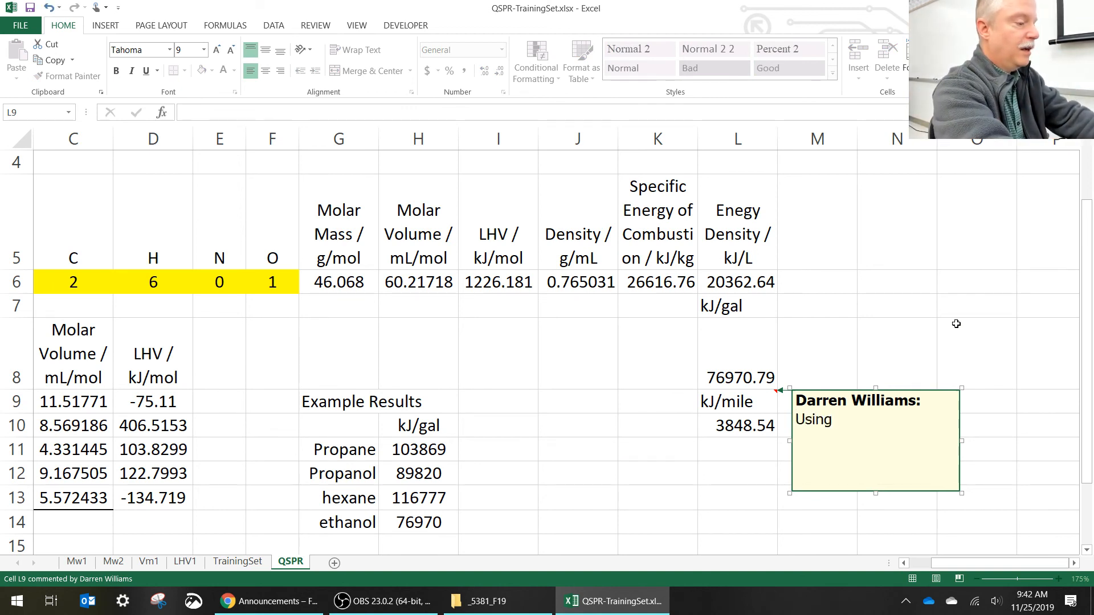
{"action": "type", "text": "the ru"}
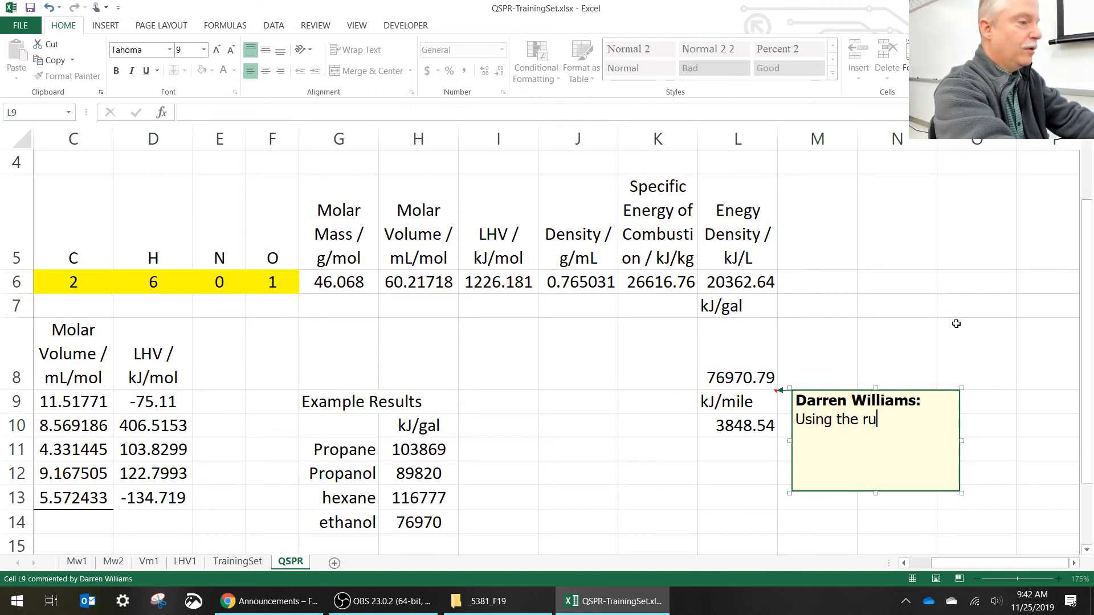
{"action": "type", "text": "le of thu"}
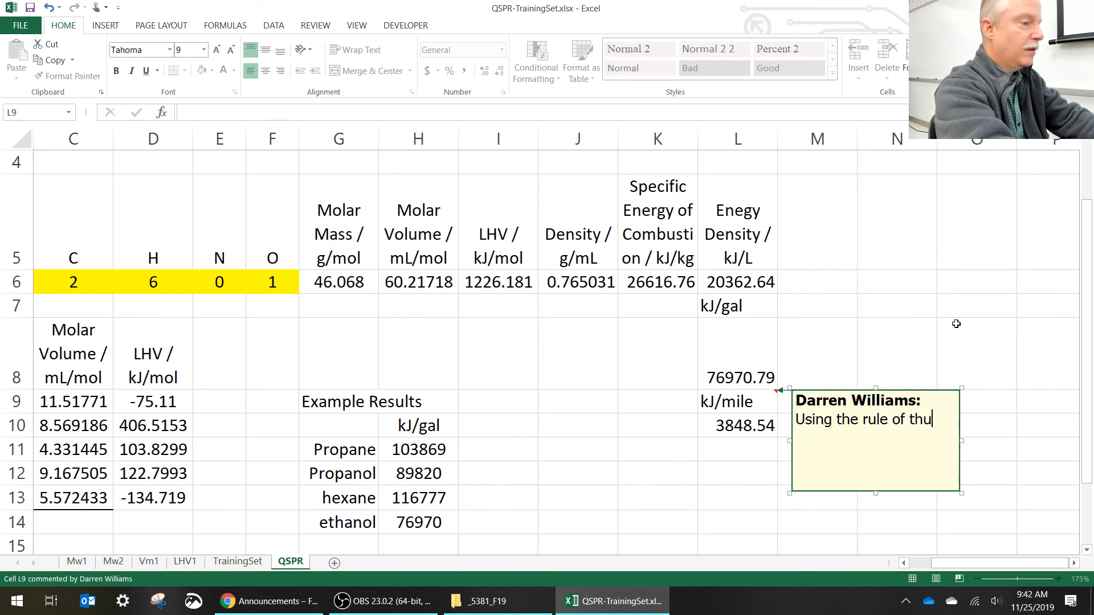
{"action": "type", "text": "mb th"}
{"action": "key", "text": "BackSpace"}
{"action": "key", "text": "BackSpace"}
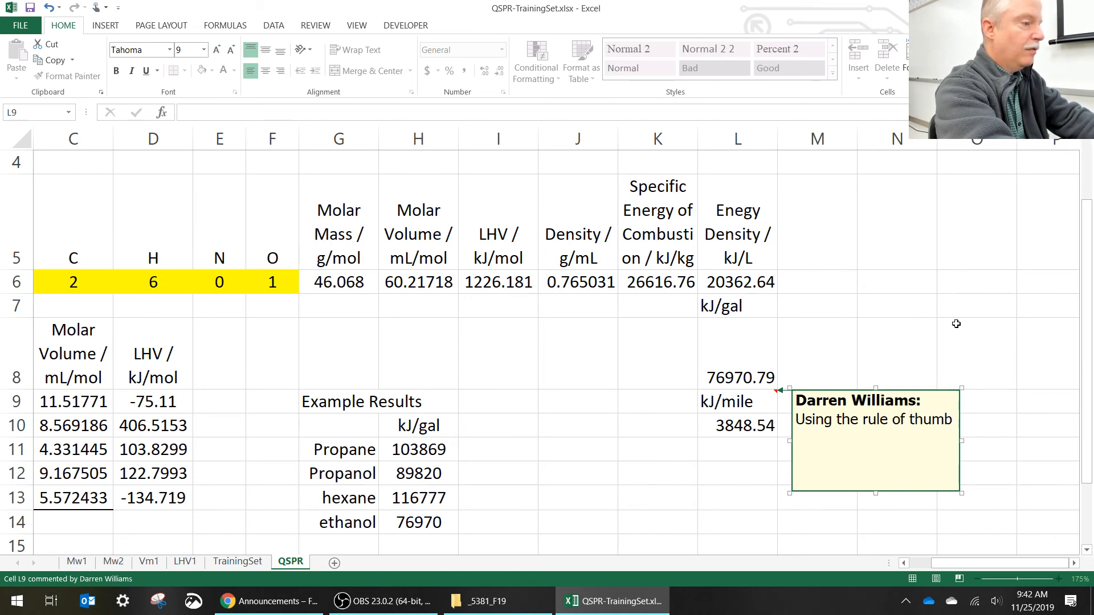
{"action": "type", "text": "of 2"}
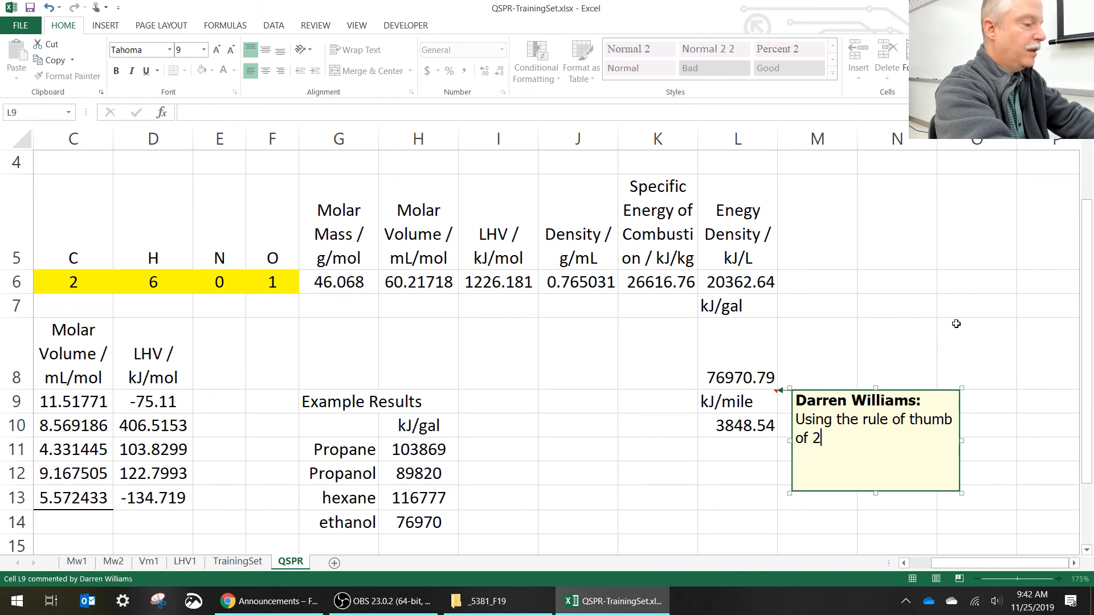
{"action": "type", "text": "0 M"}
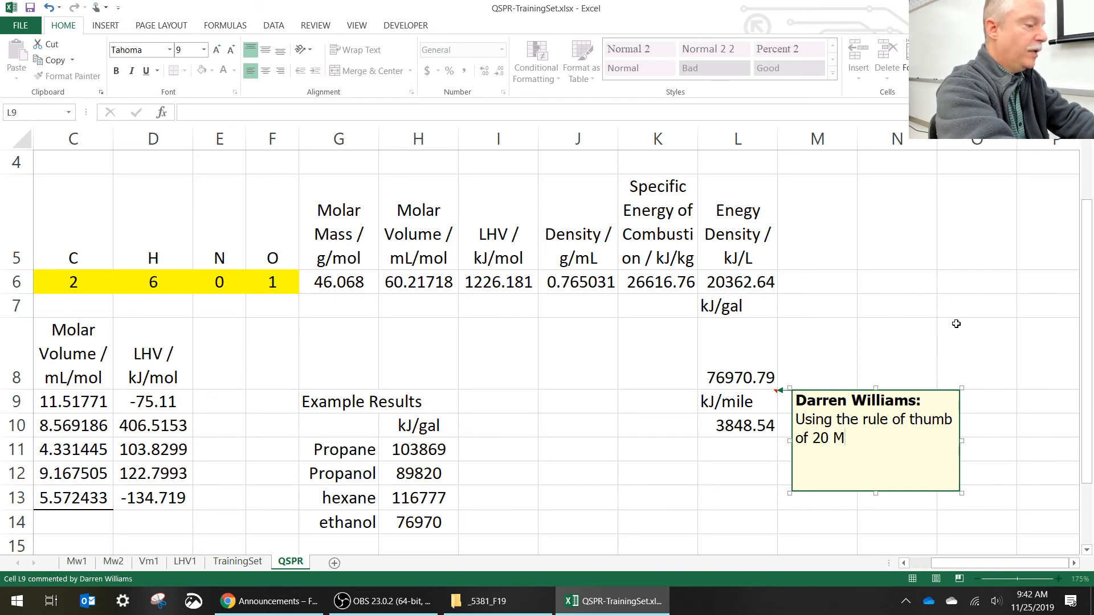
{"action": "type", "text": "PG"}
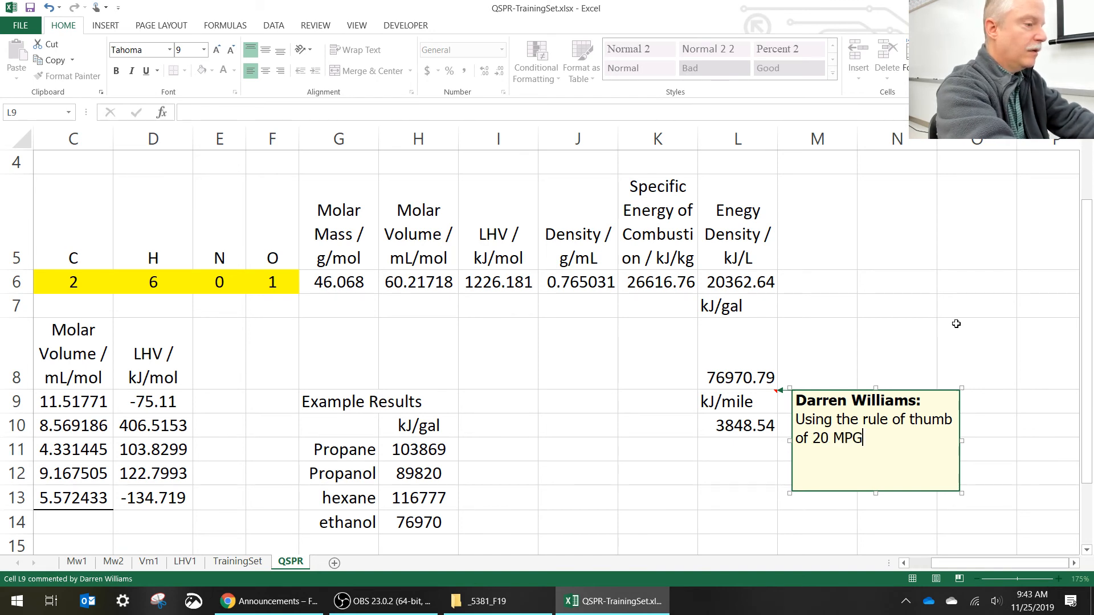
{"action": "type", "text": " as per Dr. "}
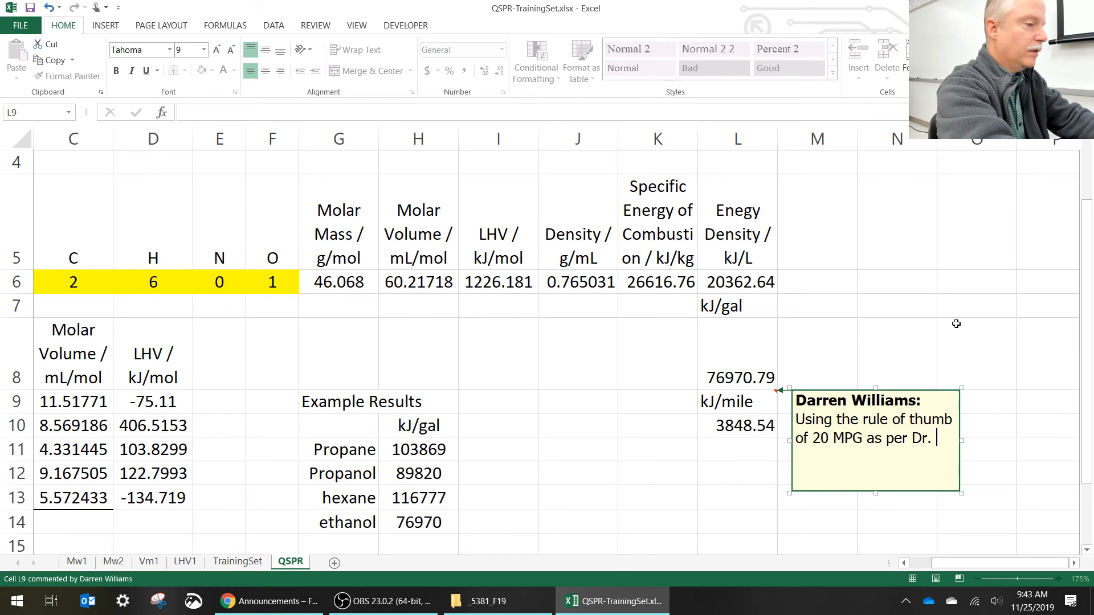
{"action": "type", "text": "Williams"}
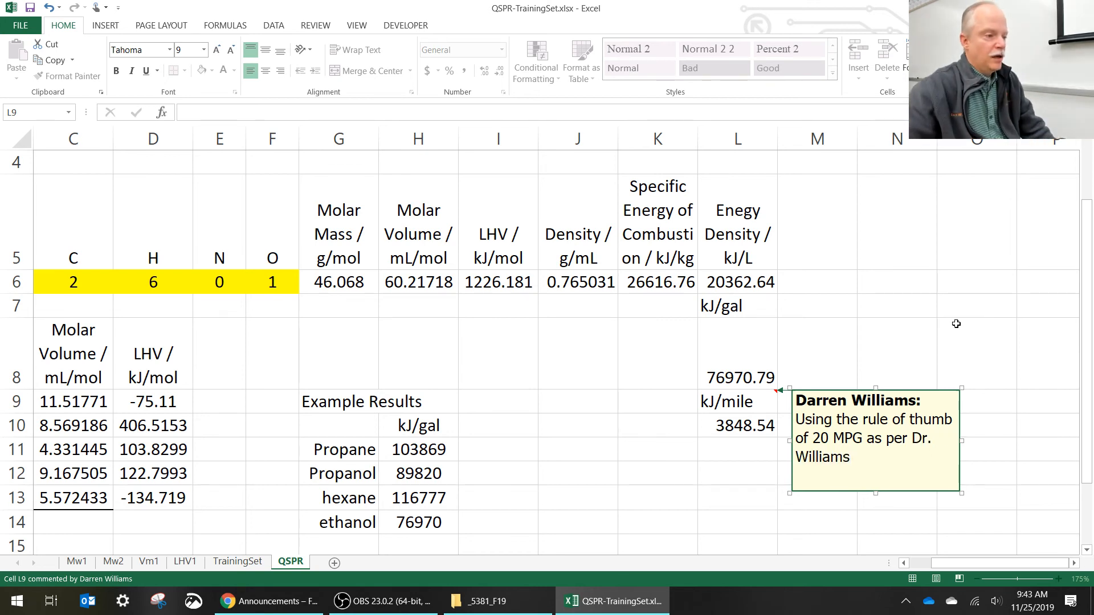
{"action": "left_click", "coordinate": [764, 453]}
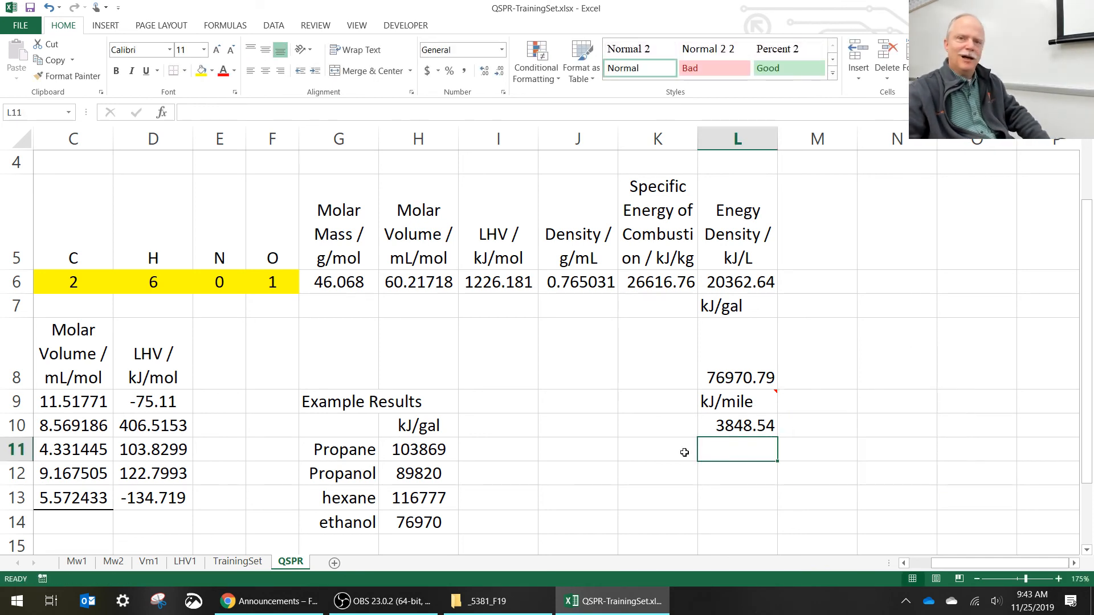
{"action": "mouse_move", "coordinate": [750, 403]}
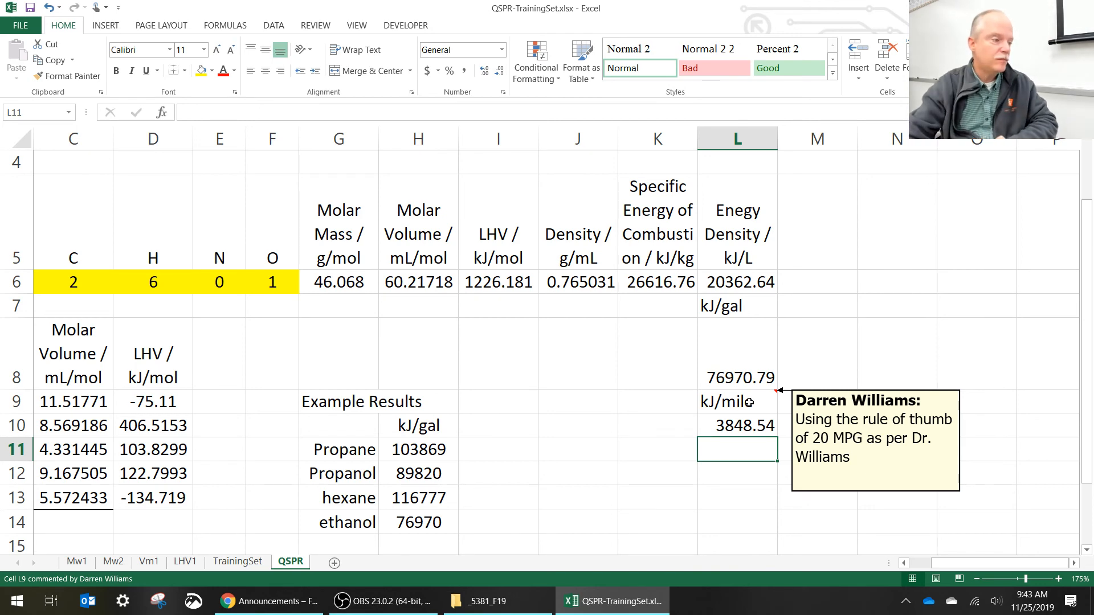
{"action": "left_click", "coordinate": [909, 563]}
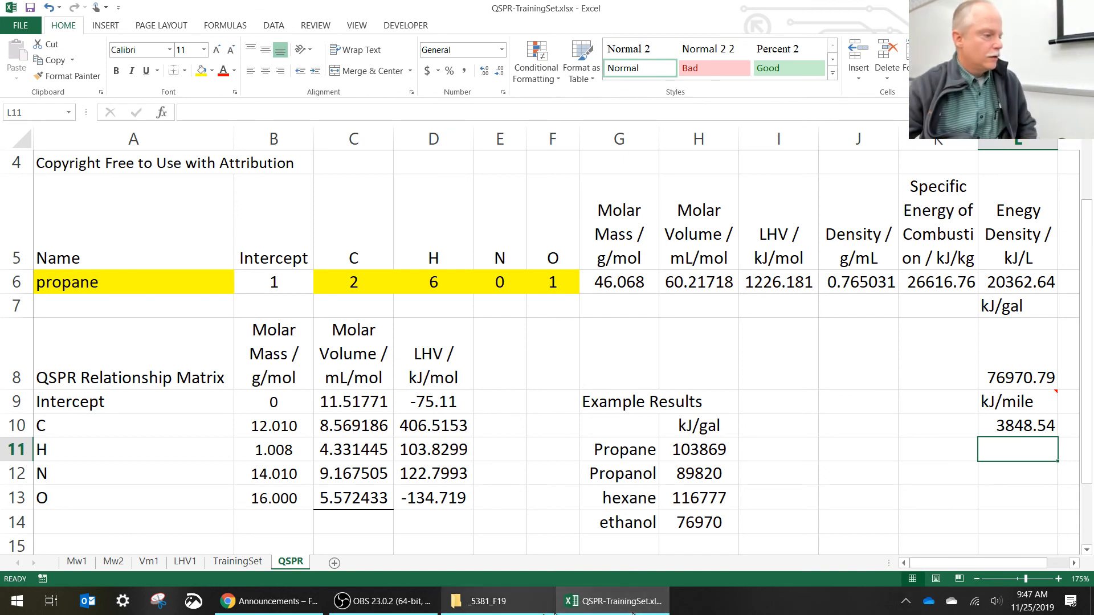
{"action": "left_click", "coordinate": [426, 607]}
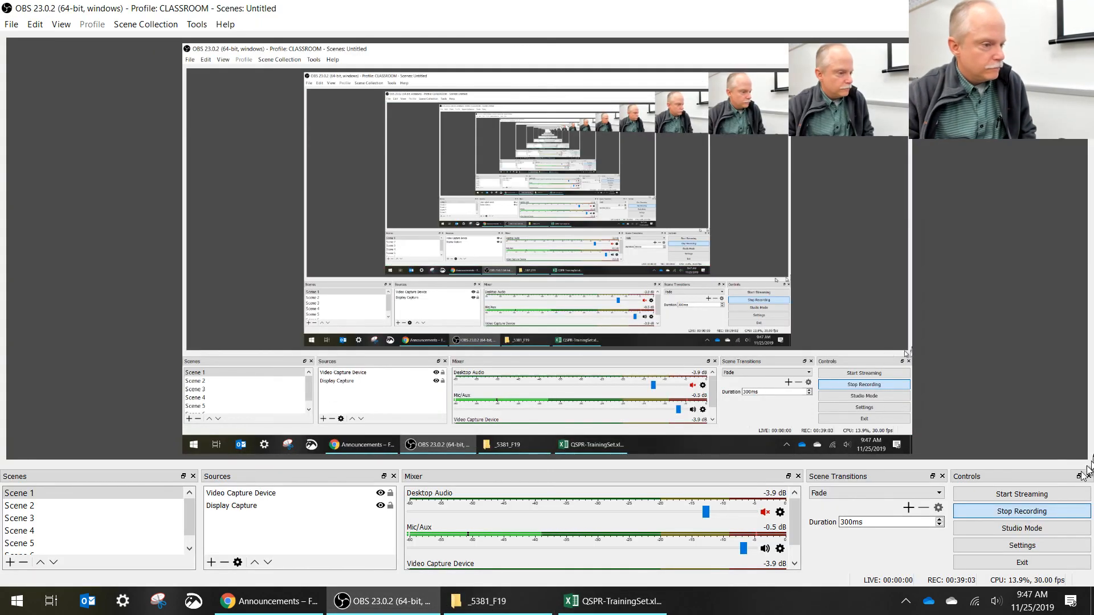